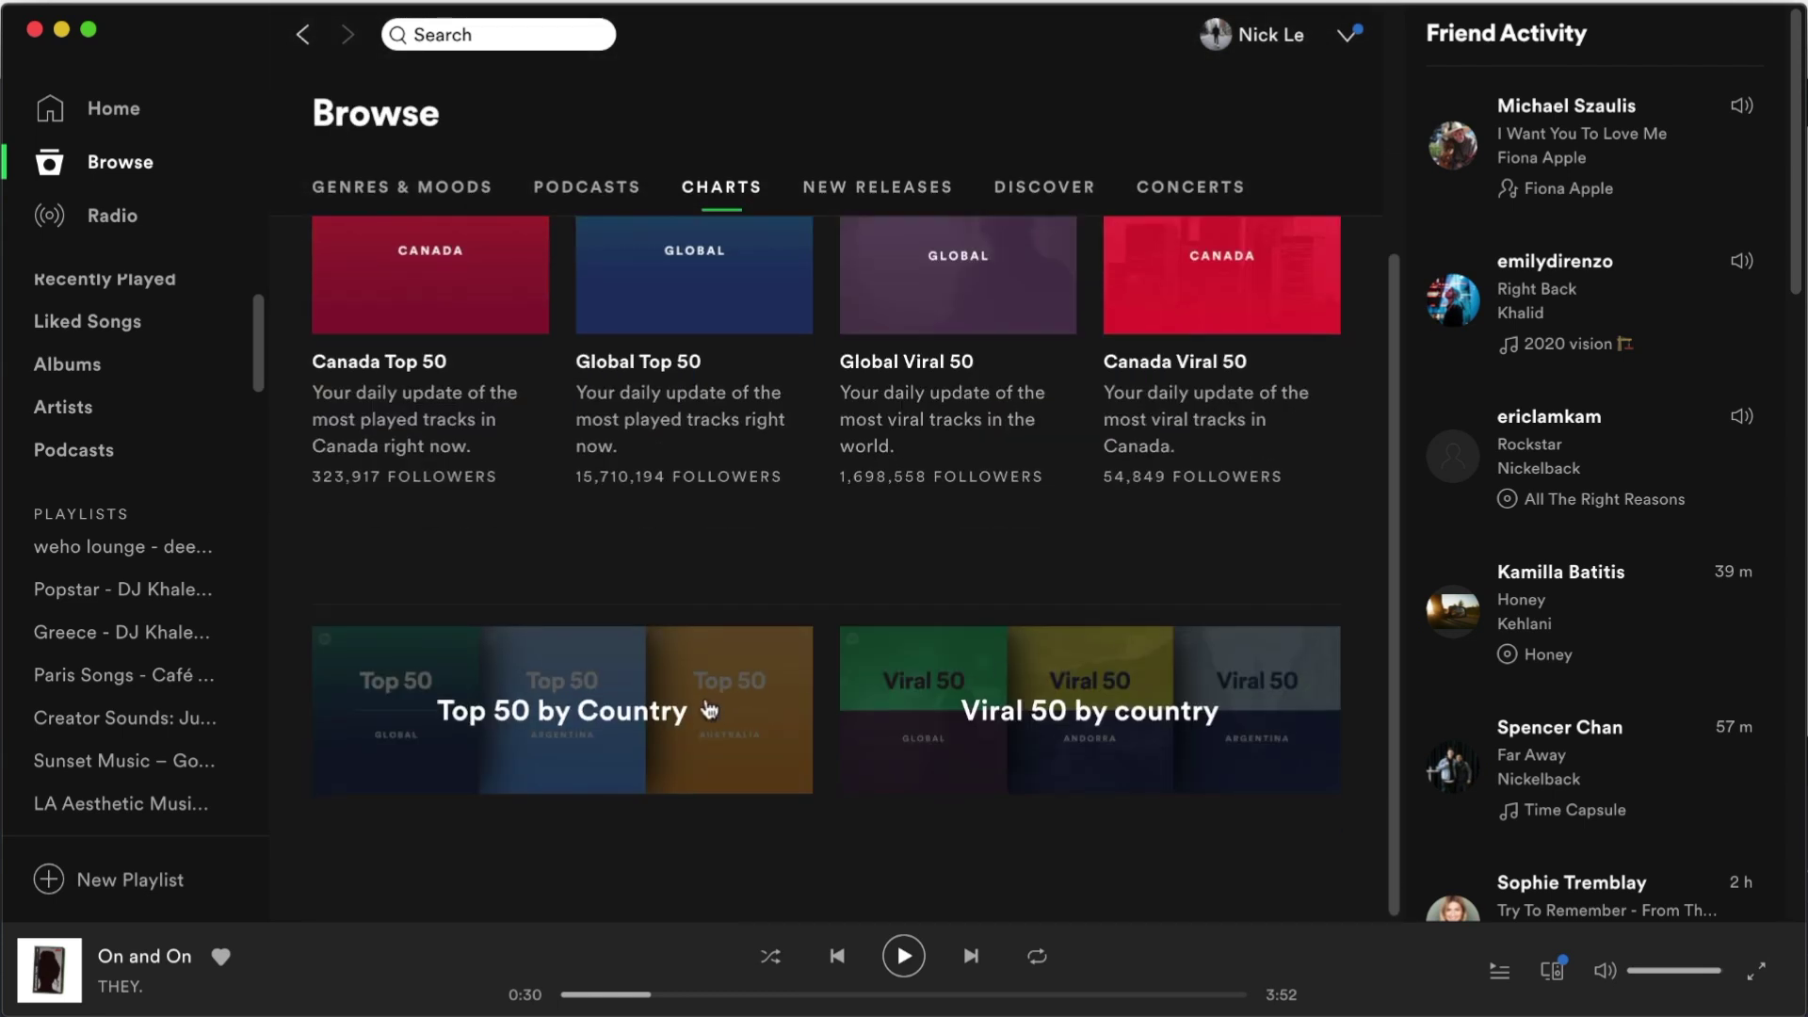
Step: Browse the Top 50 by Country charts, then return to the Spotify Browse page
{"action": "left_click", "coordinate": [680, 712]}
{"action": "scroll", "coordinate": [796, 680], "scroll_direction": "down", "scroll_amount": 10}
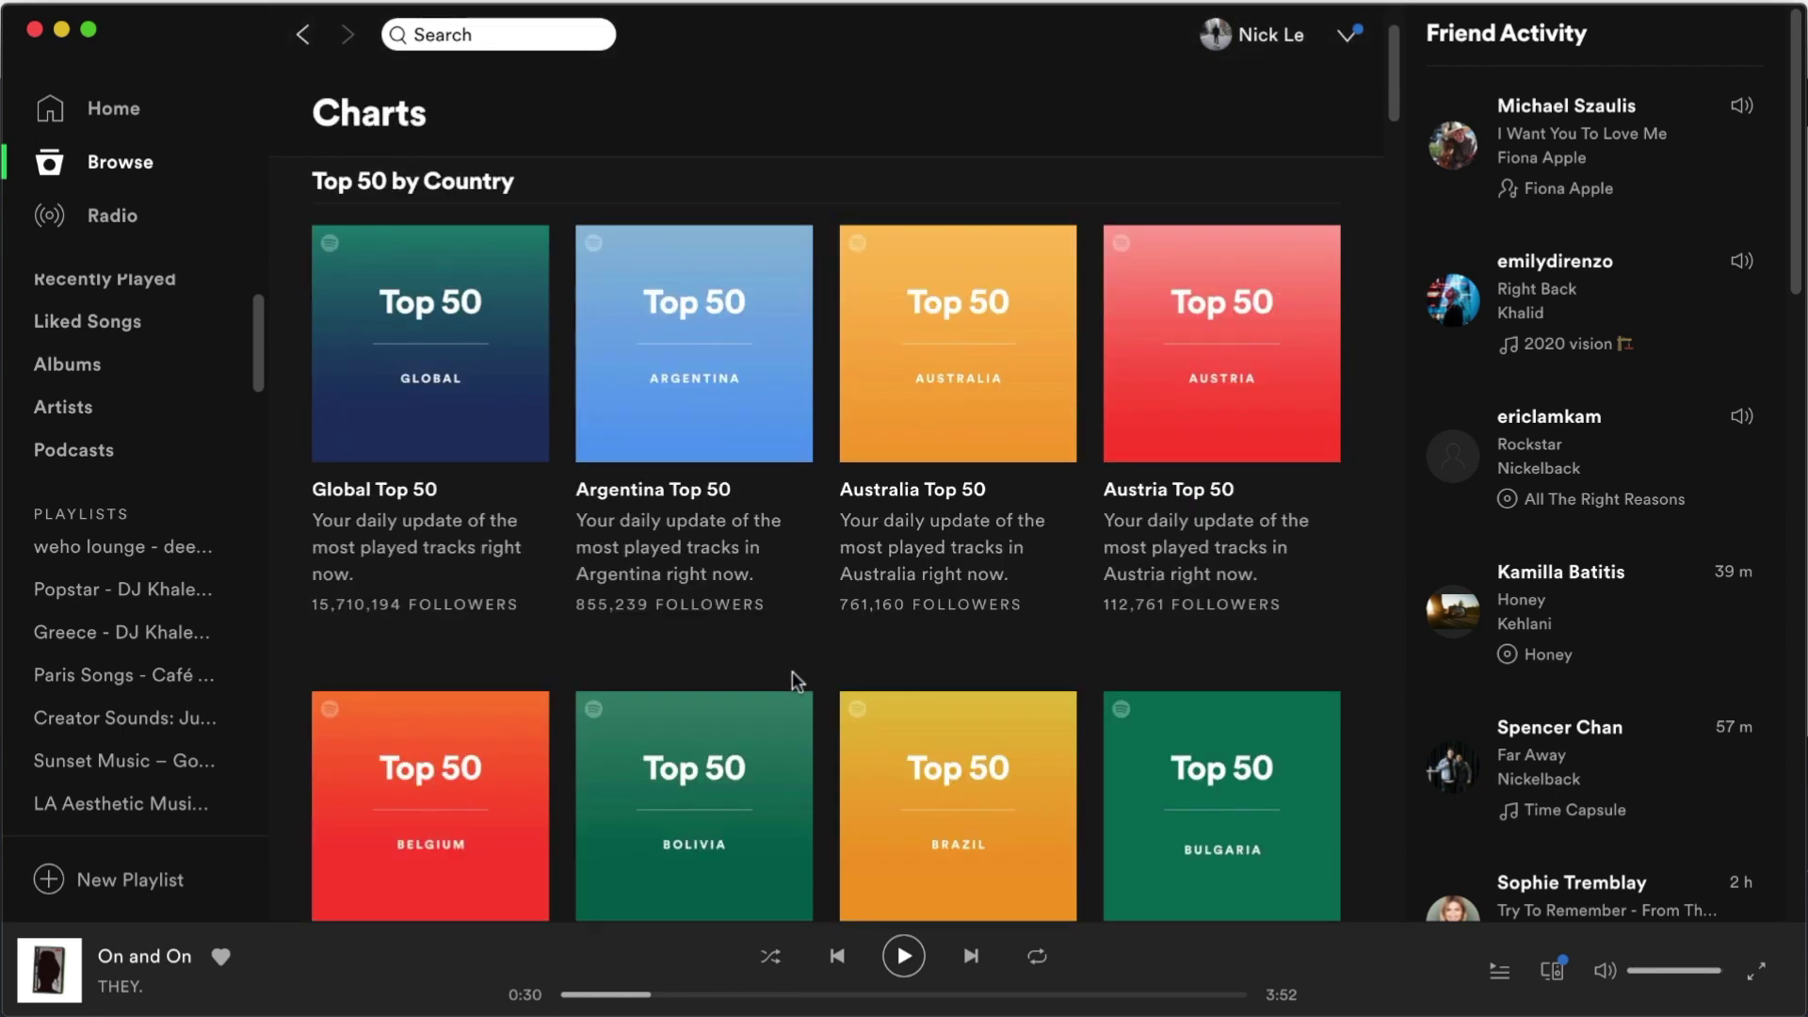
{"action": "key", "text": "super+bracketleft"}
{"action": "scroll", "coordinate": [1507, 245], "scroll_direction": "down", "scroll_amount": 4}
{"action": "scroll", "coordinate": [1549, 259], "scroll_direction": "down", "scroll_amount": 5}
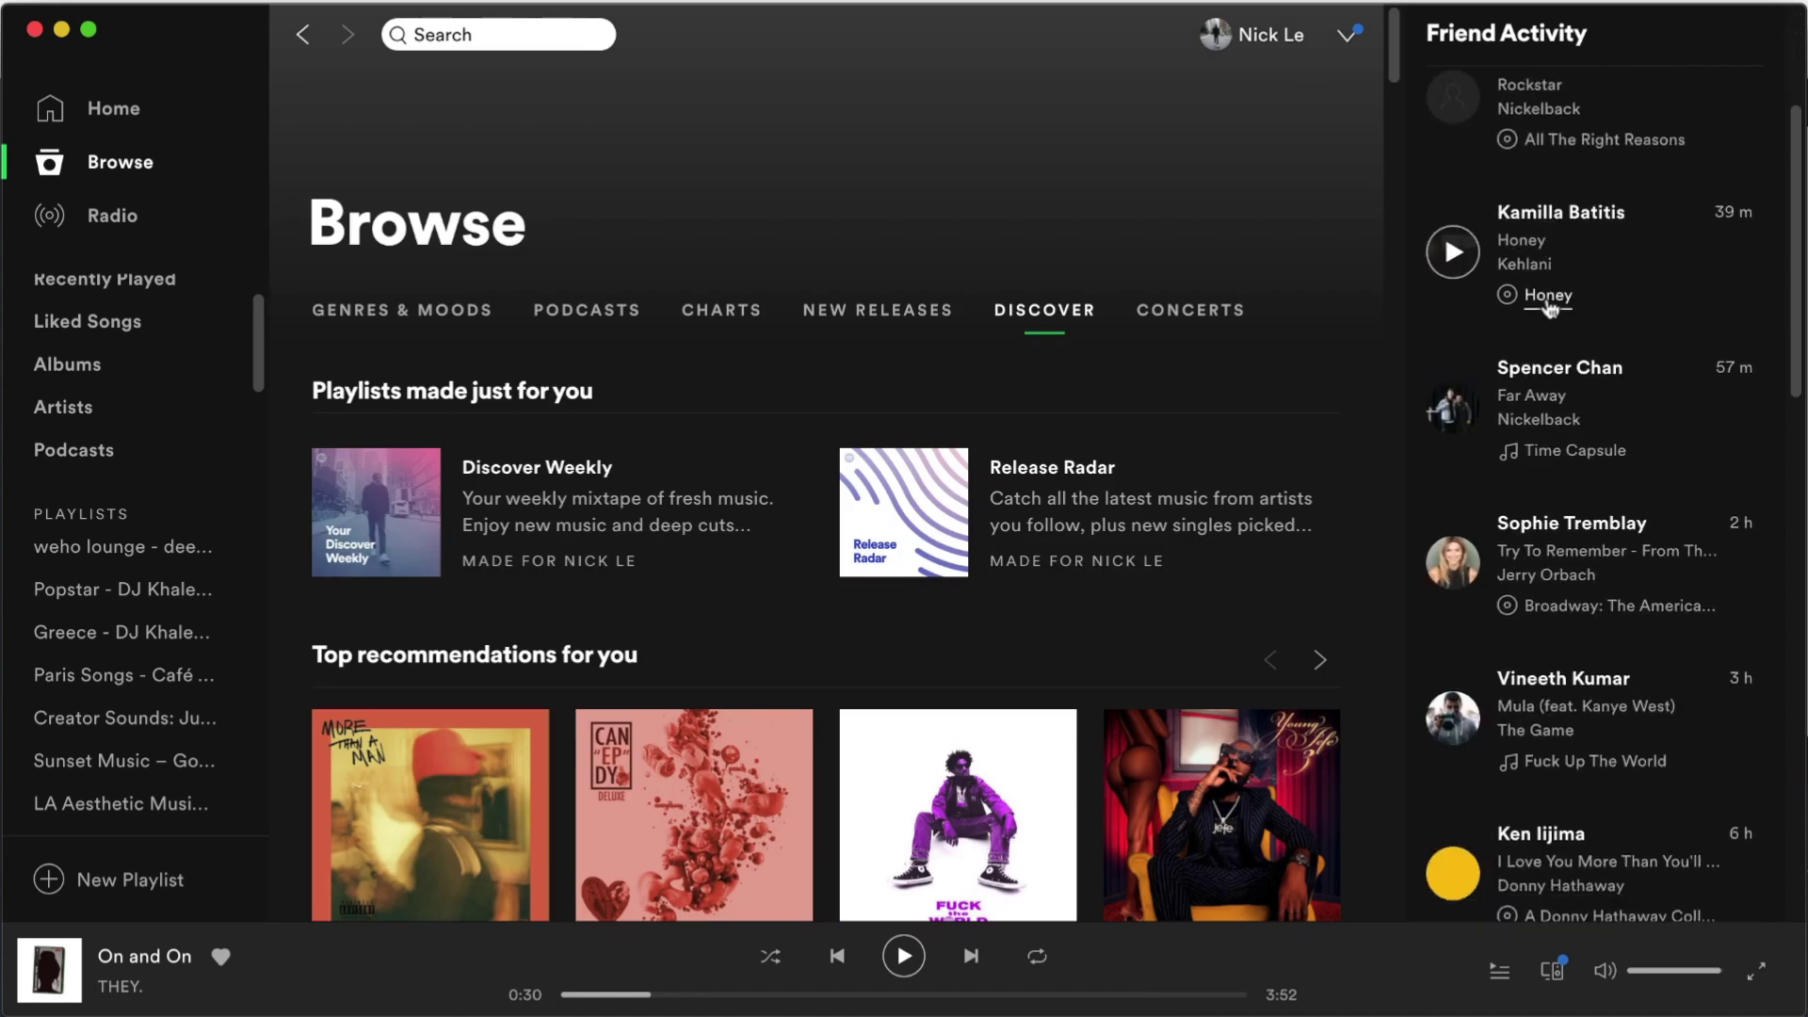
{"action": "scroll", "coordinate": [1556, 403], "scroll_direction": "down", "scroll_amount": 14}
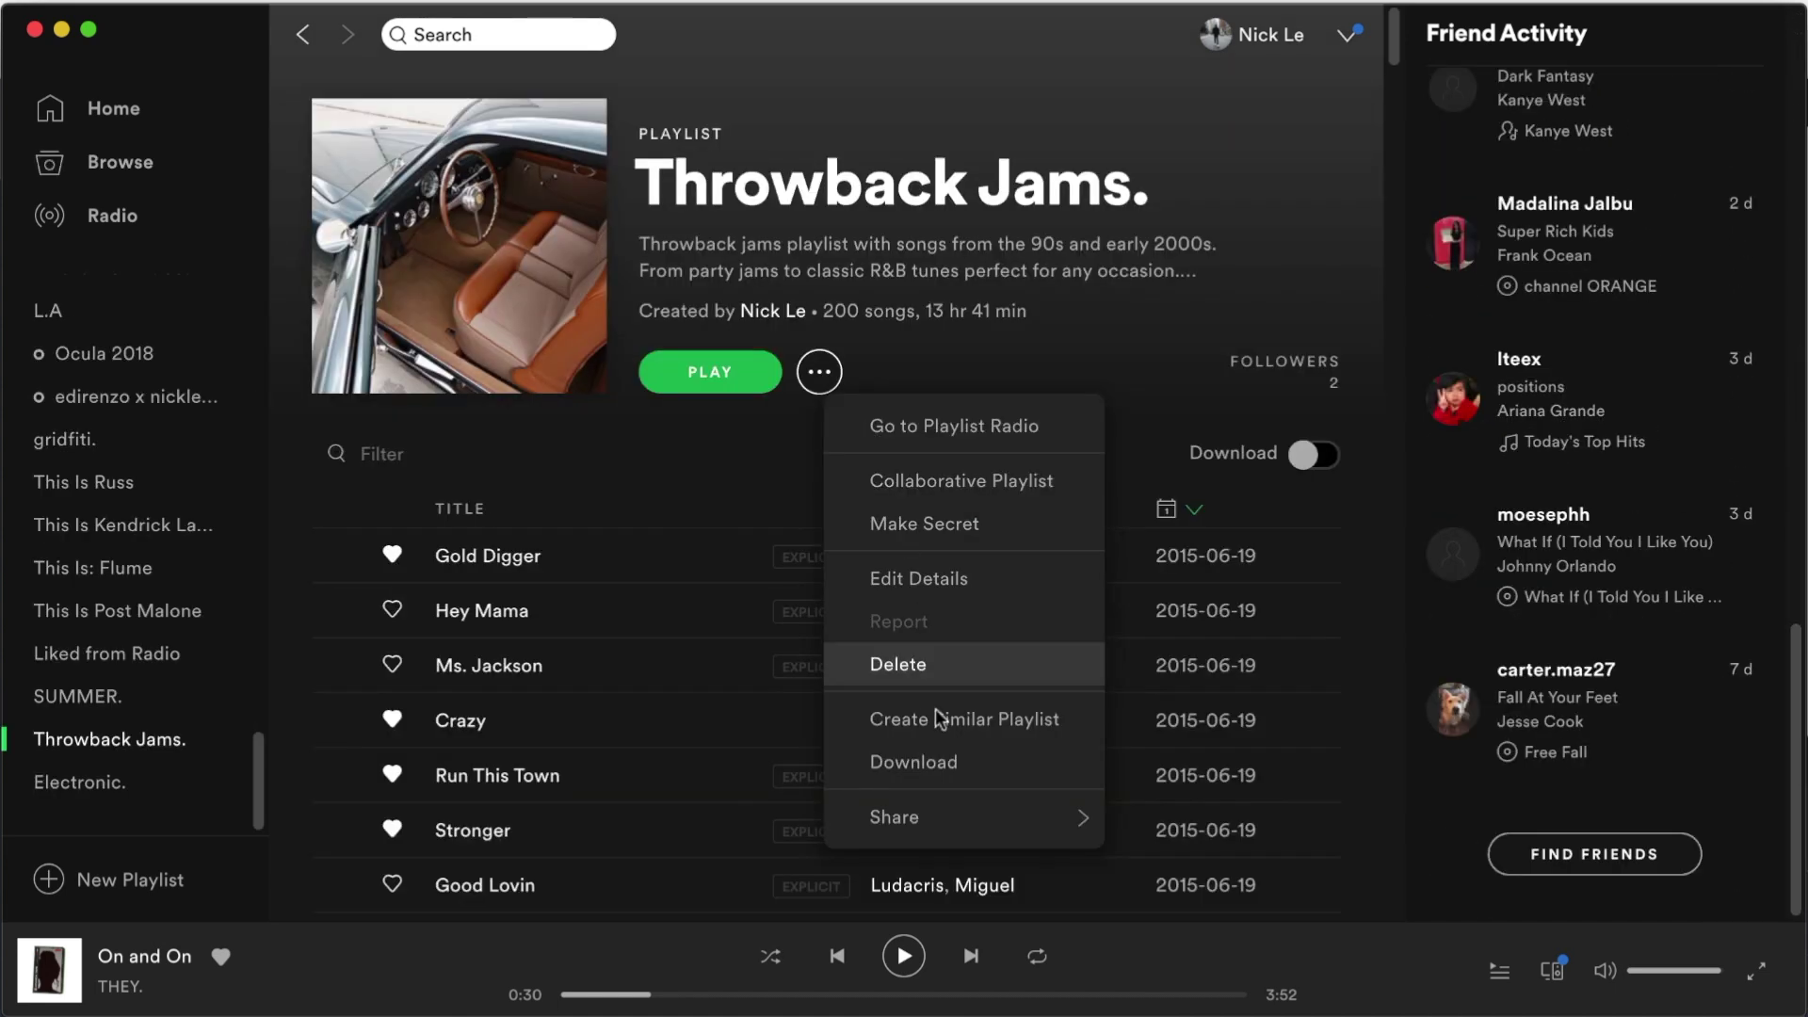
Step: Show the Spotify Code for Throwback Jams, then scroll through the playlist results
{"action": "mouse_move", "coordinate": [931, 821]}
{"action": "left_click", "coordinate": [1208, 844]}
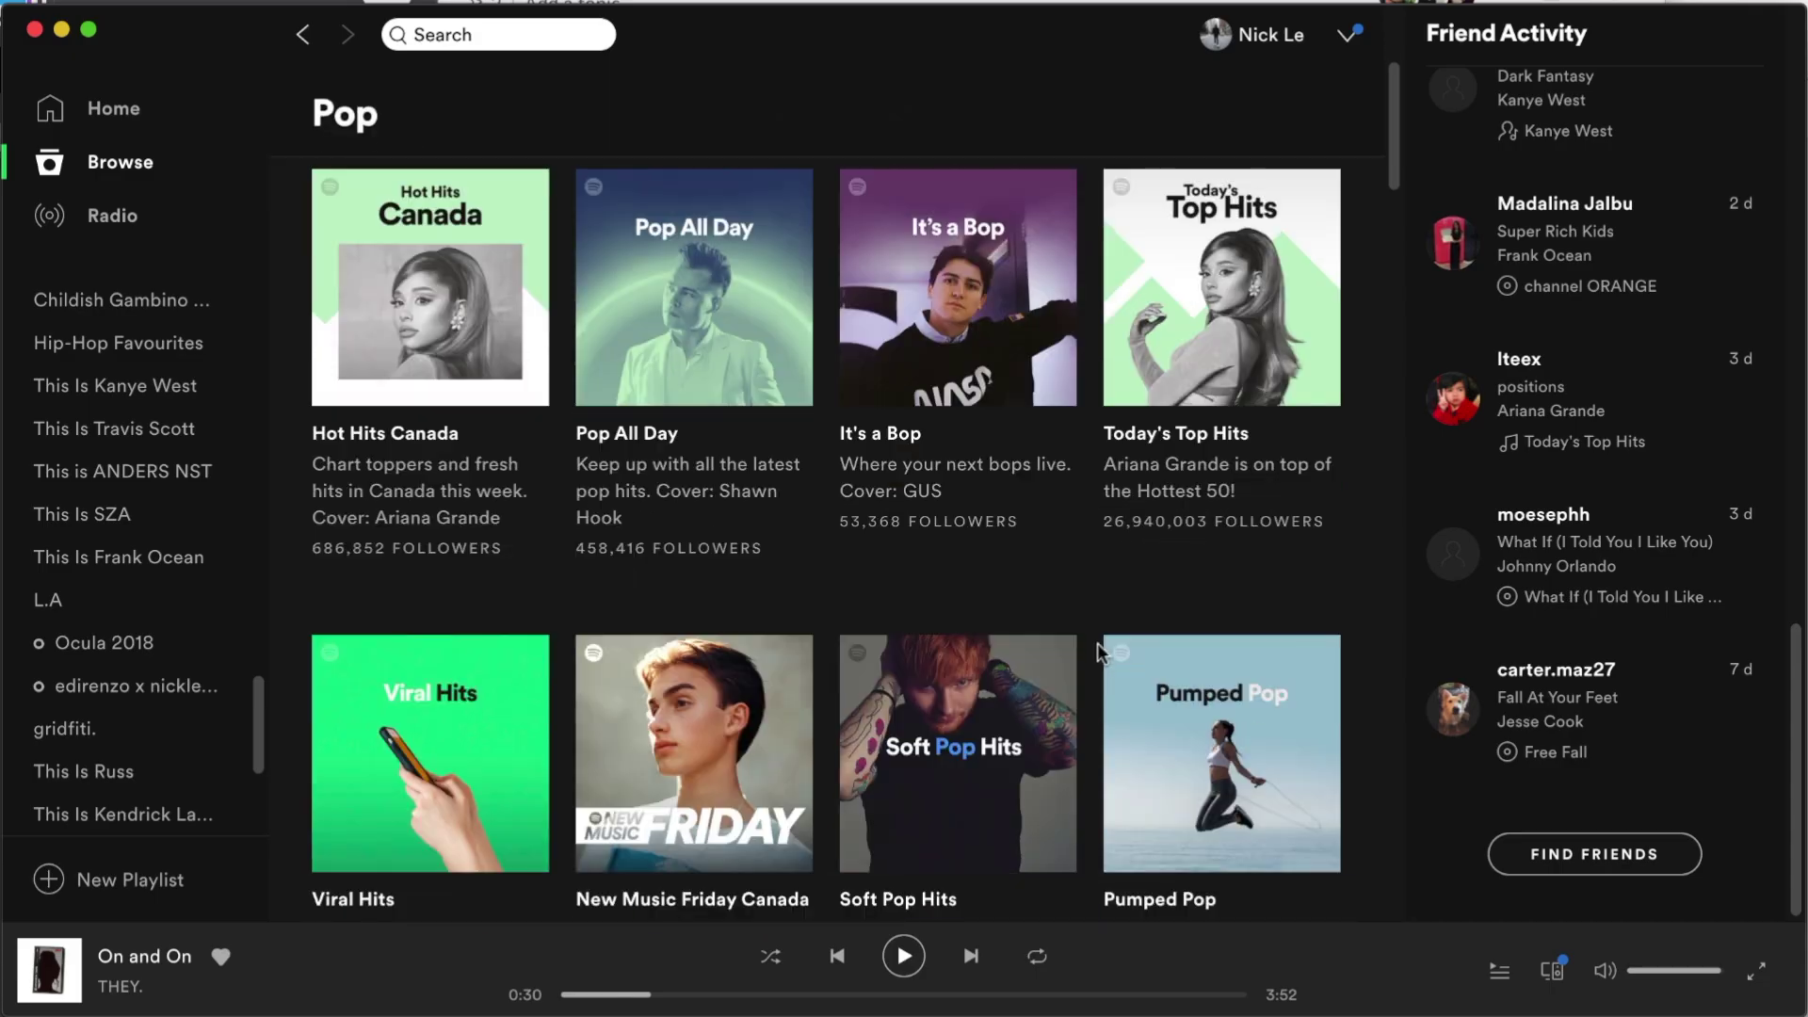
{"action": "scroll", "coordinate": [1034, 661], "scroll_direction": "down", "scroll_amount": 1}
{"action": "scroll", "coordinate": [533, 716], "scroll_direction": "down", "scroll_amount": 6}
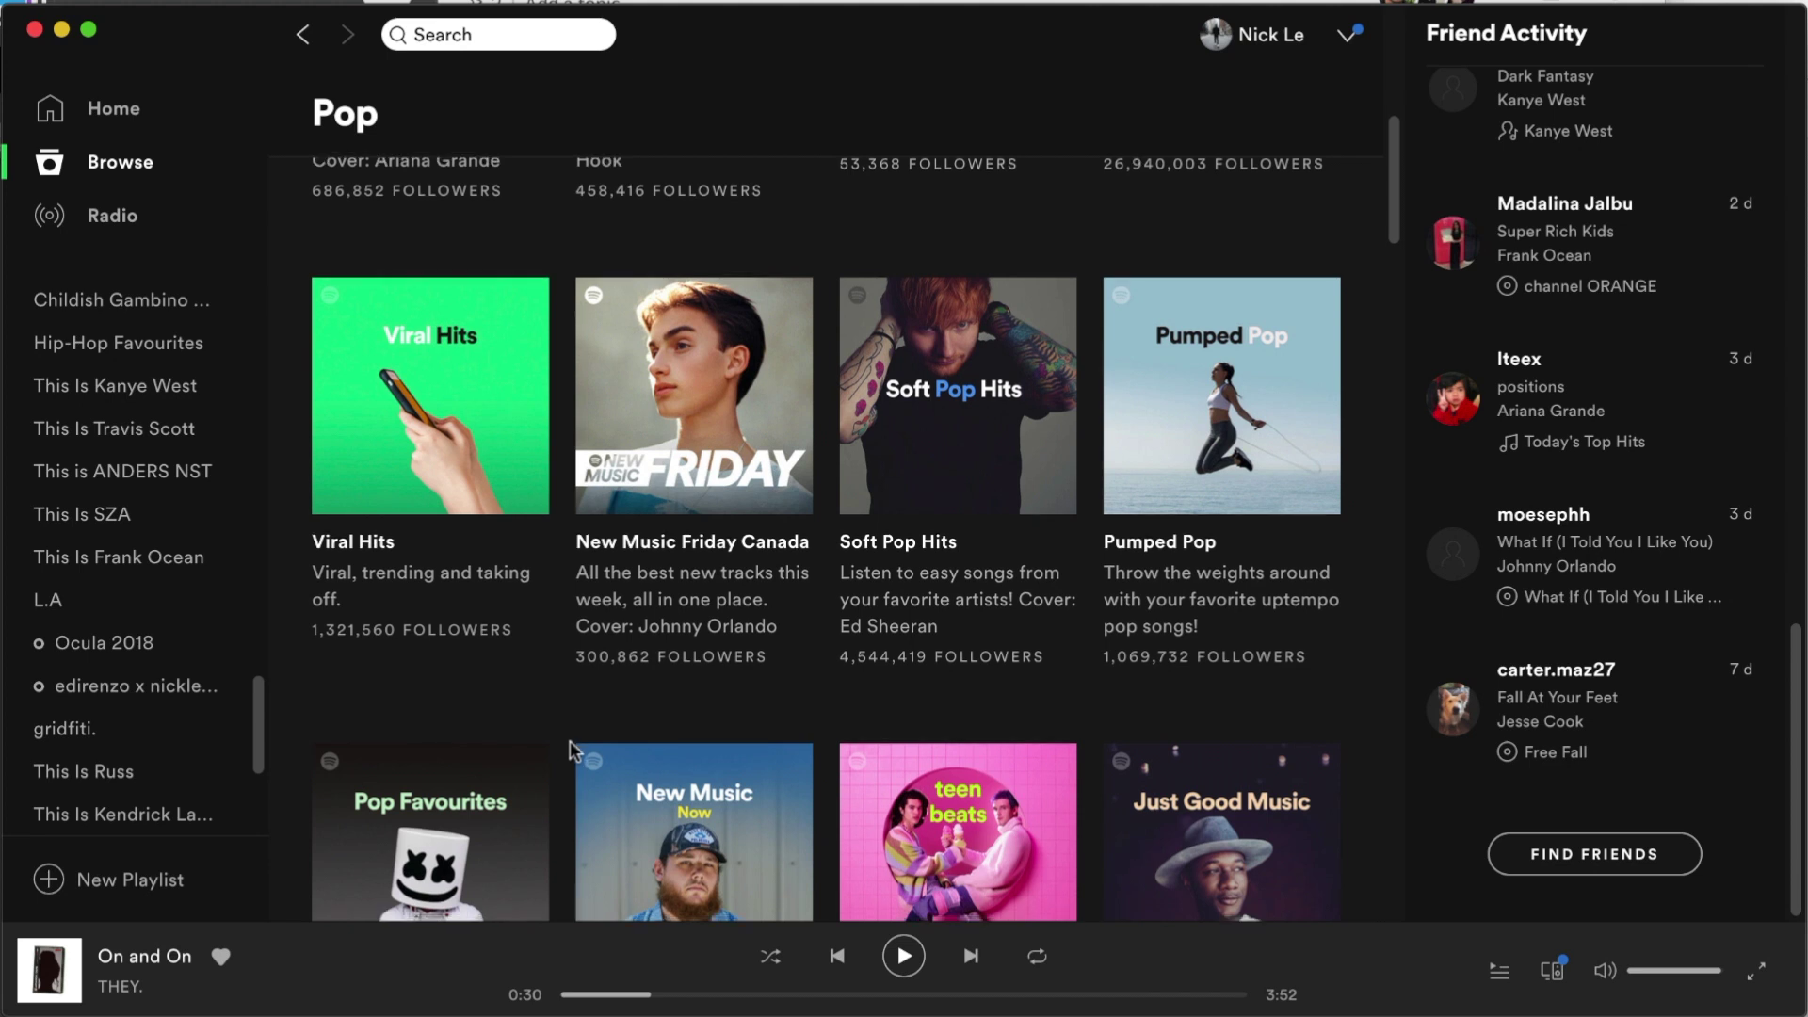
{"action": "scroll", "coordinate": [569, 740], "scroll_direction": "down", "scroll_amount": 8}
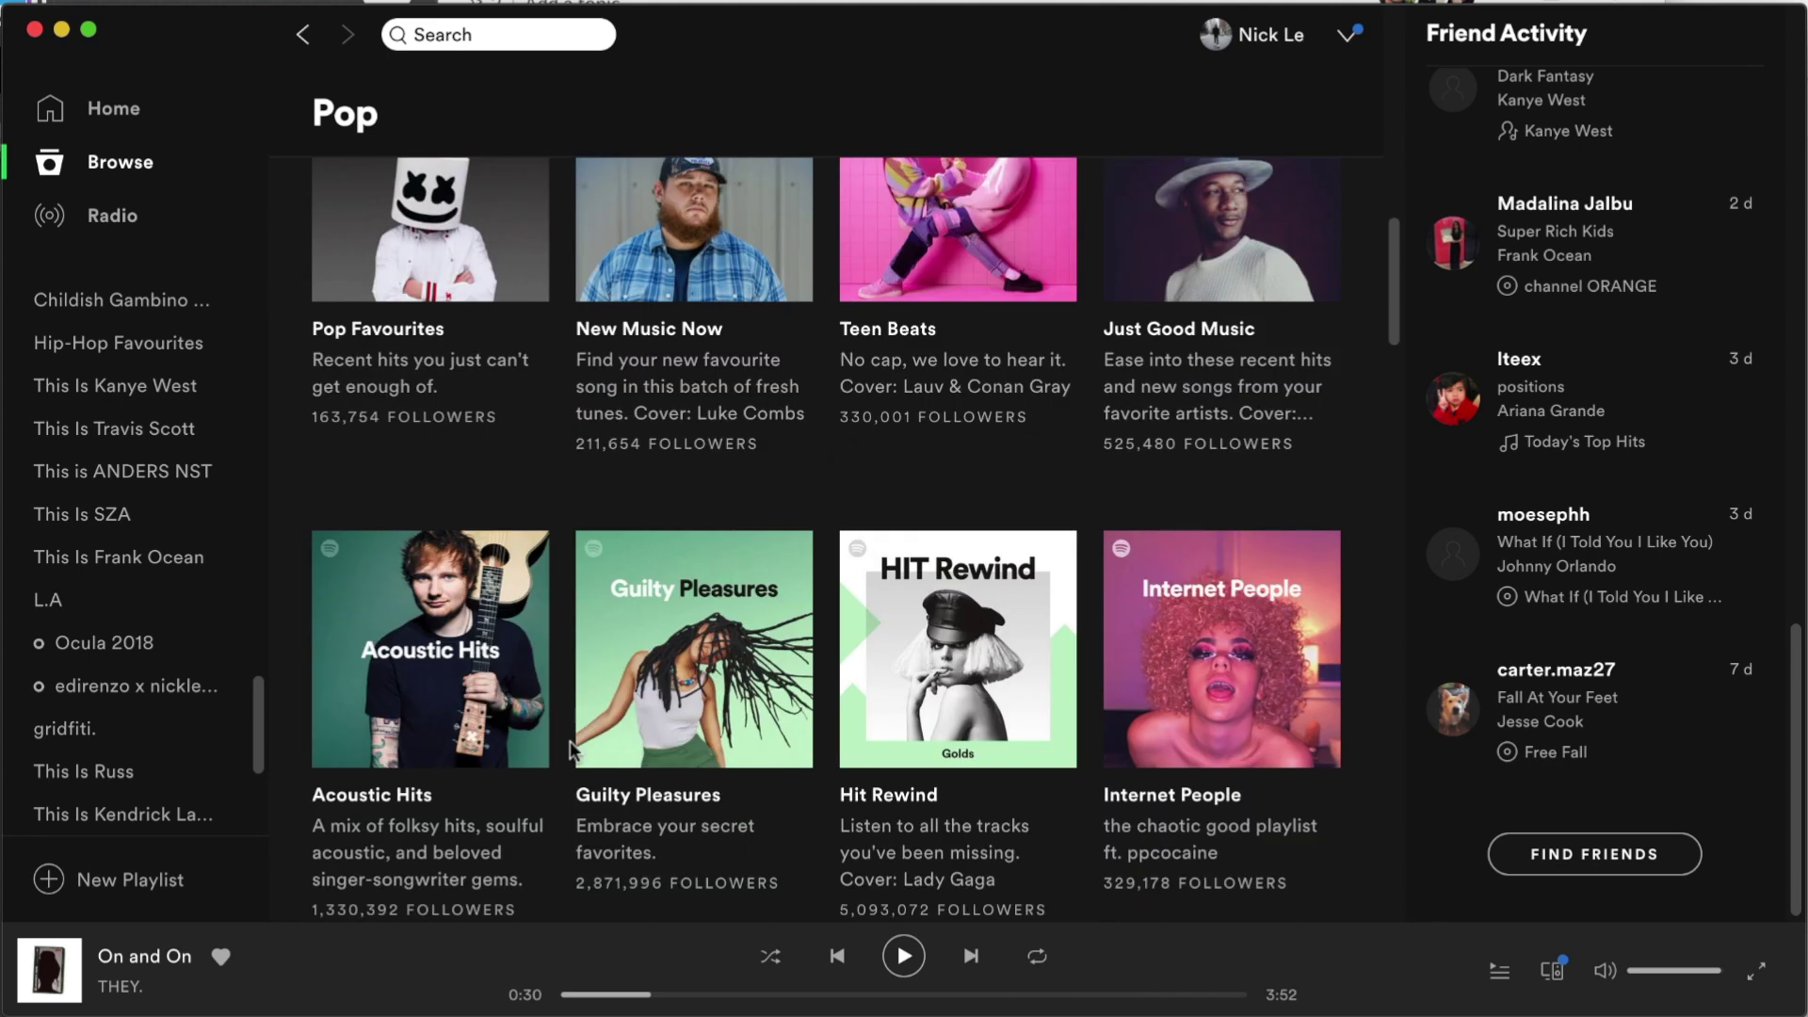
{"action": "scroll", "coordinate": [569, 740], "scroll_direction": "down", "scroll_amount": 4}
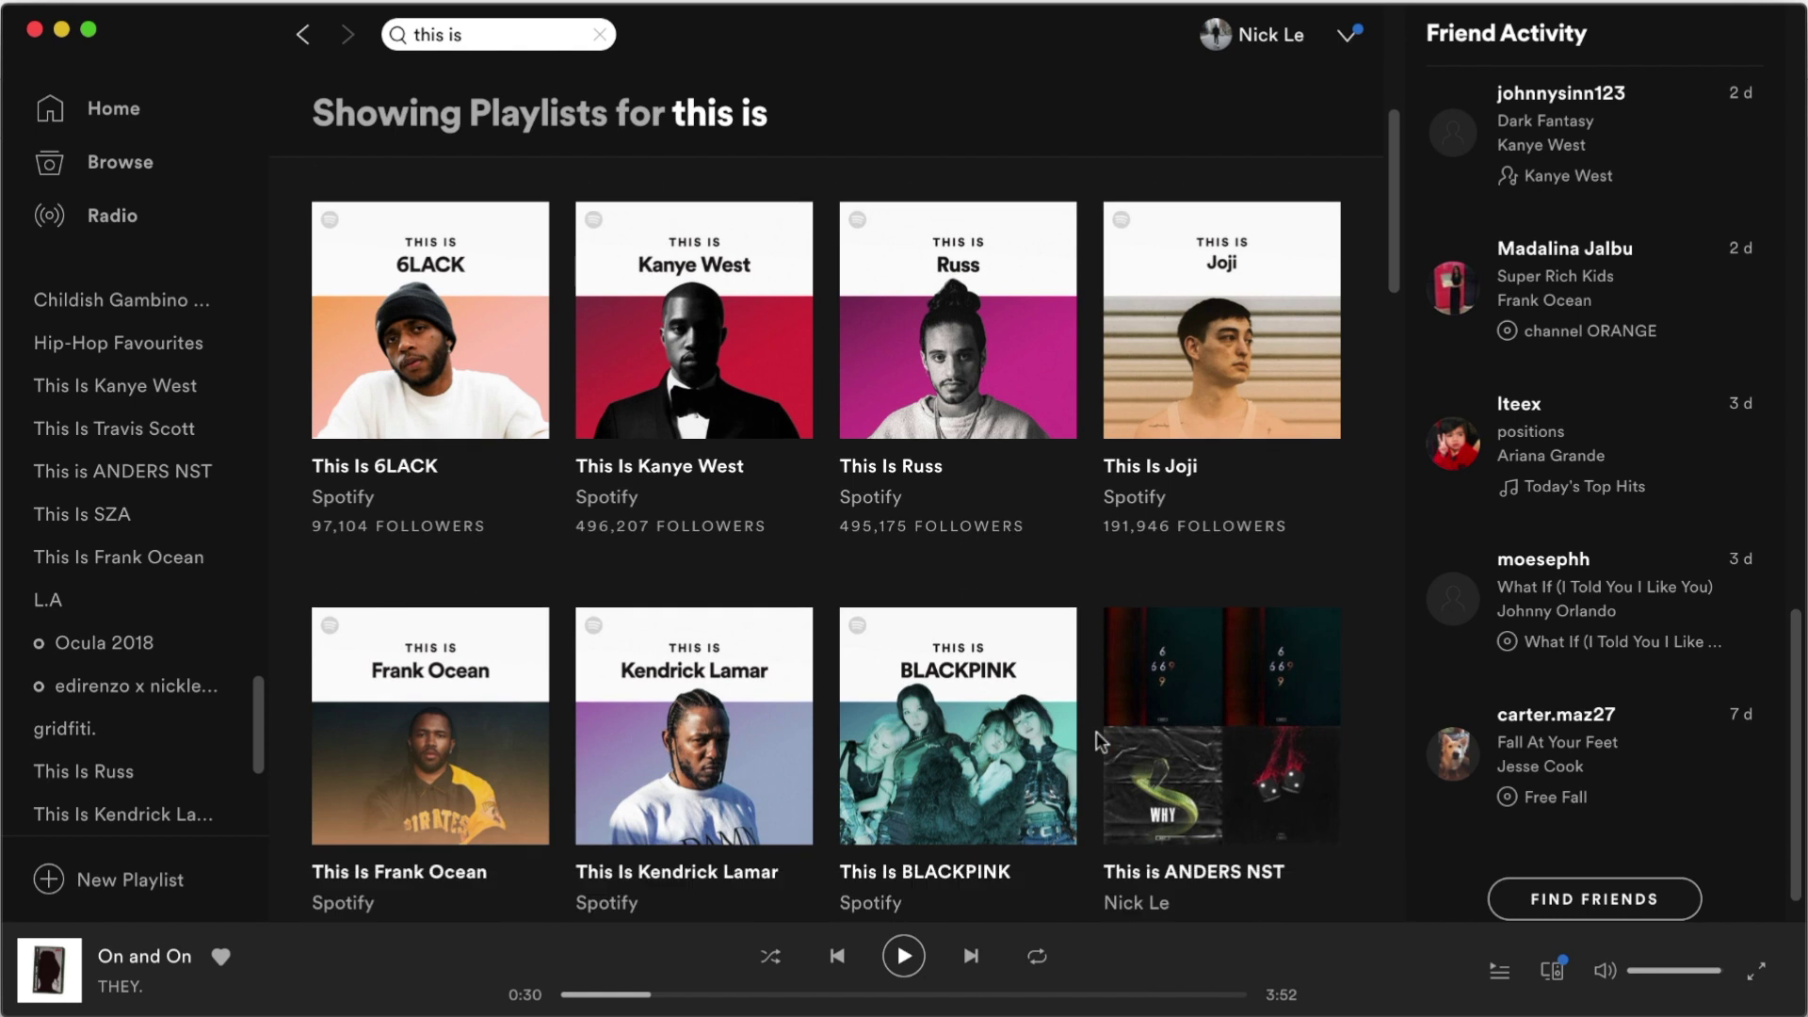
{"action": "scroll", "coordinate": [1099, 741], "scroll_direction": "down", "scroll_amount": 4}
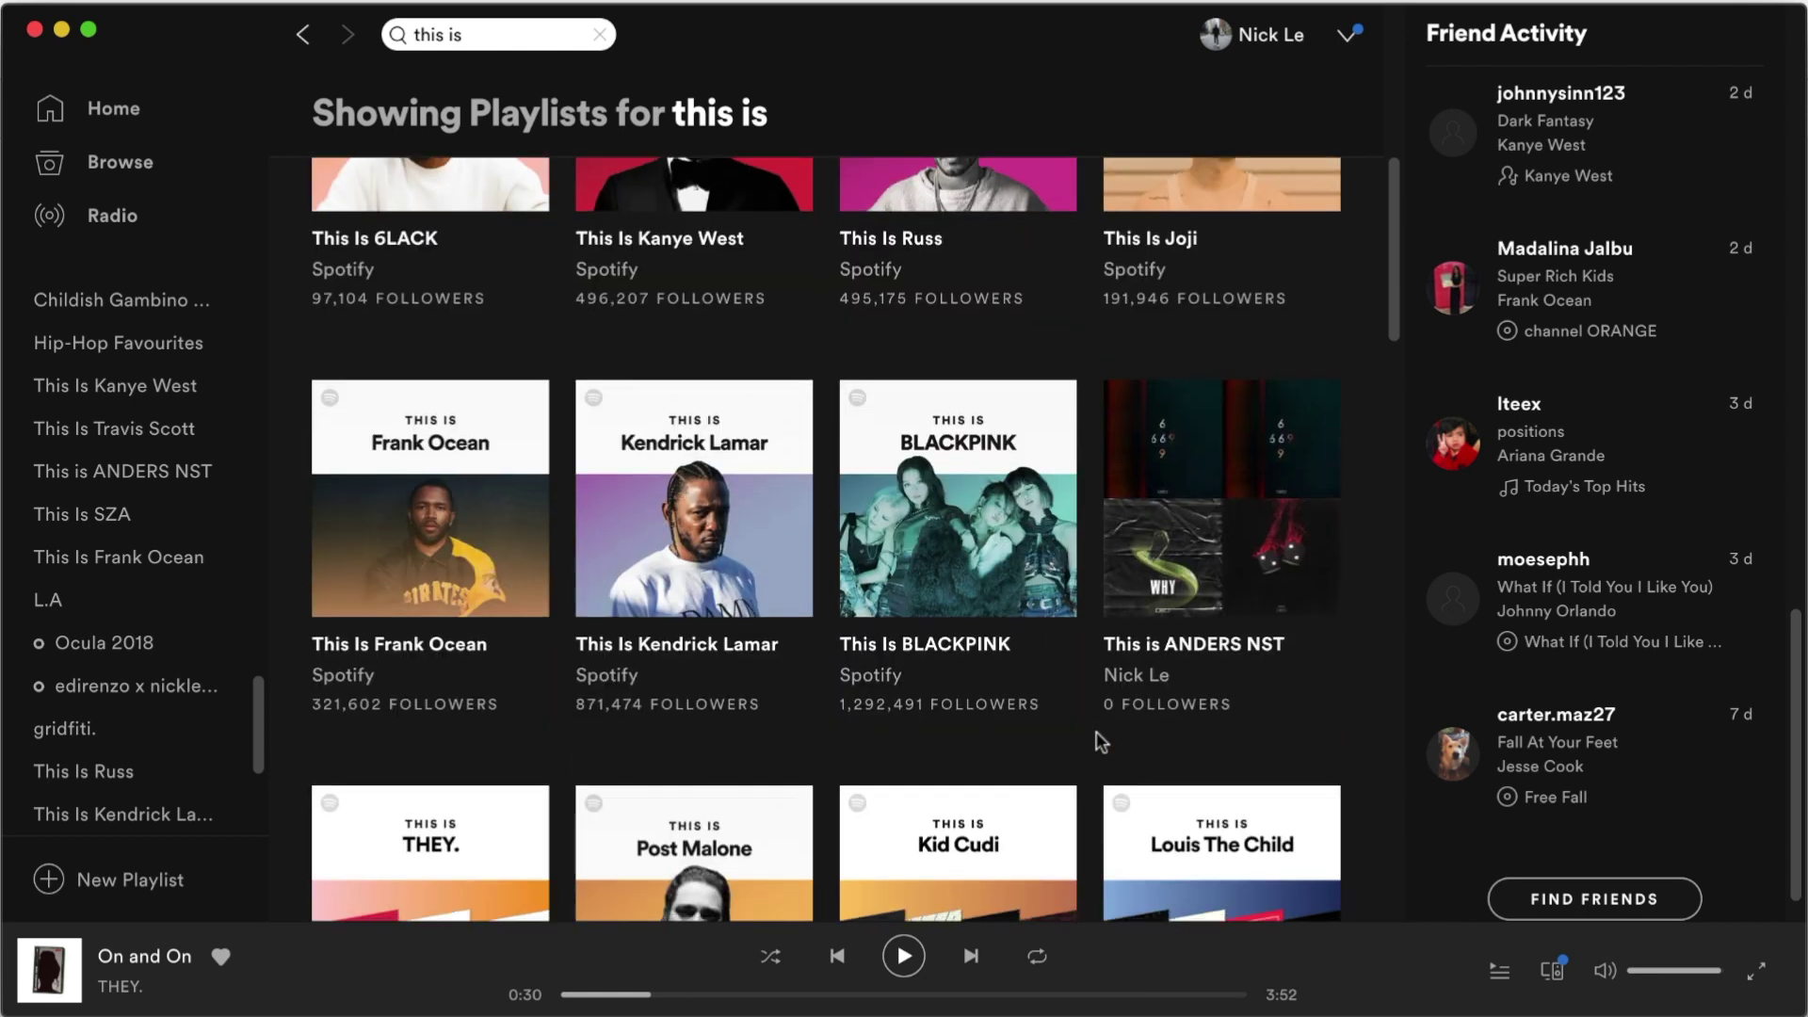
{"action": "scroll", "coordinate": [1099, 742], "scroll_direction": "down", "scroll_amount": 6}
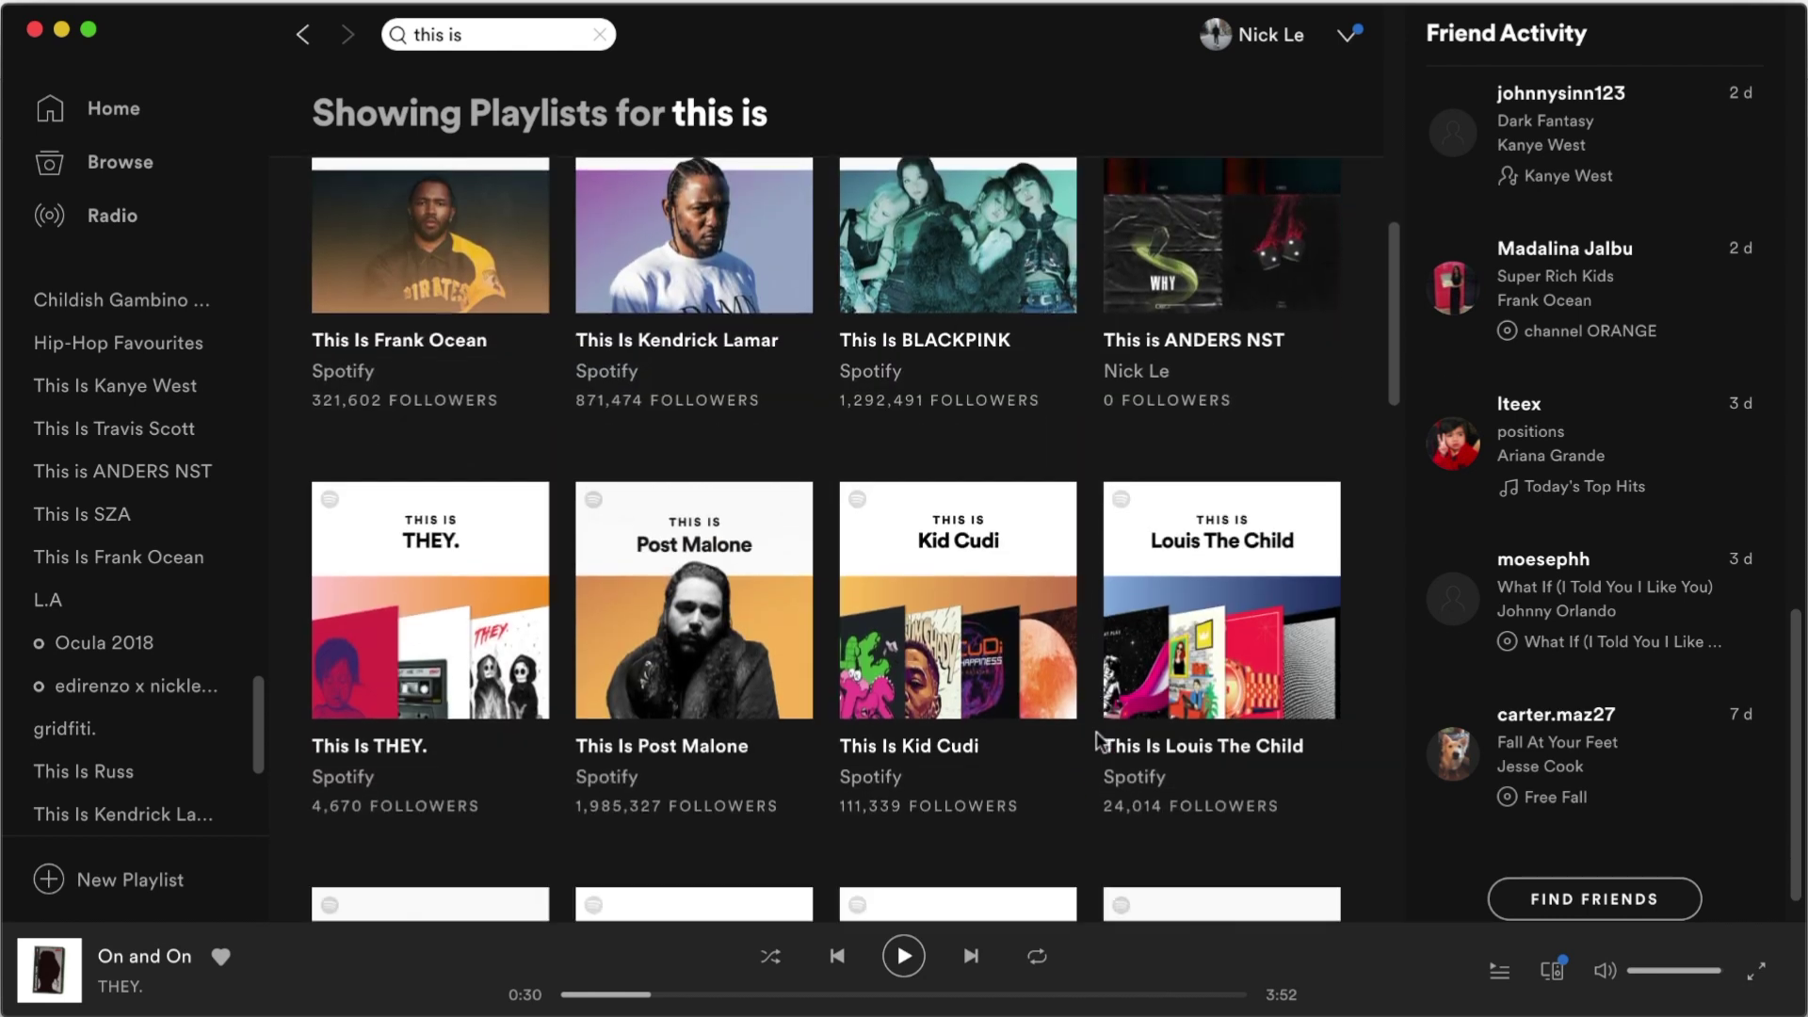
{"action": "scroll", "coordinate": [1099, 741], "scroll_direction": "down", "scroll_amount": 3}
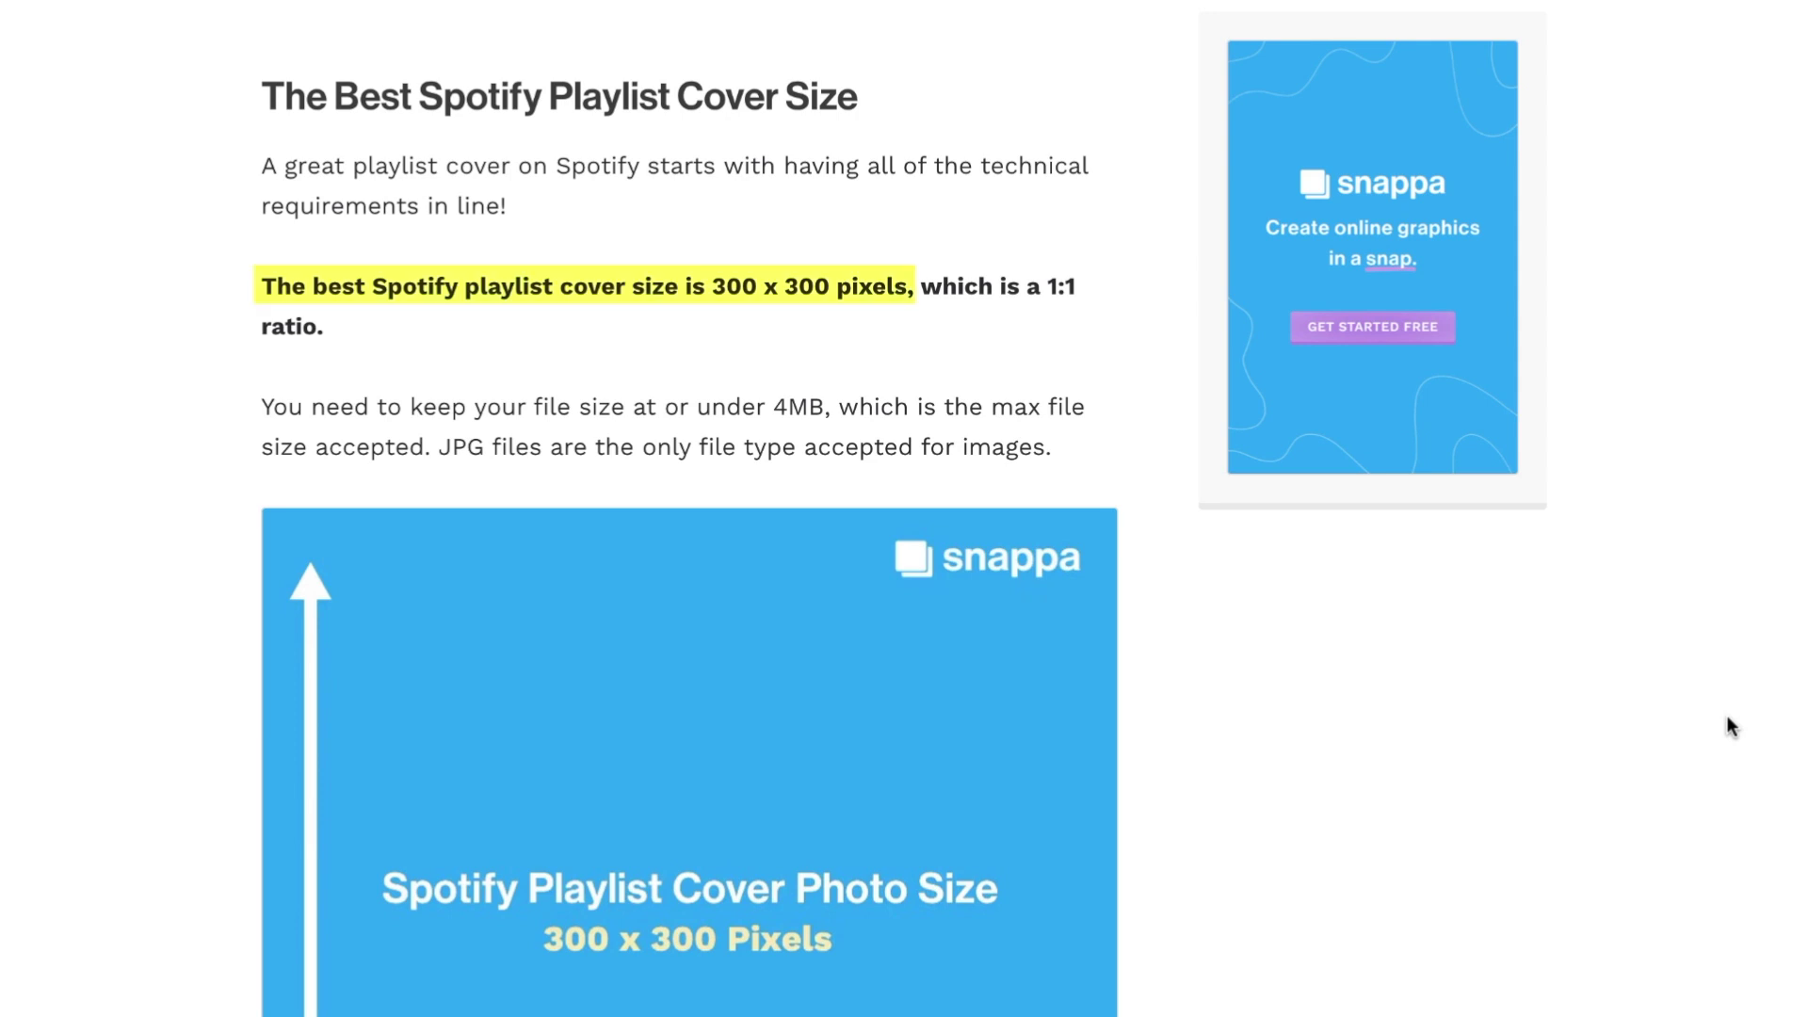
Step: Scroll past the 300 x 300 cover size section to the cover image tips heading
{"action": "scroll", "coordinate": [1712, 742], "scroll_direction": "down", "scroll_amount": 5}
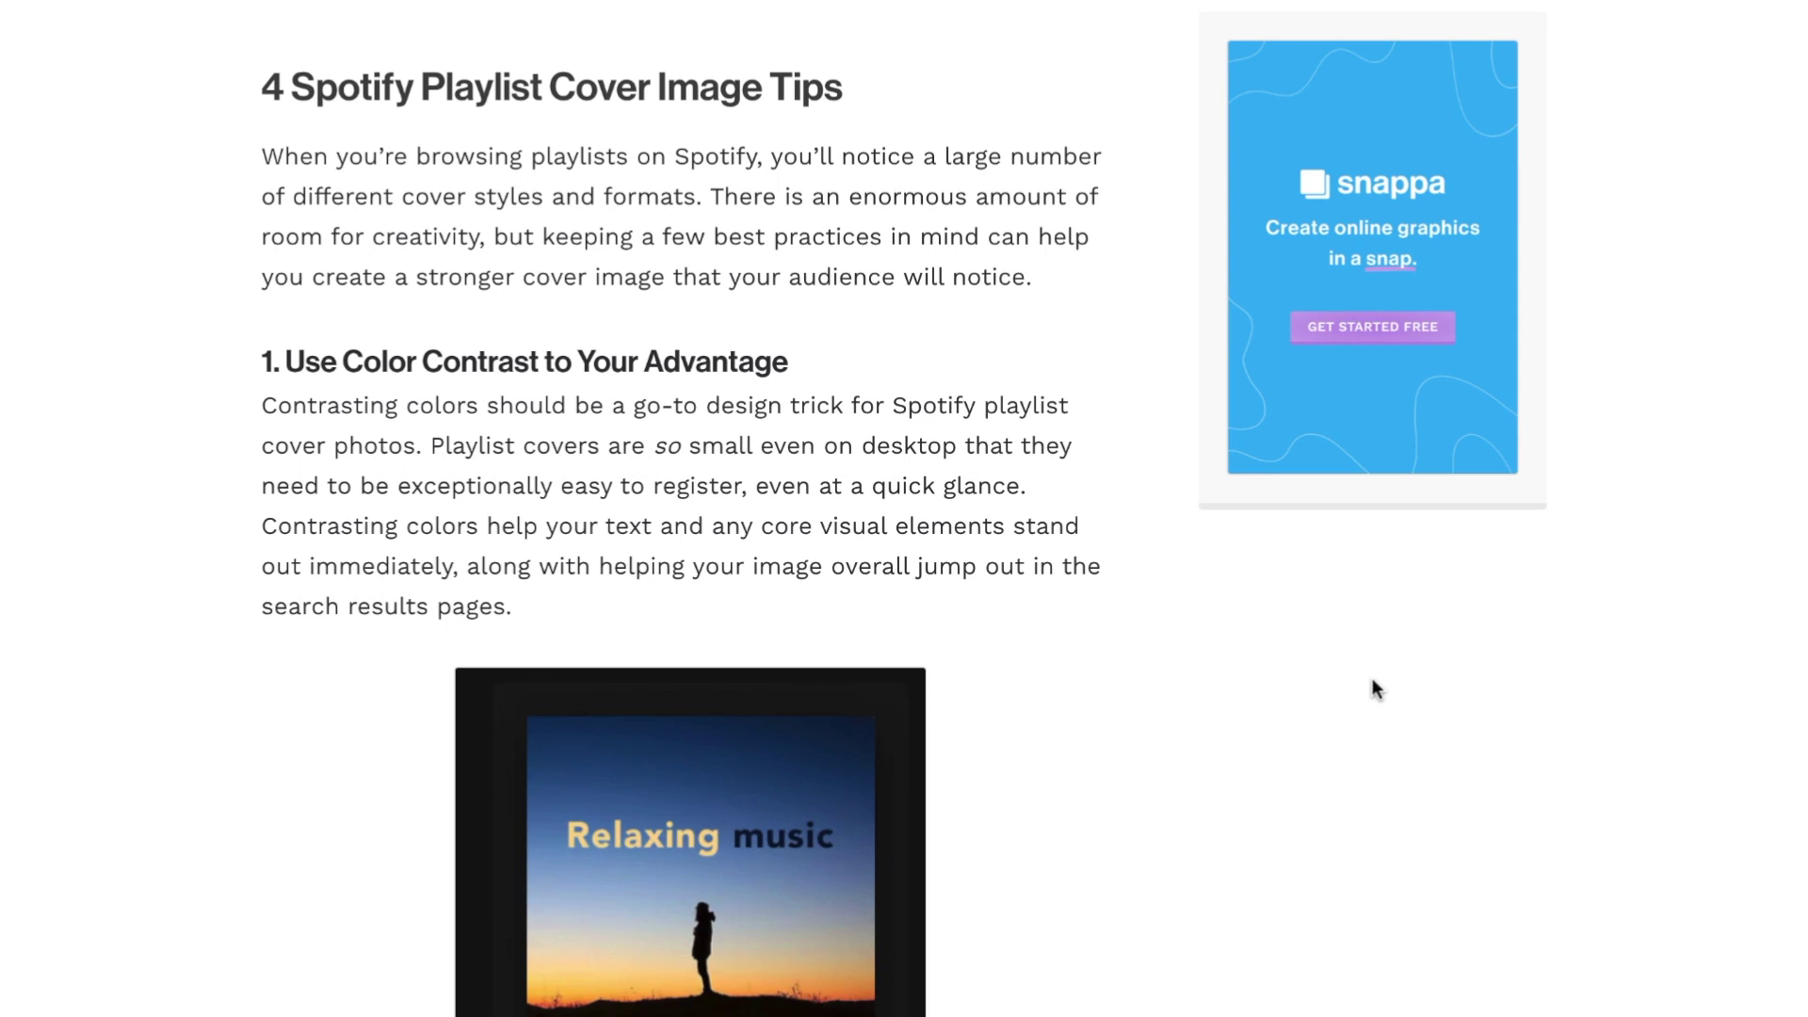
Step: Scroll through the article's four cover image tips, starting with color contrast
{"action": "scroll", "coordinate": [1372, 680], "scroll_direction": "down", "scroll_amount": 3}
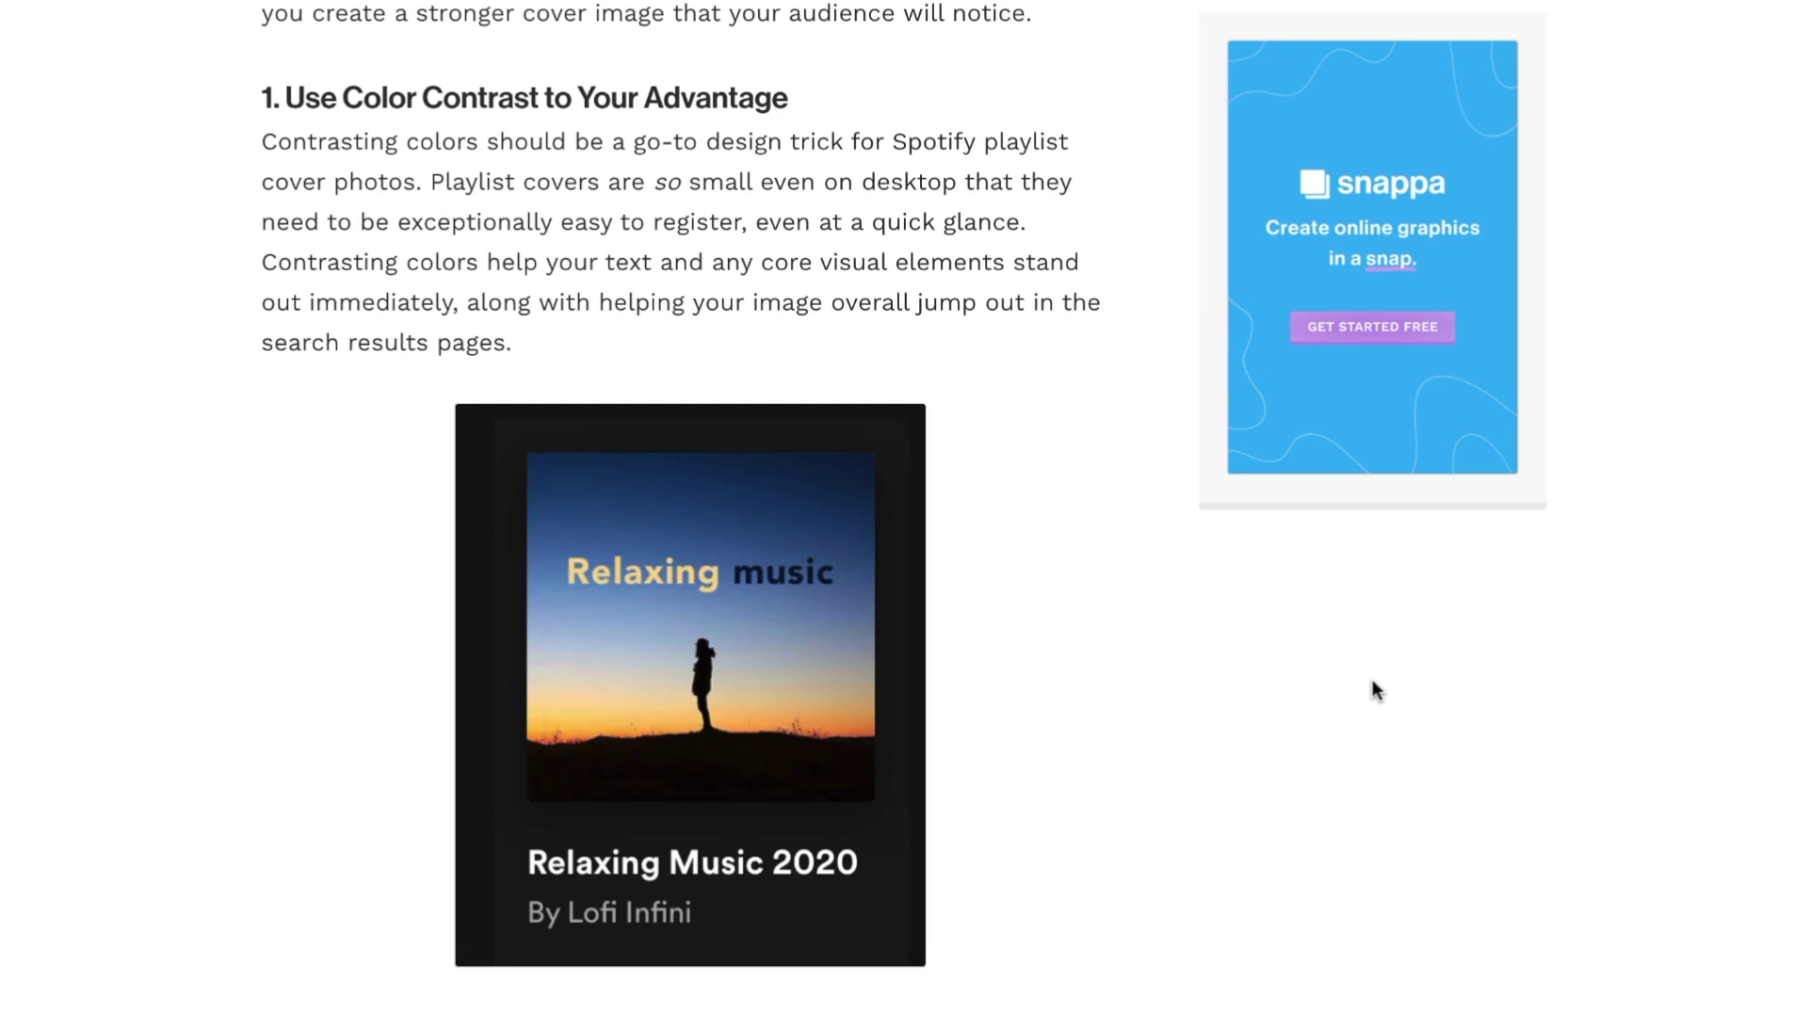
{"action": "scroll", "coordinate": [1371, 680], "scroll_direction": "down", "scroll_amount": 10}
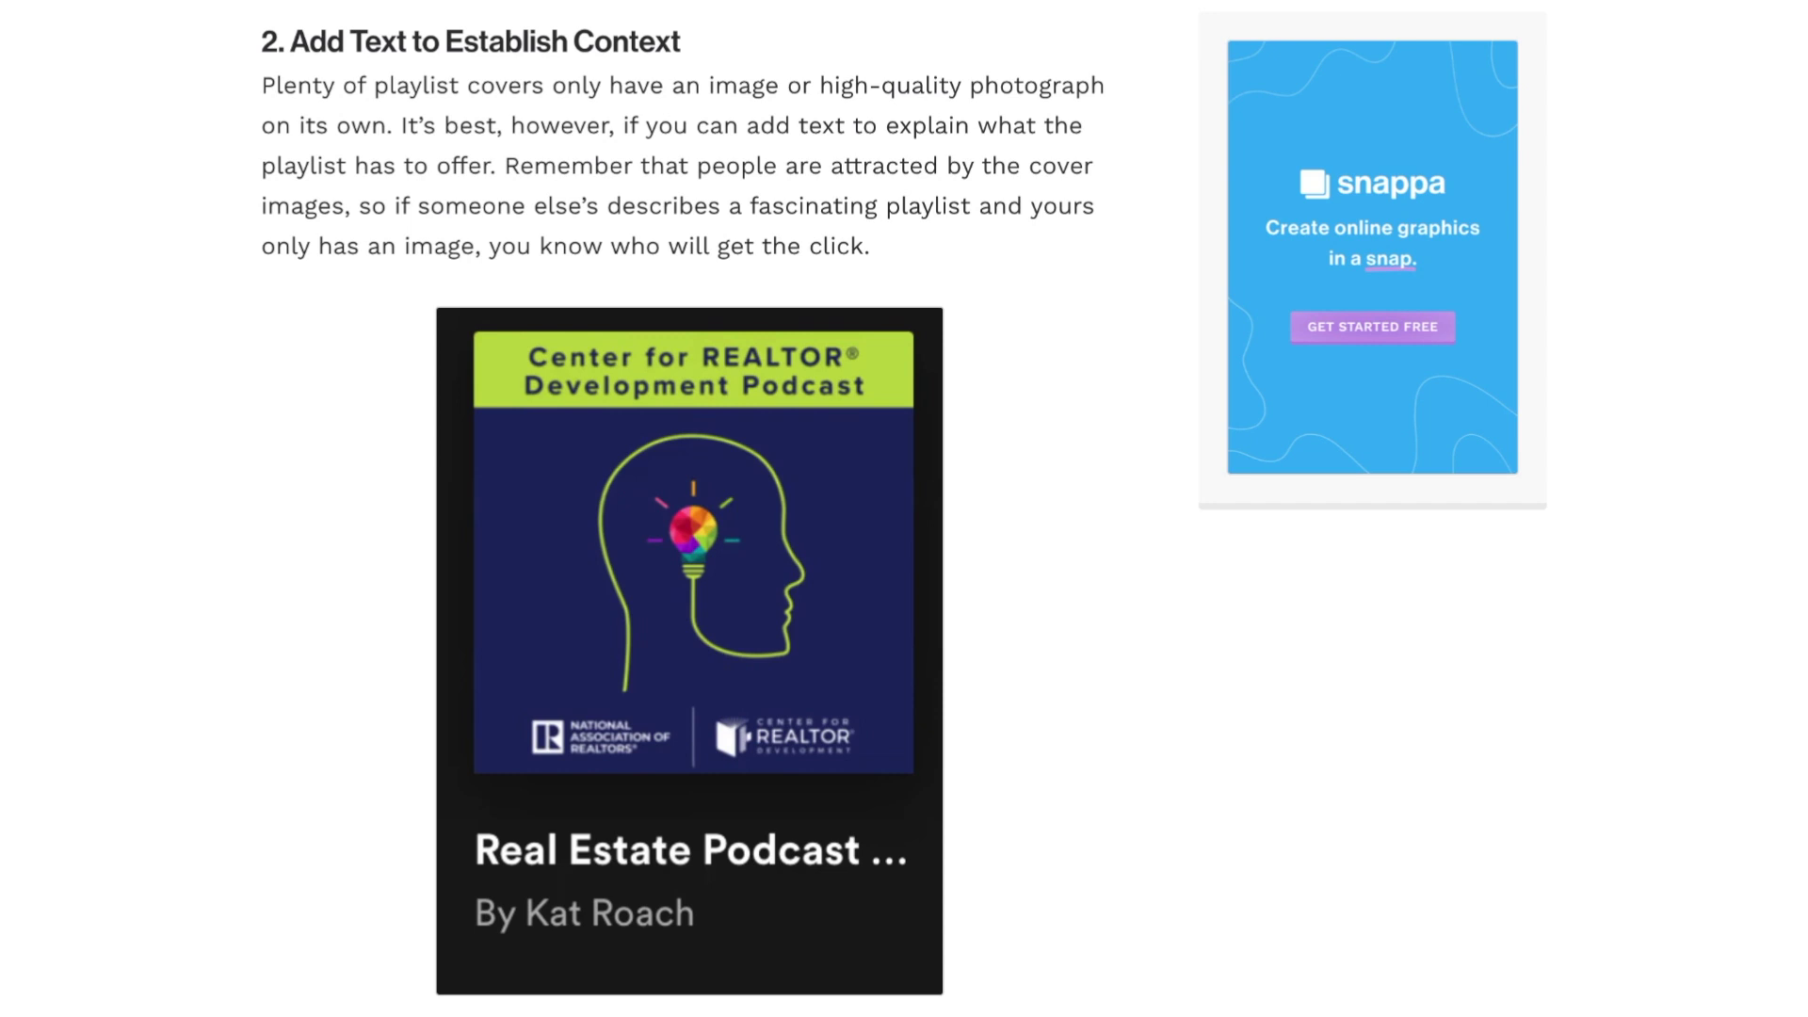
{"action": "scroll", "coordinate": [685, 509], "scroll_direction": "down", "scroll_amount": 10}
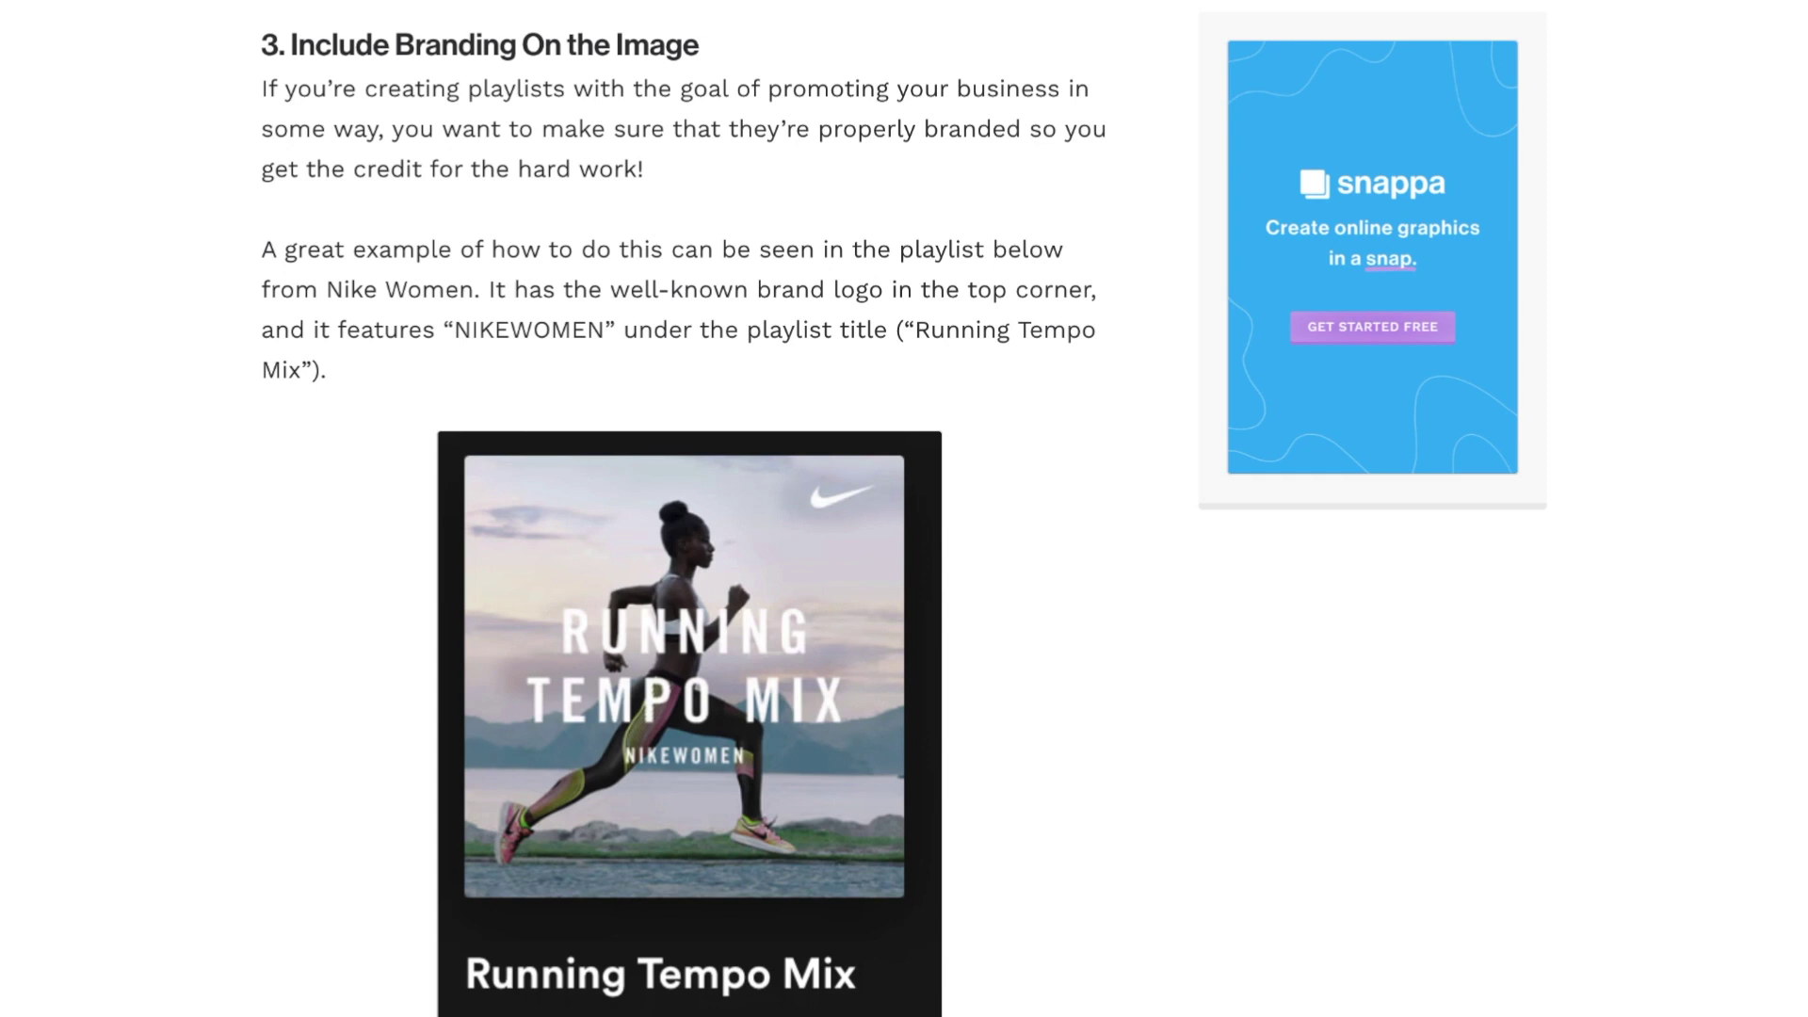
{"action": "scroll", "coordinate": [687, 528], "scroll_direction": "down", "scroll_amount": 10}
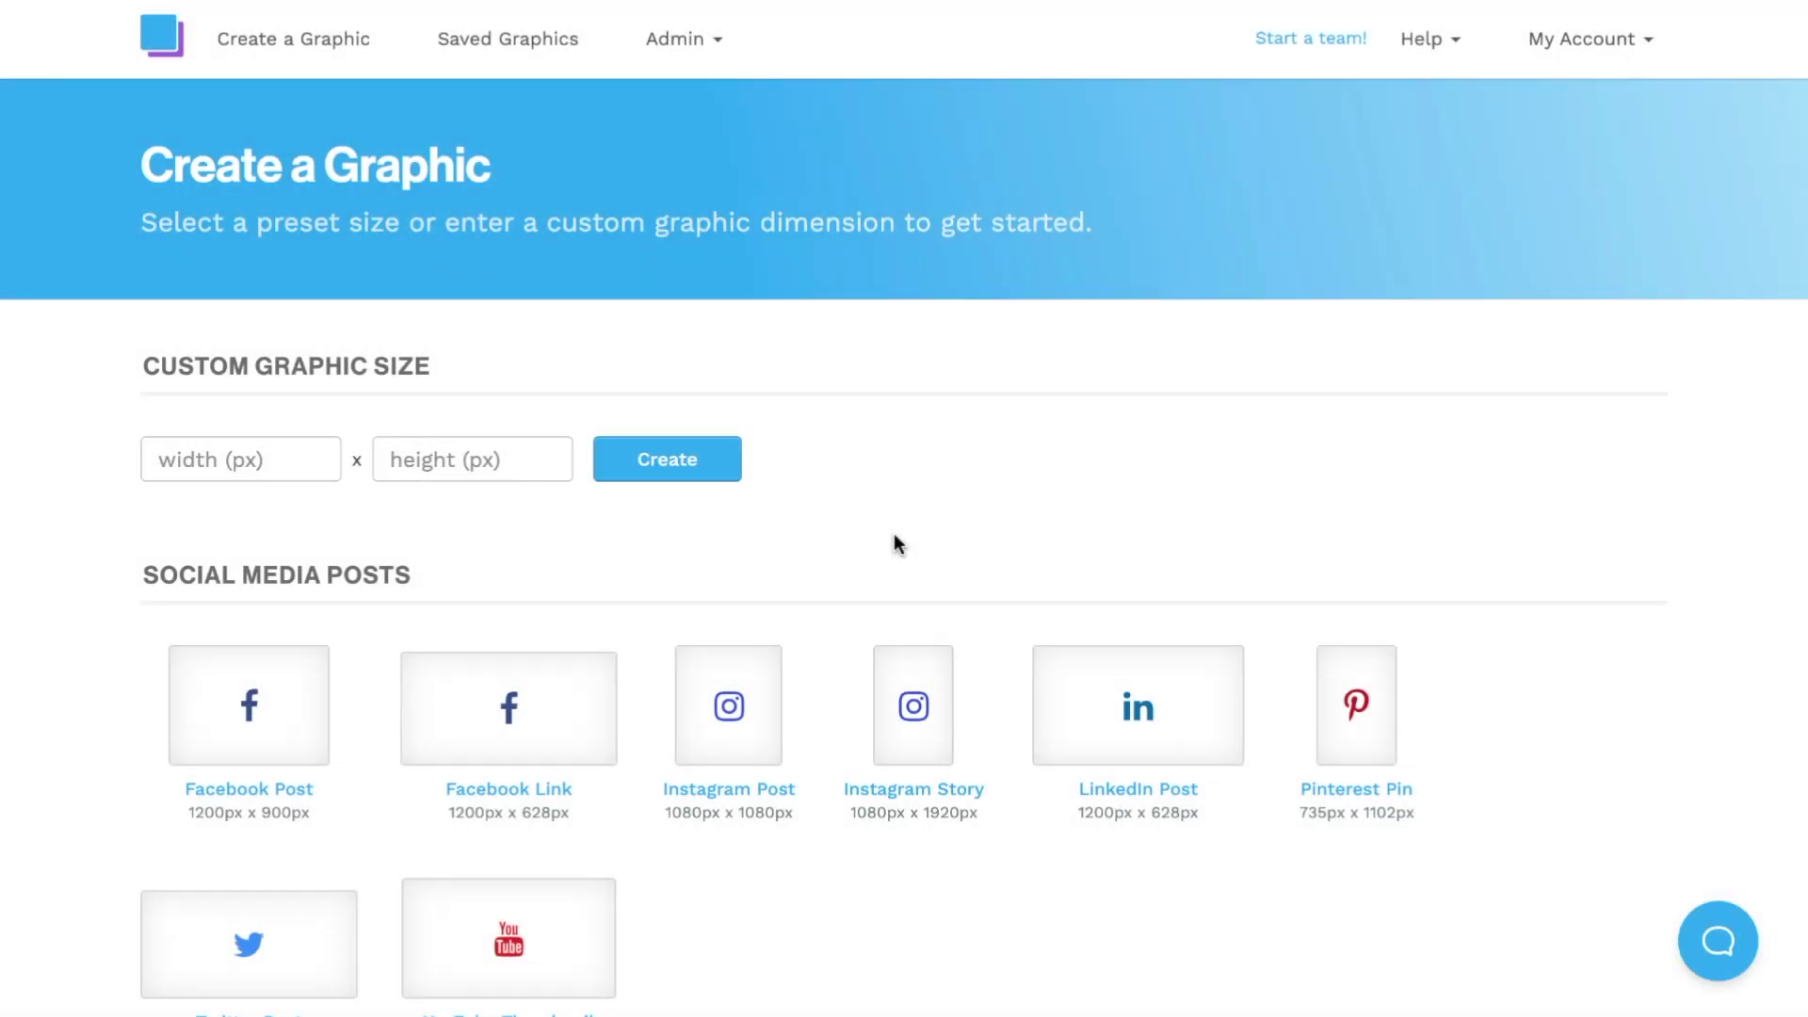
Step: Create a blank custom graphic 300 pixels wide and 300 pixels high
{"action": "left_click", "coordinate": [282, 464]}
{"action": "type", "text": "300"}
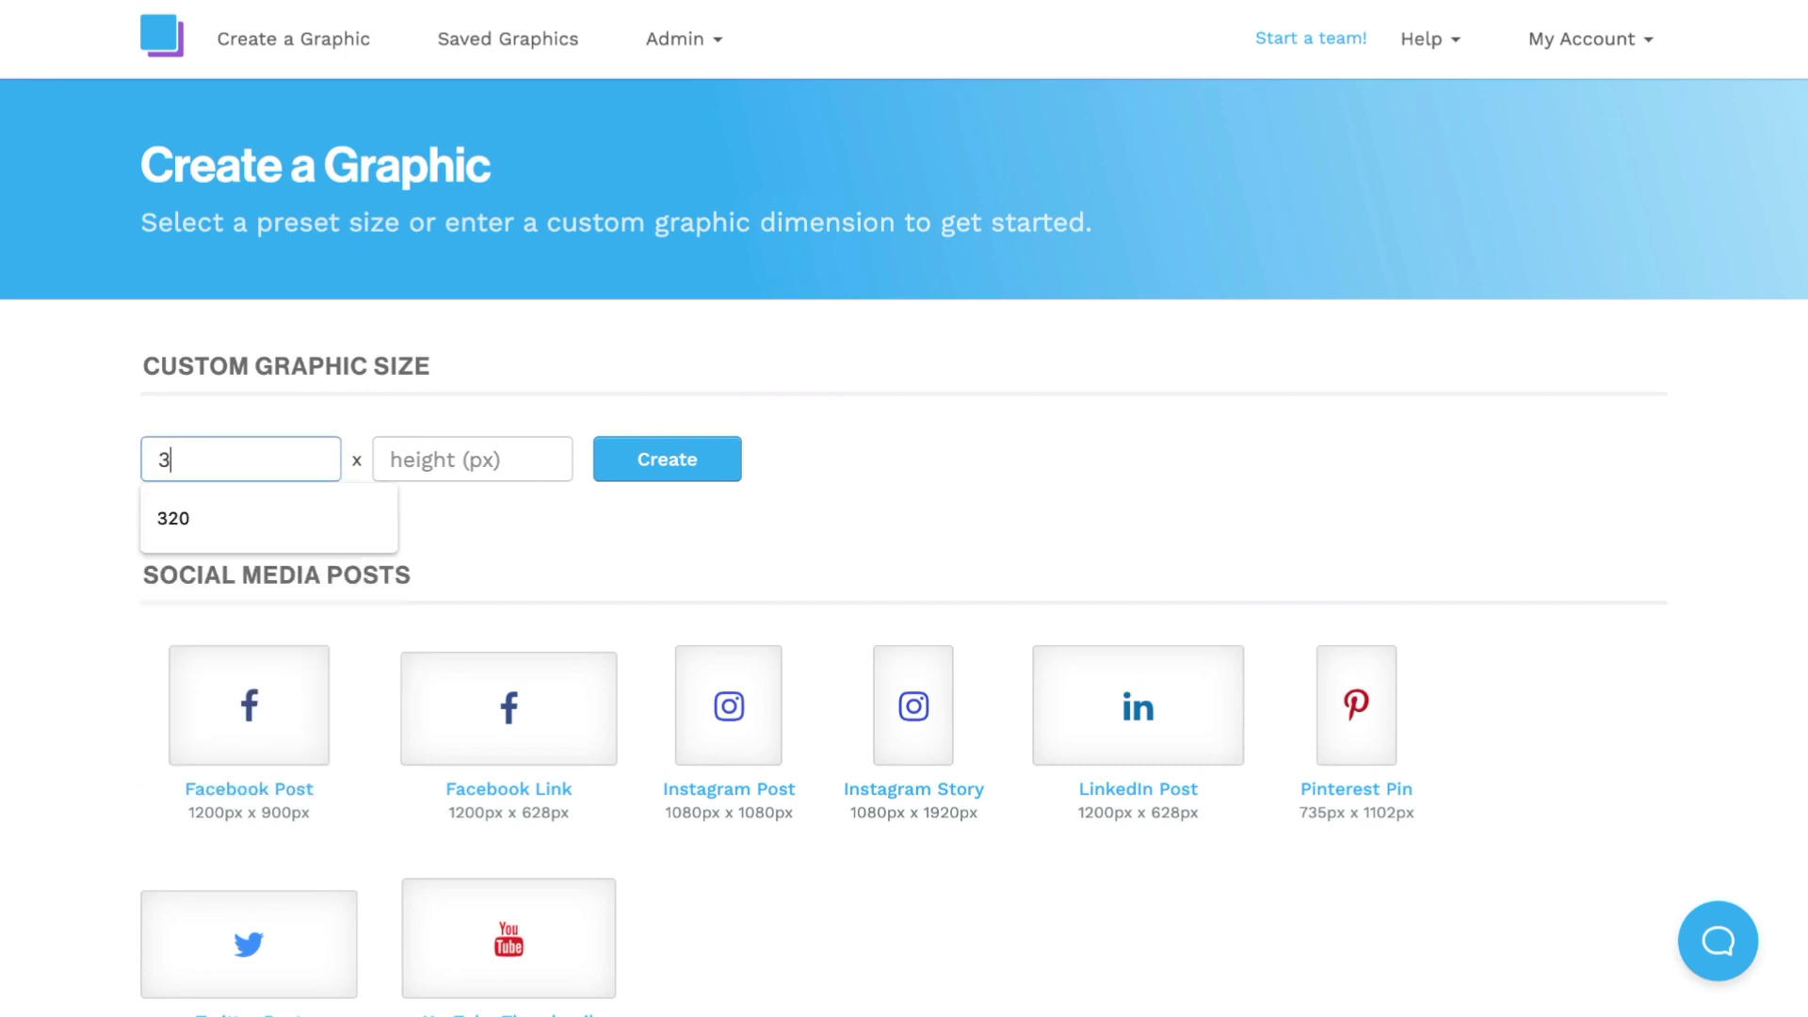
{"action": "left_click", "coordinate": [415, 470]}
{"action": "type", "text": "300"}
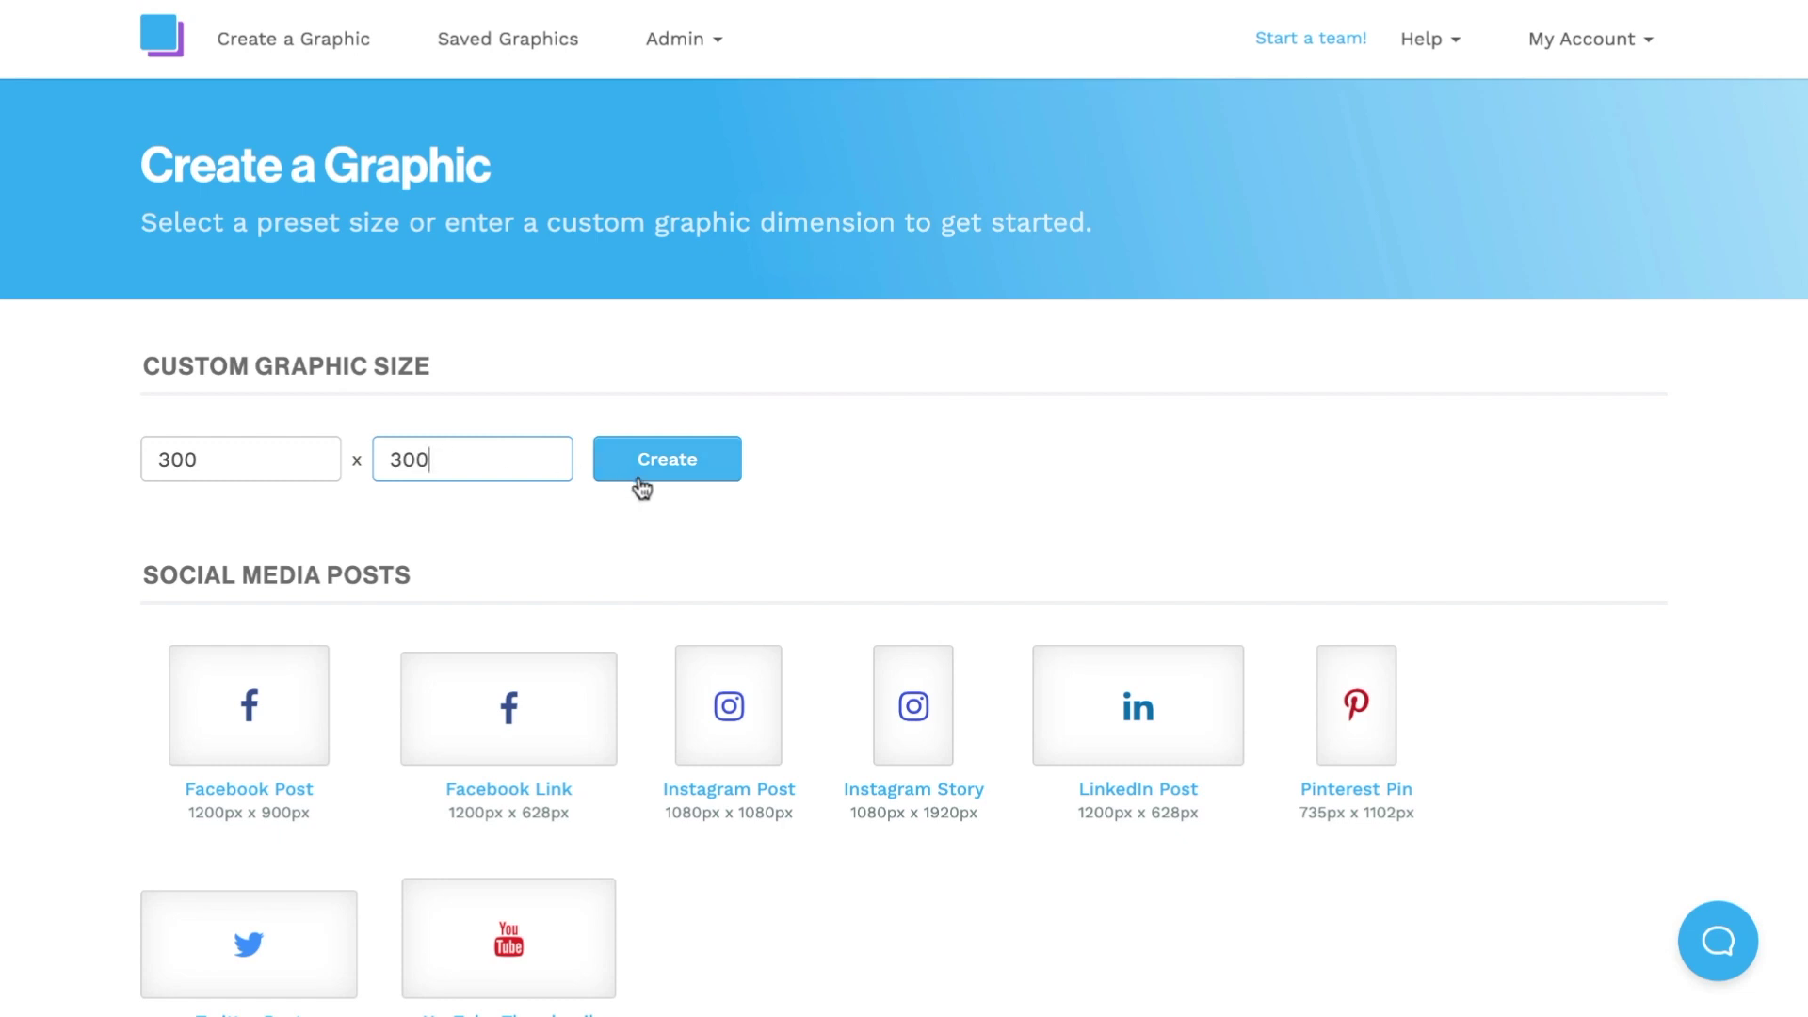
{"action": "left_click", "coordinate": [668, 462]}
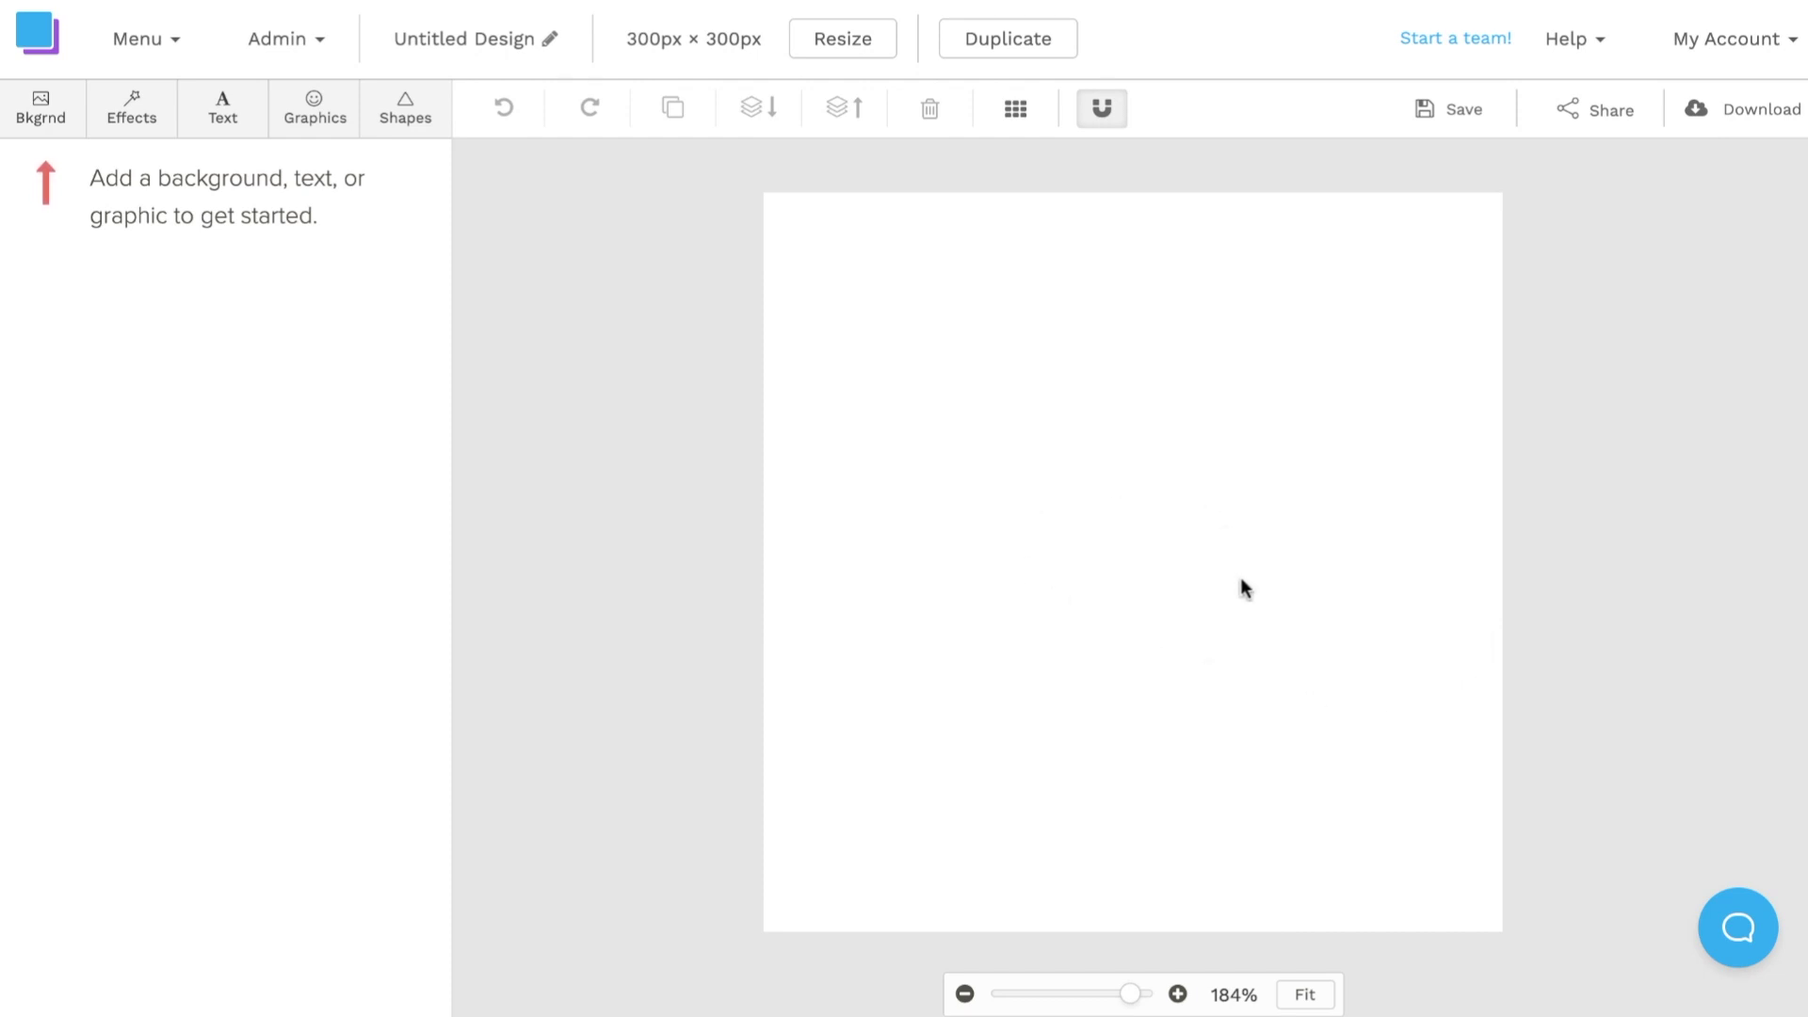
{"action": "left_click", "coordinate": [1197, 652]}
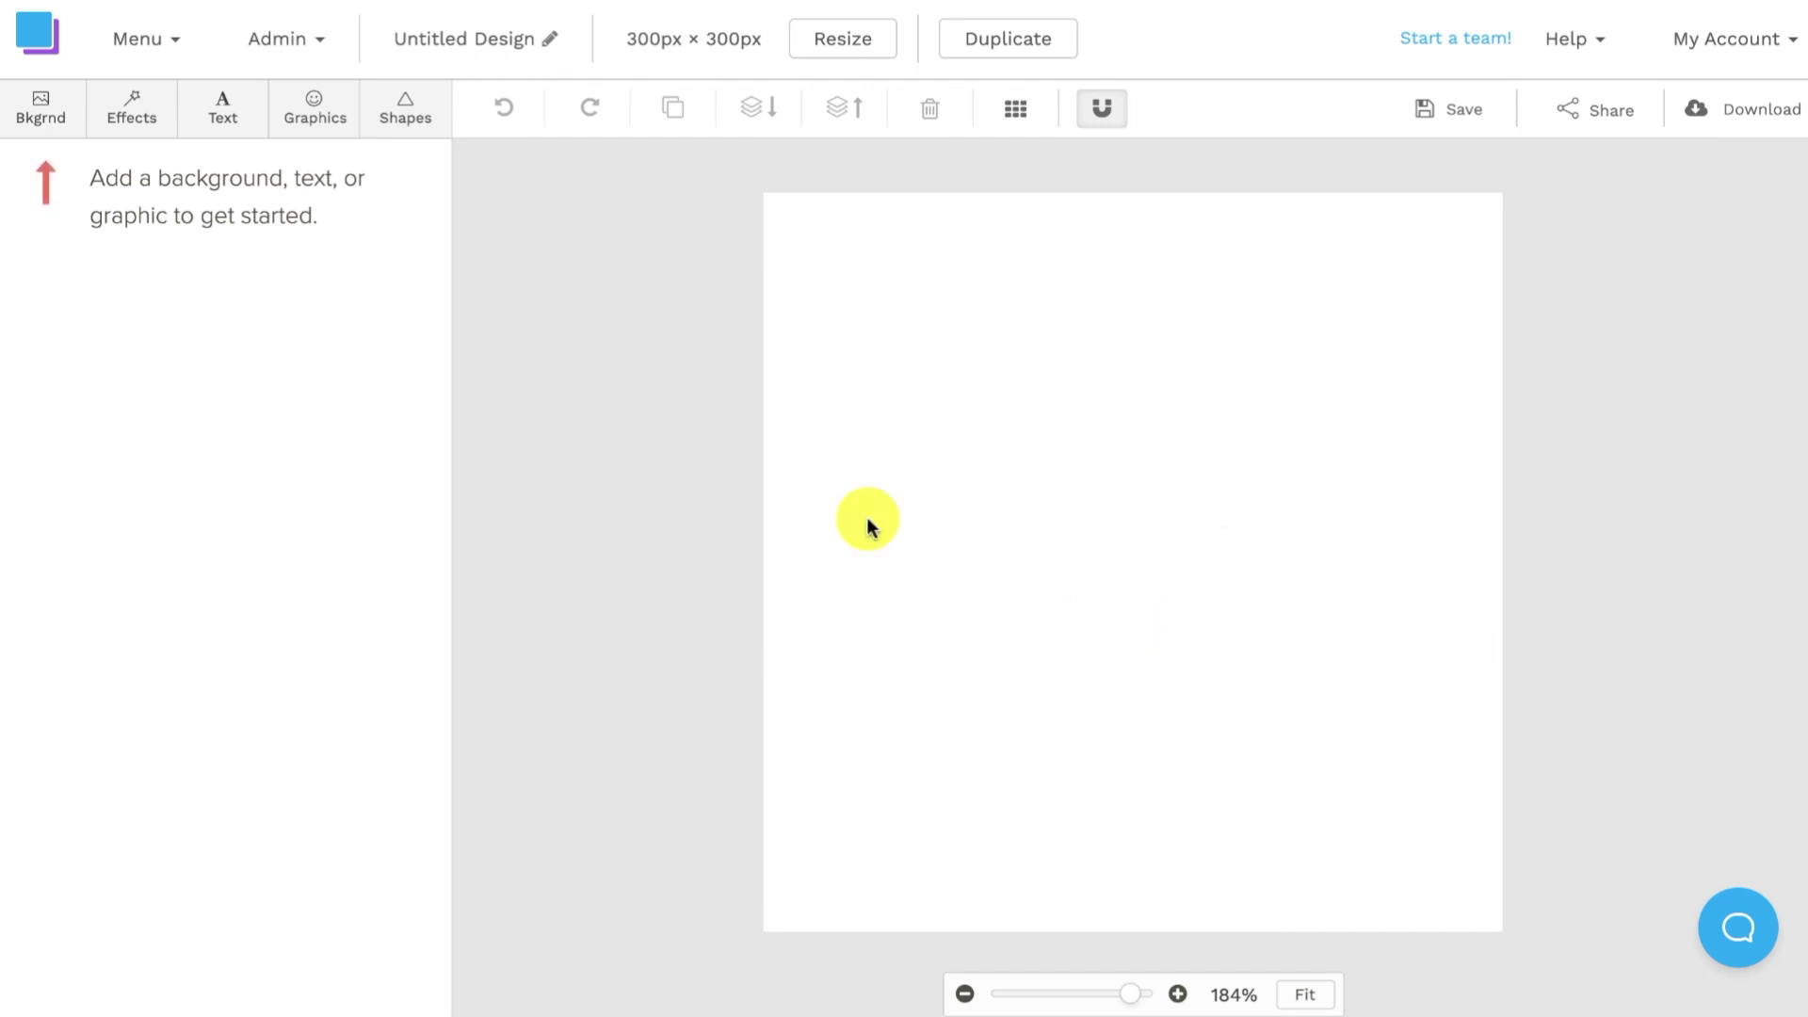
Step: Look through the background options: gradients, uploads, solid colour, then stock photos
{"action": "left_click", "coordinate": [68, 127]}
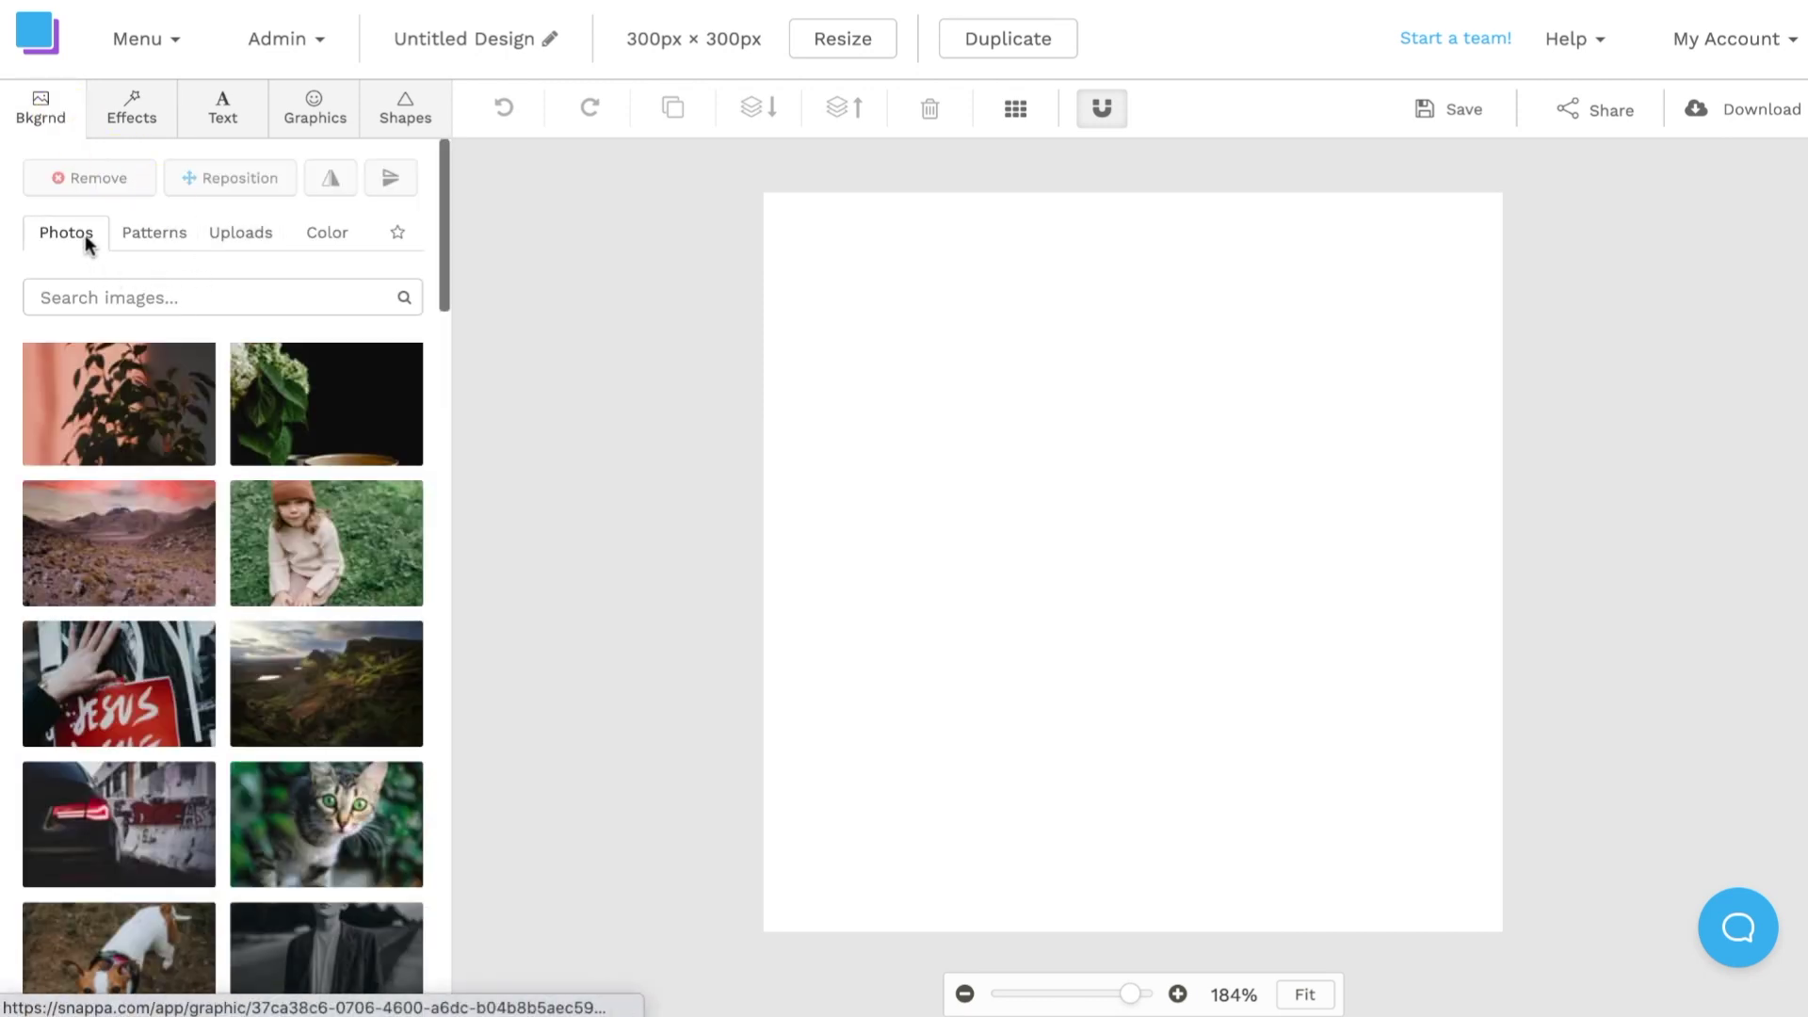
{"action": "left_click", "coordinate": [140, 238]}
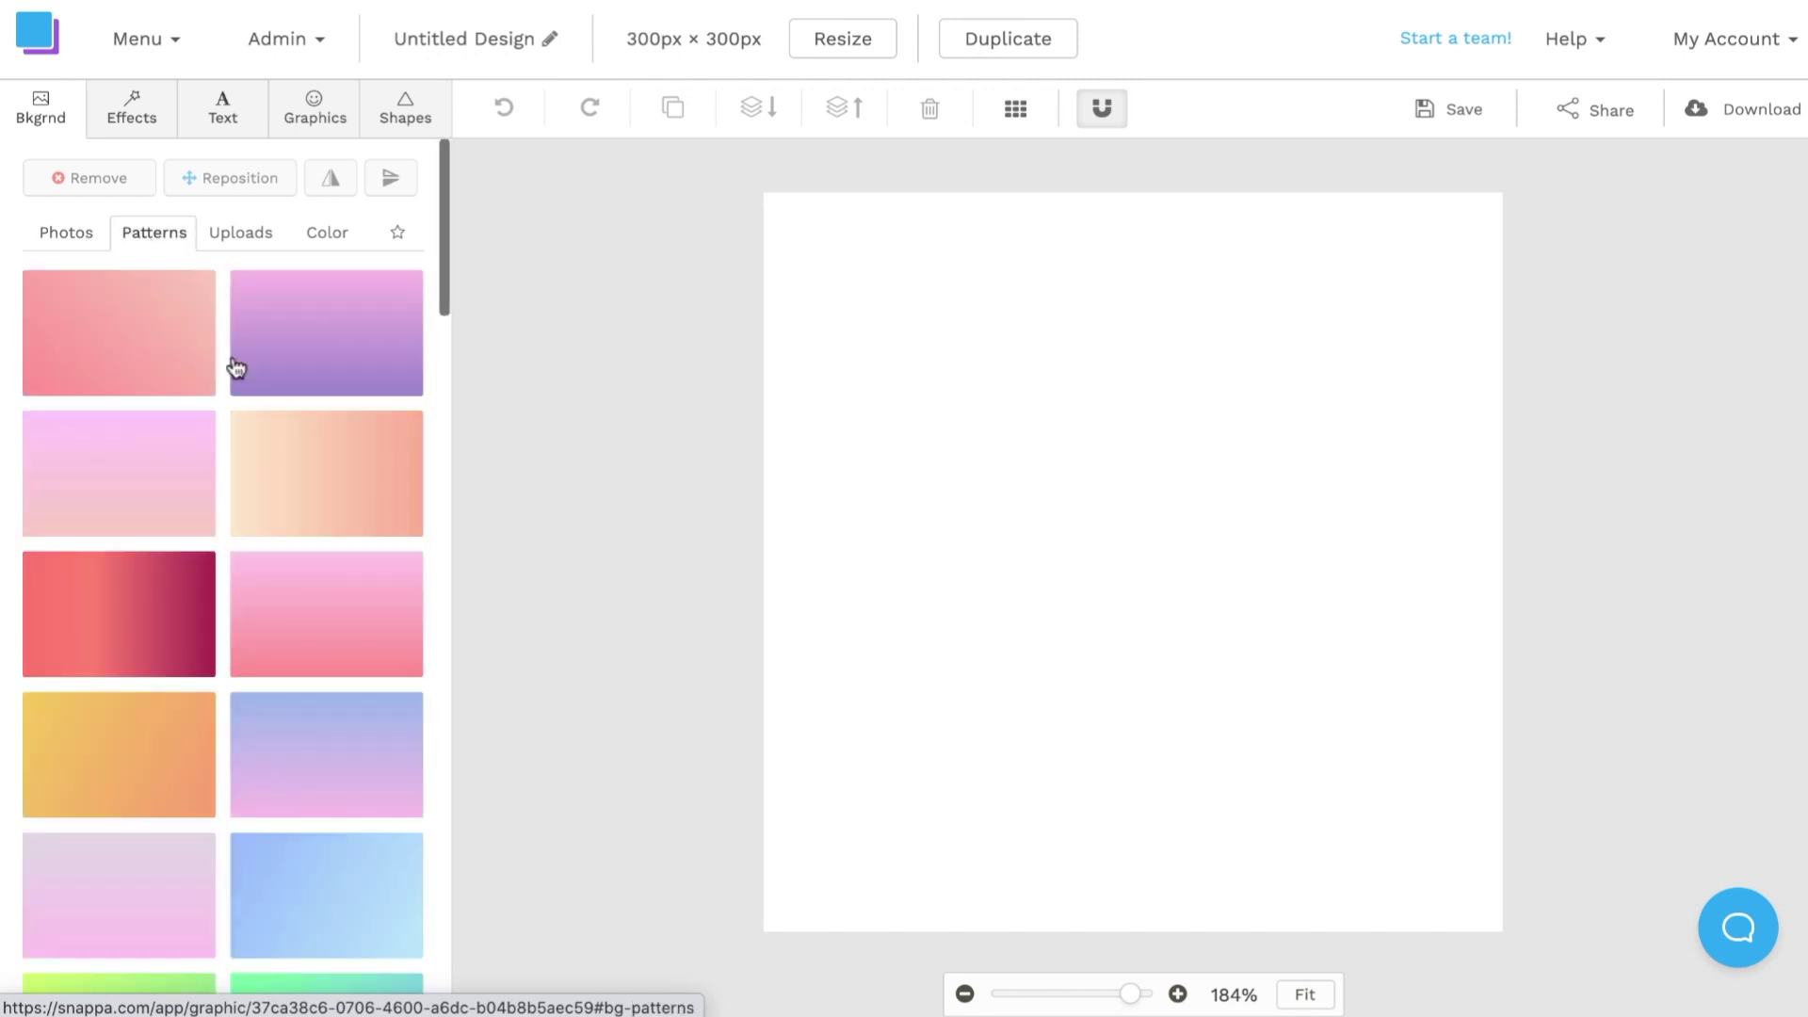
{"action": "left_click", "coordinate": [242, 243]}
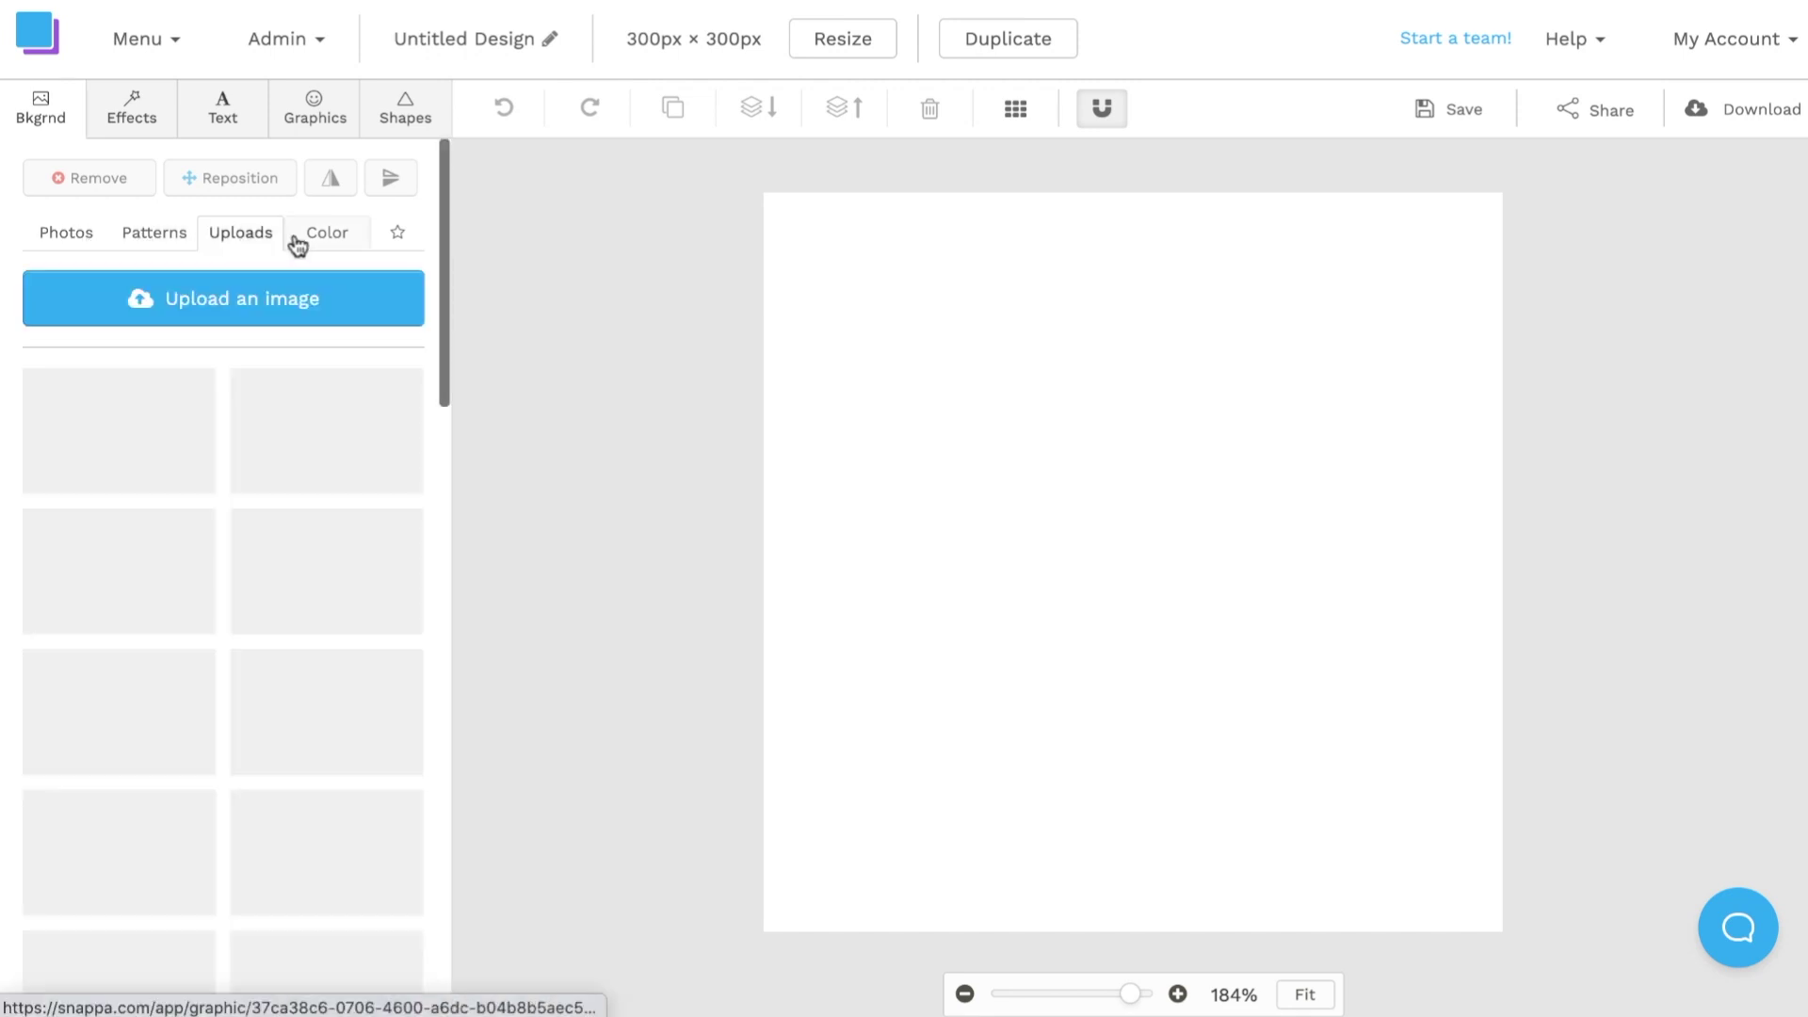
{"action": "left_click", "coordinate": [314, 241]}
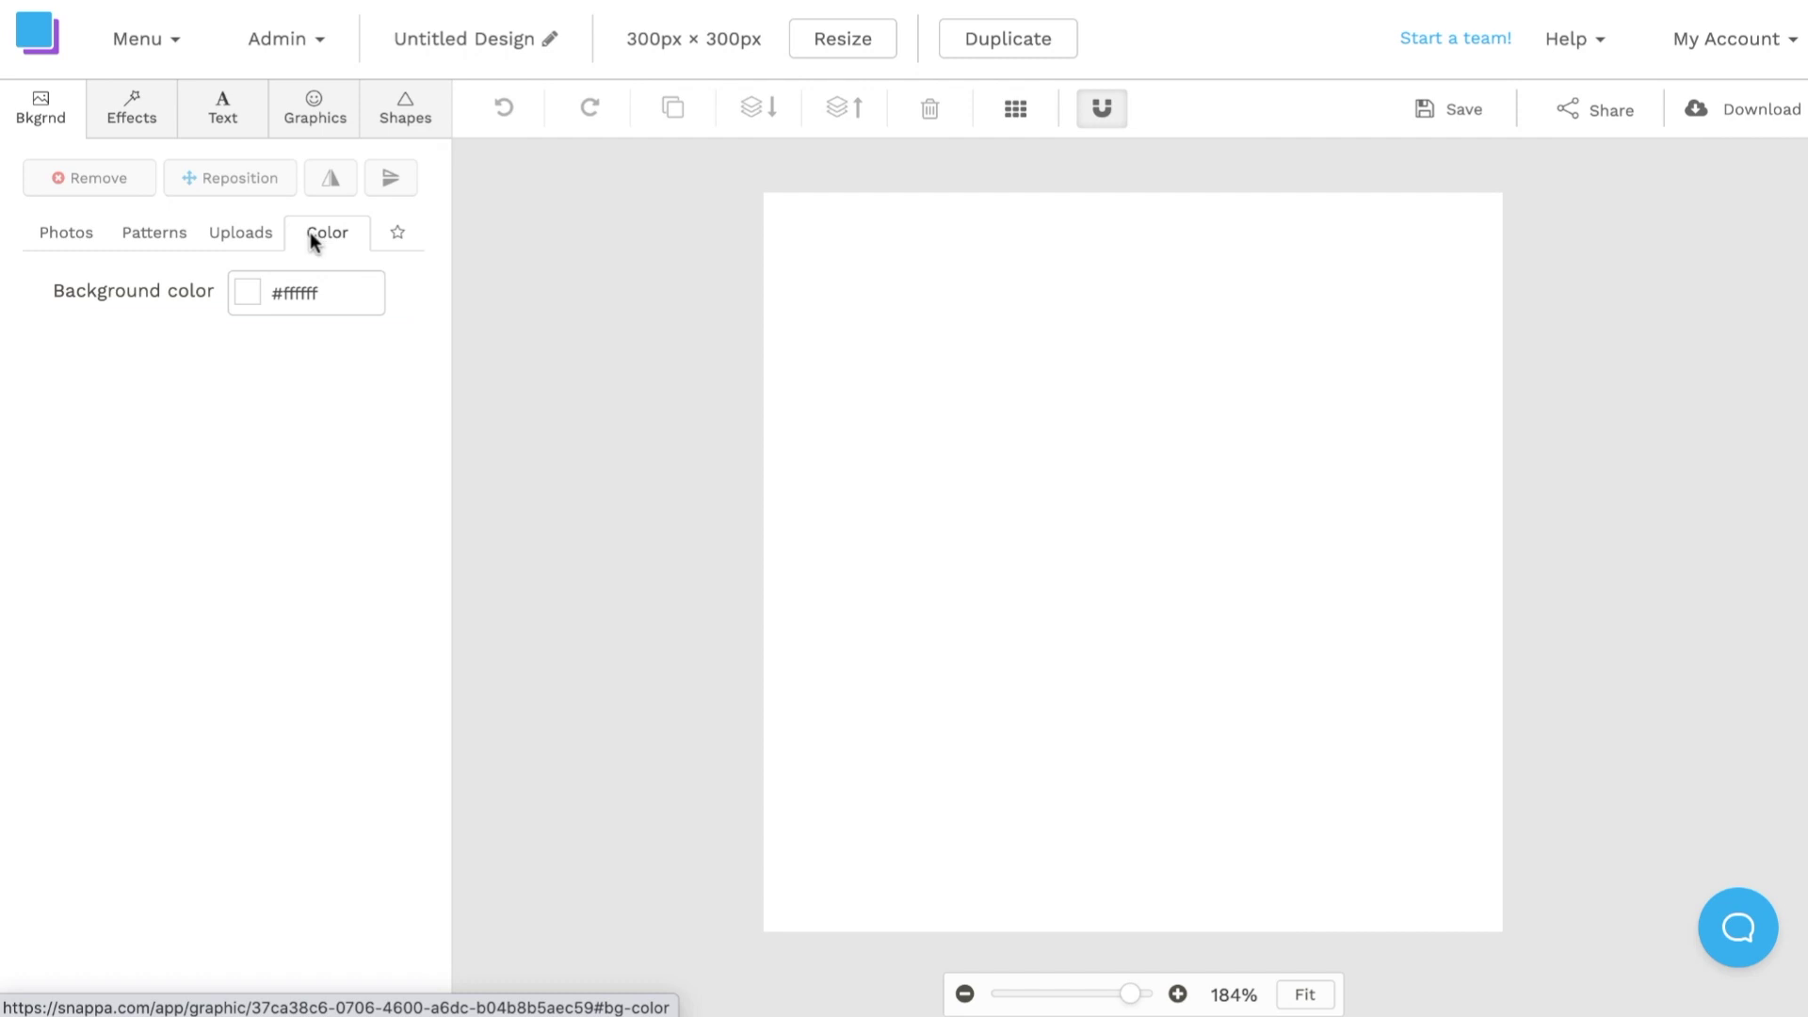
{"action": "left_click", "coordinate": [79, 243]}
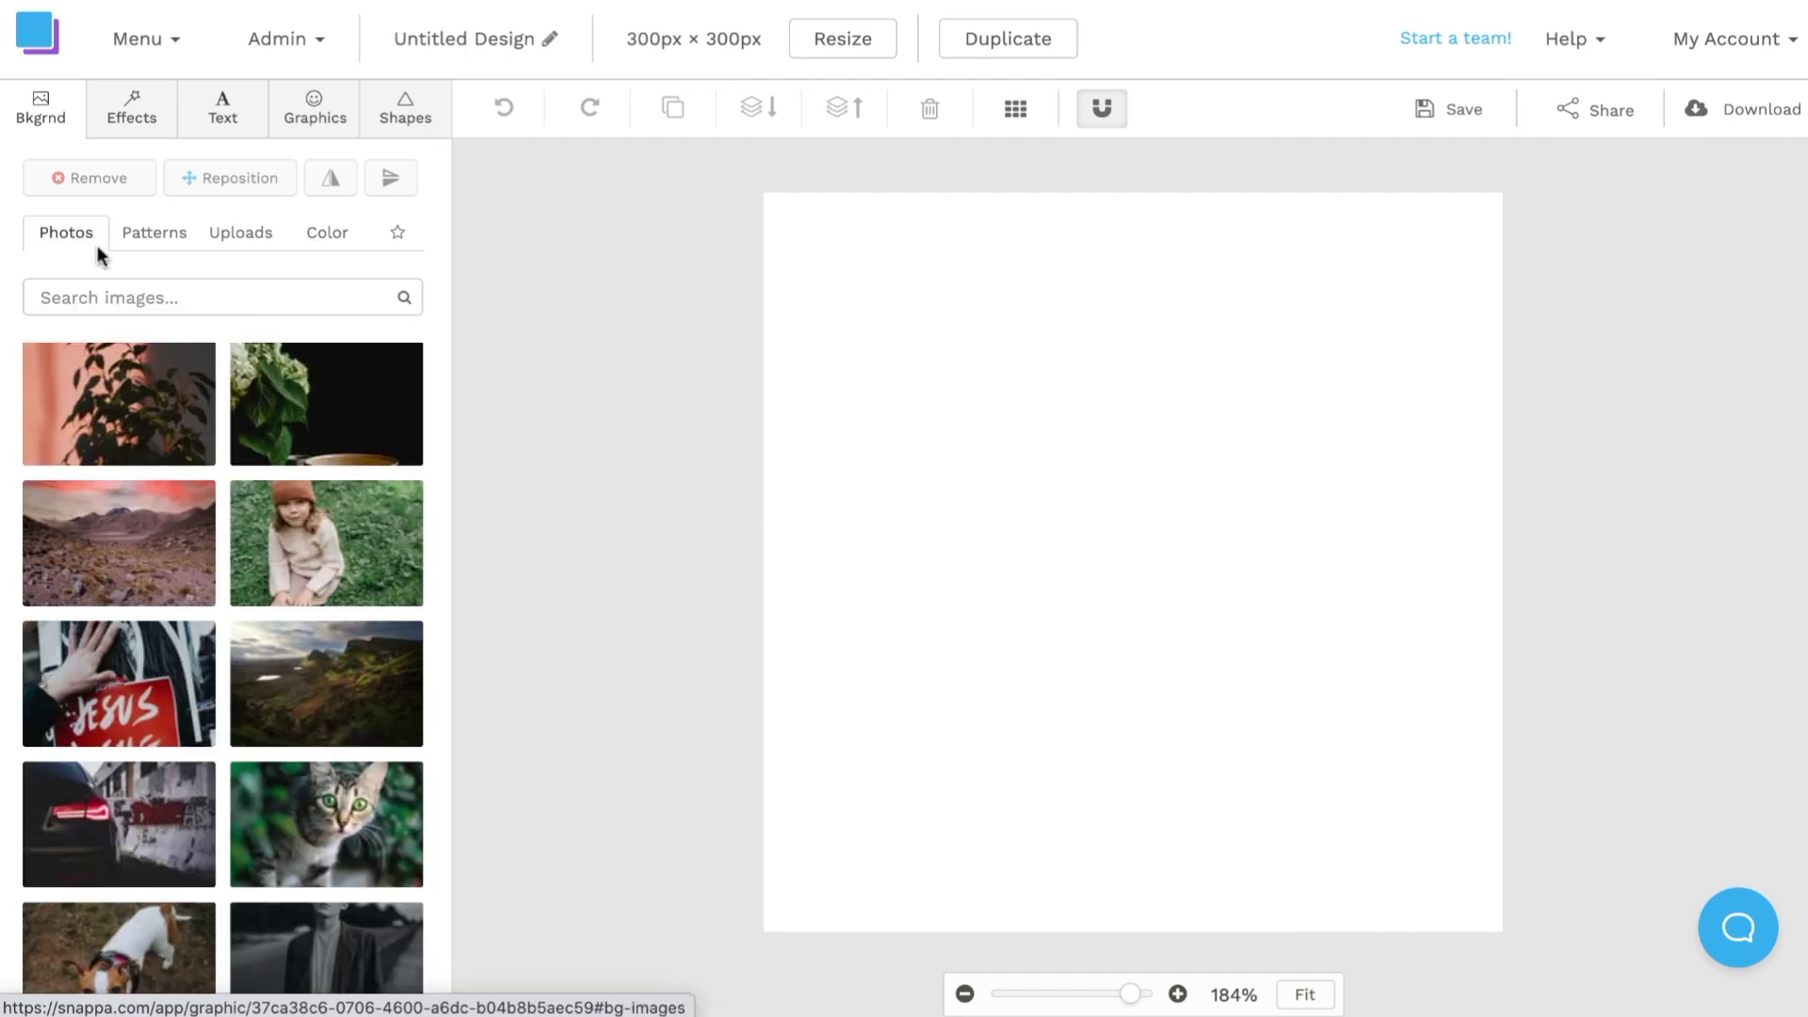
Step: Search stock photos for 'hip hop' and pick the rapper photo as background
{"action": "left_click", "coordinate": [175, 301]}
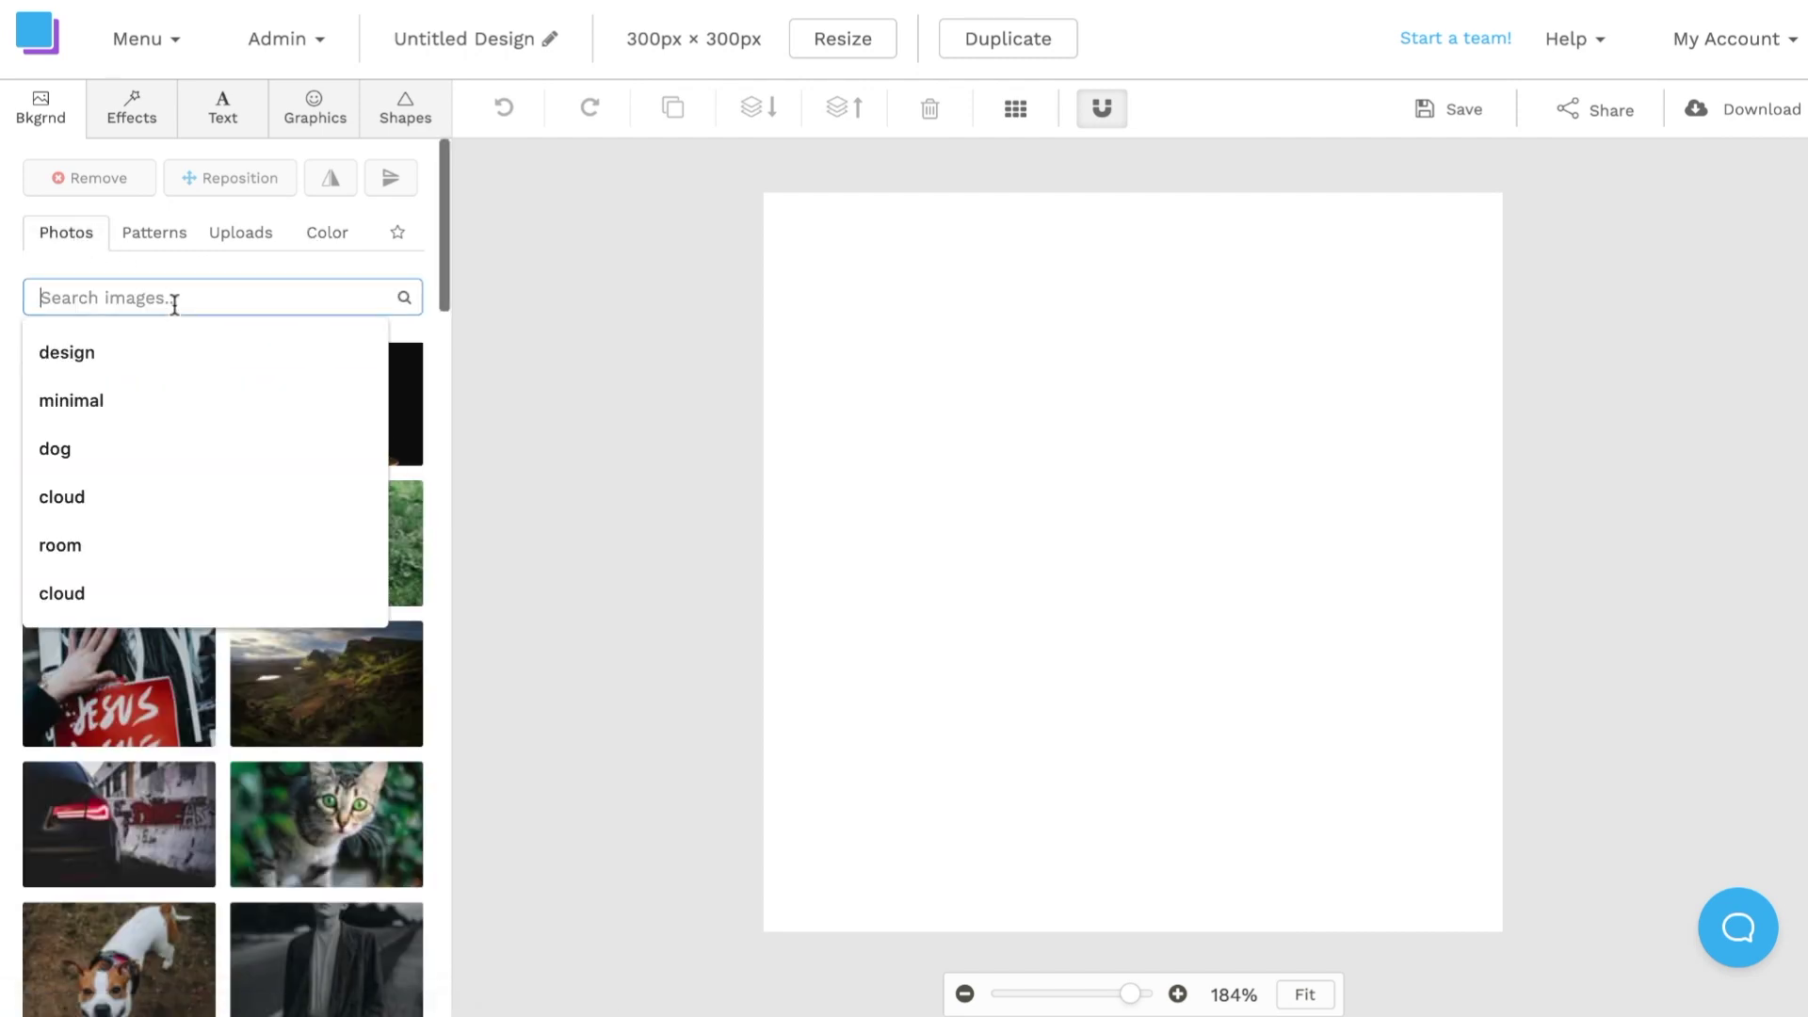
{"action": "type", "text": "hip hop"}
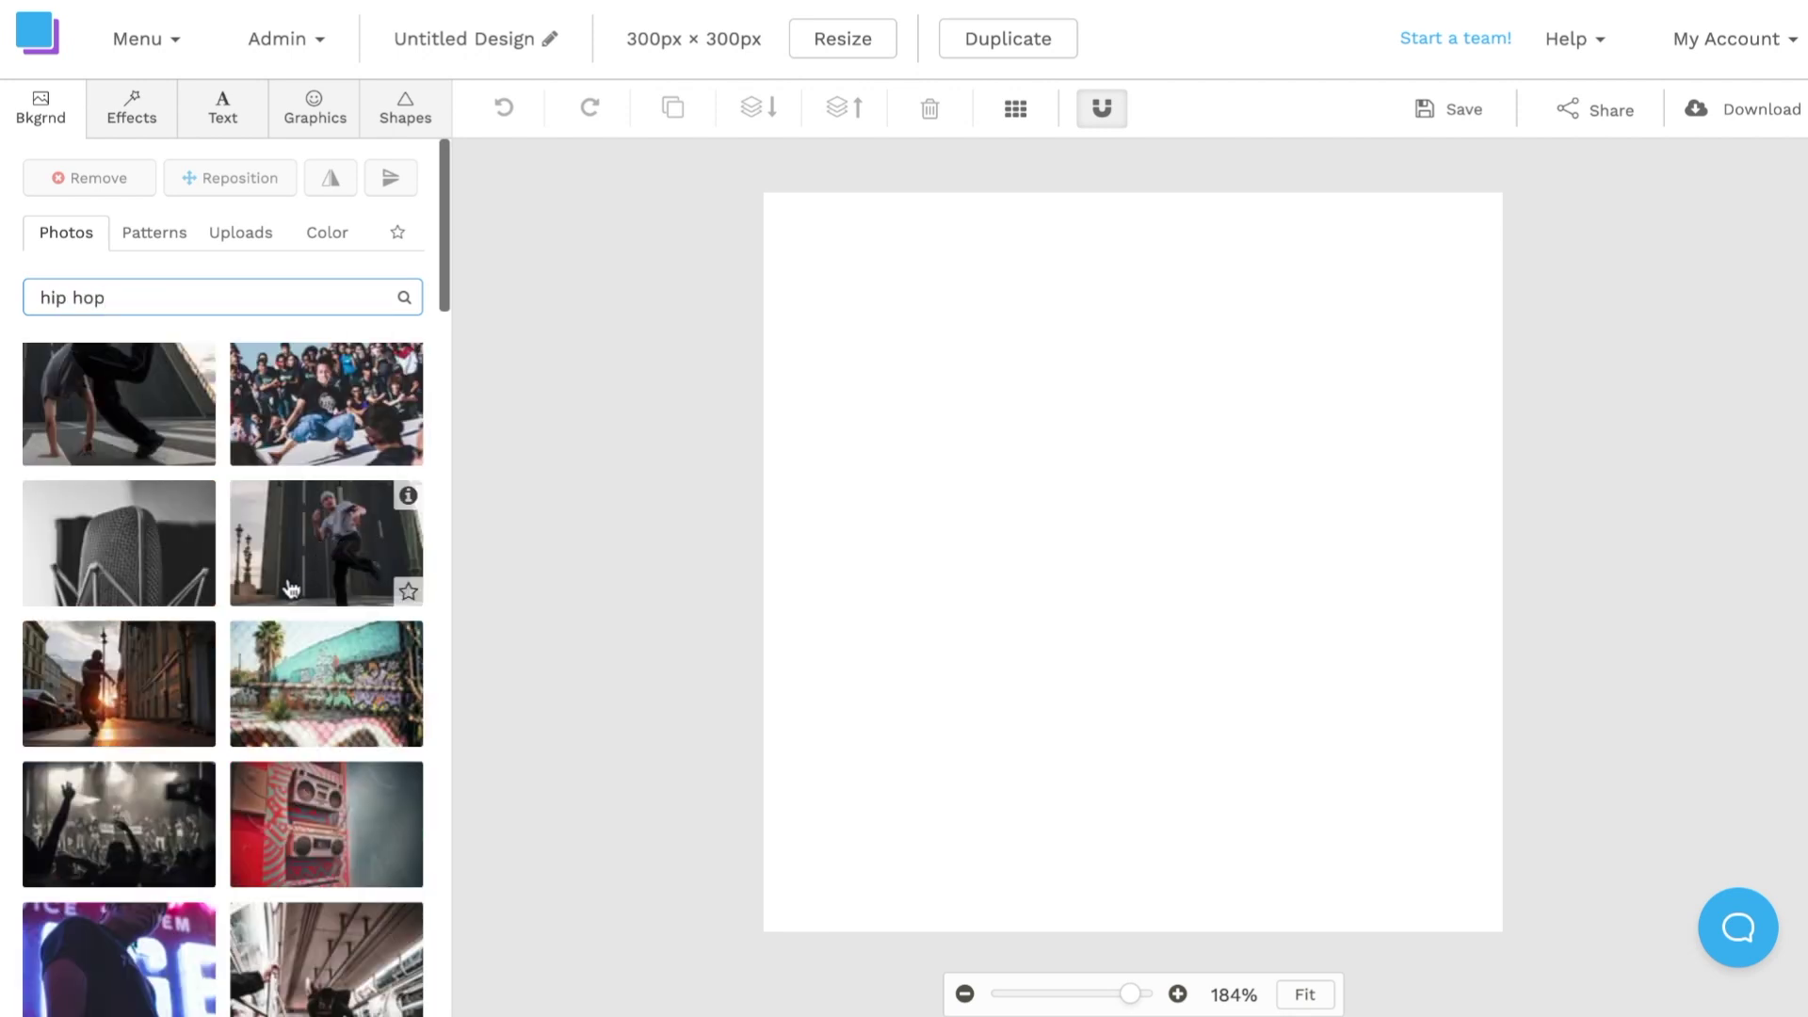
{"action": "scroll", "coordinate": [294, 595], "scroll_direction": "down", "scroll_amount": 3}
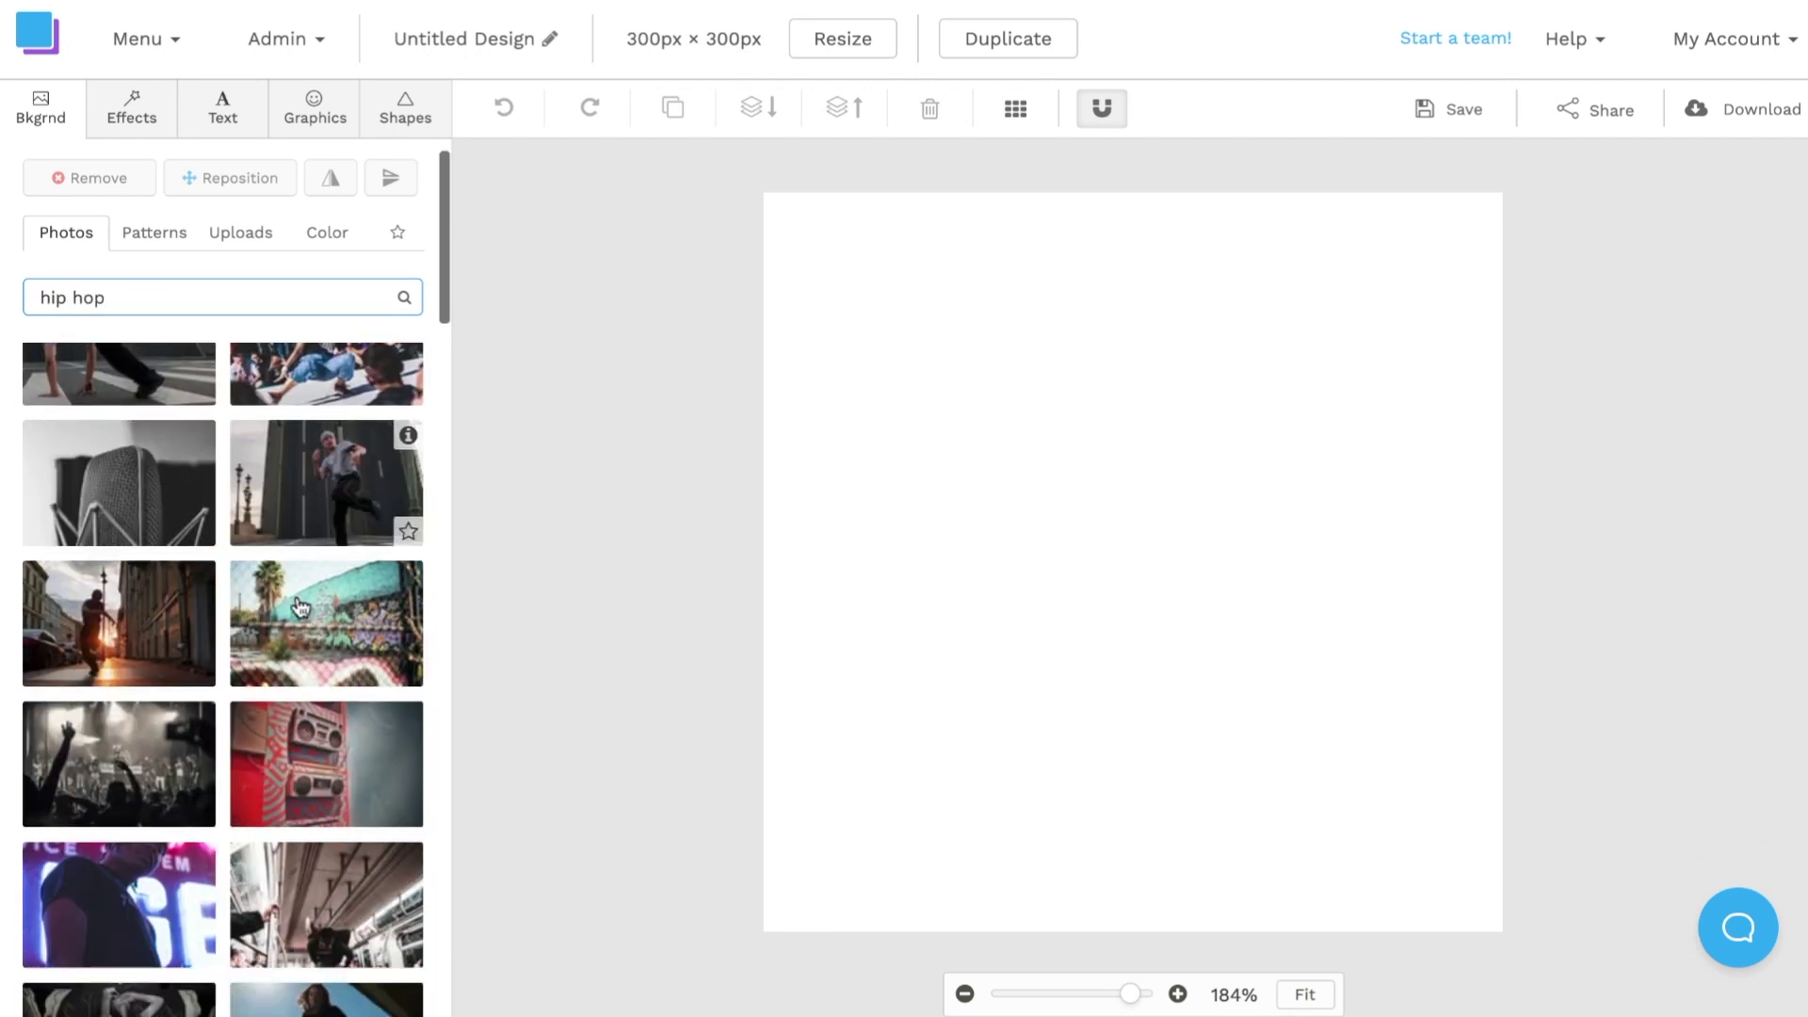
{"action": "scroll", "coordinate": [299, 605], "scroll_direction": "down", "scroll_amount": 6}
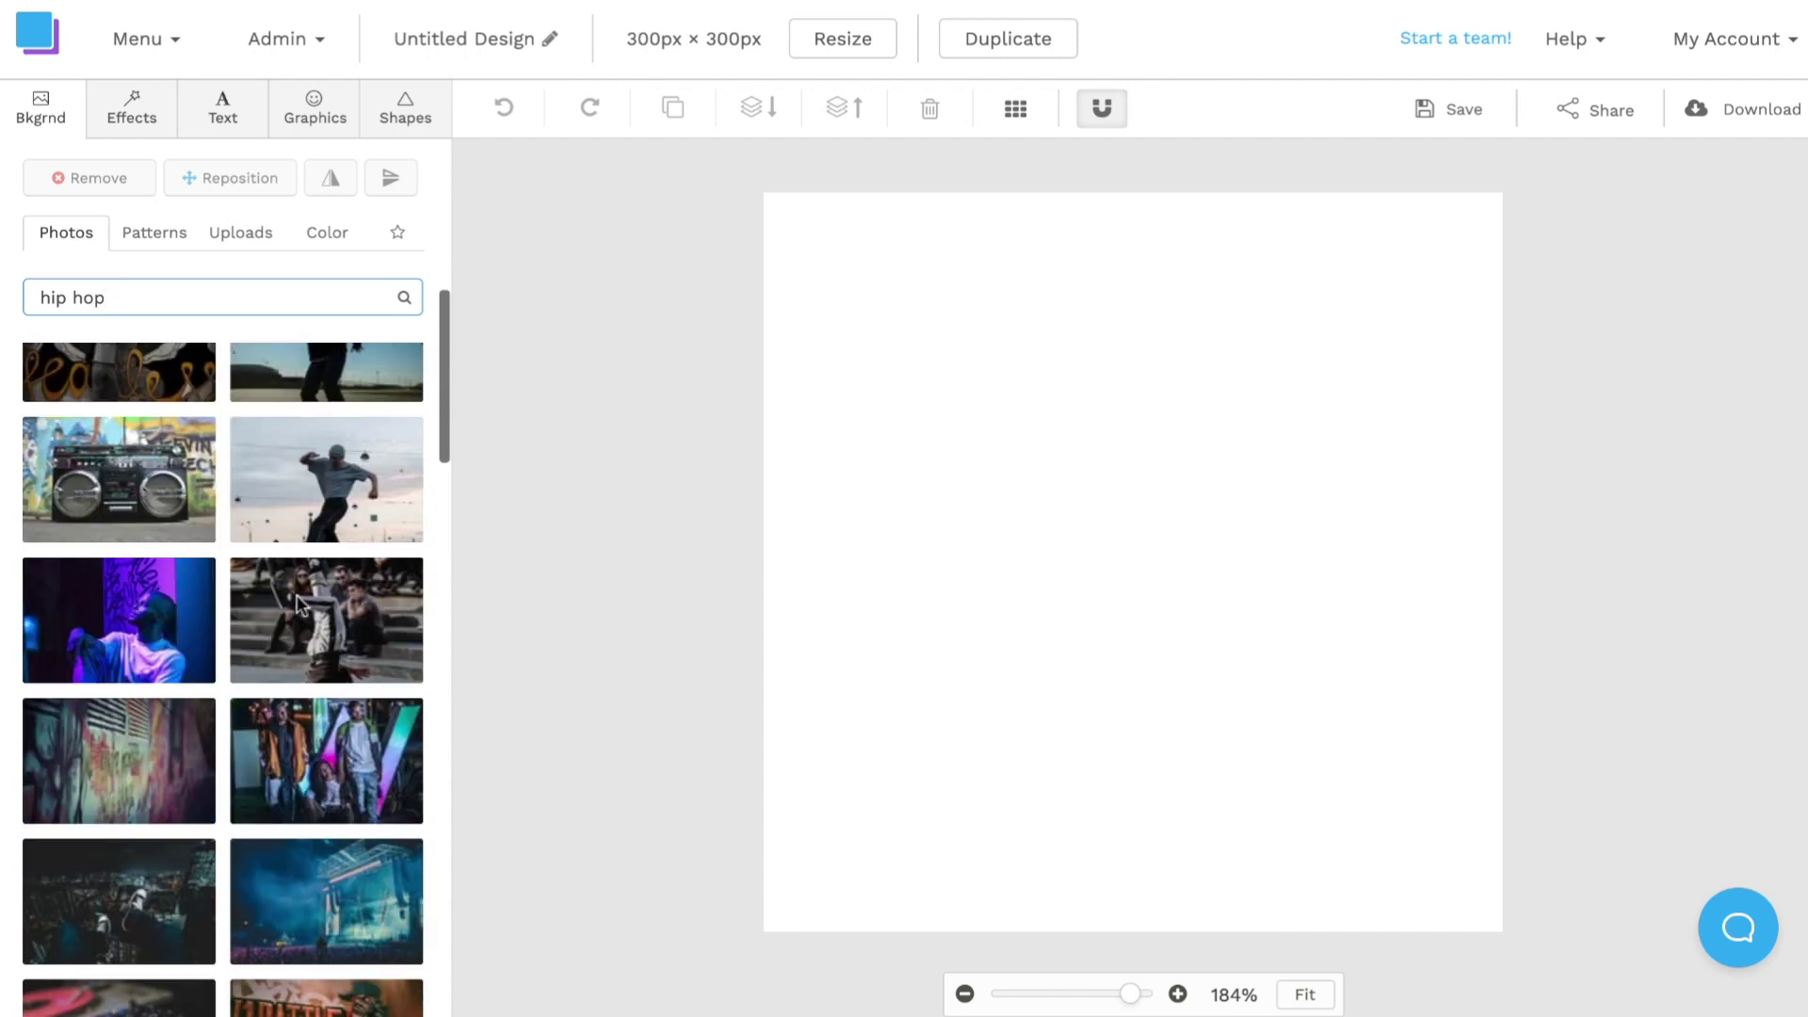
{"action": "scroll", "coordinate": [299, 605], "scroll_direction": "down", "scroll_amount": 12}
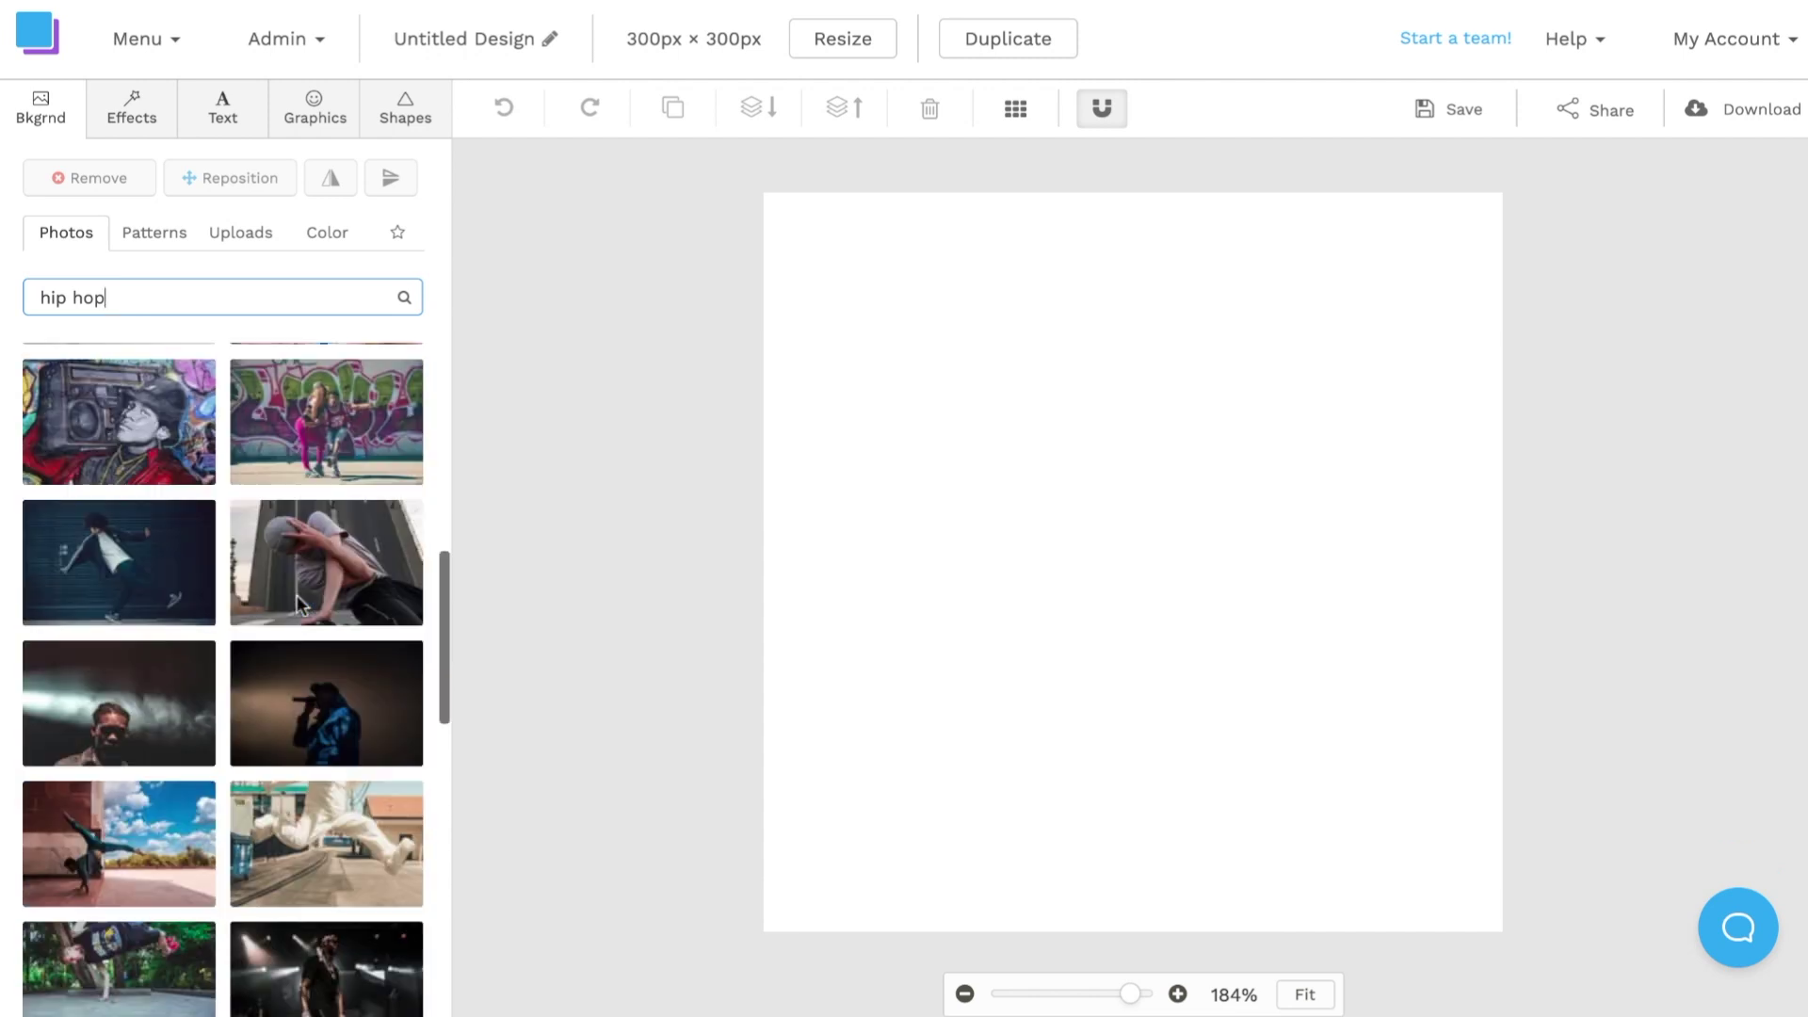
{"action": "scroll", "coordinate": [300, 603], "scroll_direction": "up", "scroll_amount": 3}
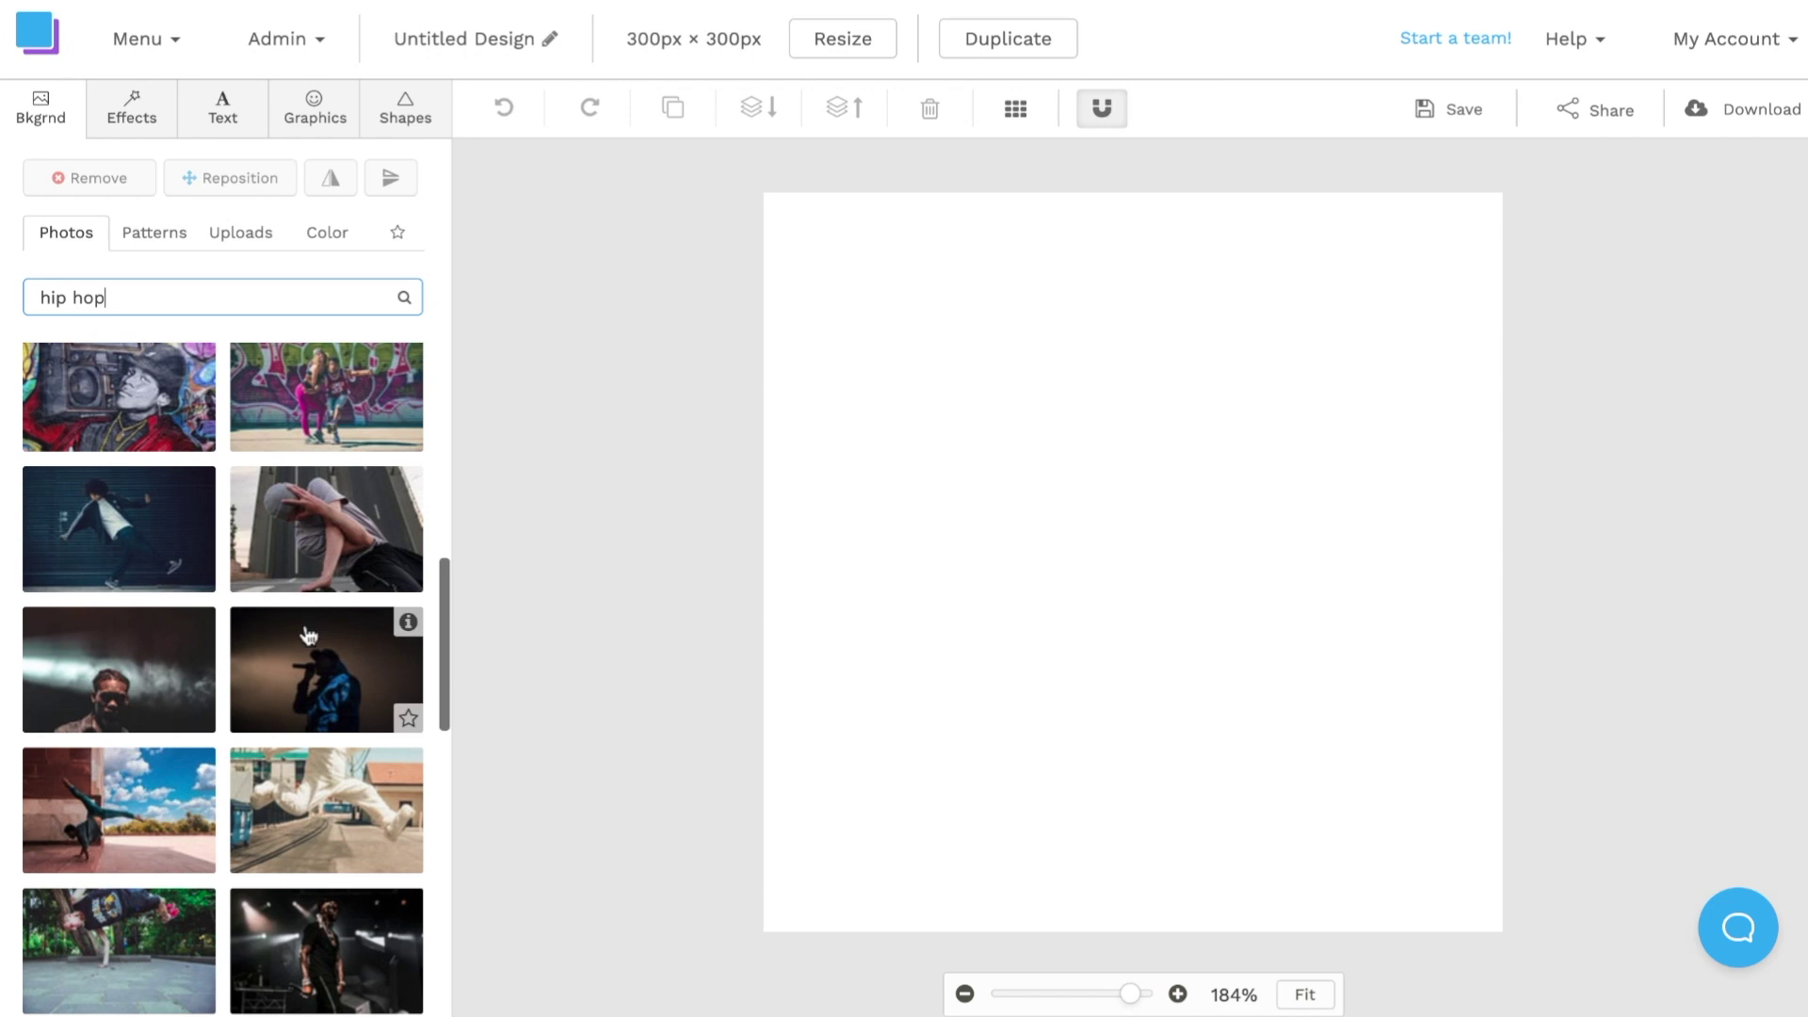
{"action": "left_click", "coordinate": [311, 656]}
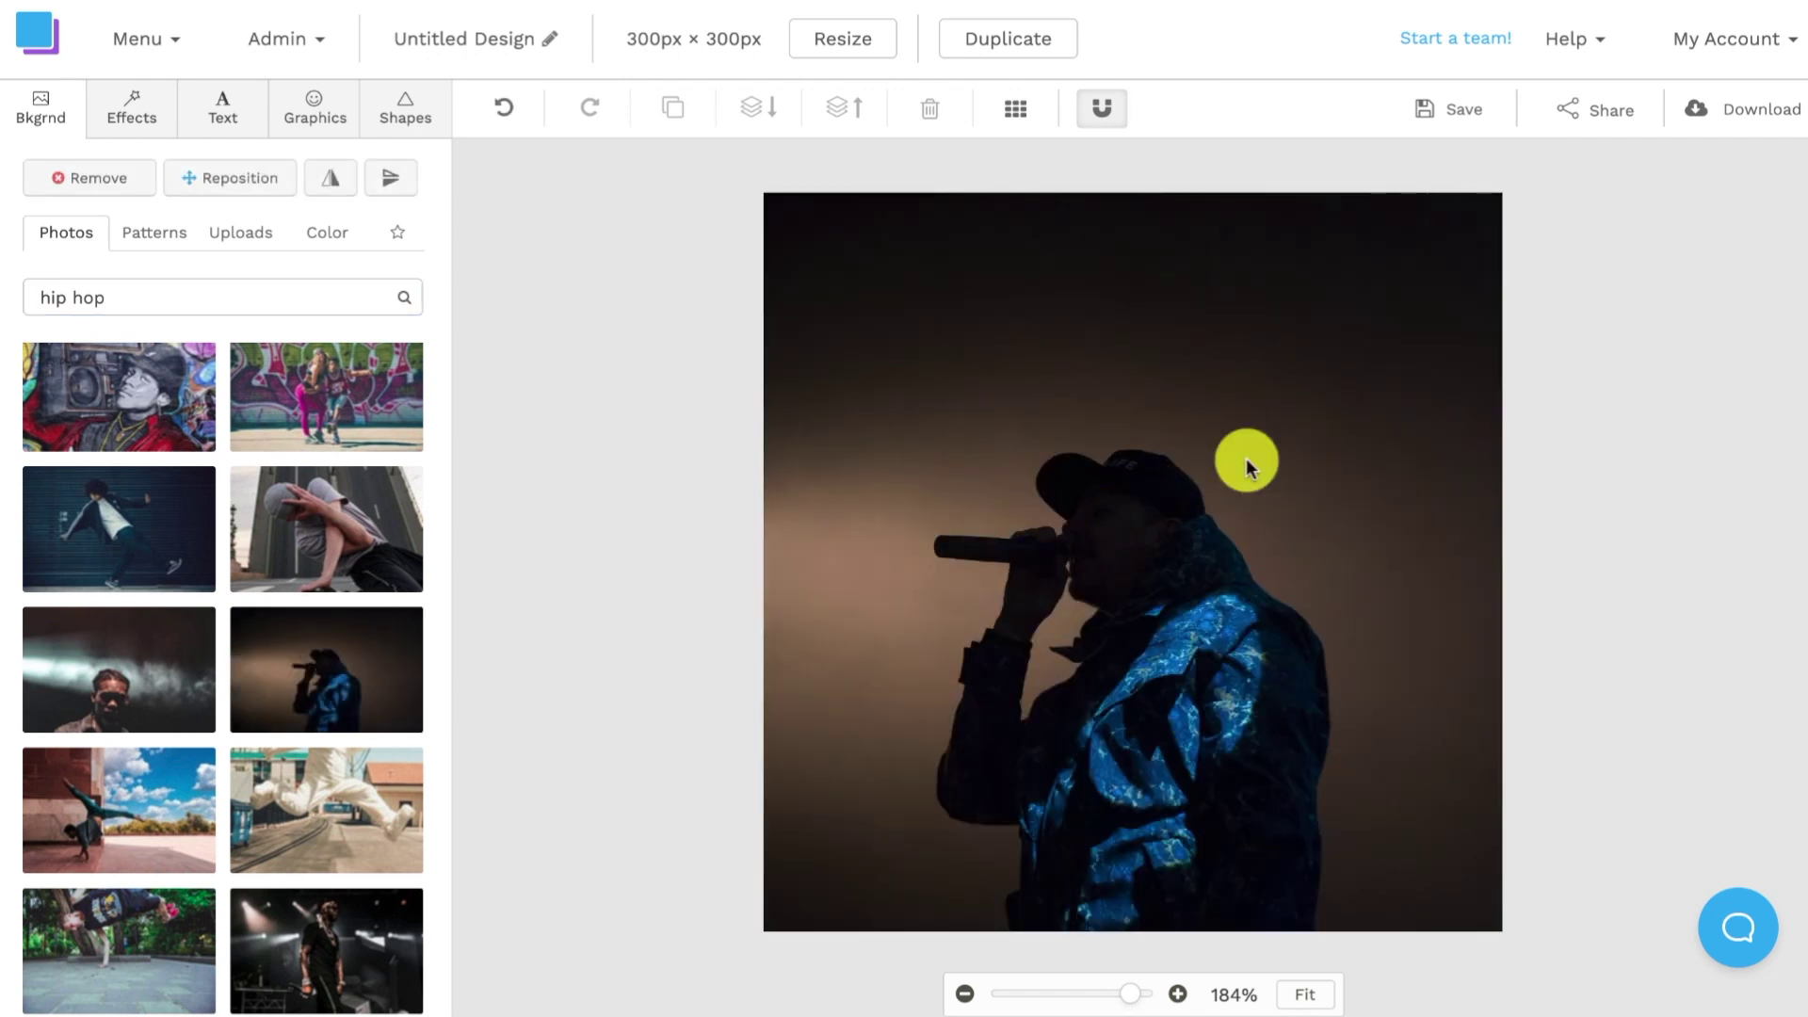
Step: Enlarge the rapper background photo slightly, shift it within the square, and apply
{"action": "left_click", "coordinate": [251, 193]}
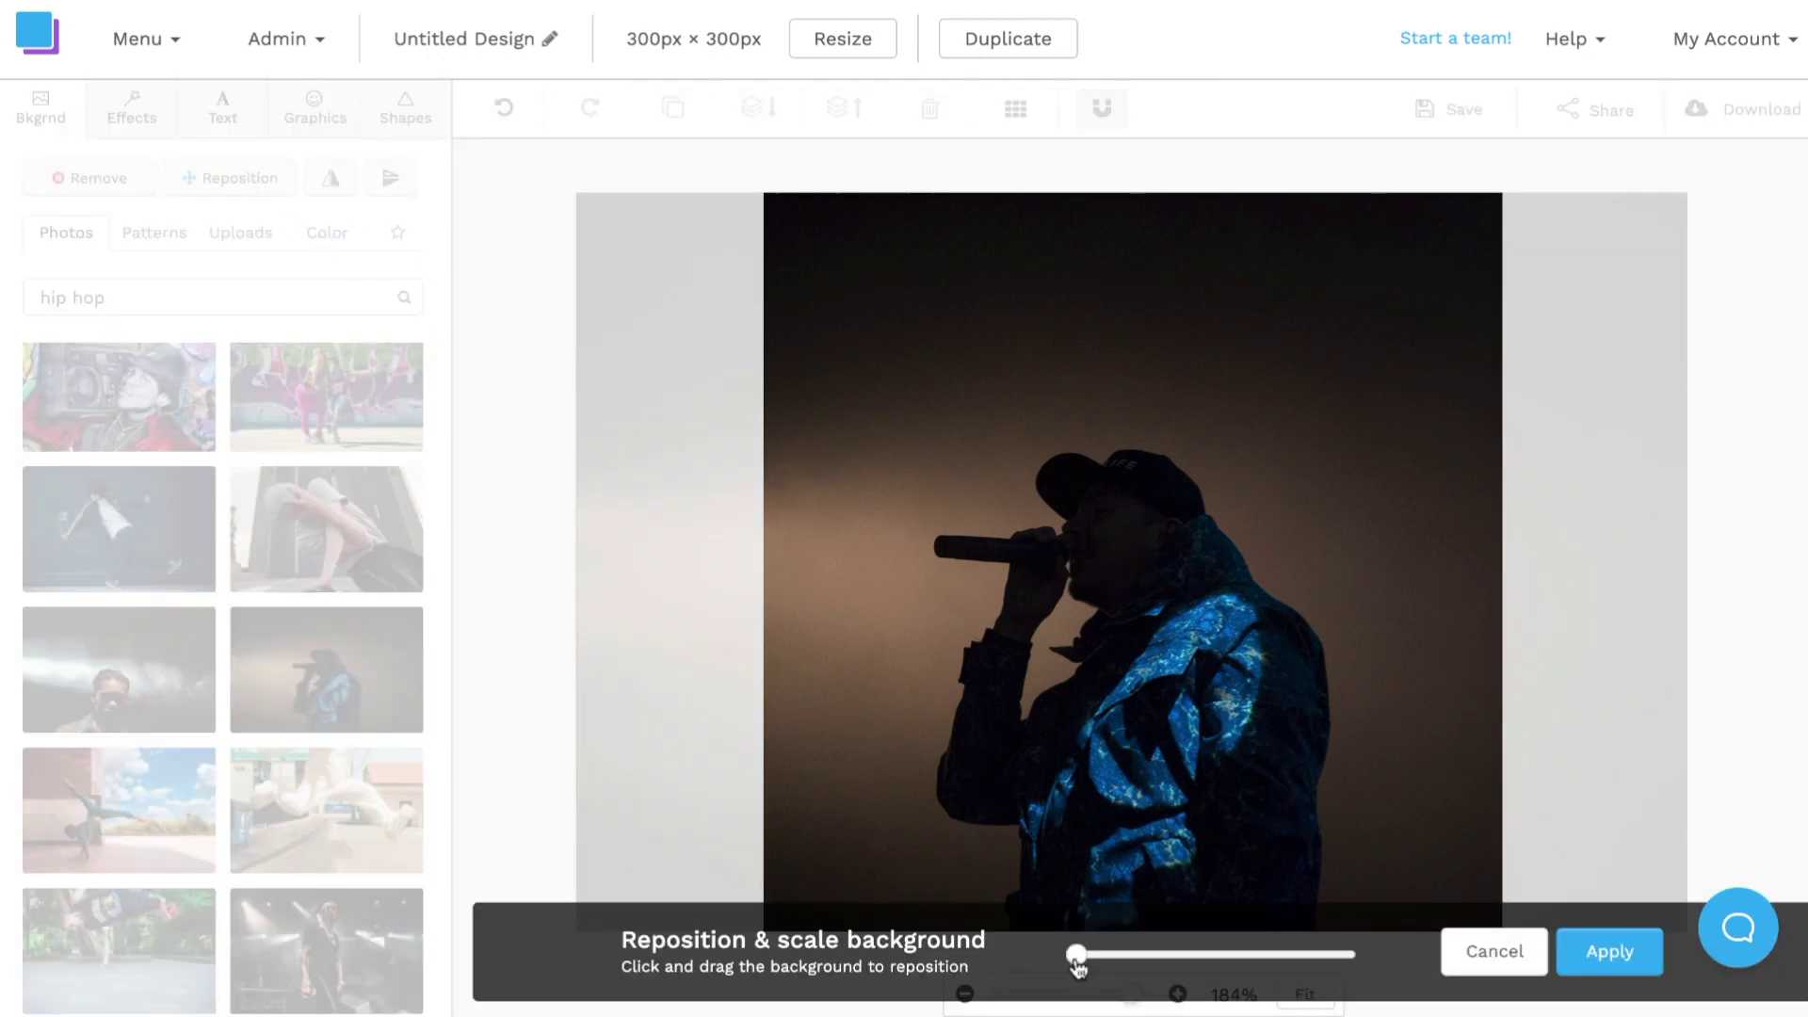
{"action": "mouse_move", "coordinate": [1076, 958]}
{"action": "left_mouse_down"}
{"action": "mouse_move", "coordinate": [1123, 958]}
{"action": "mouse_move", "coordinate": [1100, 958]}
{"action": "left_mouse_up"}
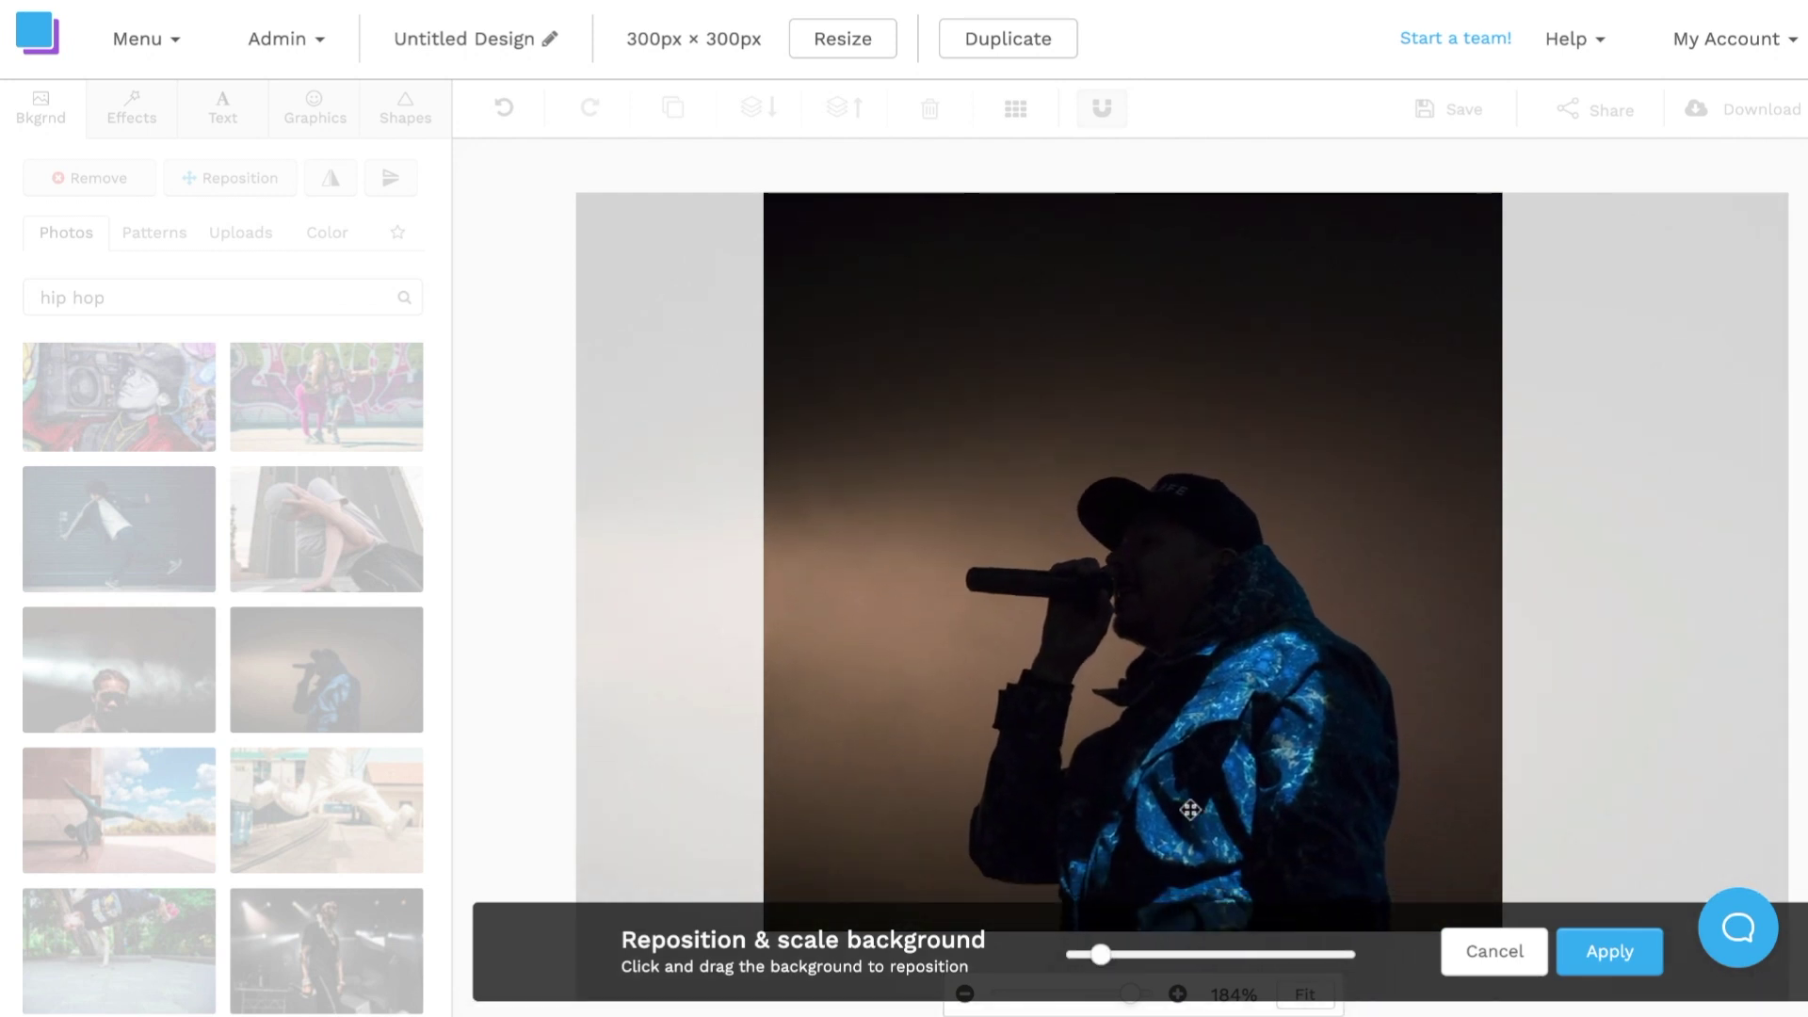
{"action": "left_click_drag", "start_coordinate": [1190, 813], "coordinate": [1153, 719]}
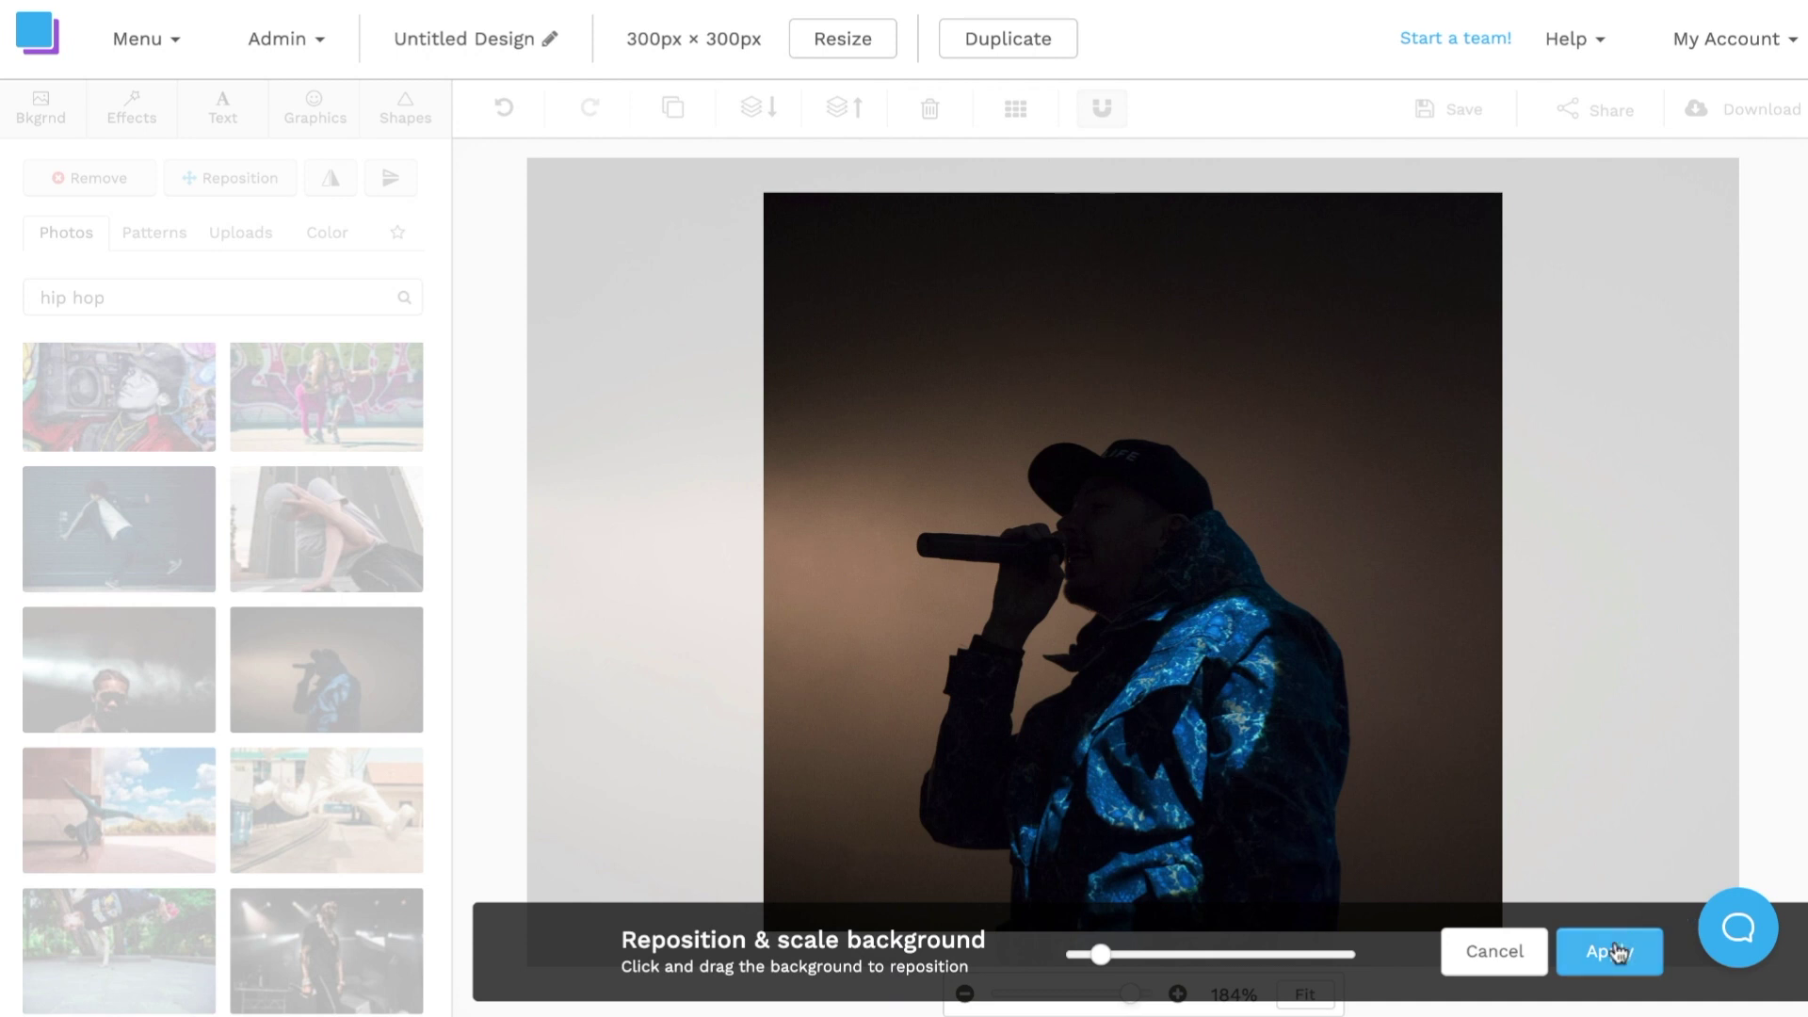
{"action": "left_click", "coordinate": [1617, 953]}
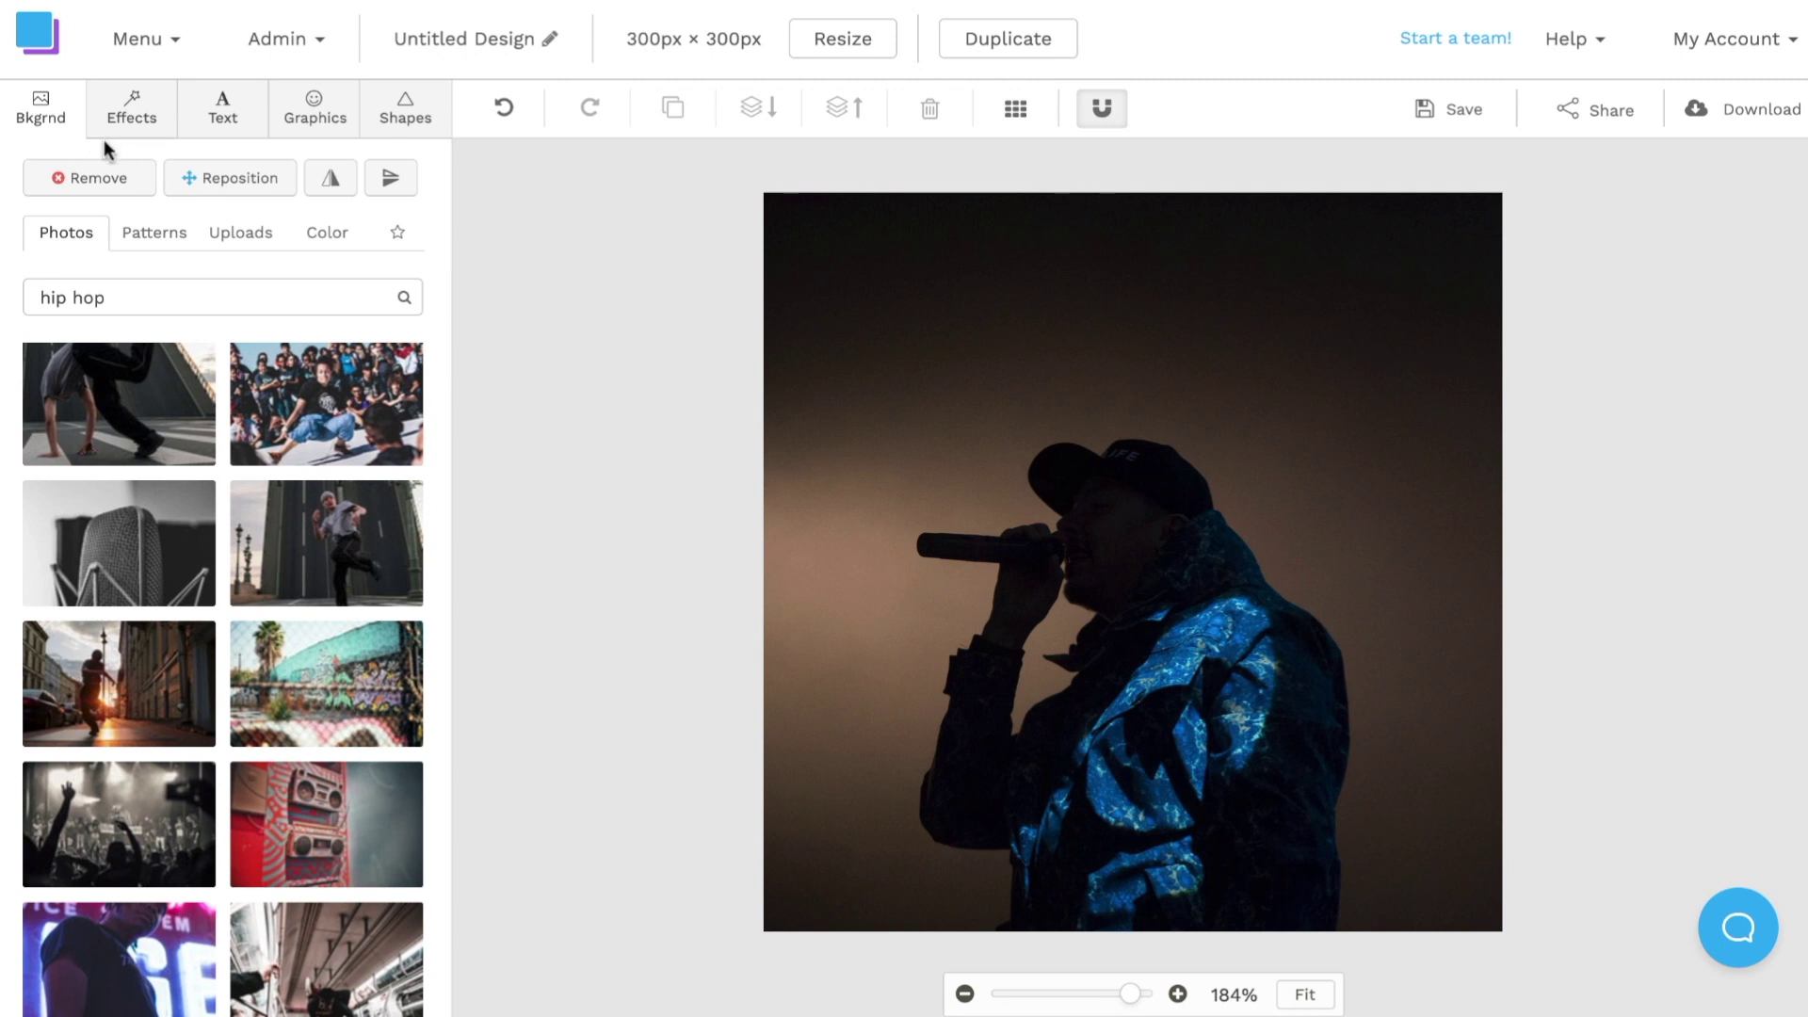
Step: Try Color Overlay and Blur effects on the photo, then reset both to 0
{"action": "left_click", "coordinate": [125, 123]}
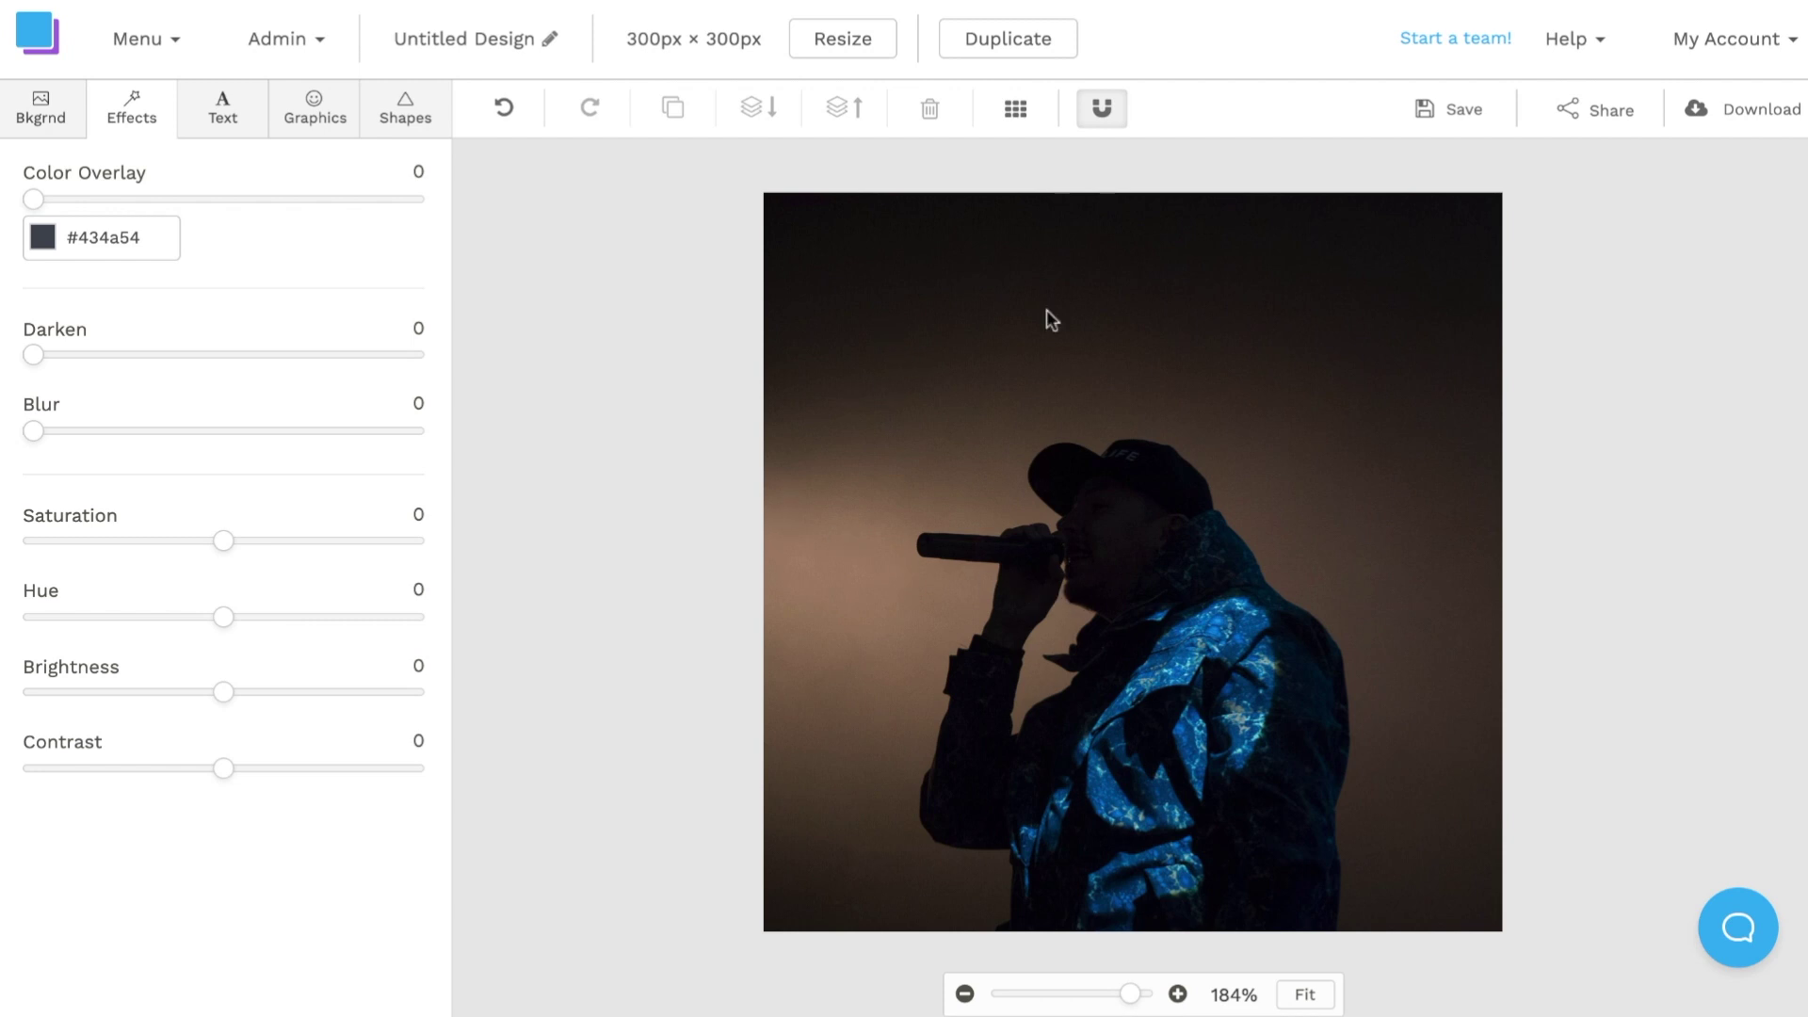
{"action": "left_click_drag", "start_coordinate": [34, 200], "coordinate": [156, 202]}
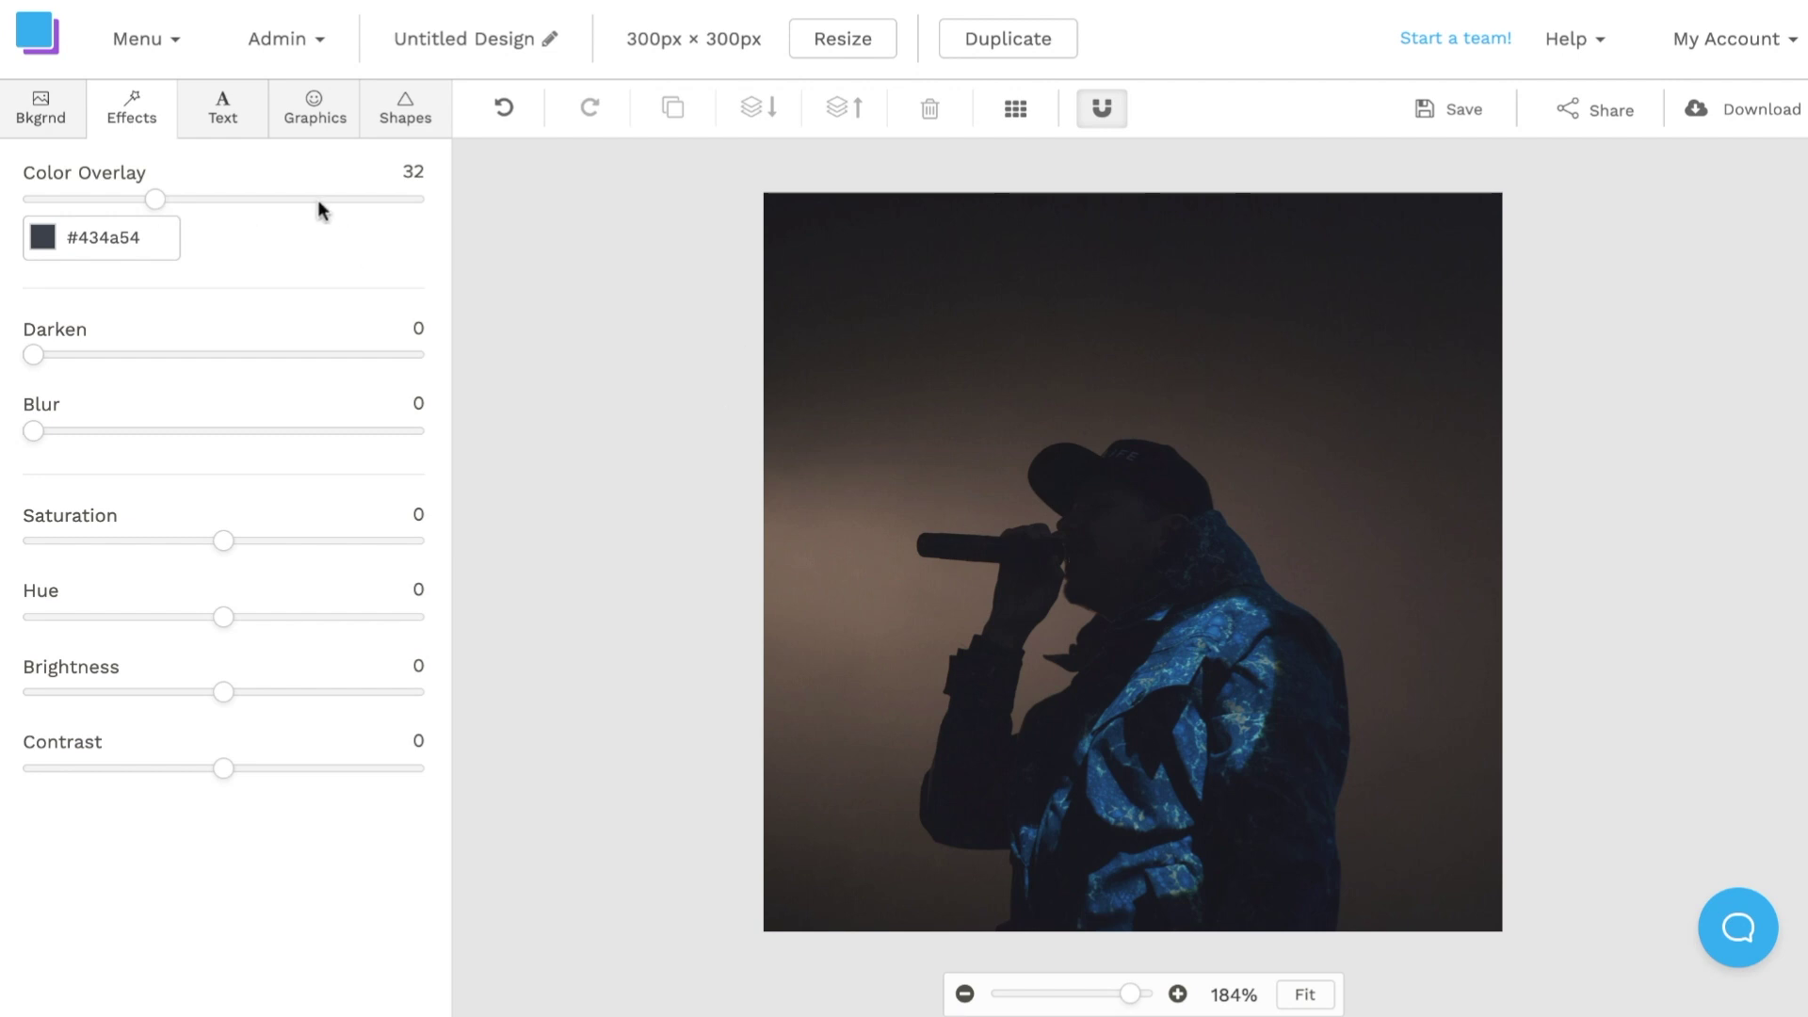
{"action": "left_click_drag", "start_coordinate": [108, 209], "coordinate": [32, 202]}
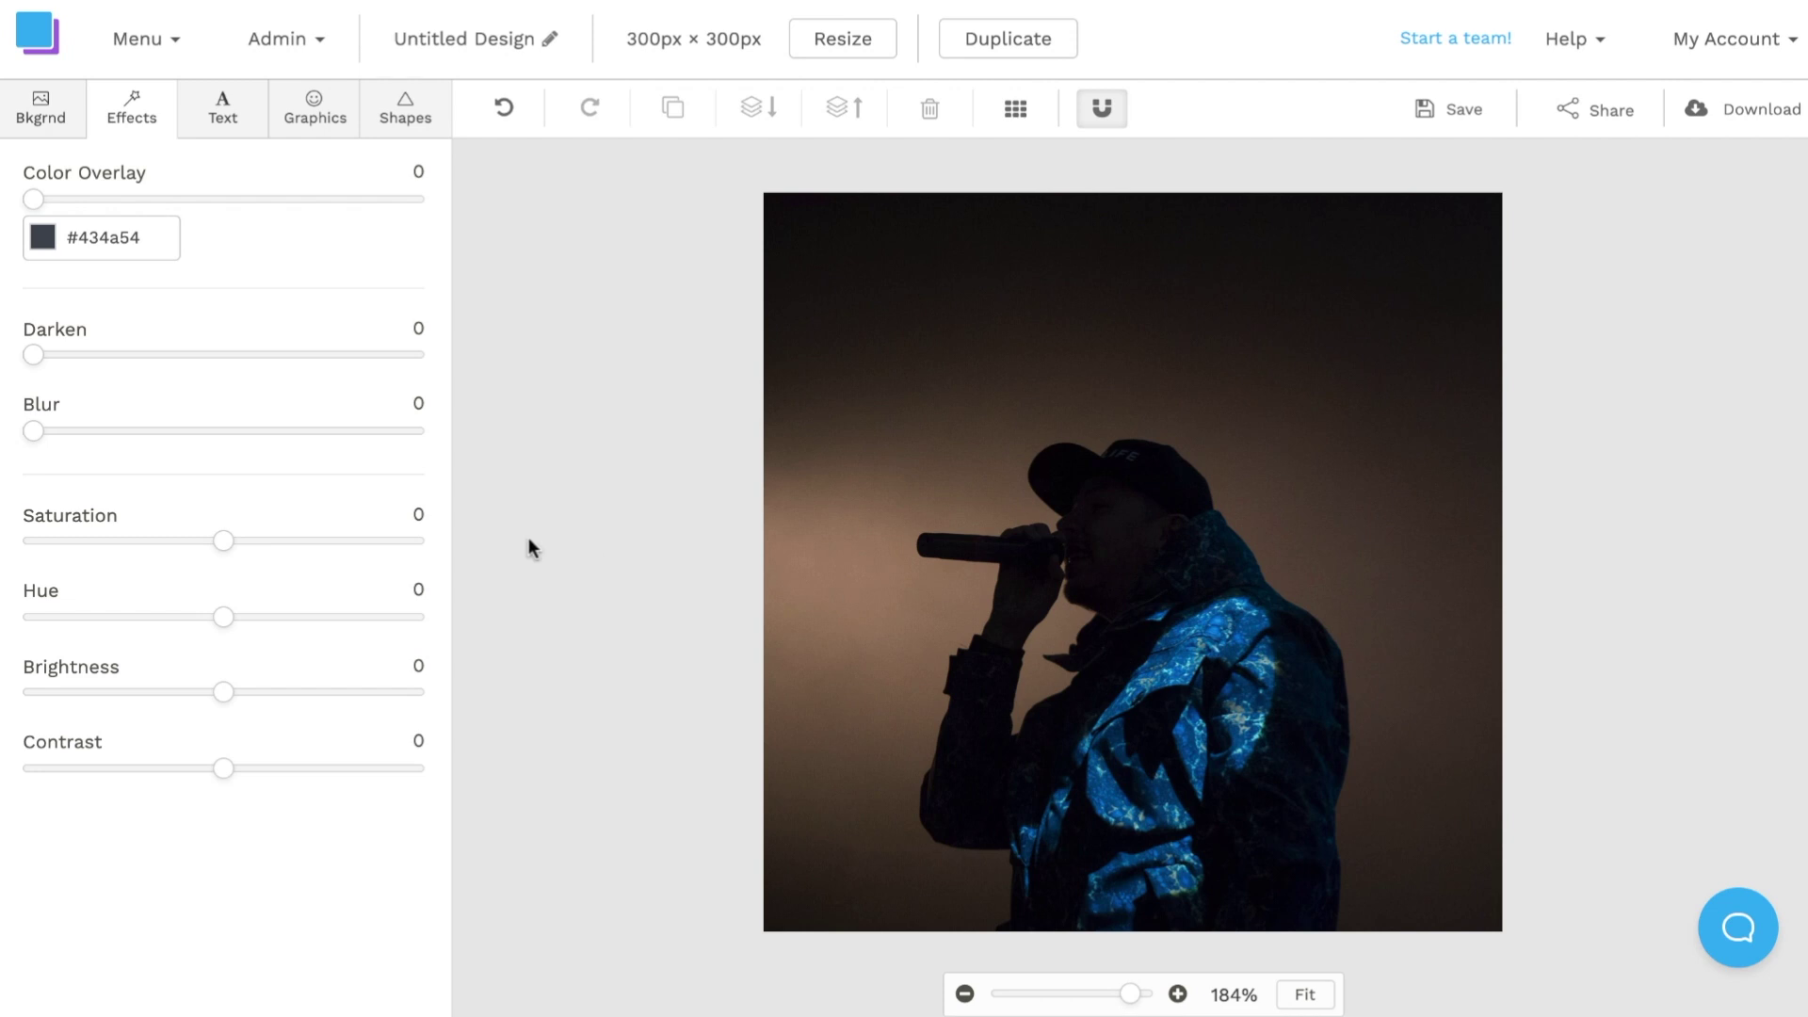
{"action": "mouse_move", "coordinate": [40, 436]}
{"action": "left_mouse_down"}
{"action": "mouse_move", "coordinate": [106, 439]}
{"action": "mouse_move", "coordinate": [61, 440]}
{"action": "left_mouse_up"}
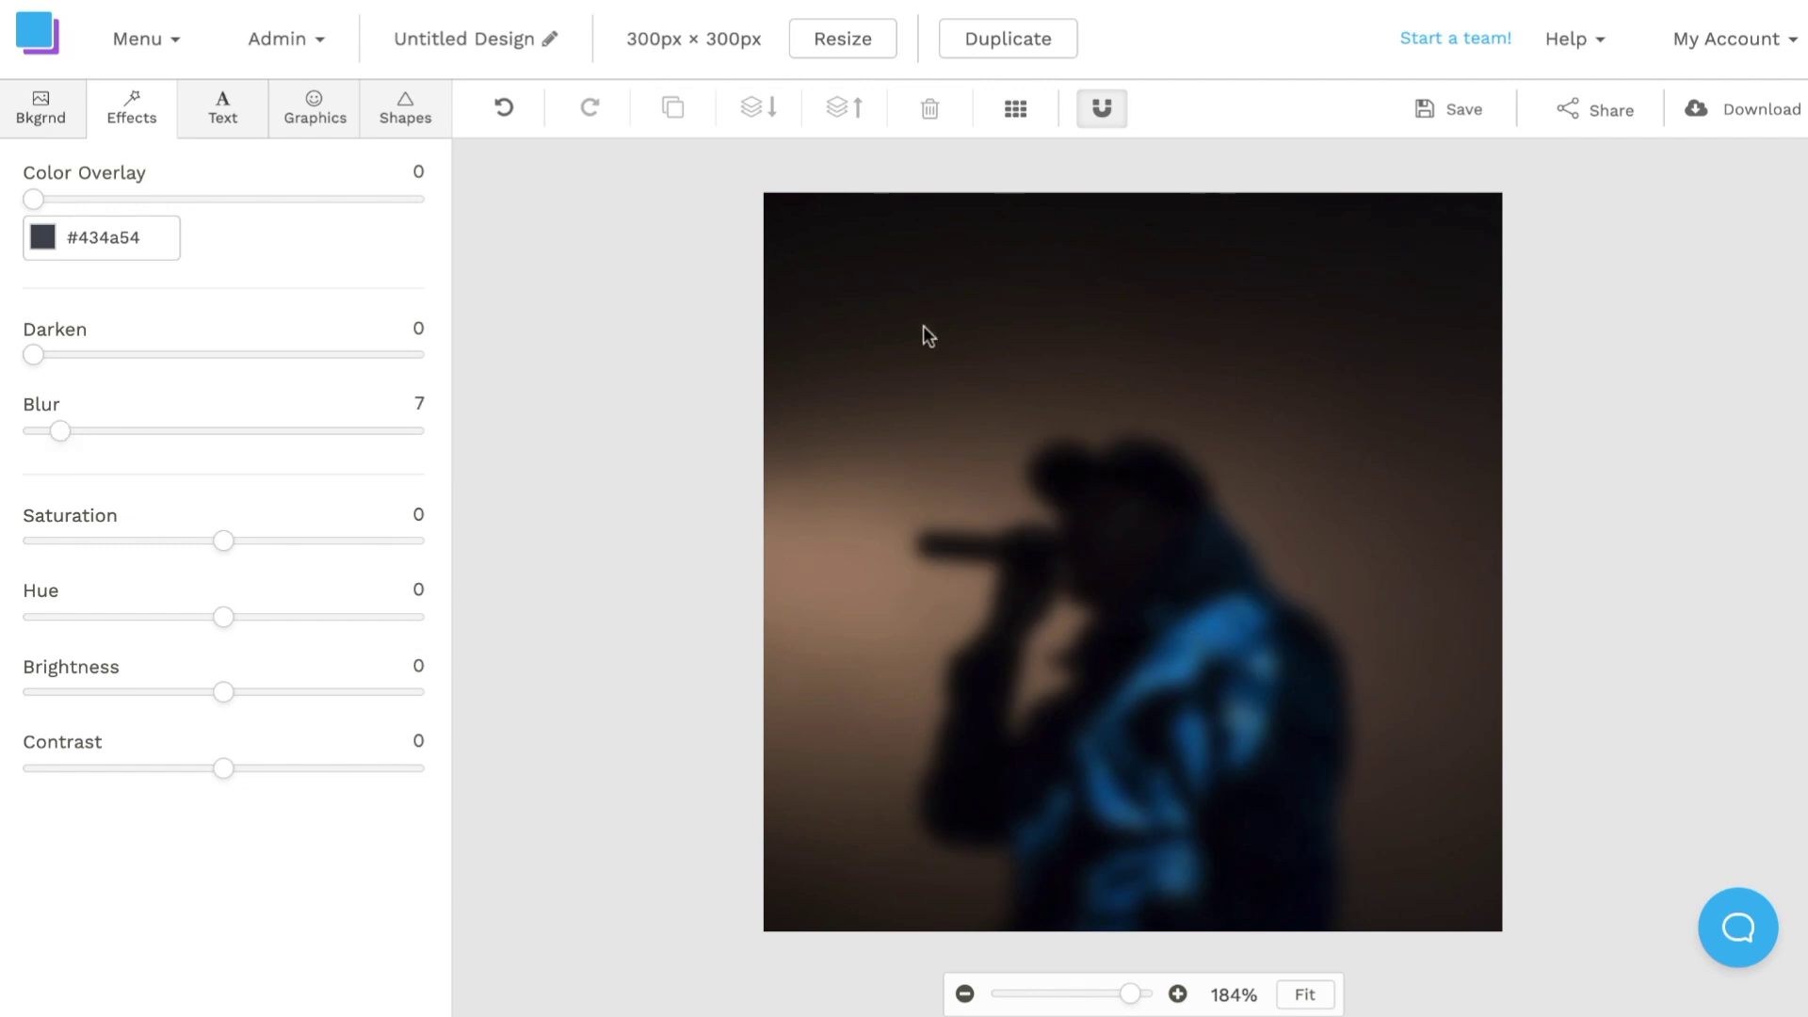
{"action": "key", "text": "ctrl+z"}
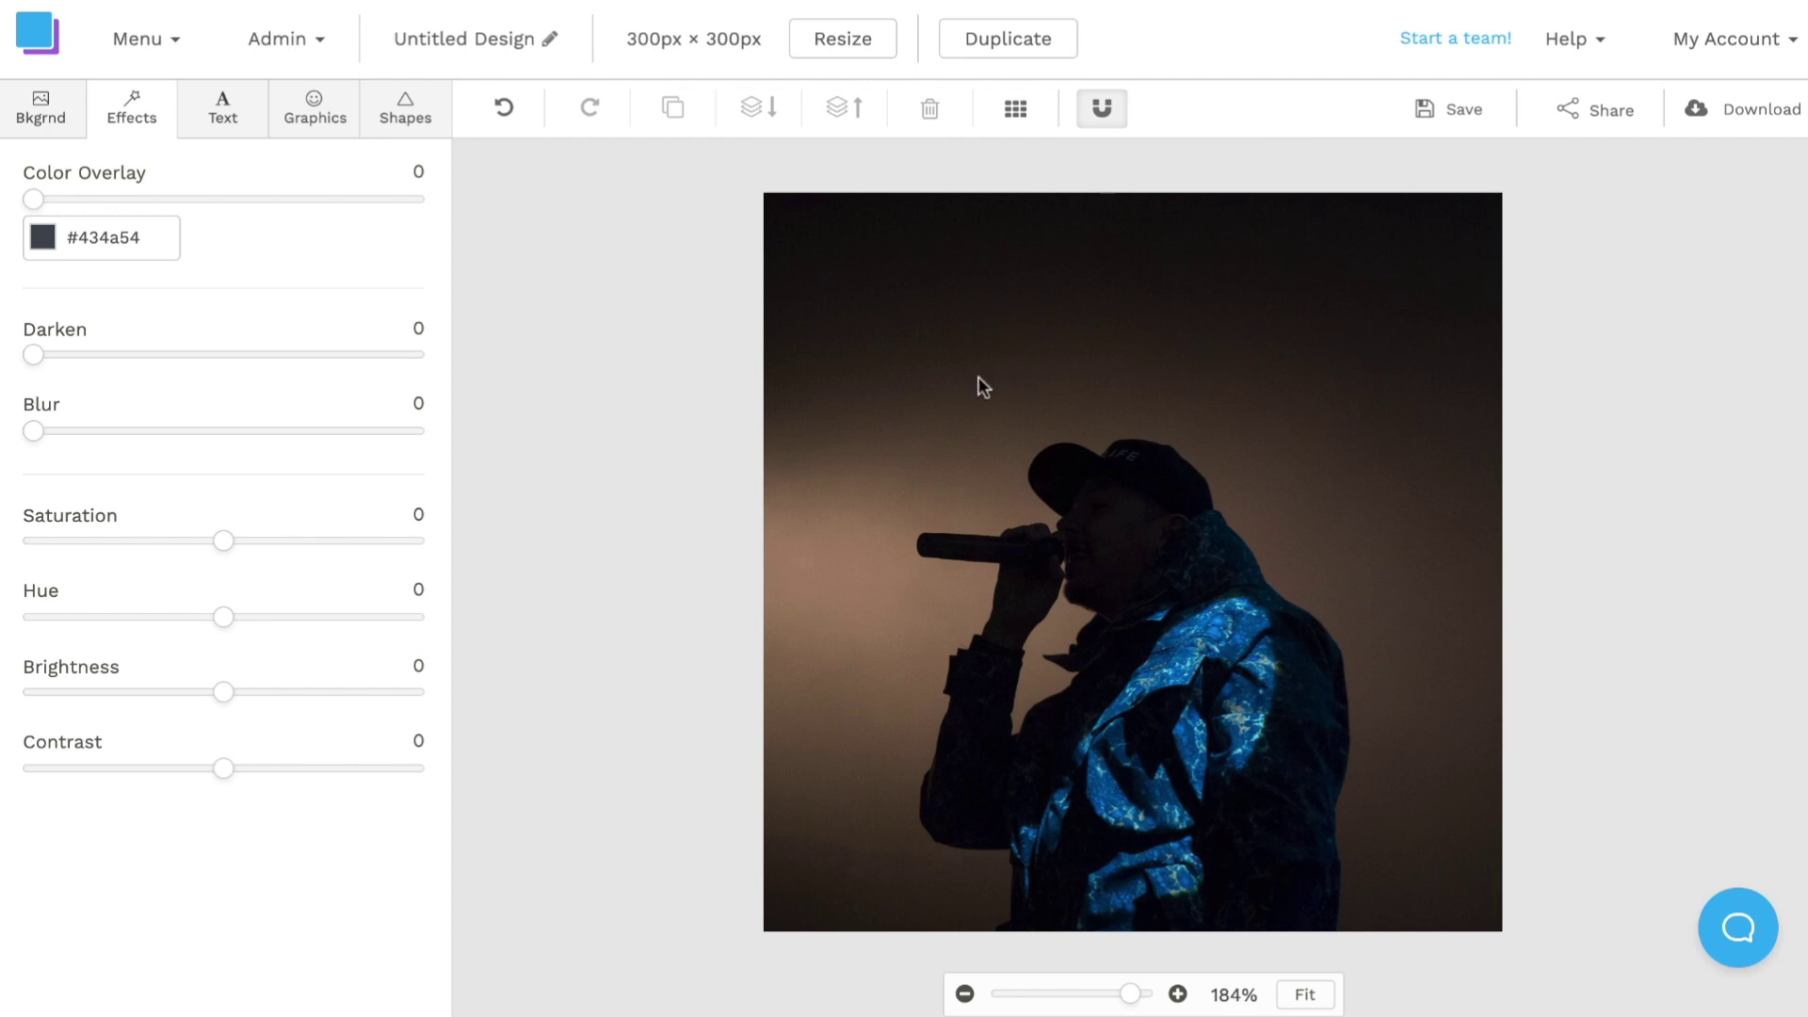
{"action": "left_click", "coordinate": [218, 123]}
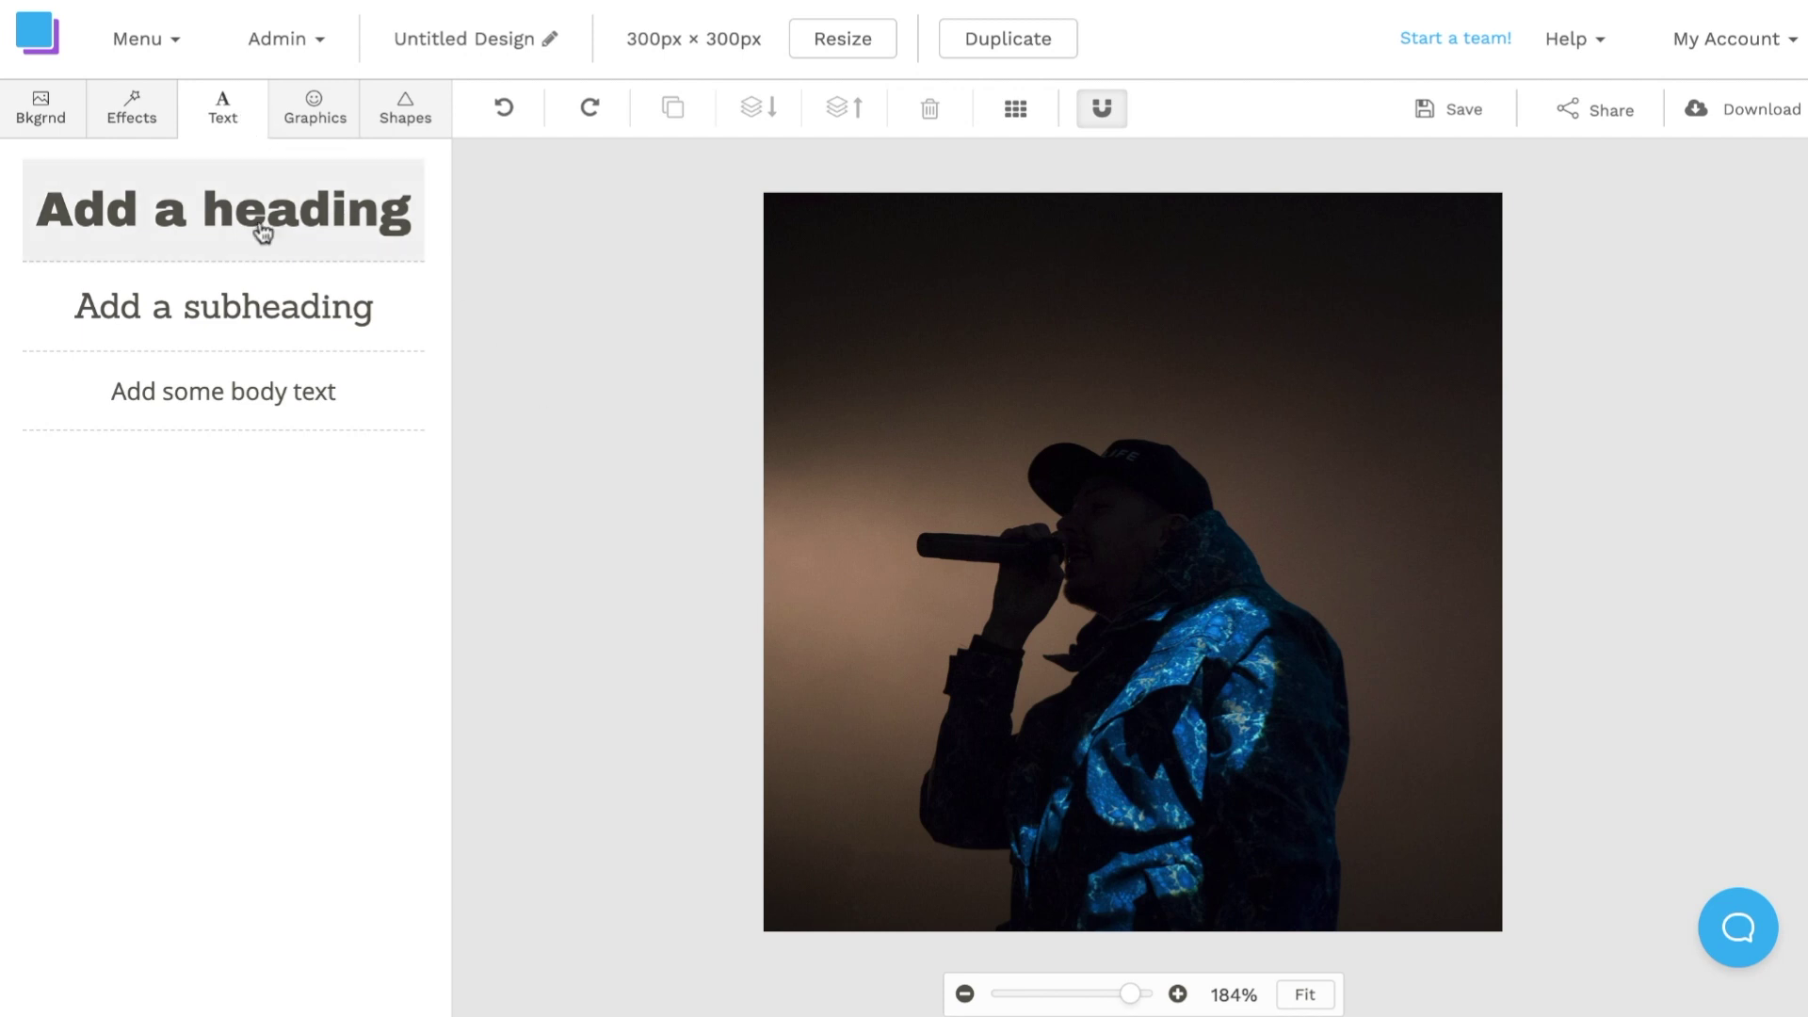
Step: Add a subheading near the top reading 'Hip Hop Heads', coloured white at size 30
{"action": "left_click", "coordinate": [244, 305]}
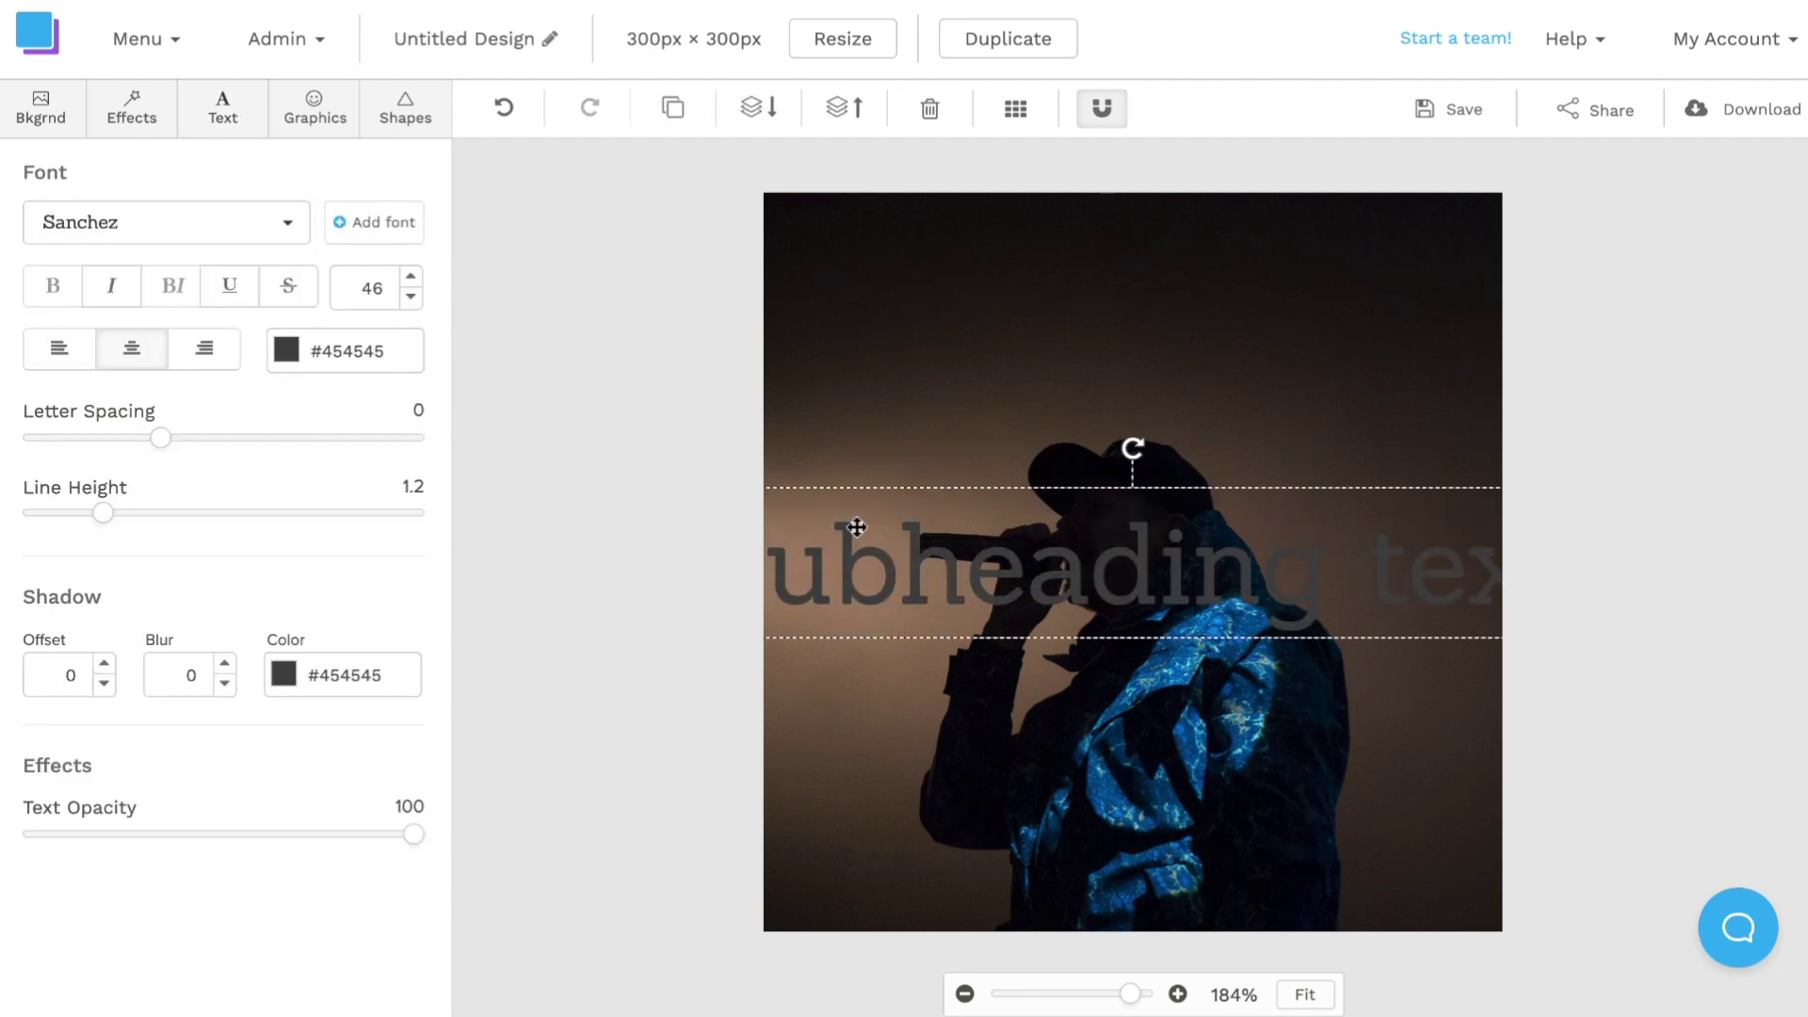
{"action": "left_click_drag", "start_coordinate": [1045, 588], "coordinate": [1058, 420]}
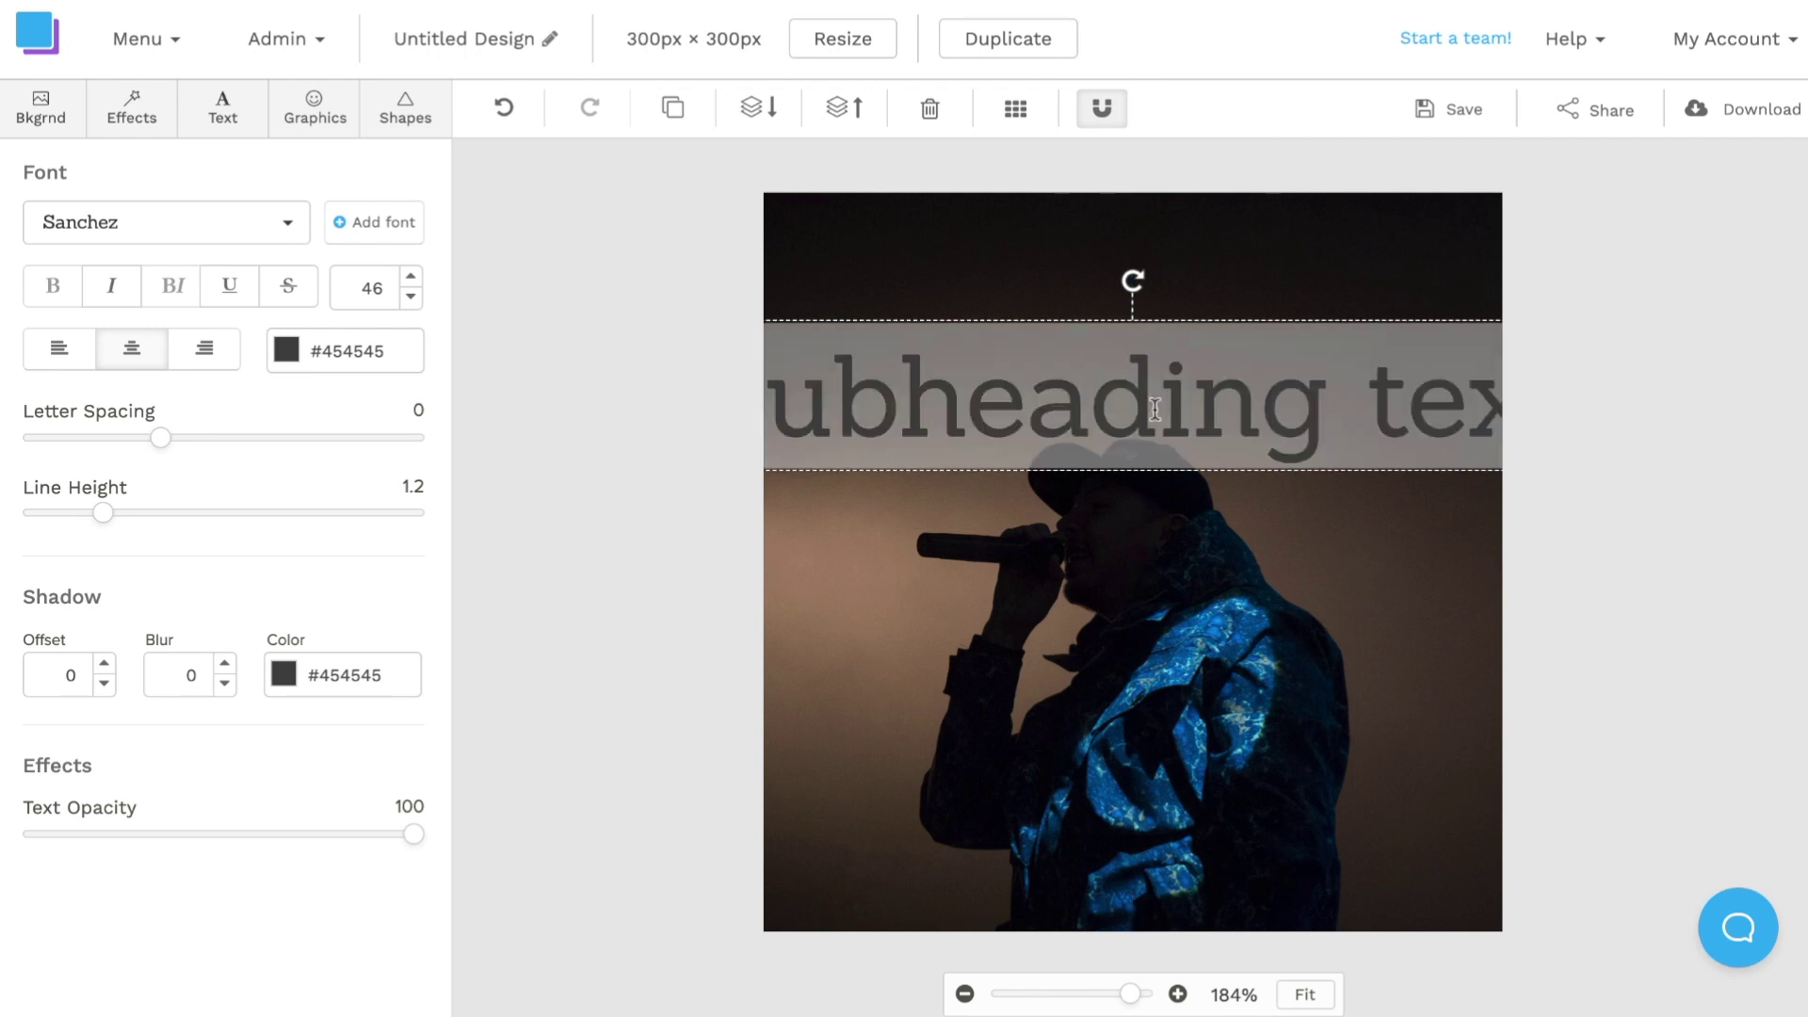
{"action": "double_click", "coordinate": [1155, 409]}
{"action": "type", "text": "Hip H"}
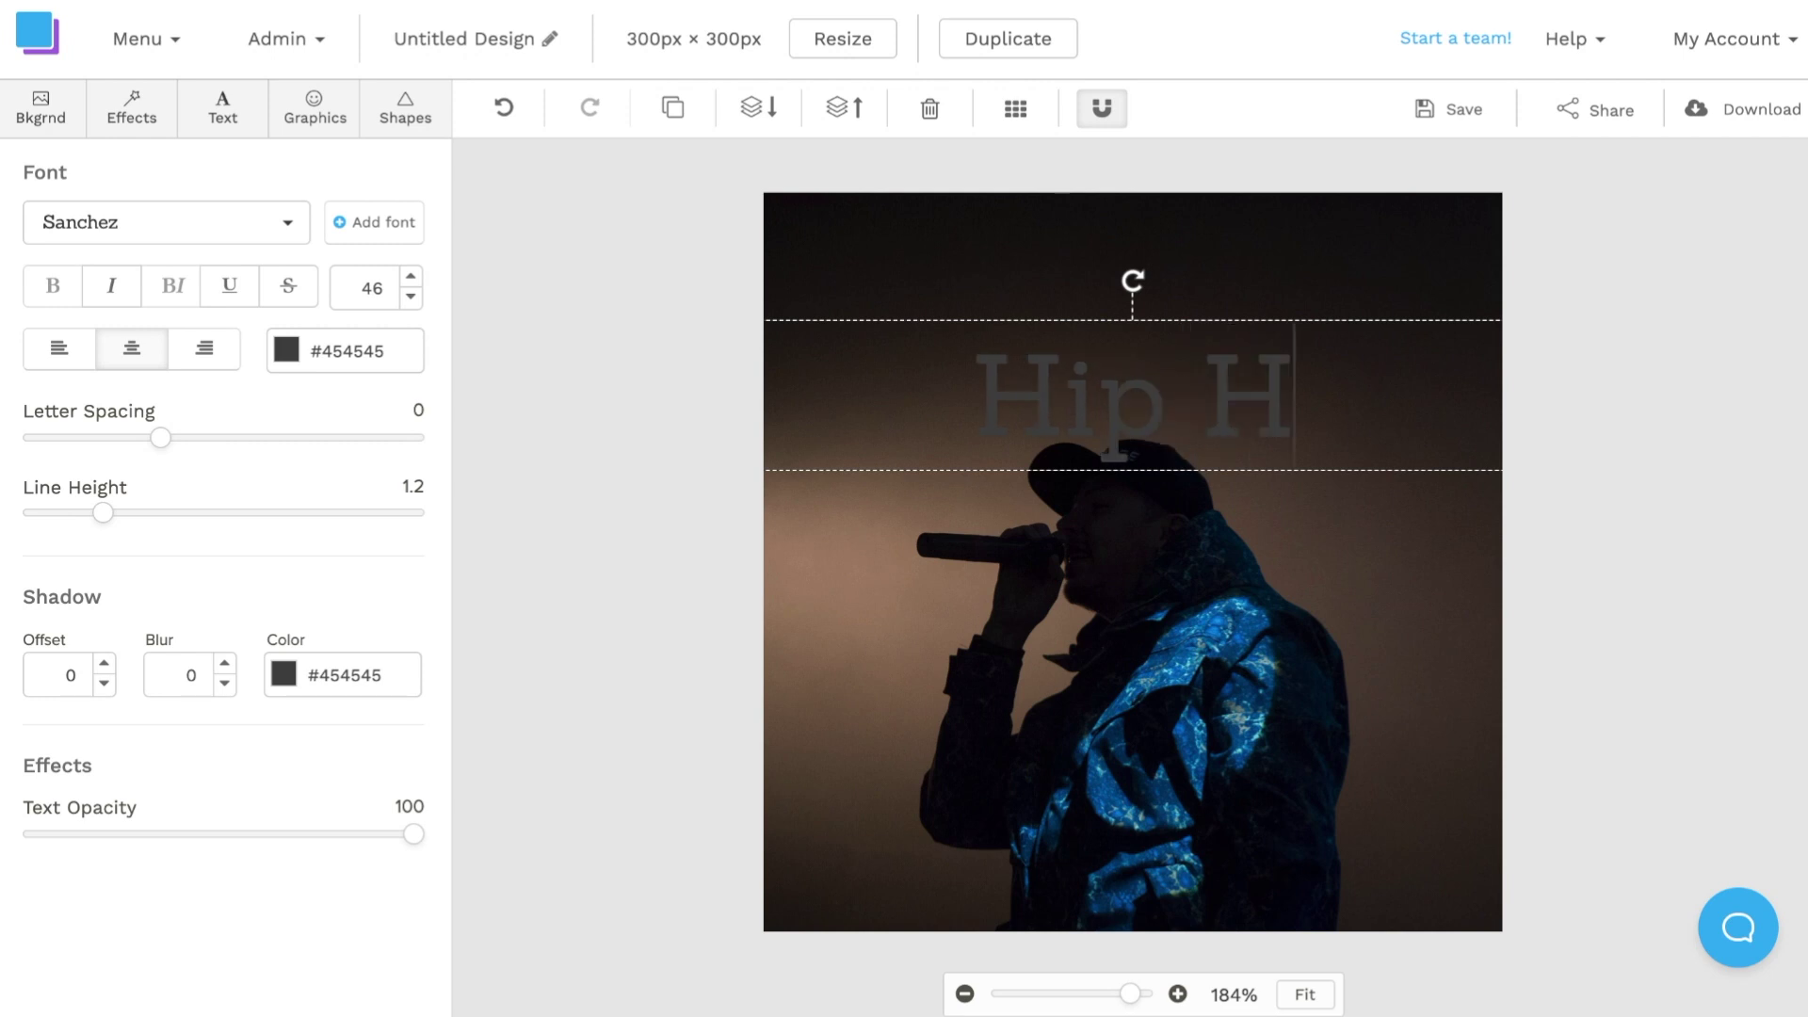
{"action": "type", "text": "op Heads"}
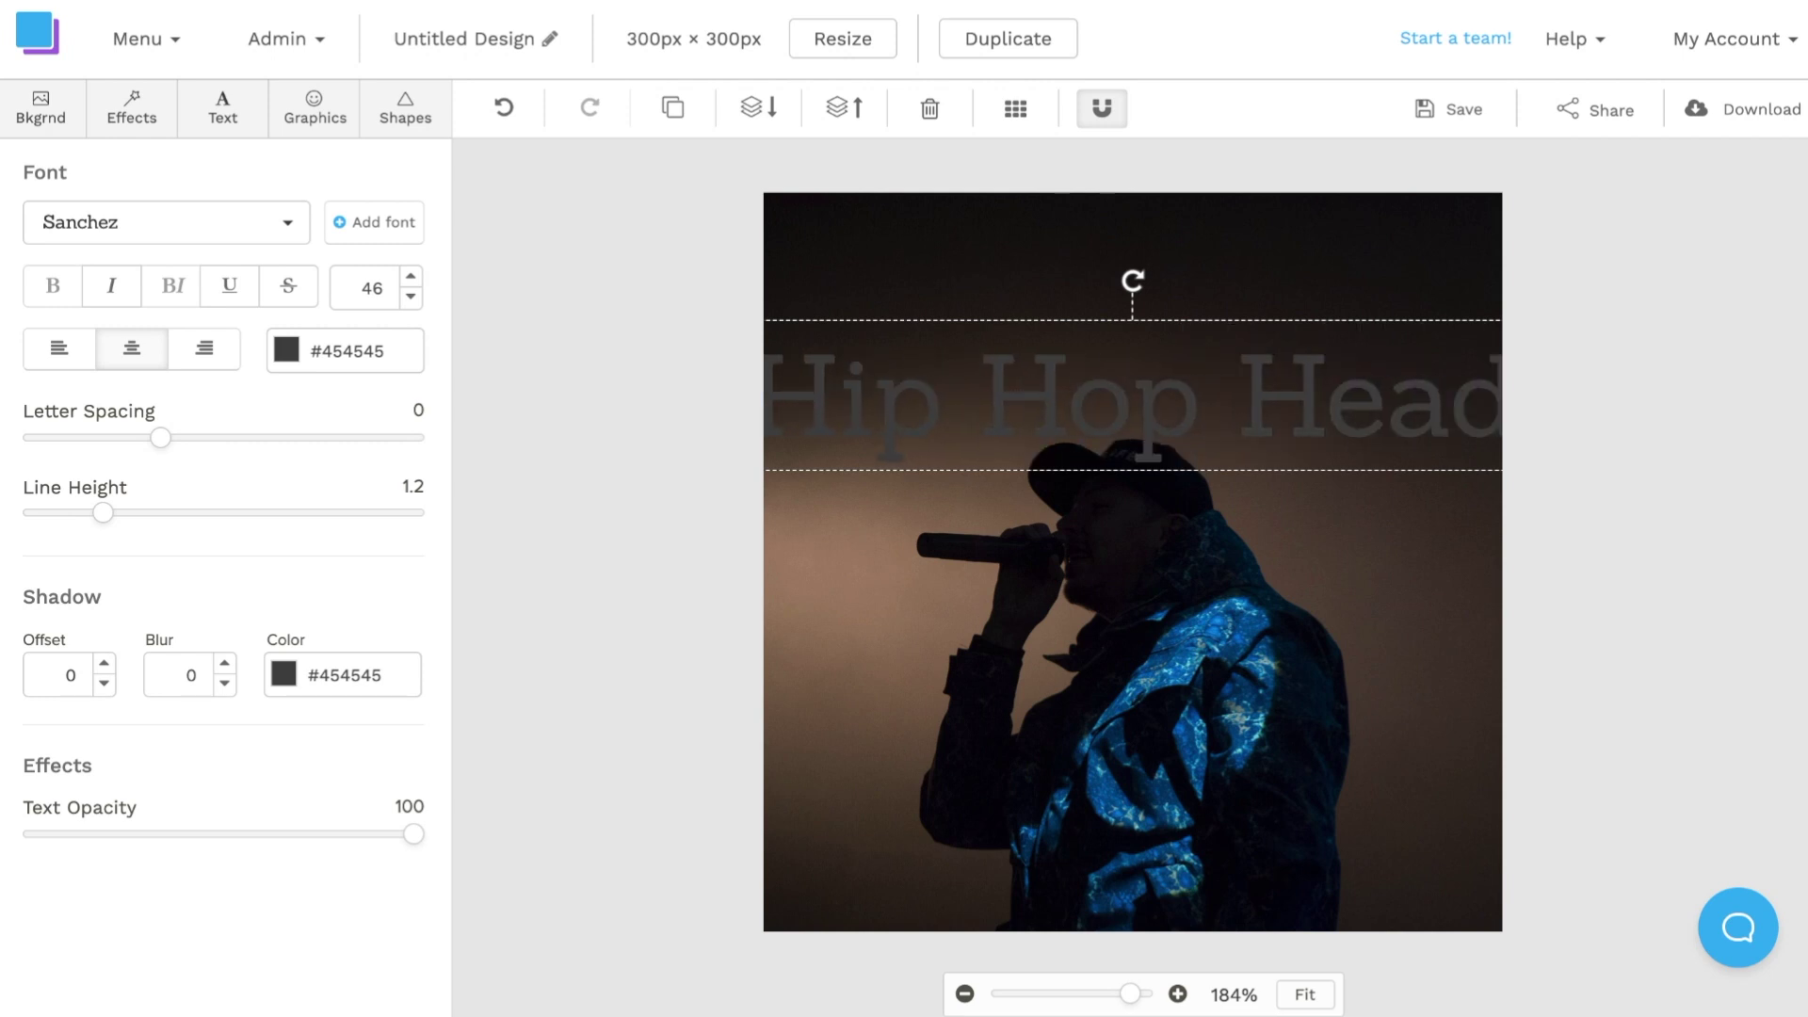
{"action": "left_click", "coordinate": [291, 362]}
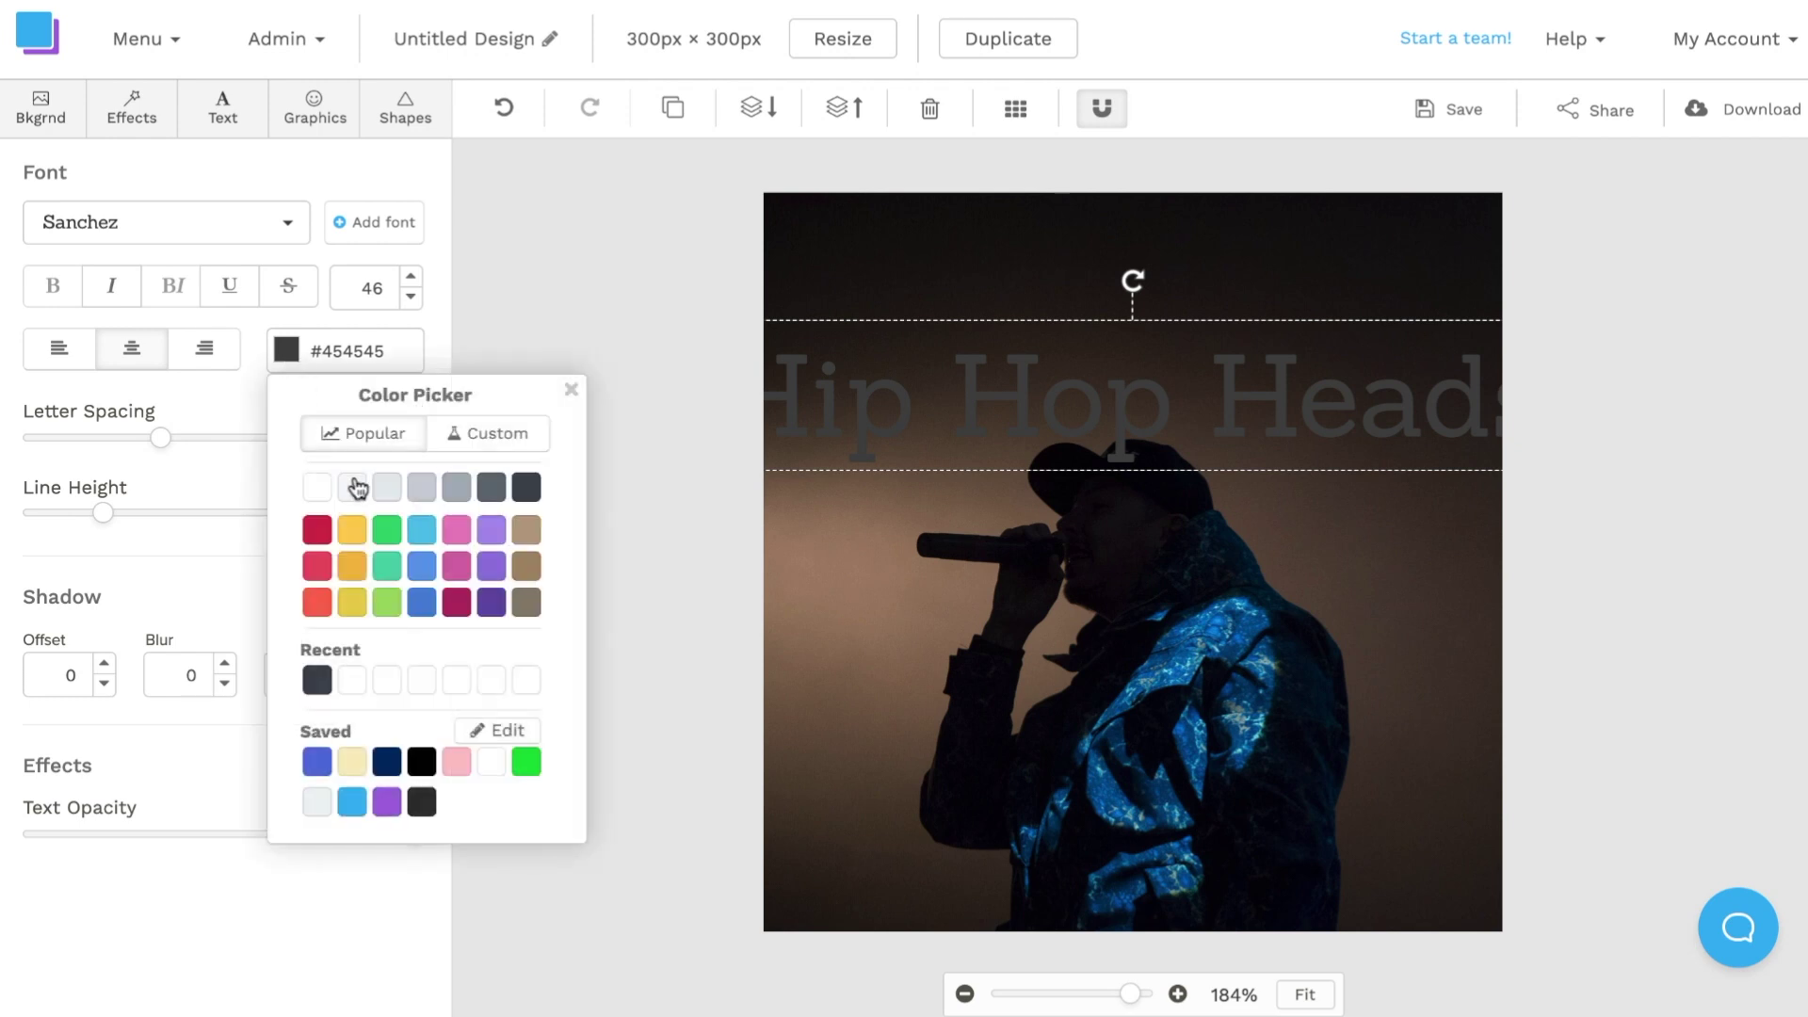
{"action": "left_click", "coordinate": [319, 489]}
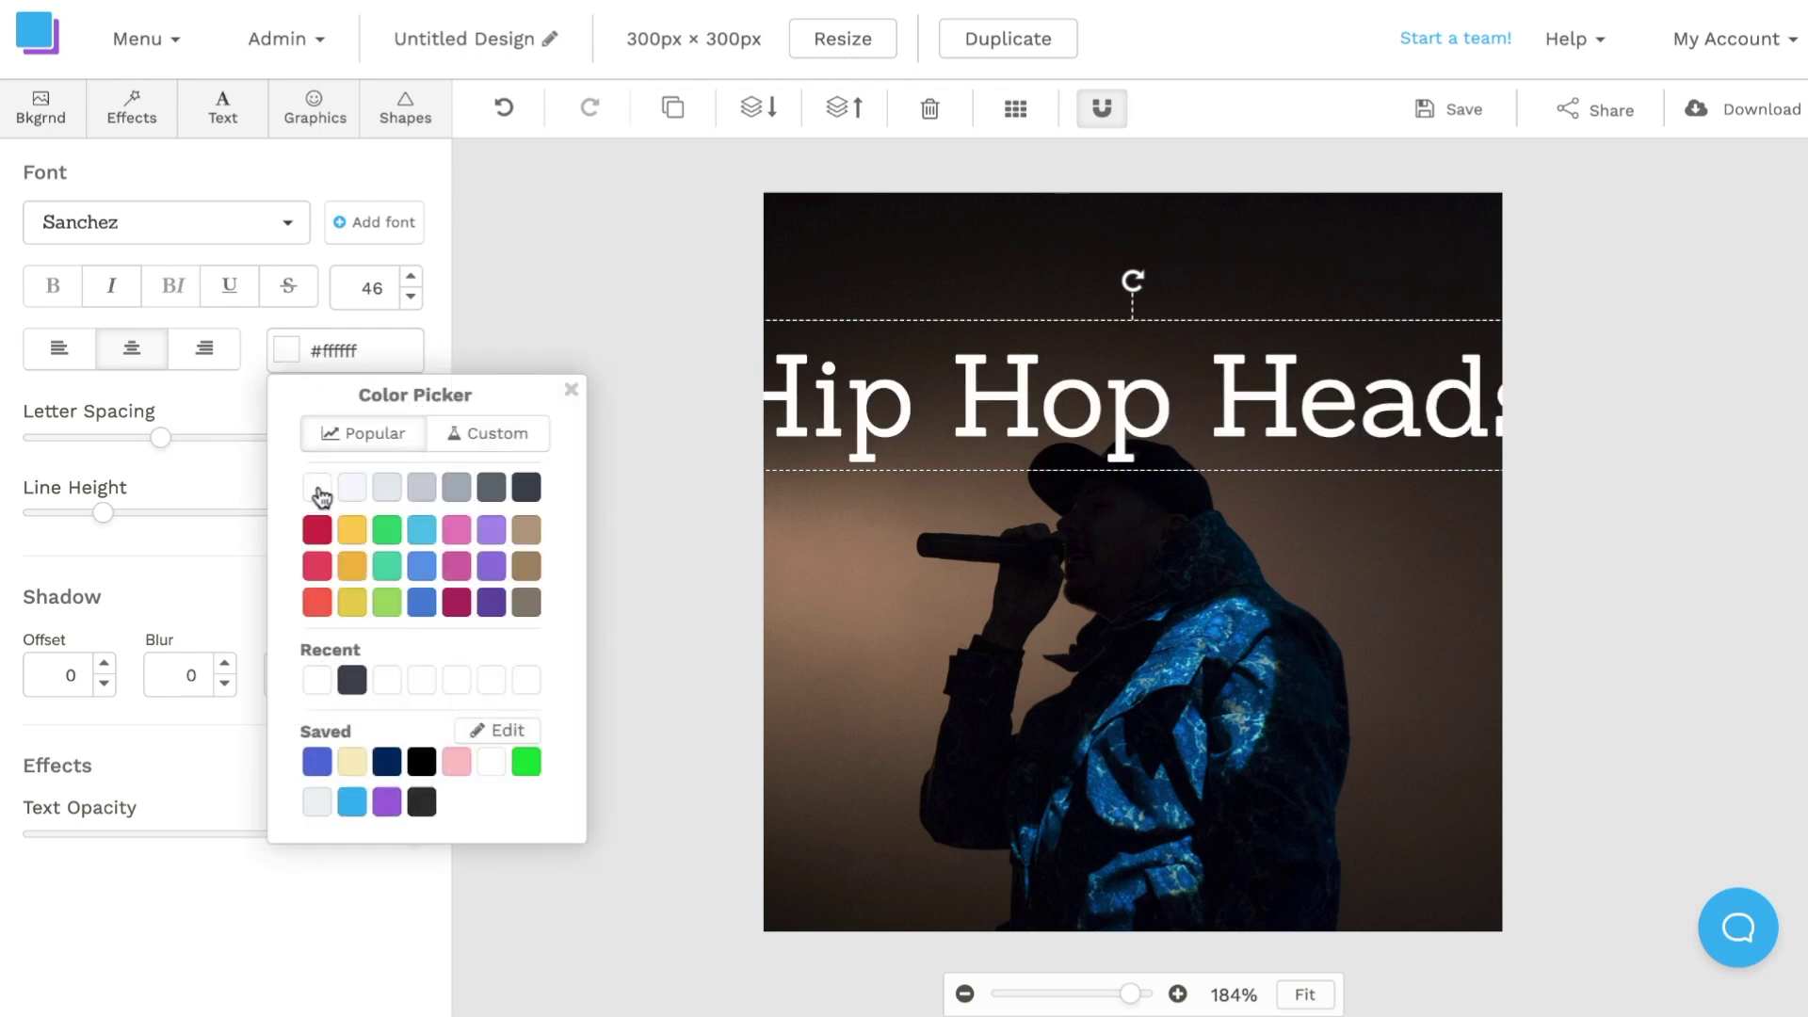
{"action": "left_click", "coordinate": [375, 293]}
{"action": "type", "text": "30"}
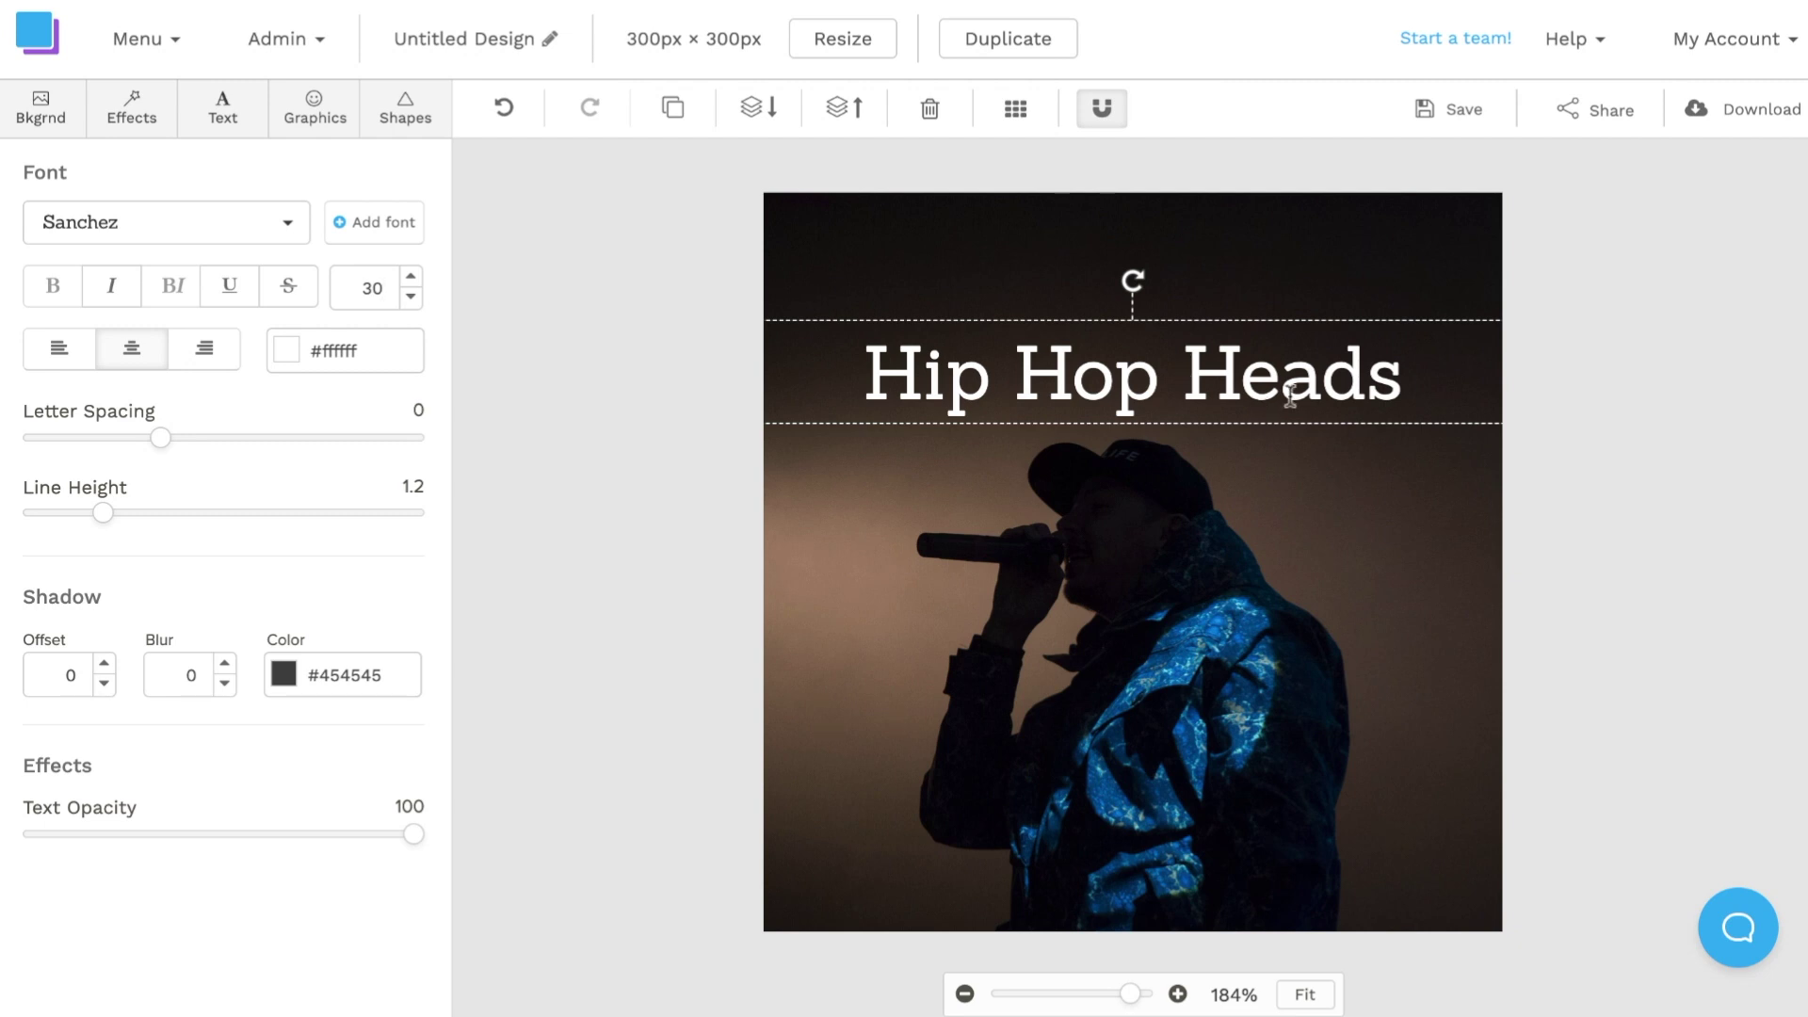
{"action": "triple_click", "coordinate": [1235, 387]}
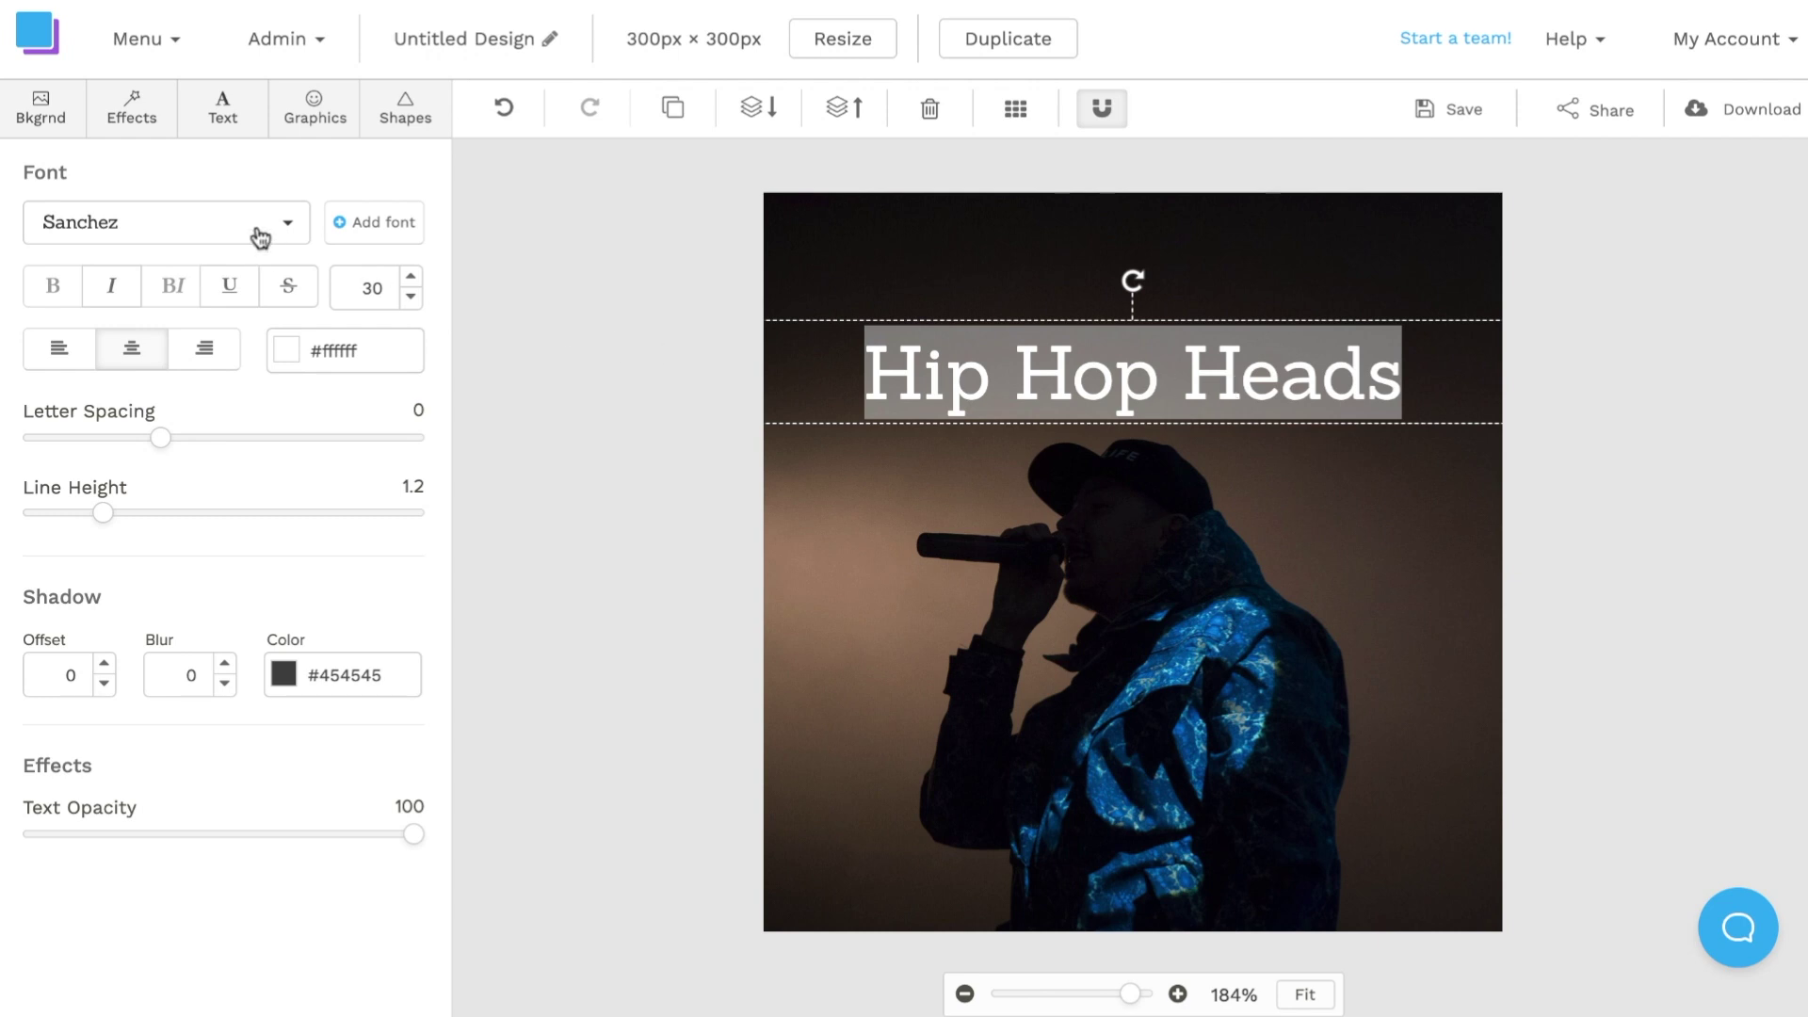
Step: Change the title's font to League Spartan
{"action": "left_click", "coordinate": [133, 230]}
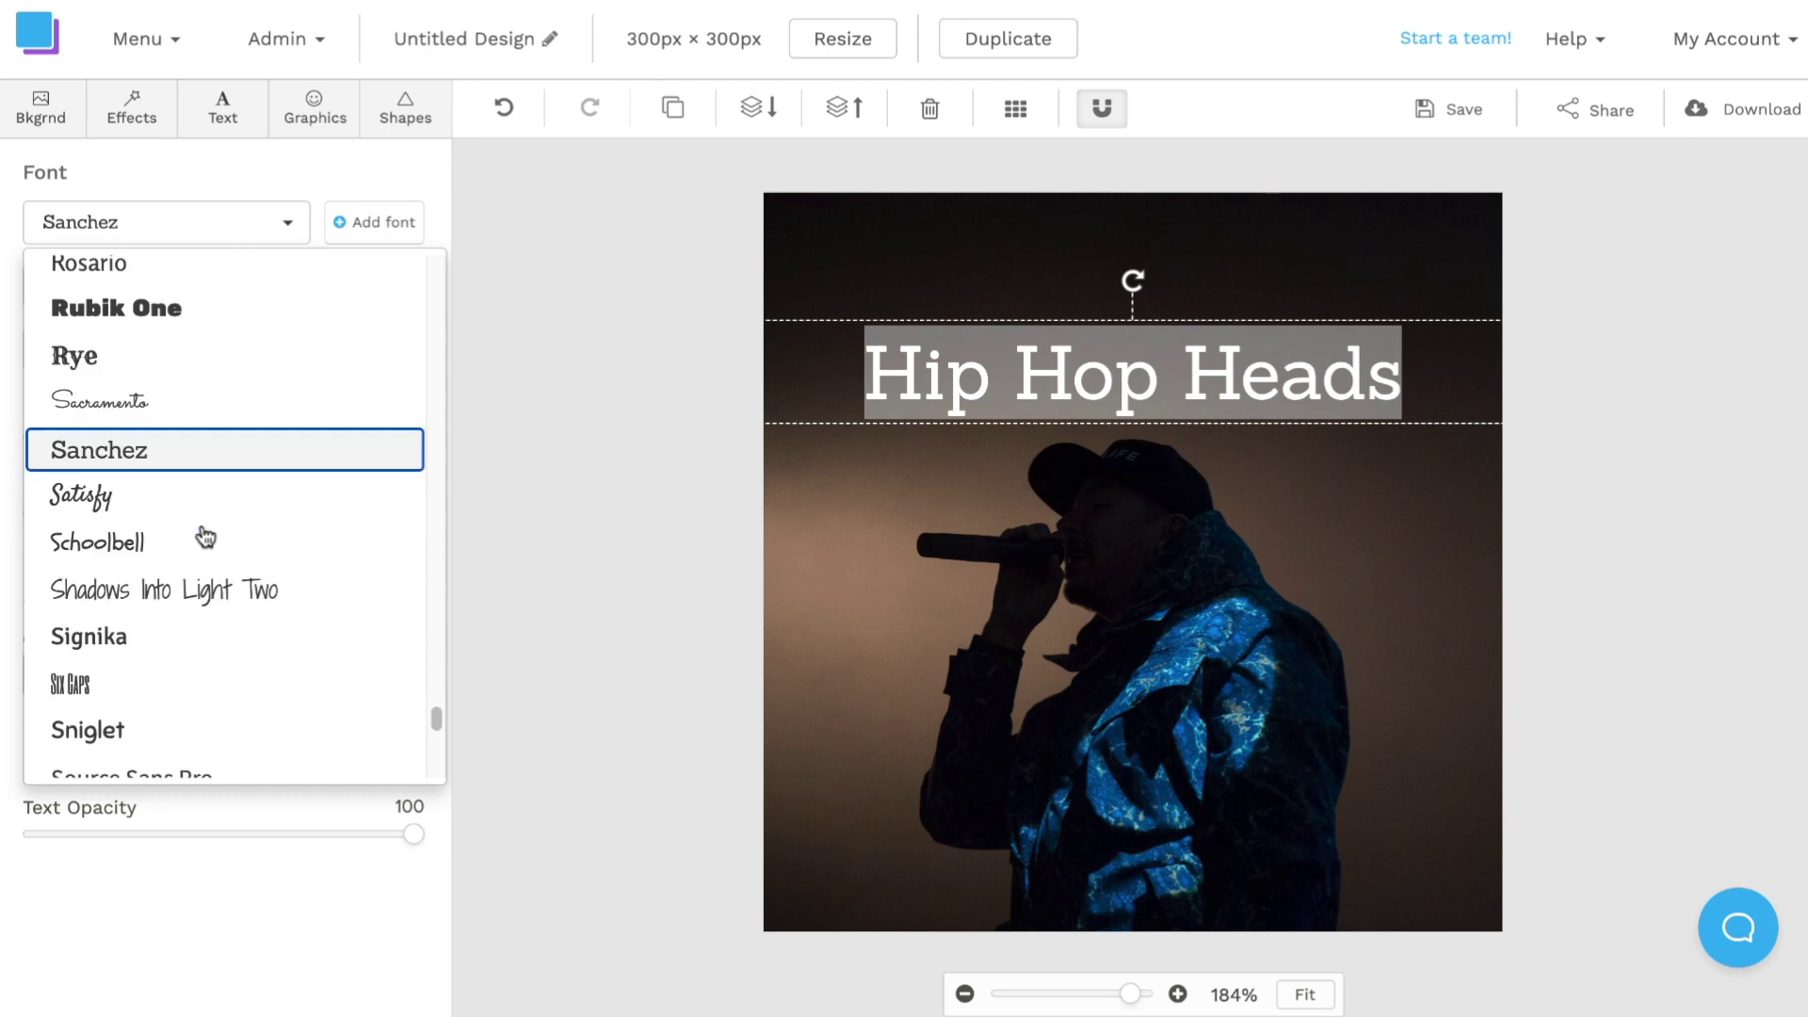
{"action": "scroll", "coordinate": [202, 538], "scroll_direction": "down", "scroll_amount": 1}
{"action": "key", "text": "l"}
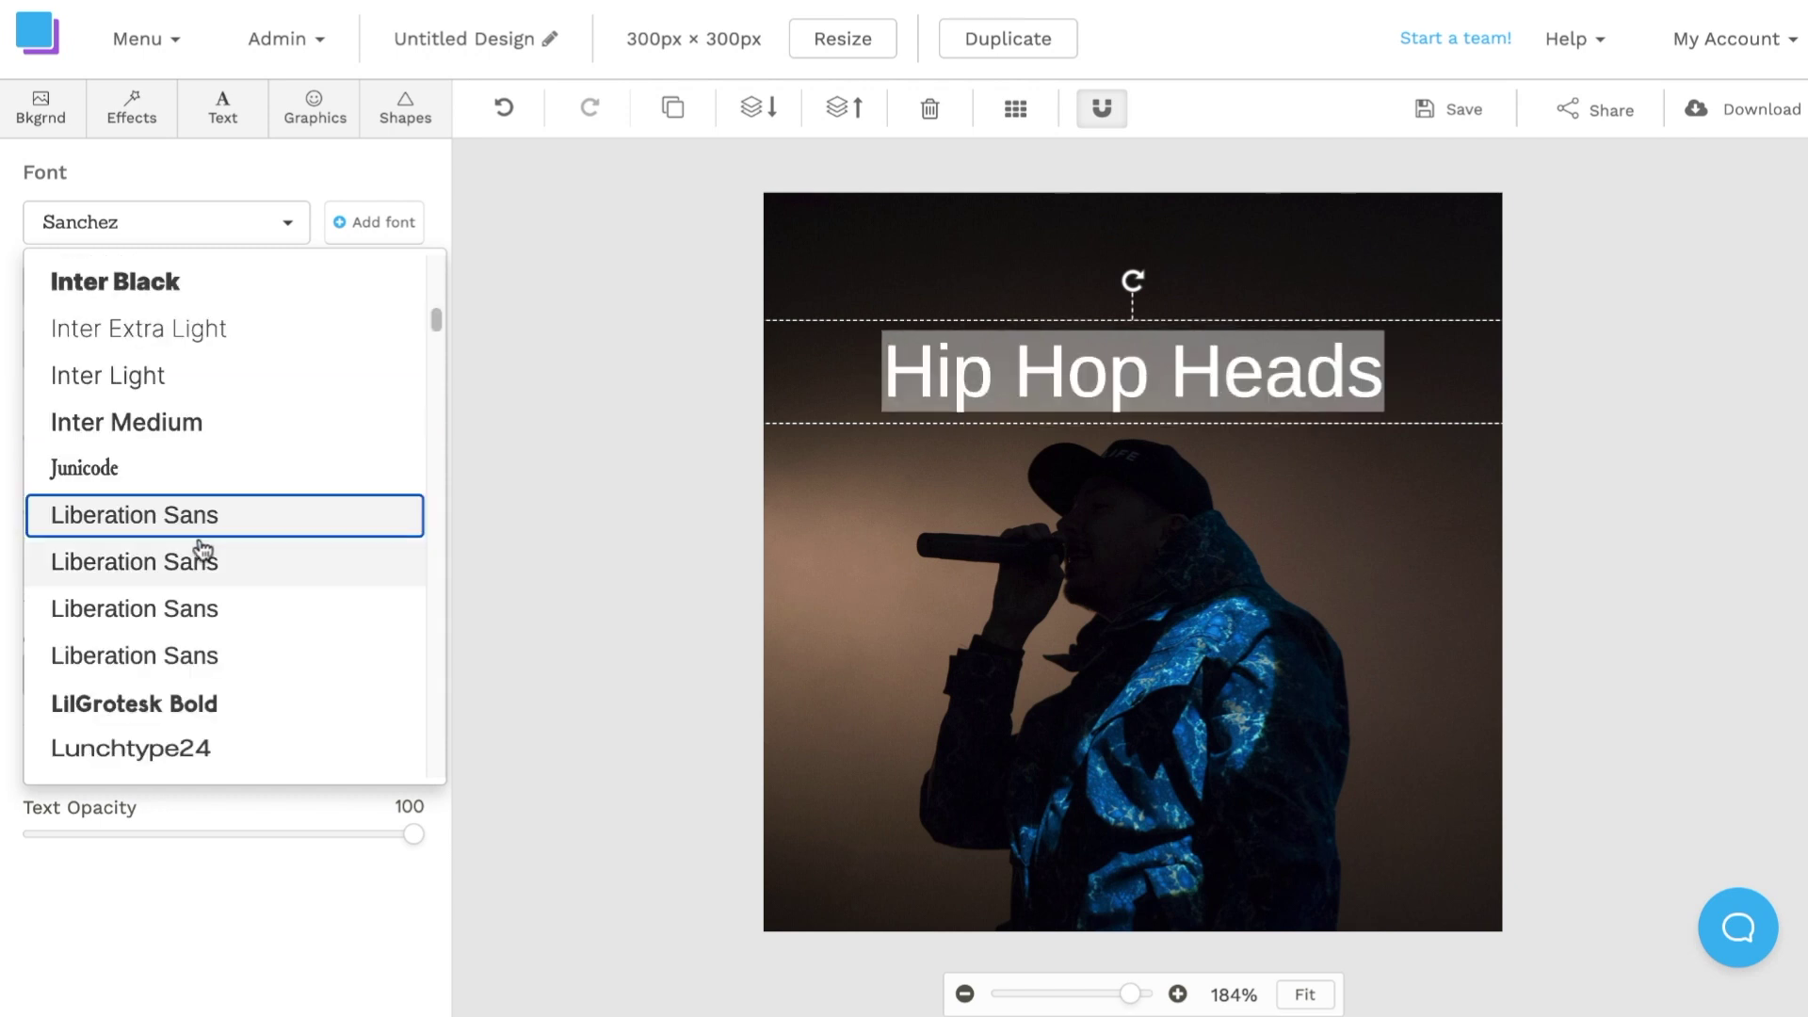
{"action": "scroll", "coordinate": [206, 551], "scroll_direction": "down", "scroll_amount": 15}
{"action": "scroll", "coordinate": [202, 562], "scroll_direction": "down", "scroll_amount": 18}
{"action": "left_click", "coordinate": [202, 561]}
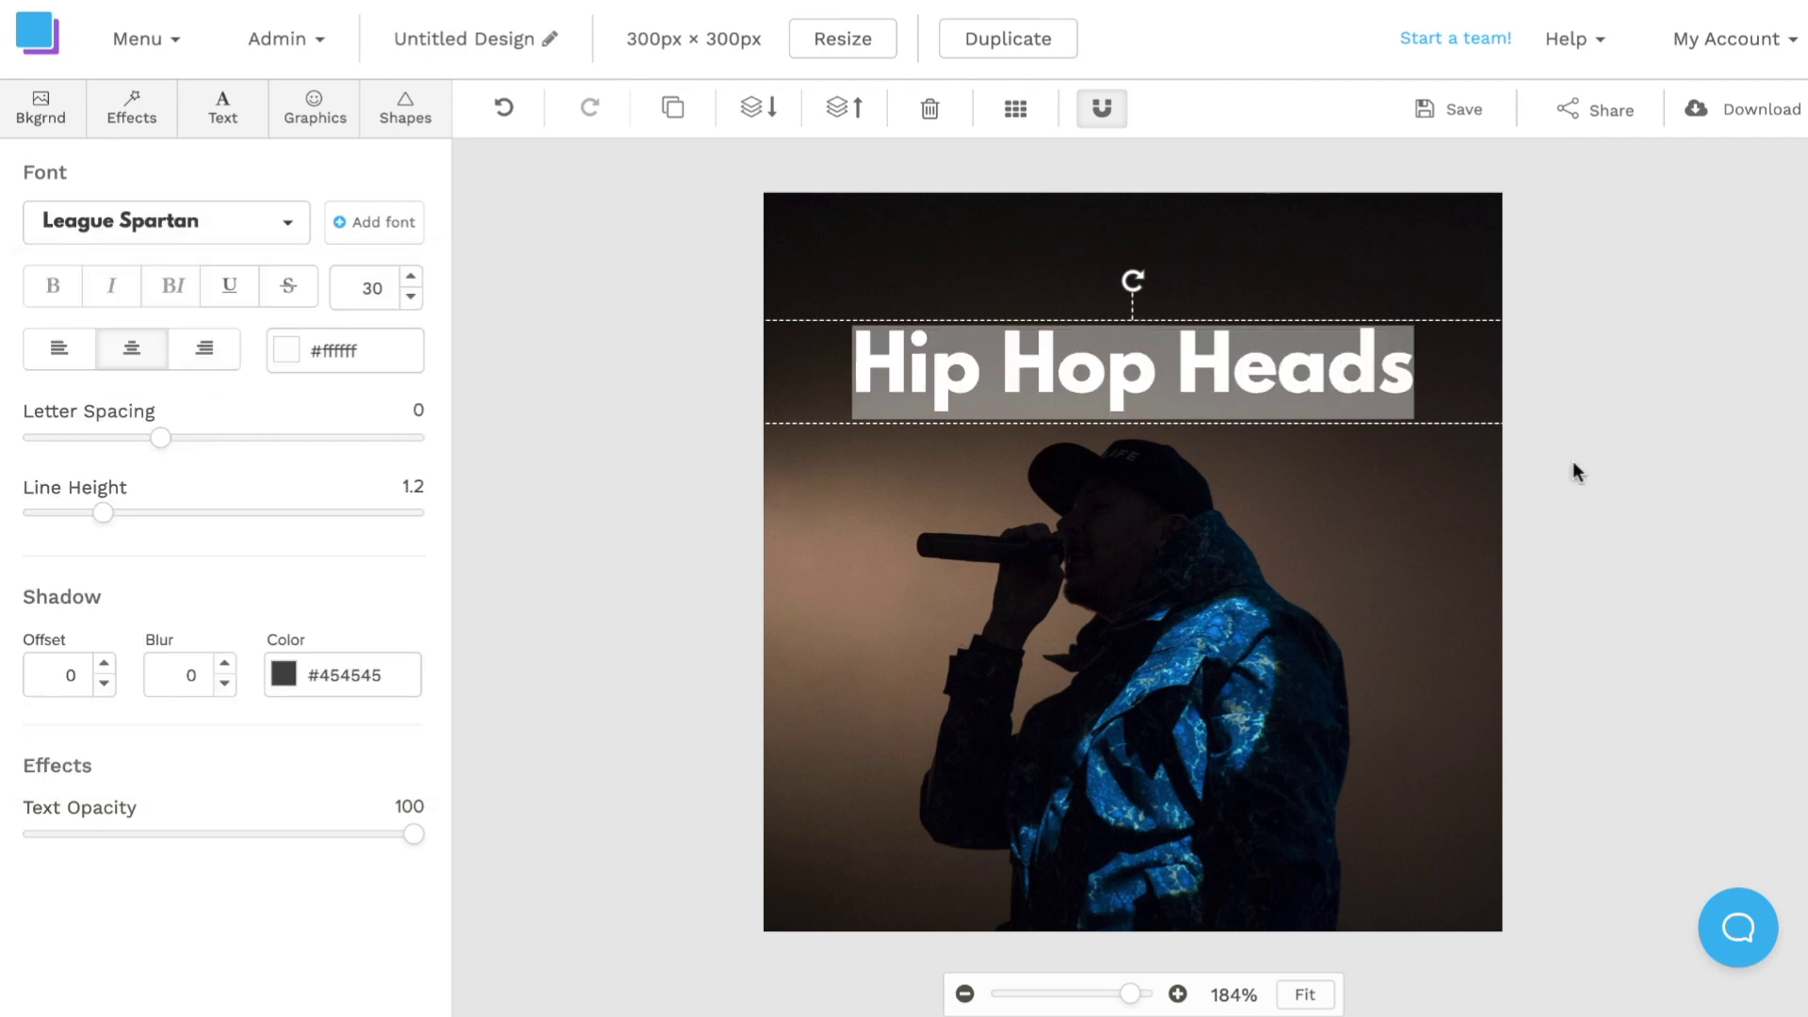
Step: Set the title to size 25 and centre it near the top of the cover
{"action": "left_click", "coordinate": [1573, 462]}
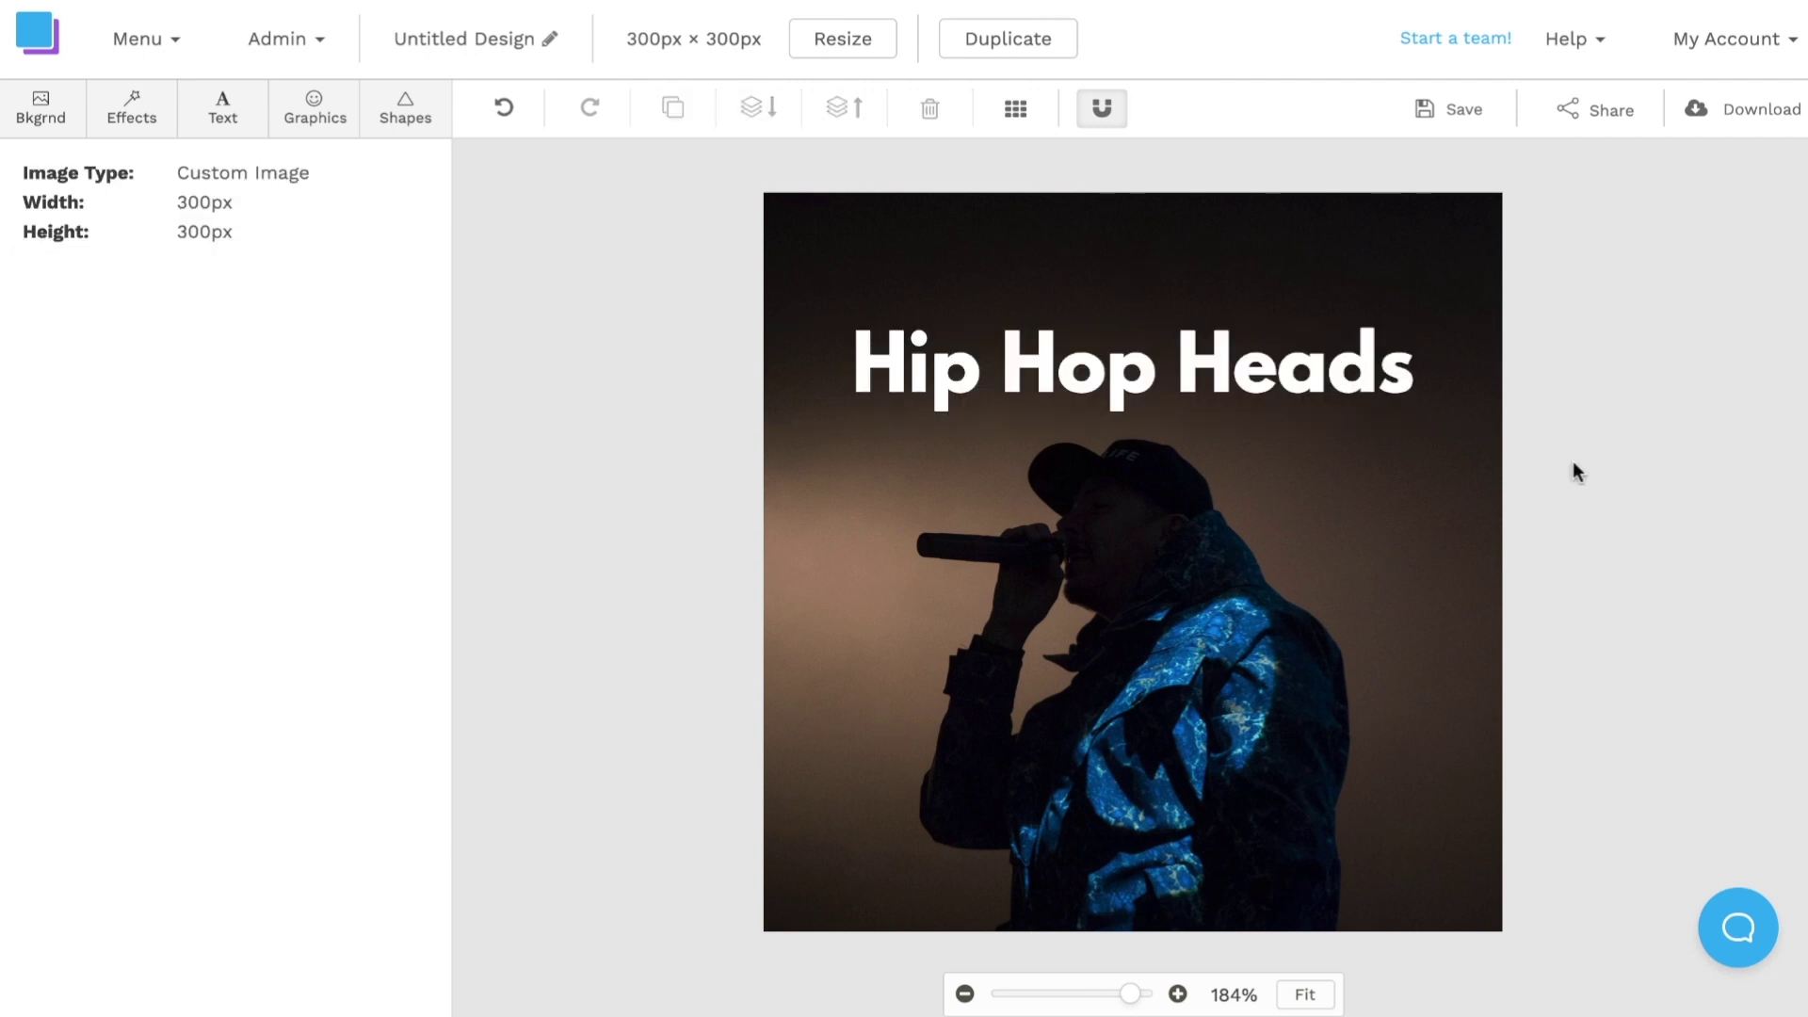
{"action": "left_click_drag", "start_coordinate": [1340, 376], "coordinate": [1075, 377]}
{"action": "left_click_drag", "start_coordinate": [1439, 379], "coordinate": [1344, 328]}
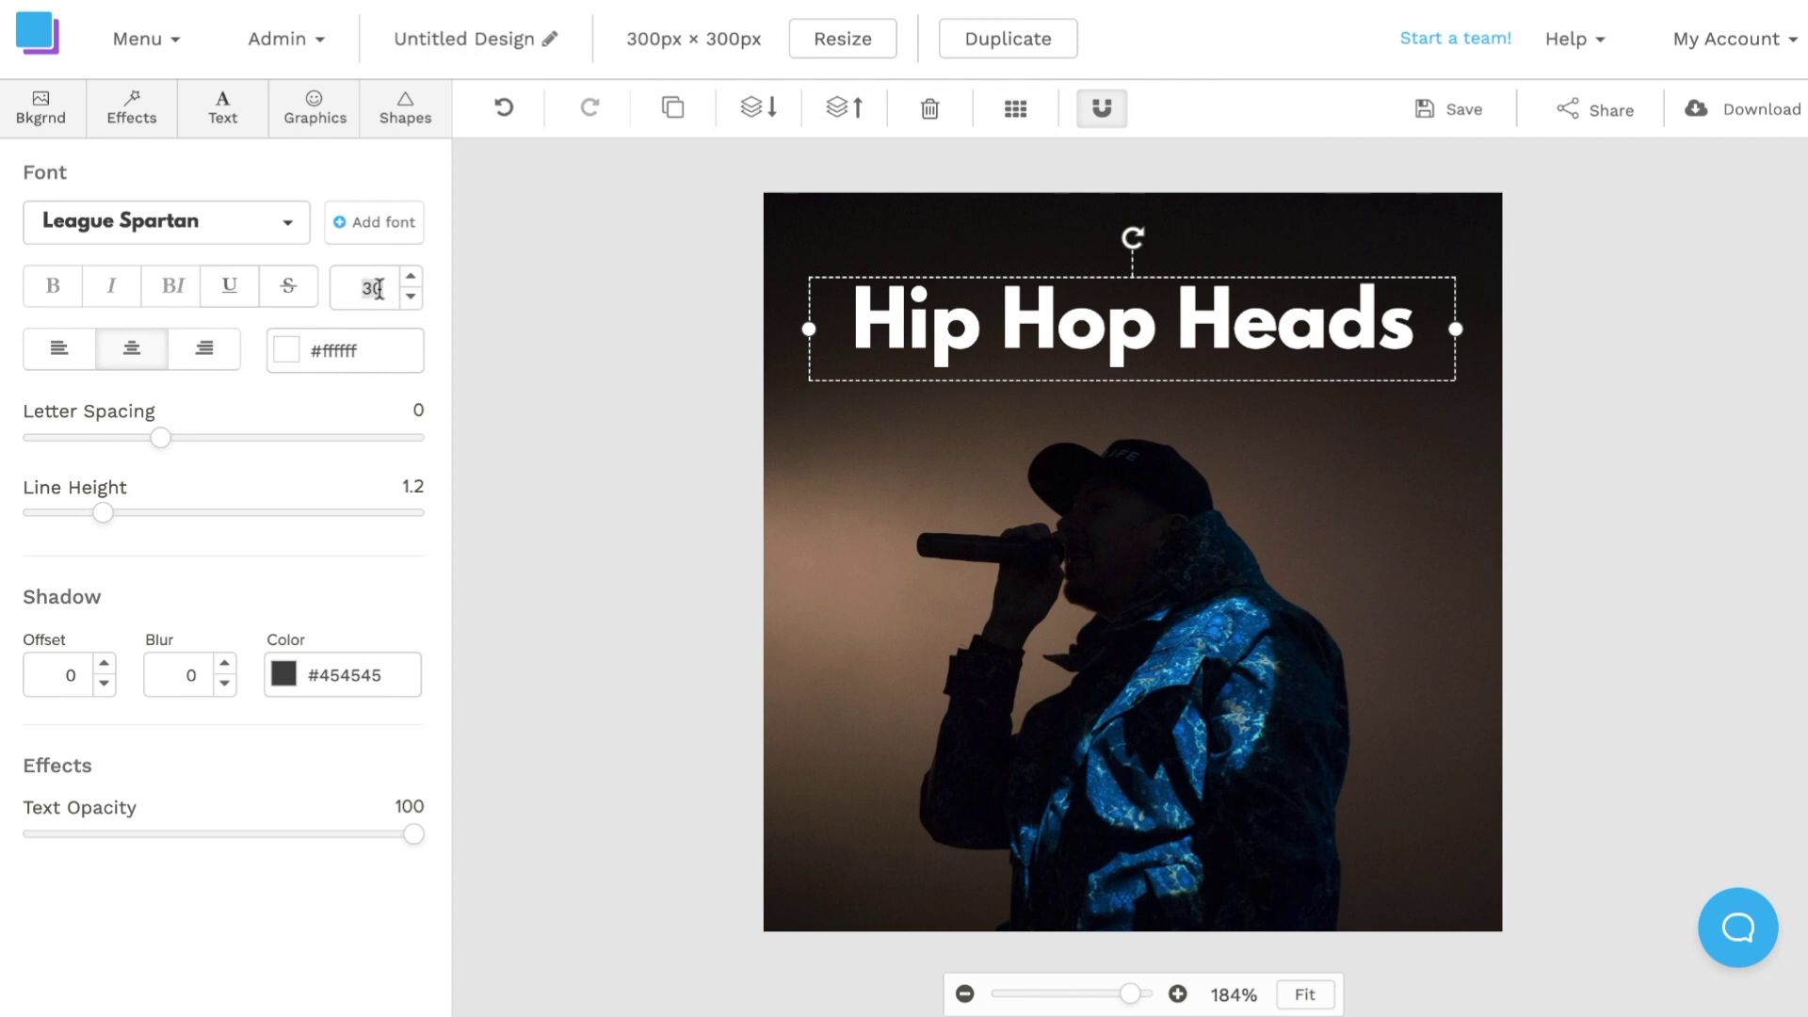
{"action": "type", "text": "25"}
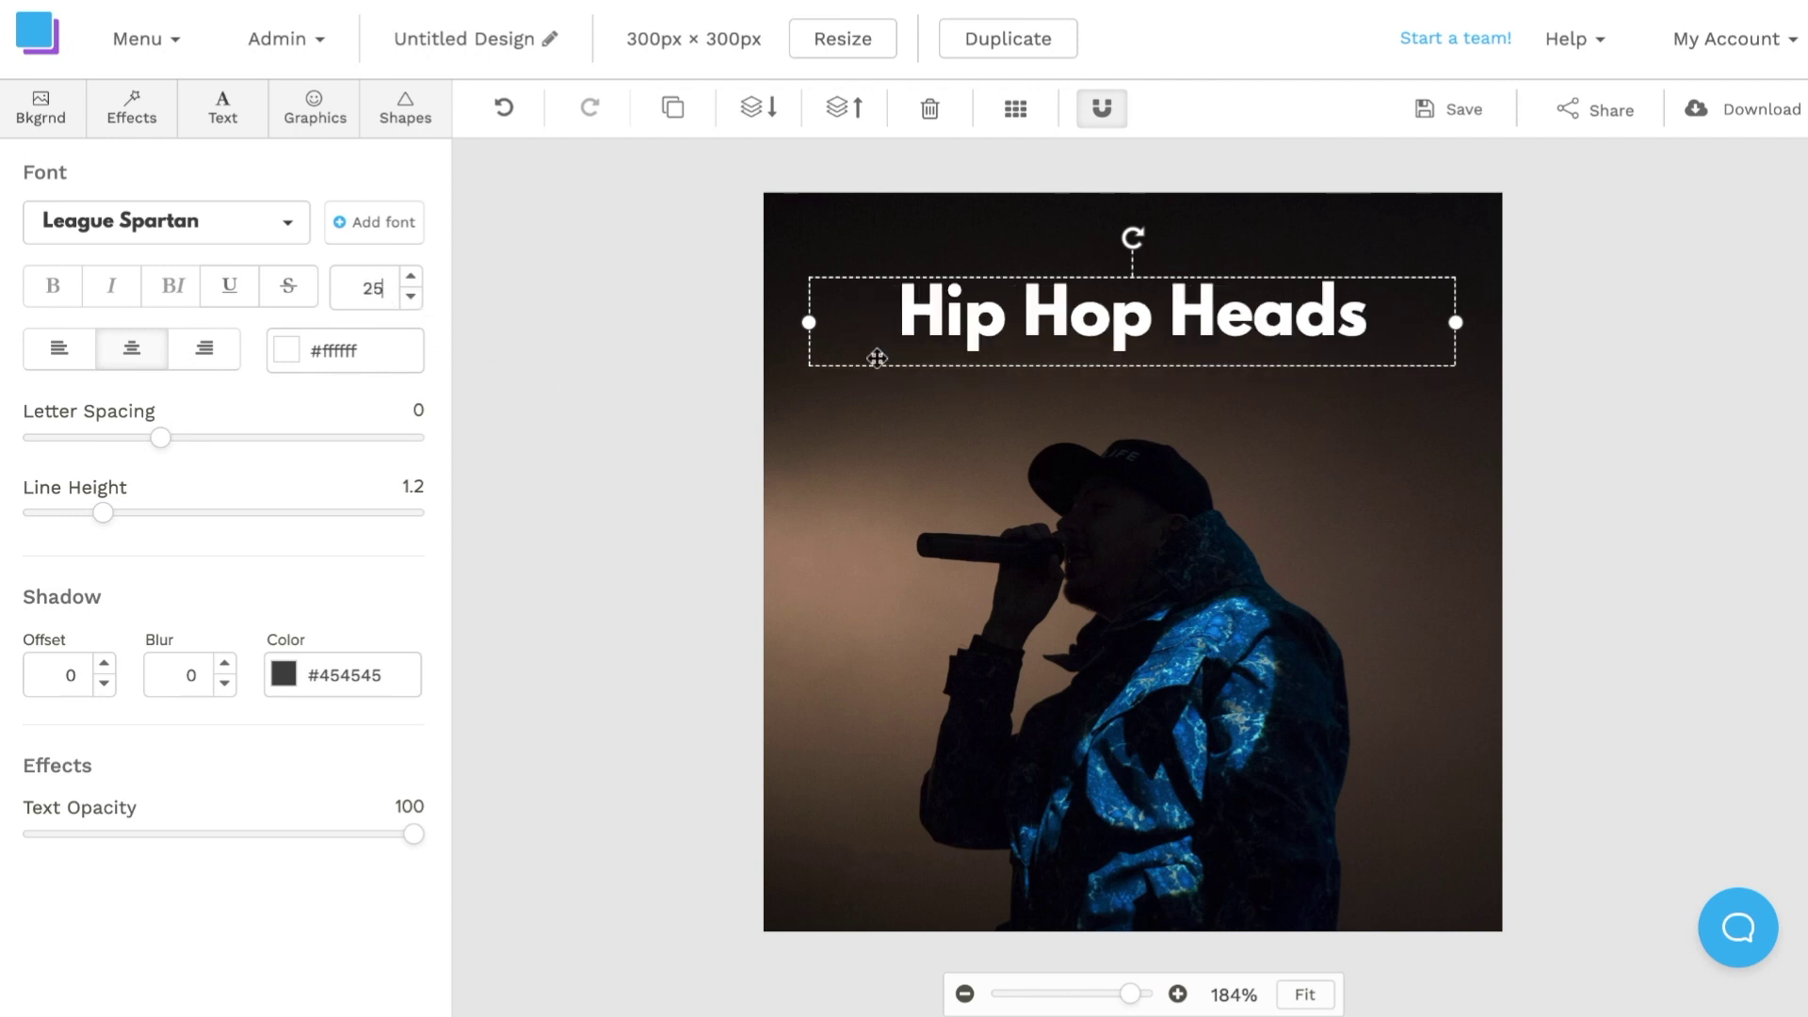
{"action": "left_click_drag", "start_coordinate": [1091, 324], "coordinate": [1091, 339]}
{"action": "left_click", "coordinate": [889, 619]}
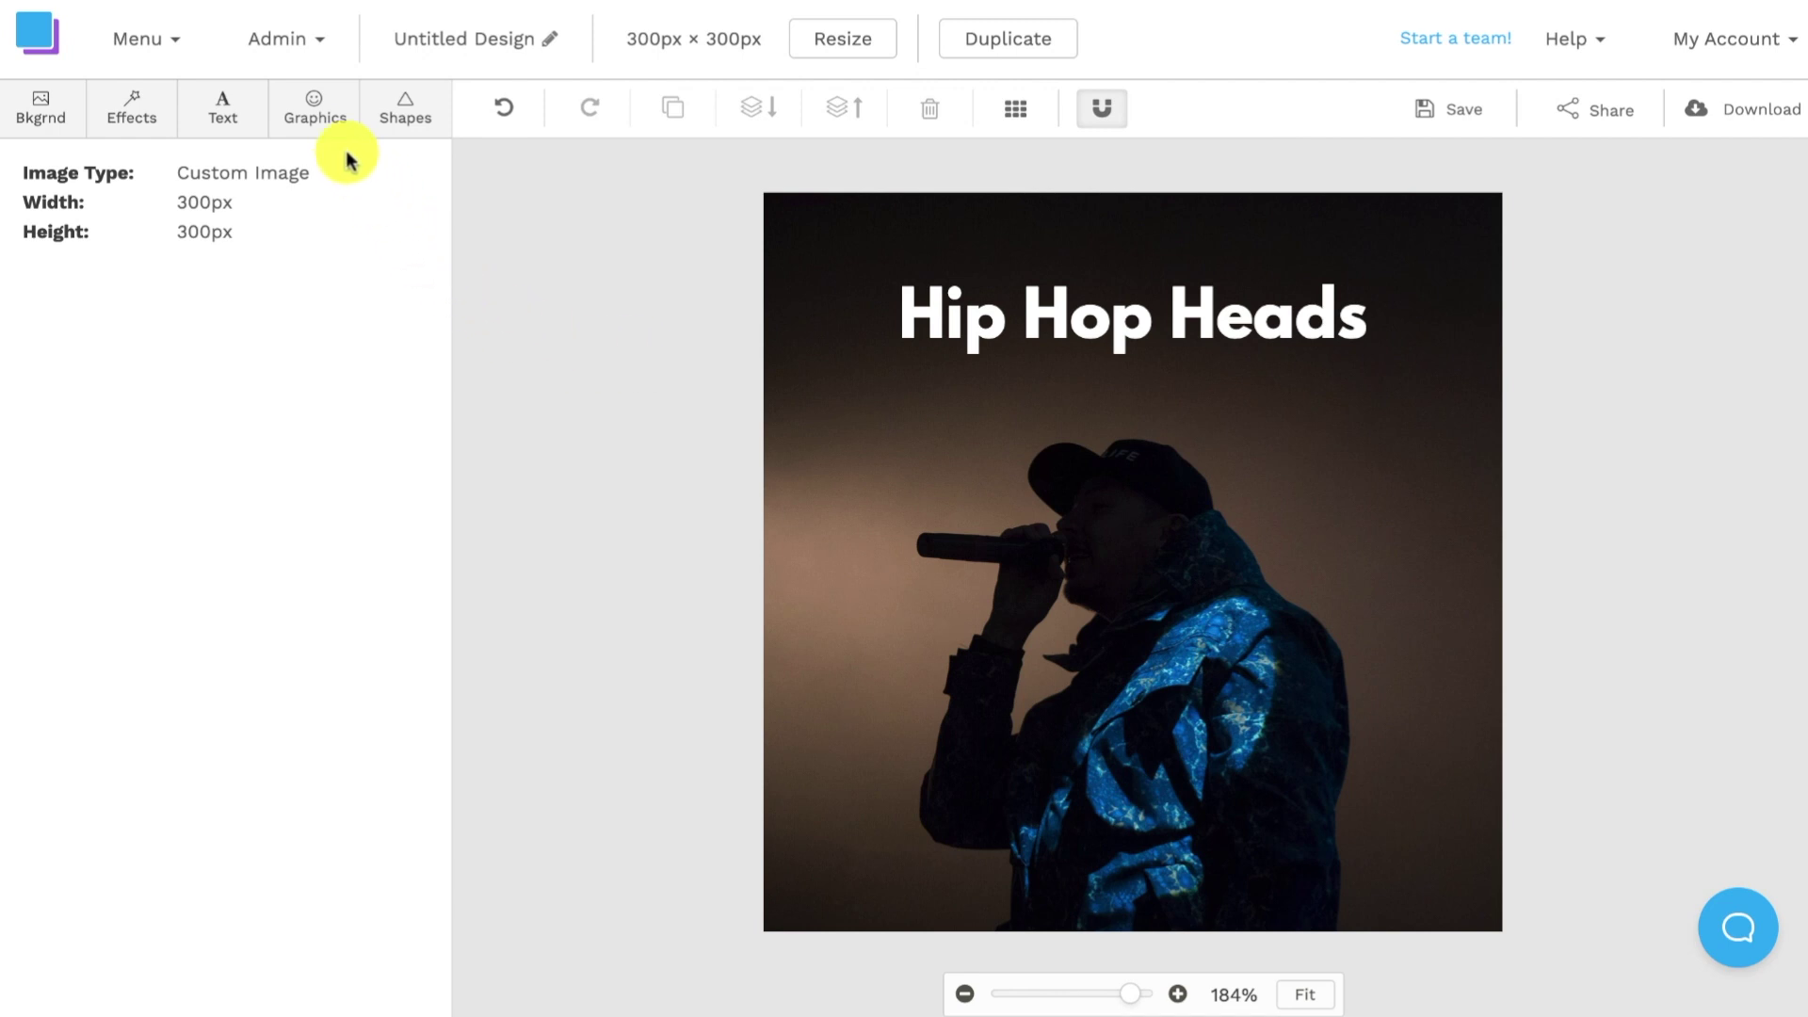
{"action": "left_click", "coordinate": [324, 122]}
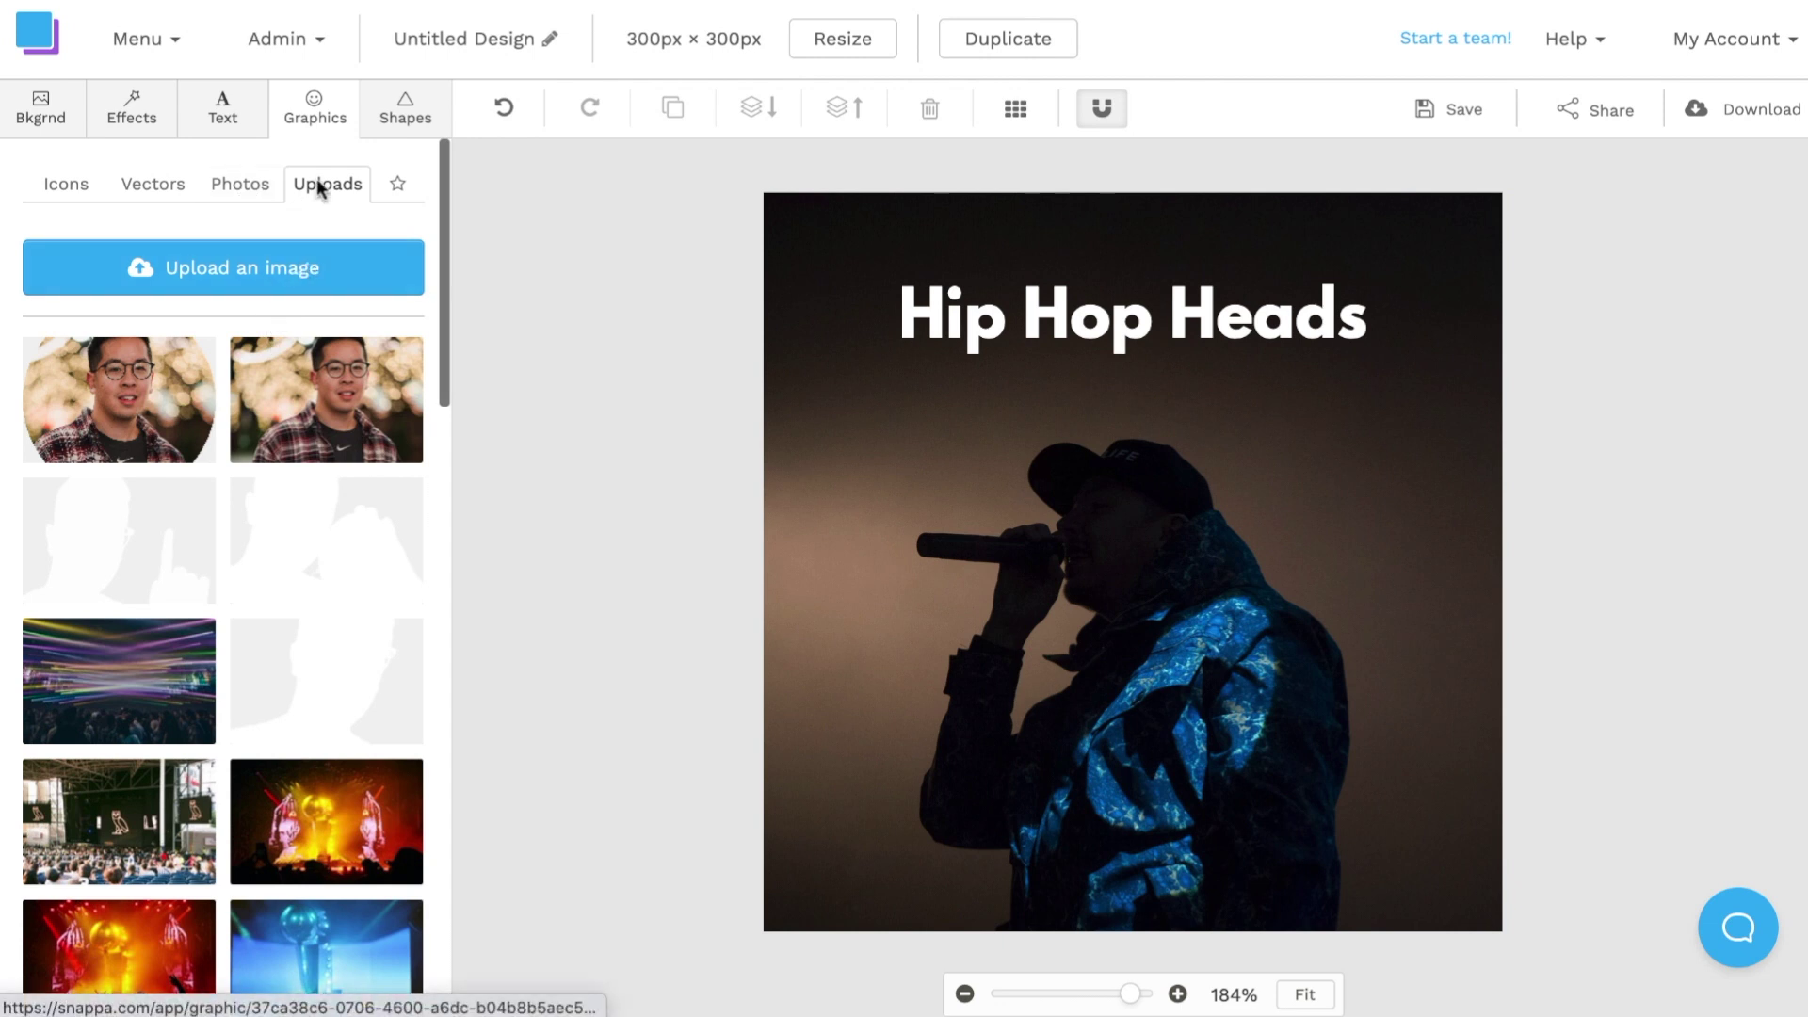
{"action": "scroll", "coordinate": [275, 511], "scroll_direction": "down", "scroll_amount": 5}
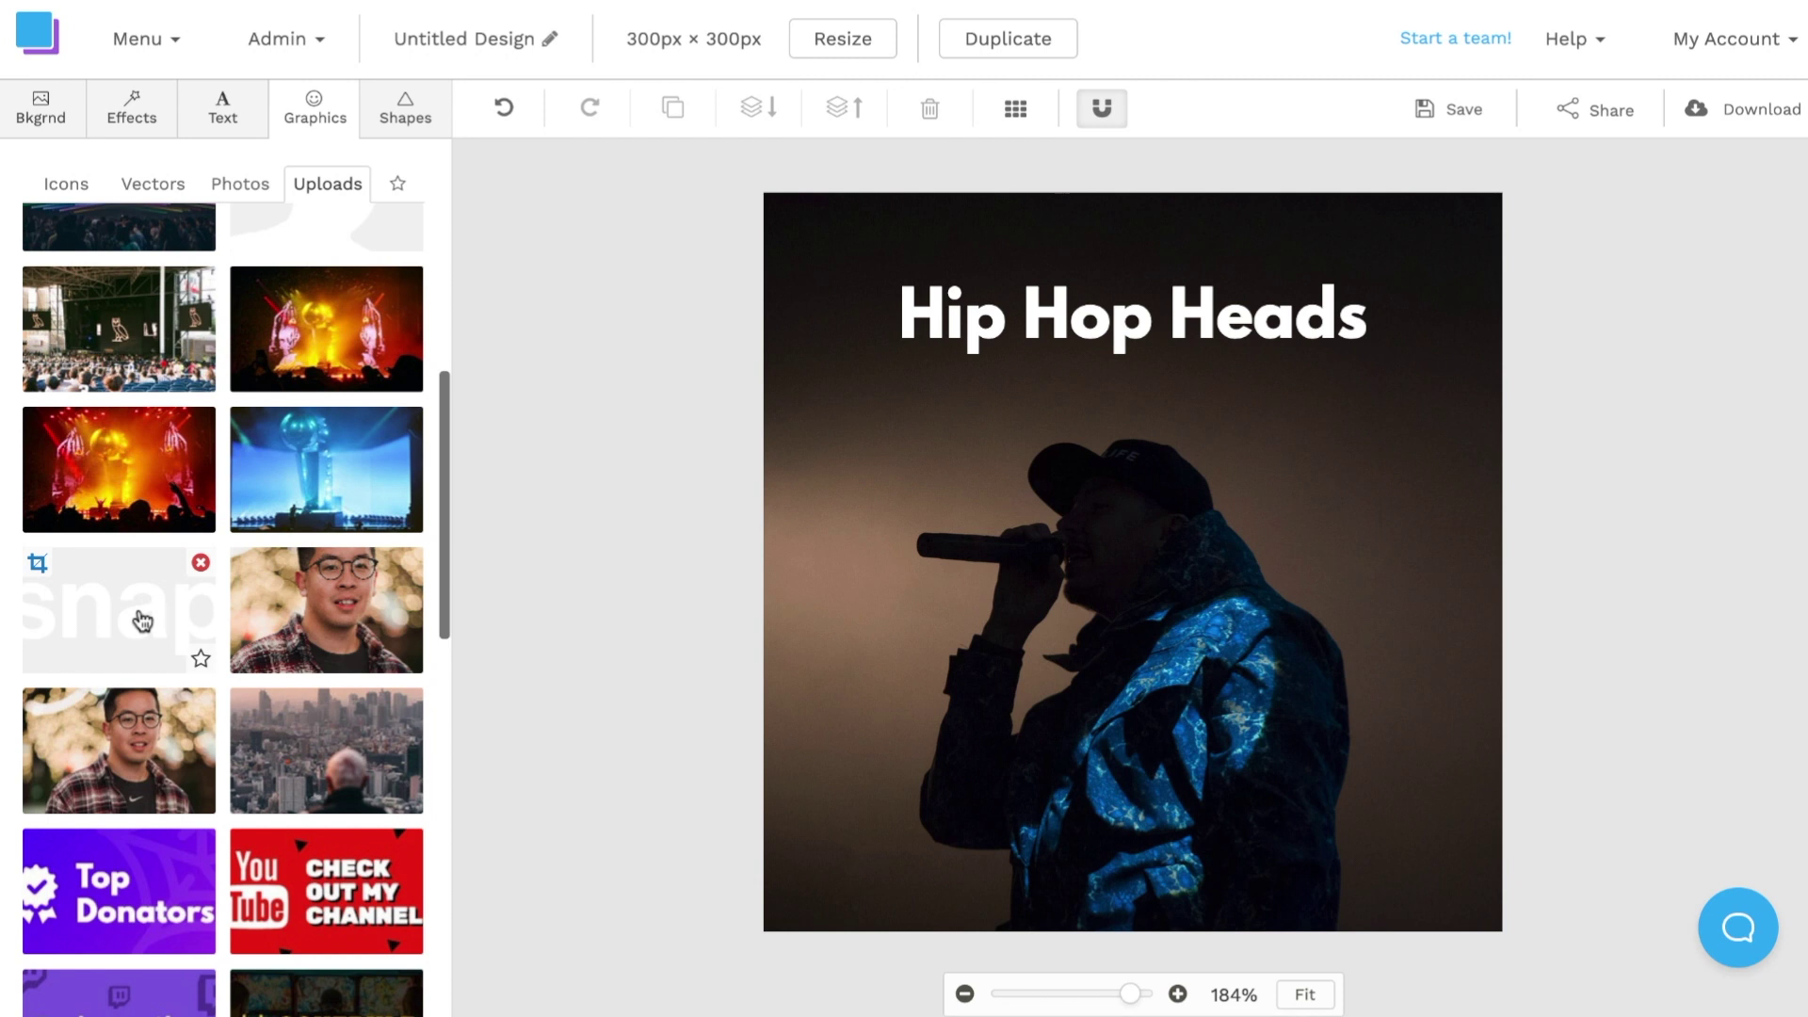
{"action": "left_click", "coordinate": [113, 624]}
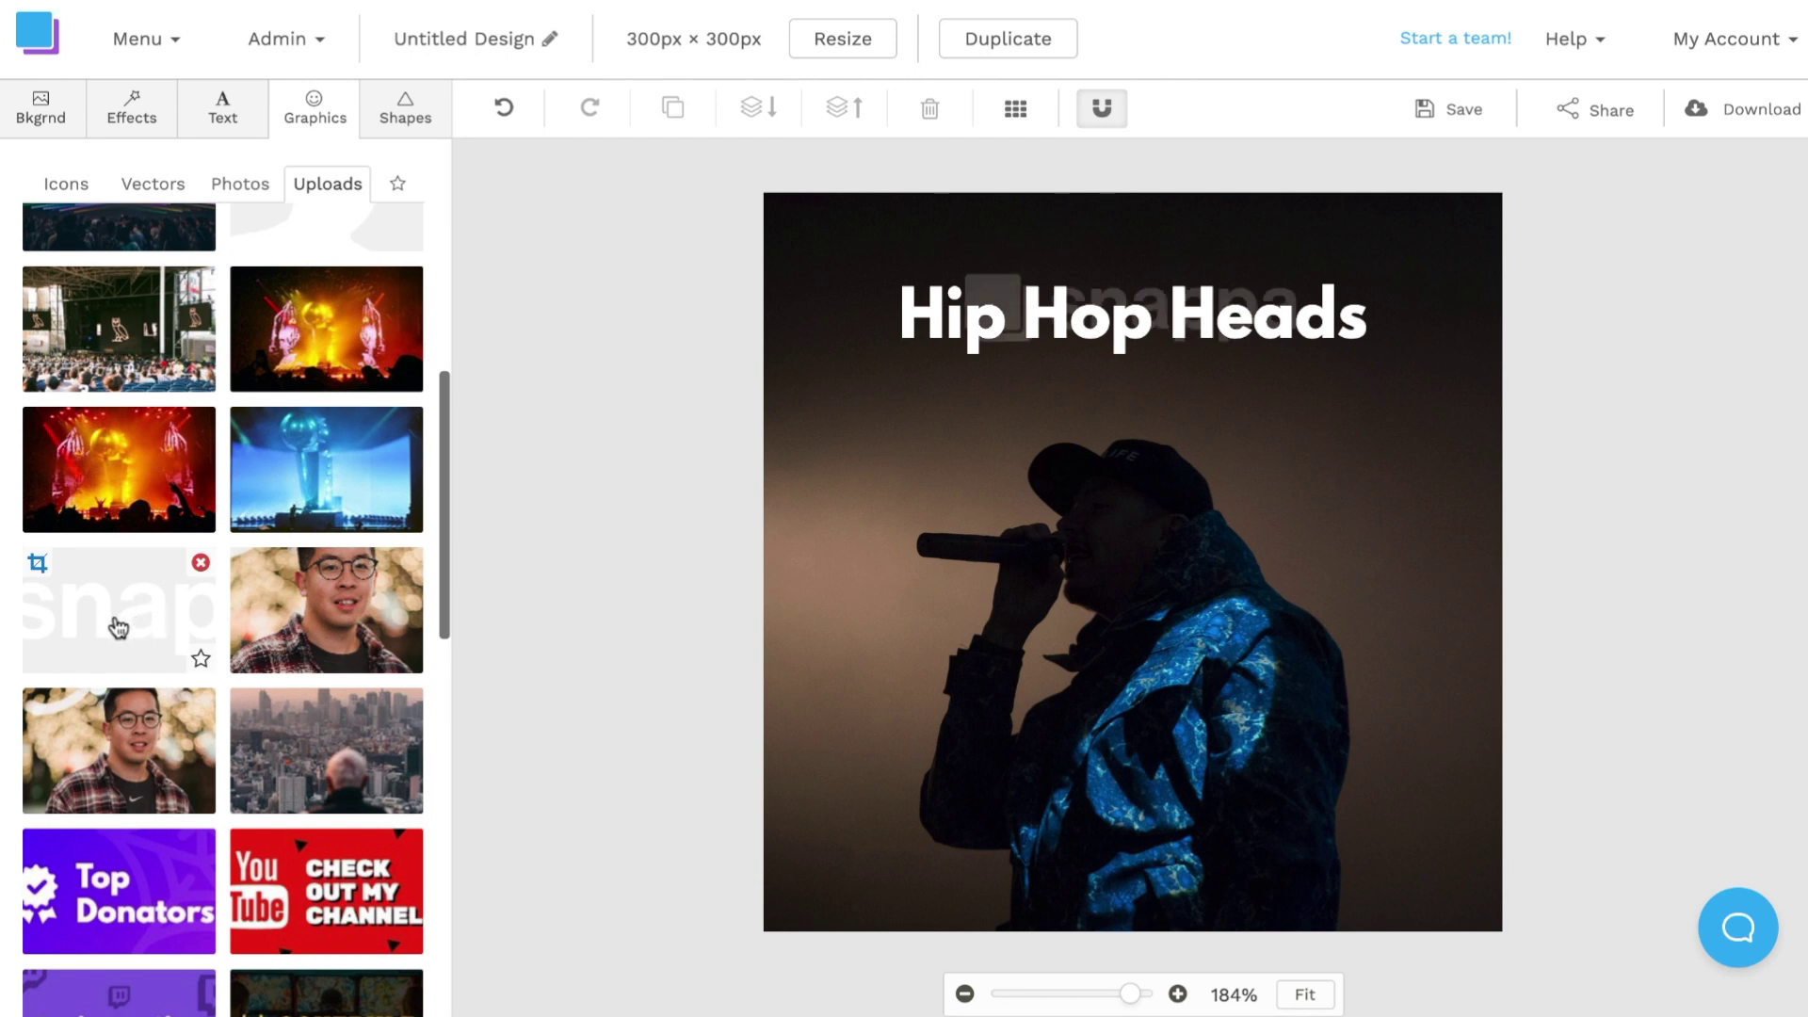
{"action": "left_click_drag", "start_coordinate": [1317, 515], "coordinate": [1161, 873]}
{"action": "left_click", "coordinate": [1585, 753]}
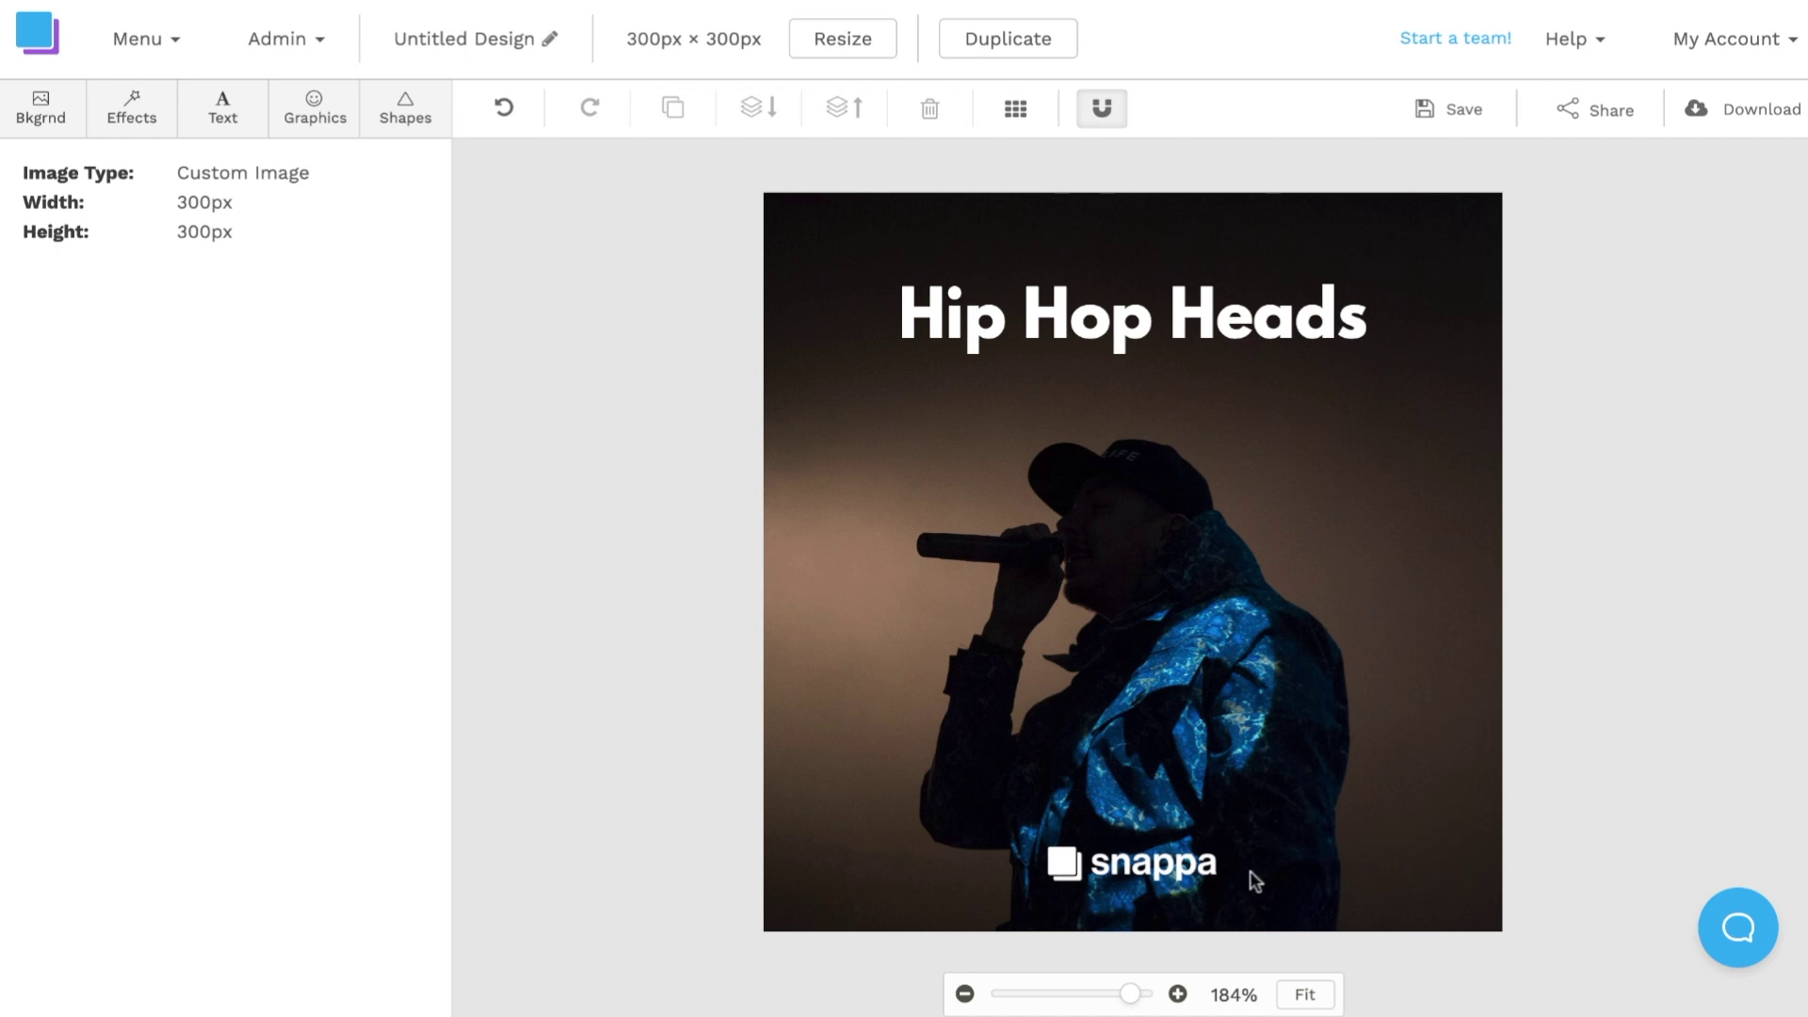
{"action": "left_click", "coordinate": [1183, 862]}
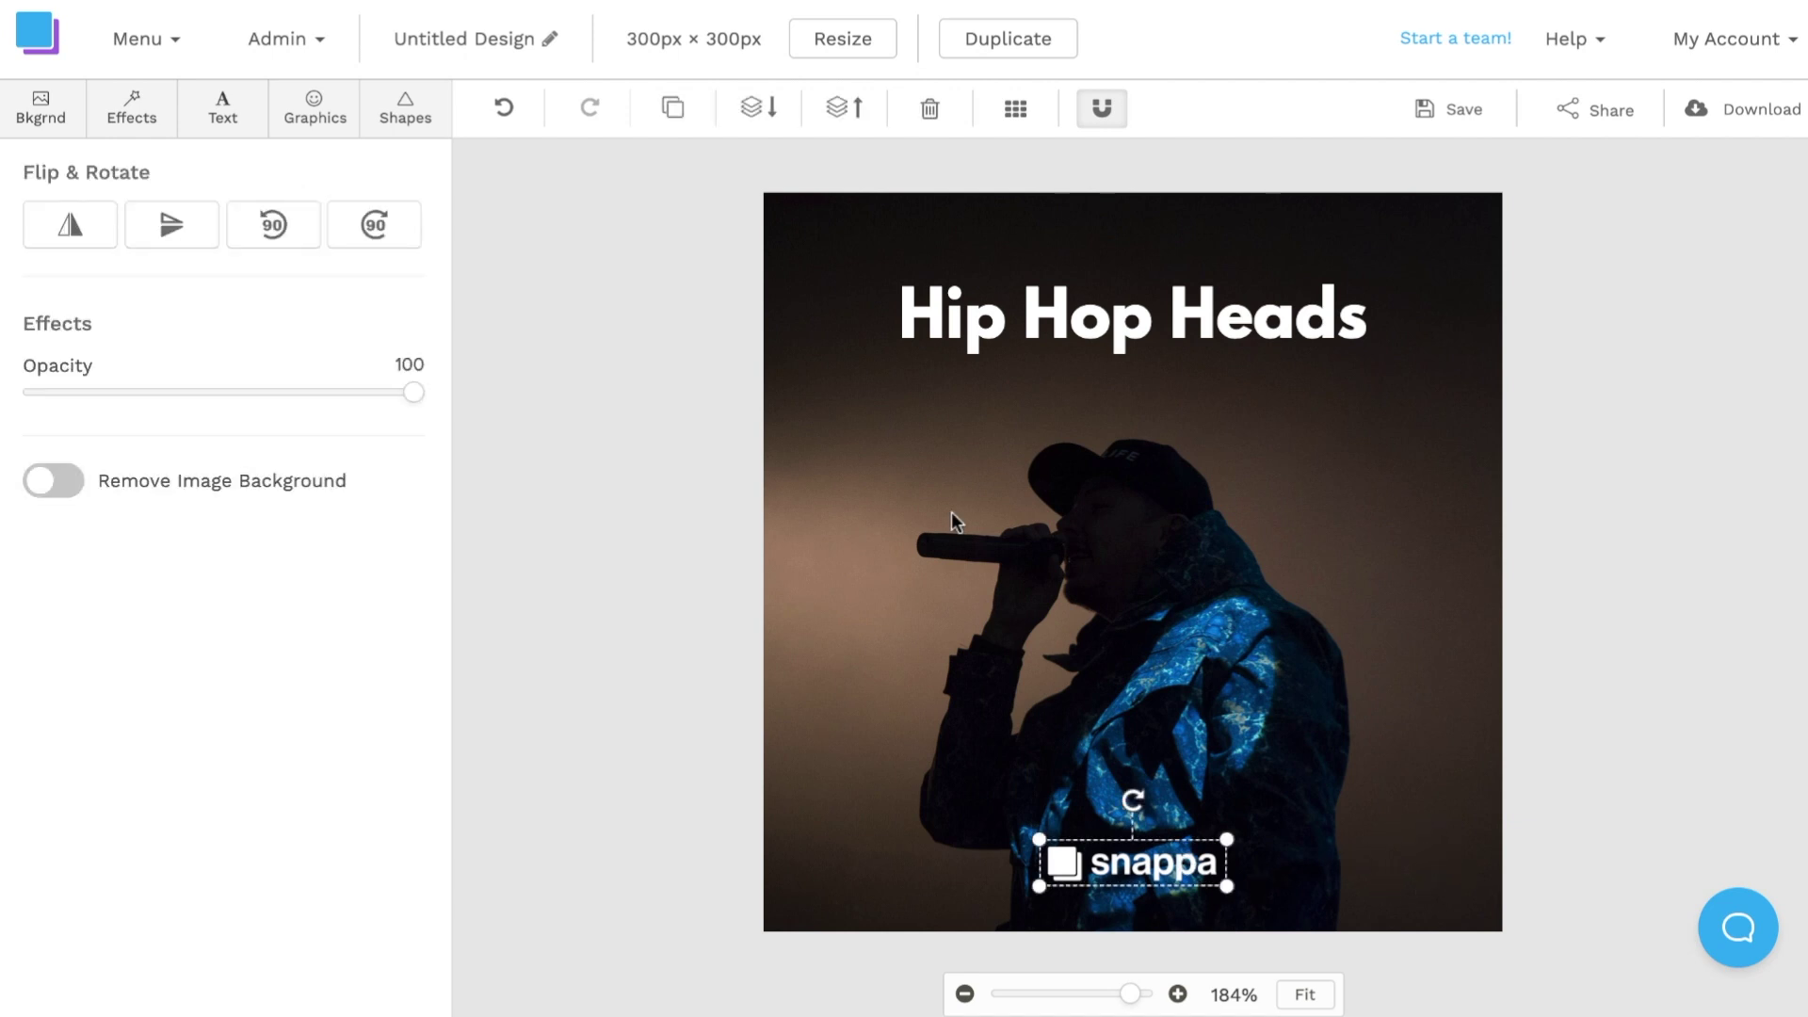
{"action": "left_click", "coordinate": [927, 111]}
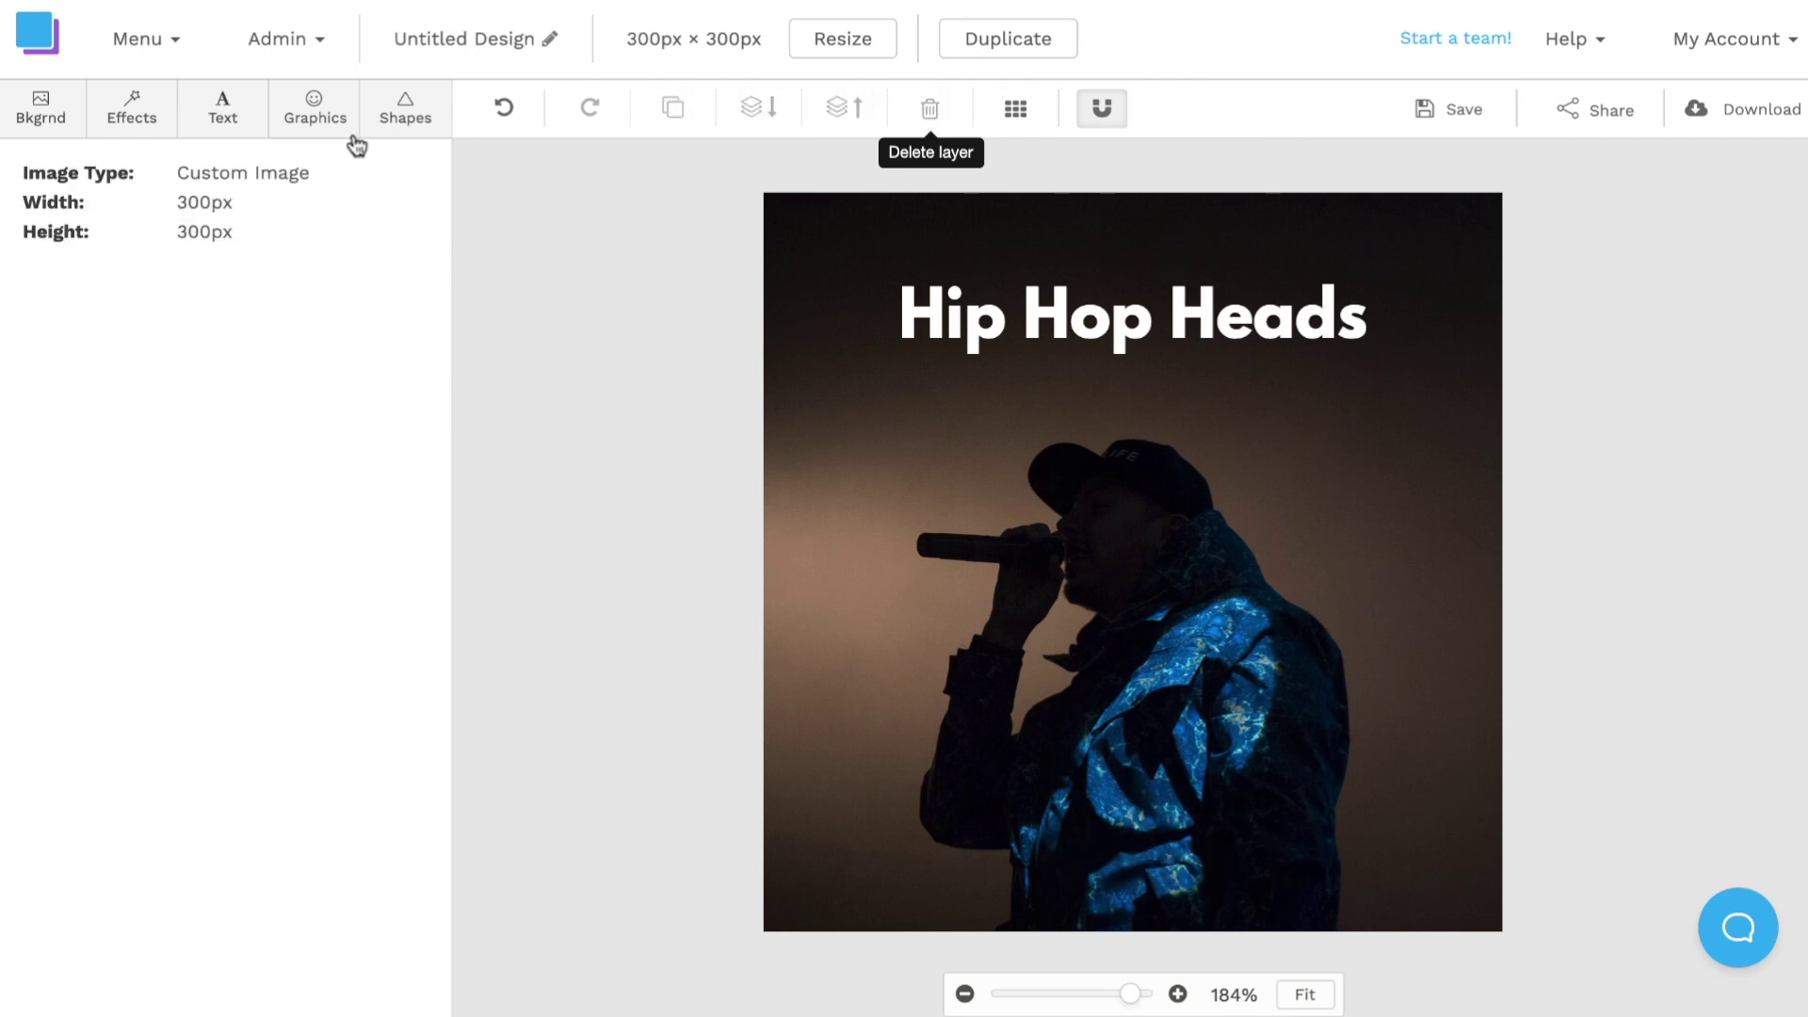
{"action": "left_click", "coordinate": [323, 117]}
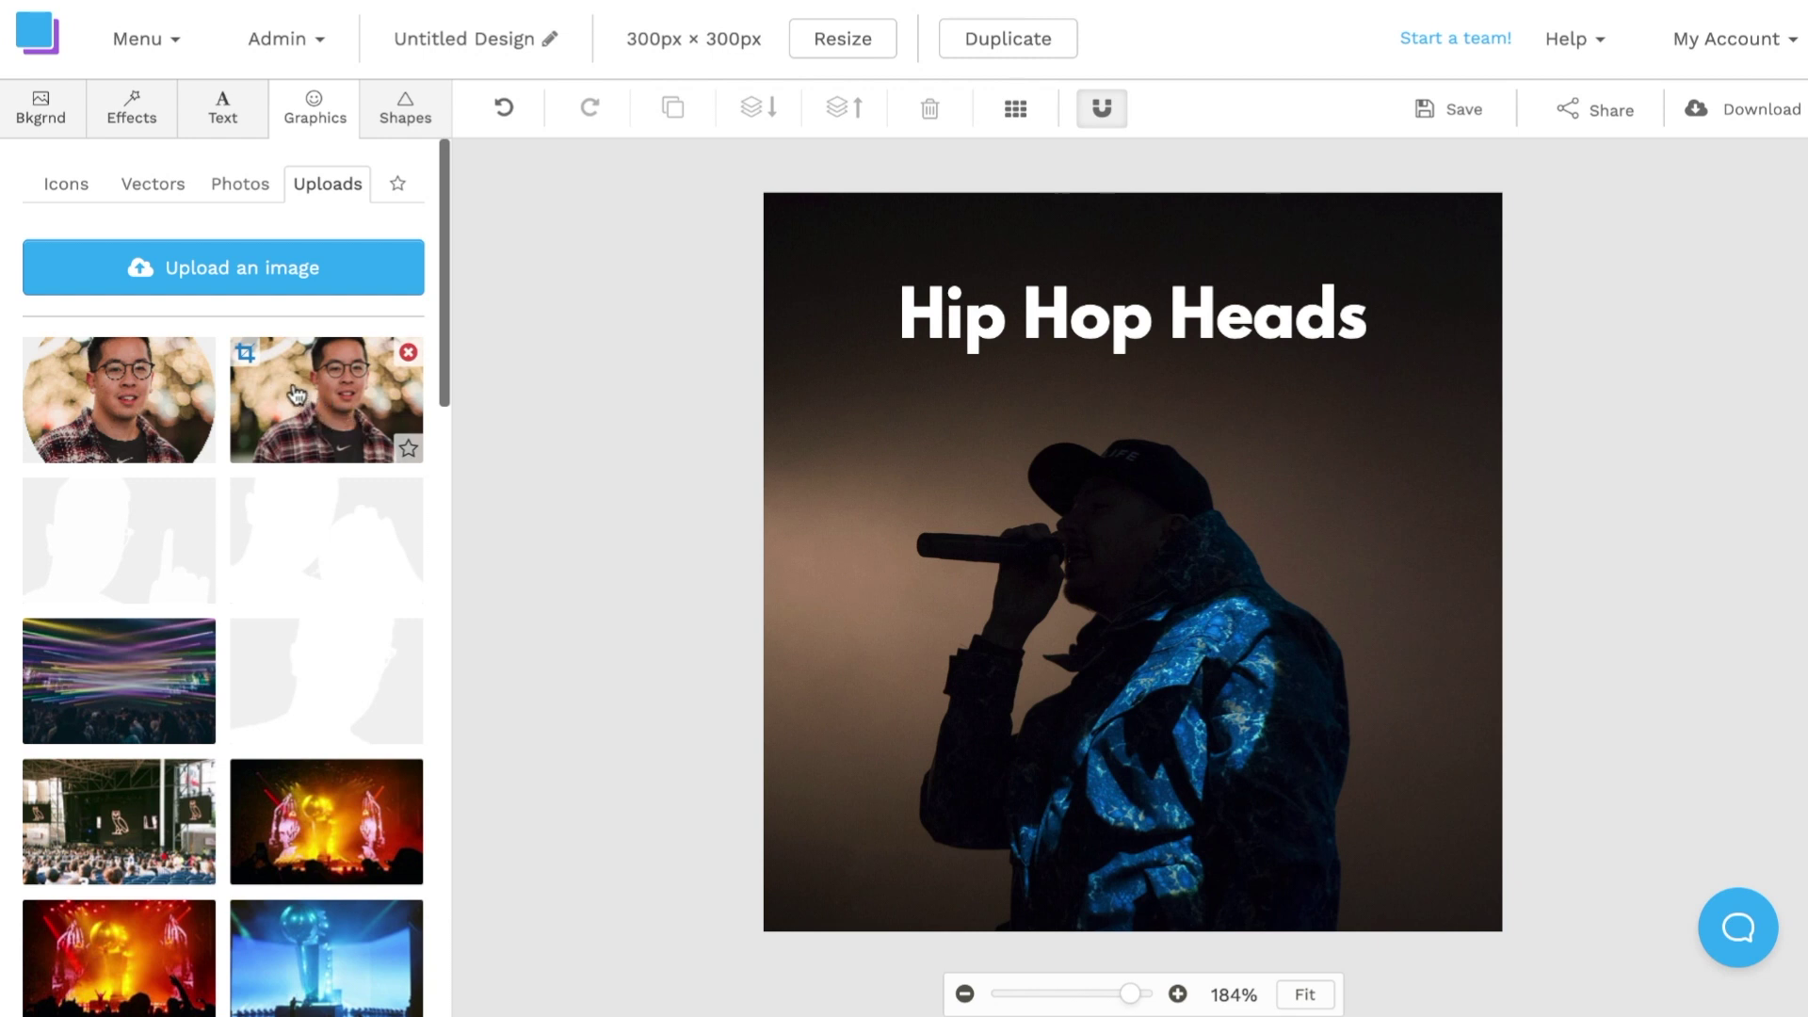
Step: Crop the uploaded portrait to a circle tightened around the face, and accept it
{"action": "left_click", "coordinate": [247, 355]}
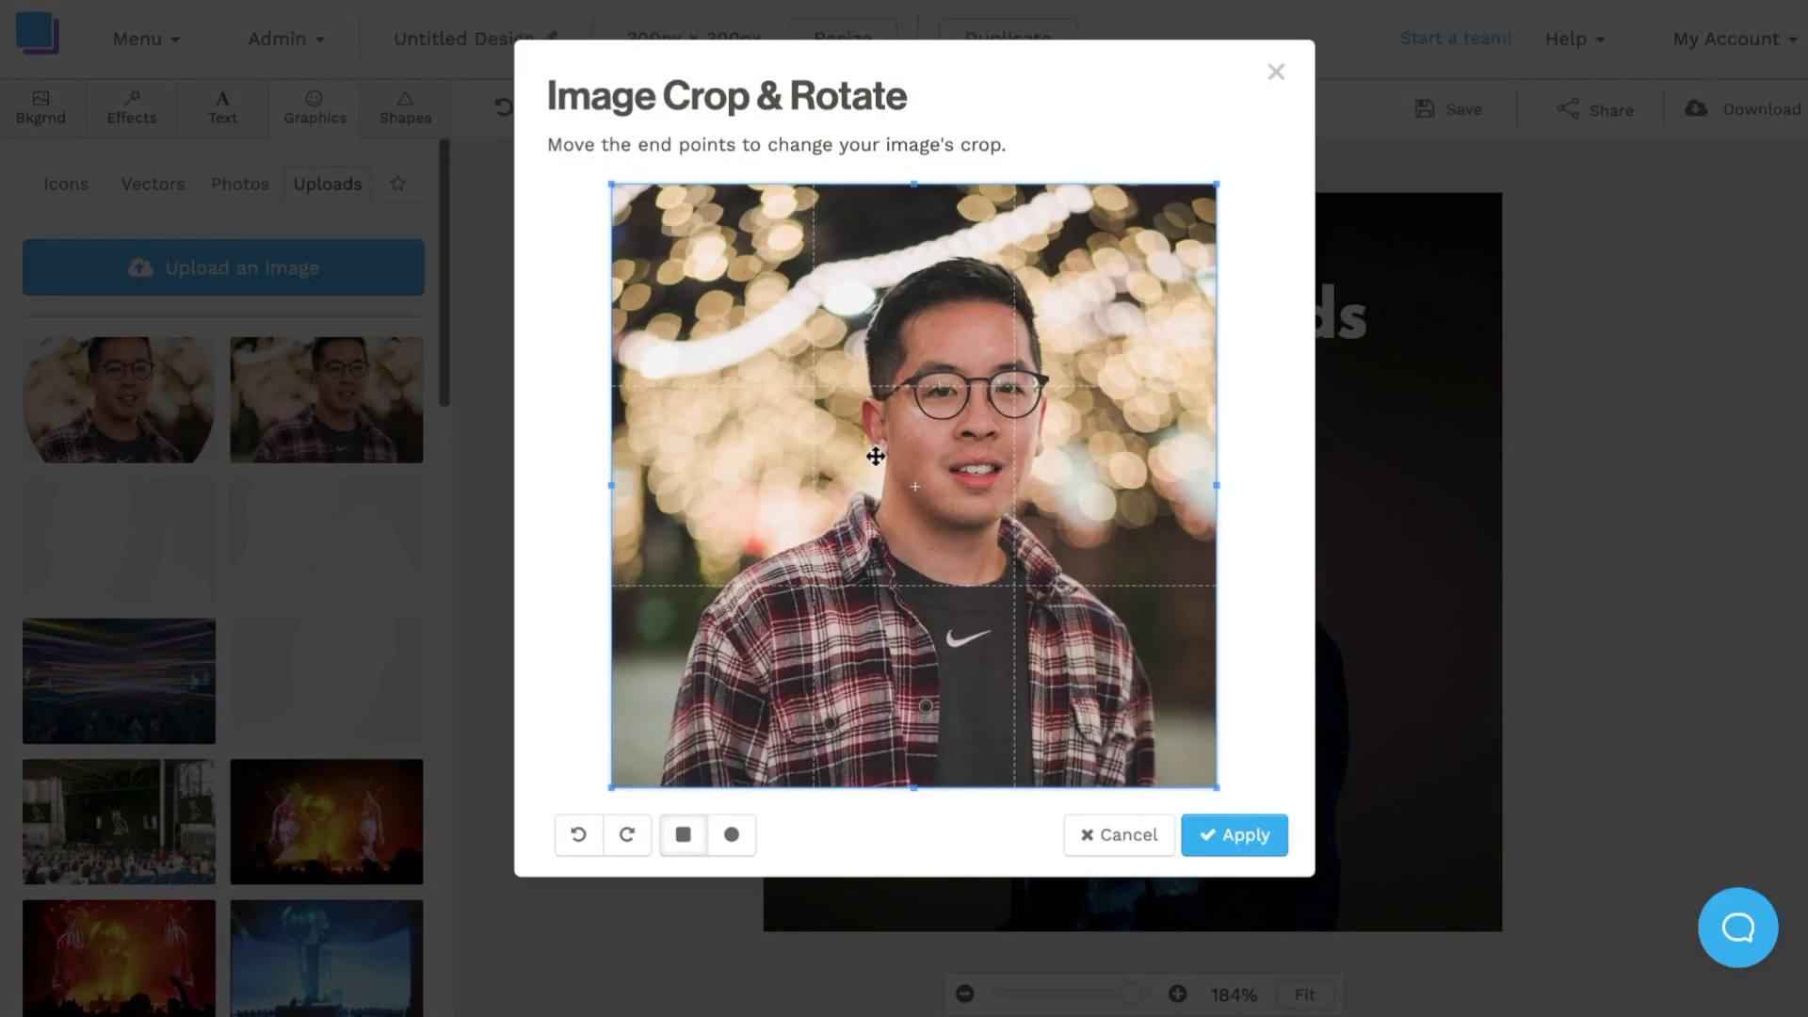
{"action": "left_click", "coordinate": [733, 836]}
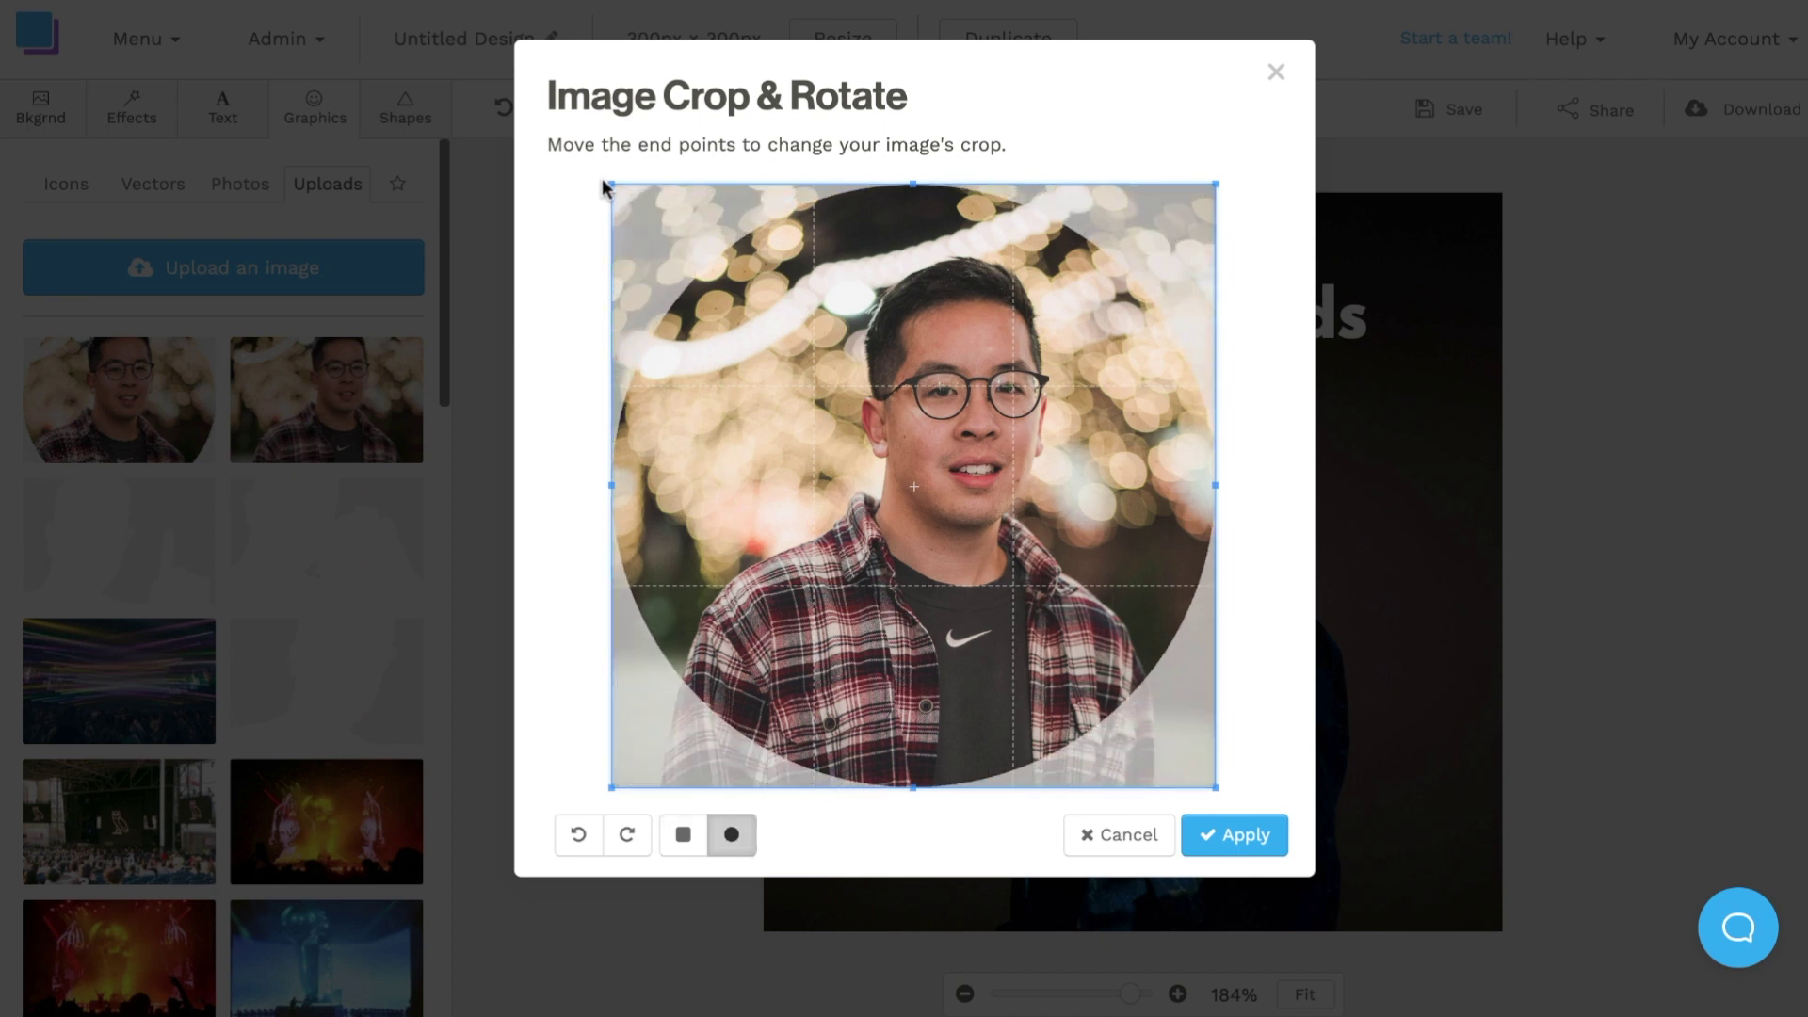
{"action": "left_click_drag", "start_coordinate": [611, 184], "coordinate": [653, 210]}
{"action": "left_click_drag", "start_coordinate": [670, 223], "coordinate": [683, 232]}
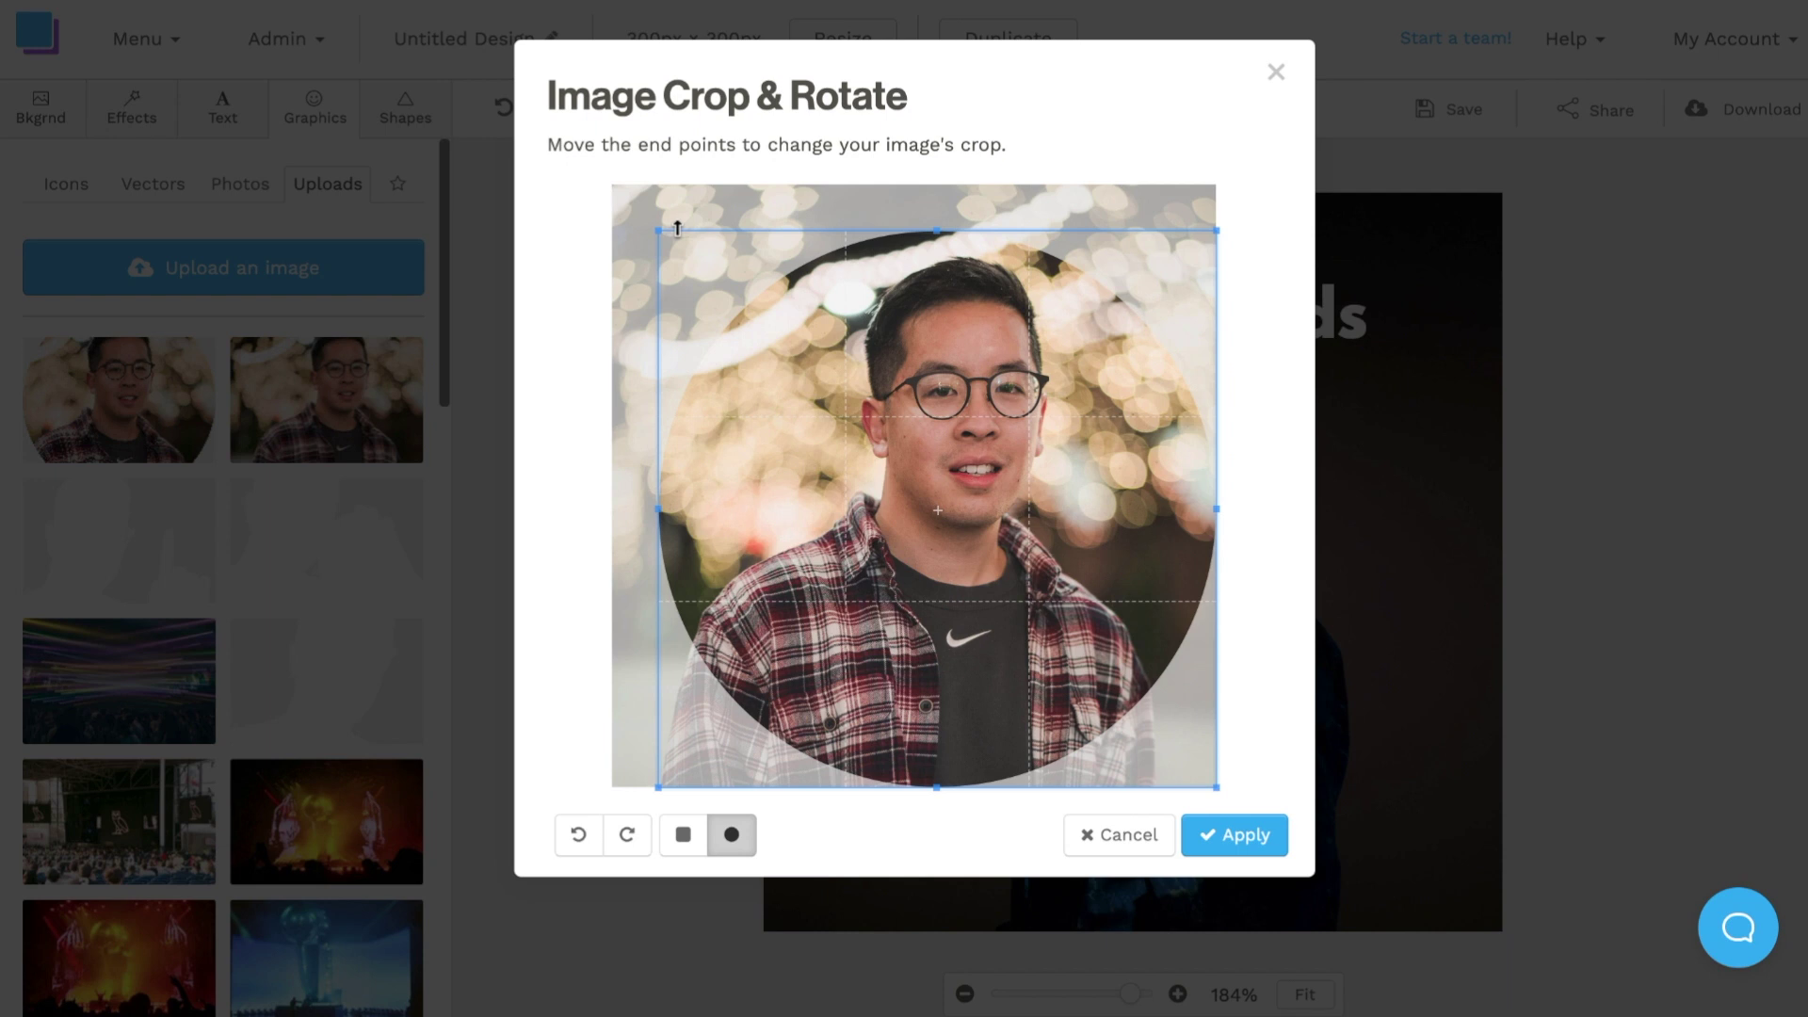
{"action": "left_click_drag", "start_coordinate": [1024, 469], "coordinate": [1032, 459]}
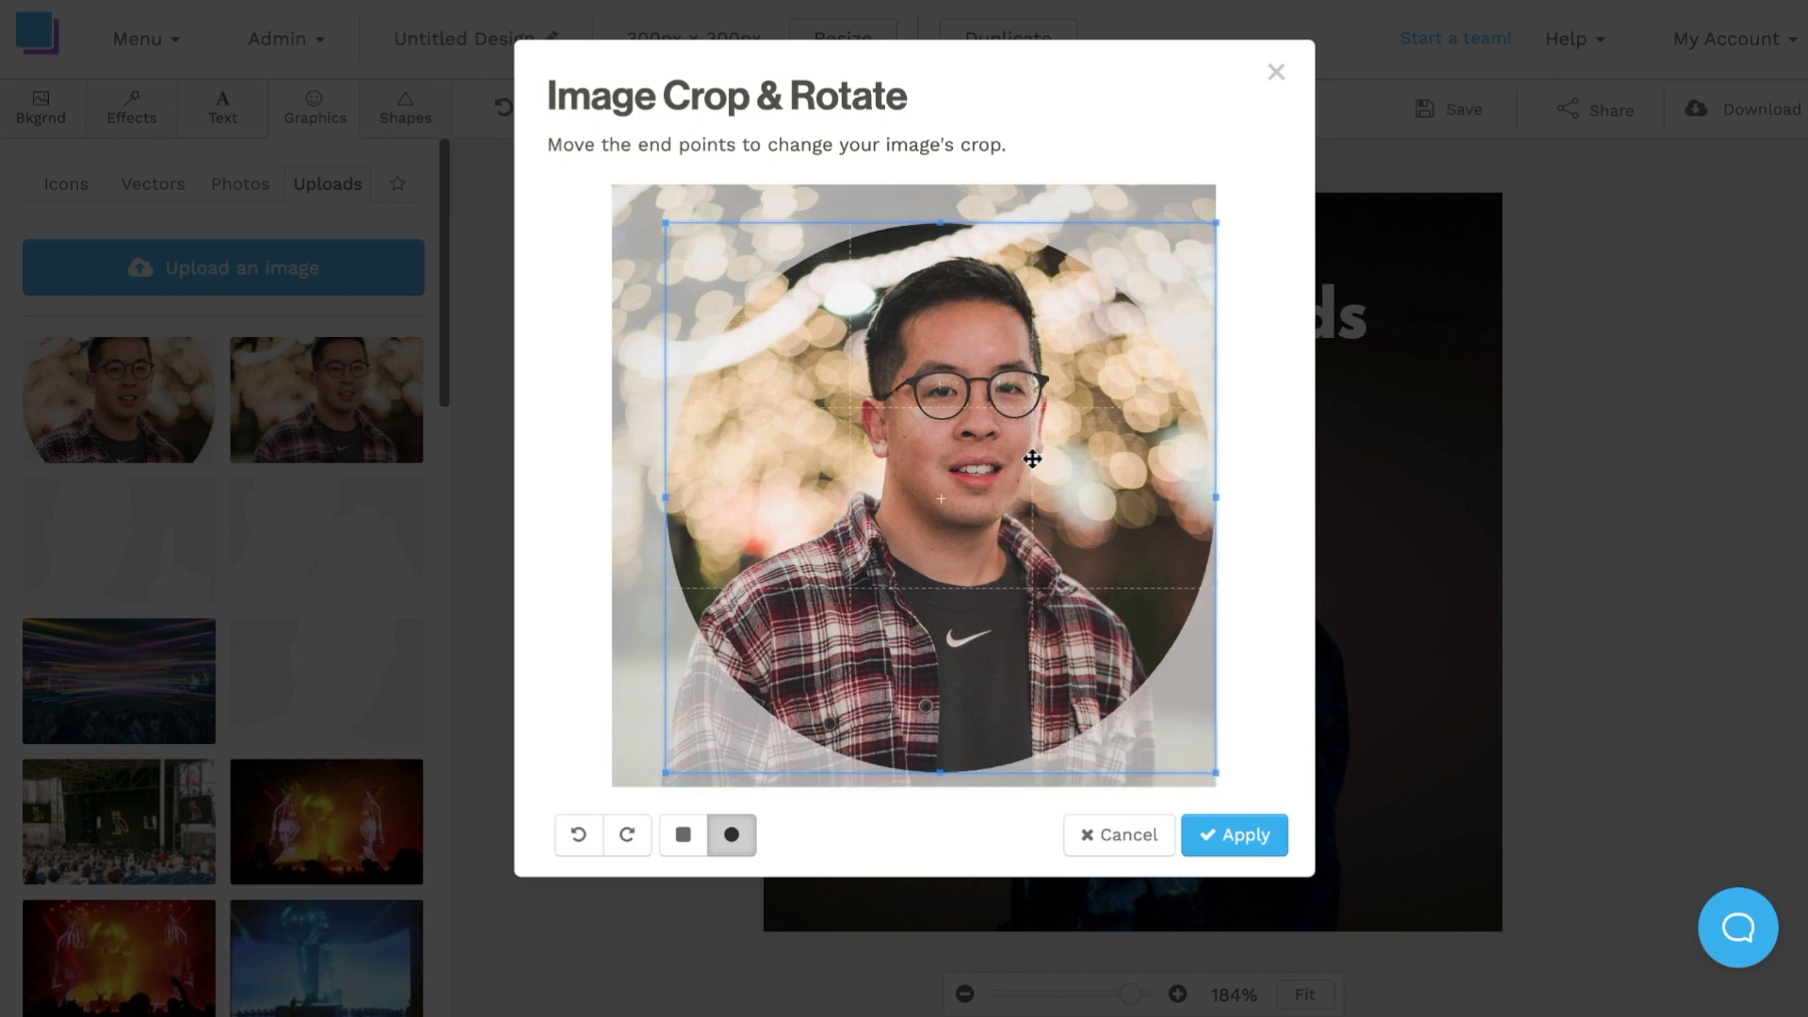
{"action": "left_click", "coordinate": [1239, 852]}
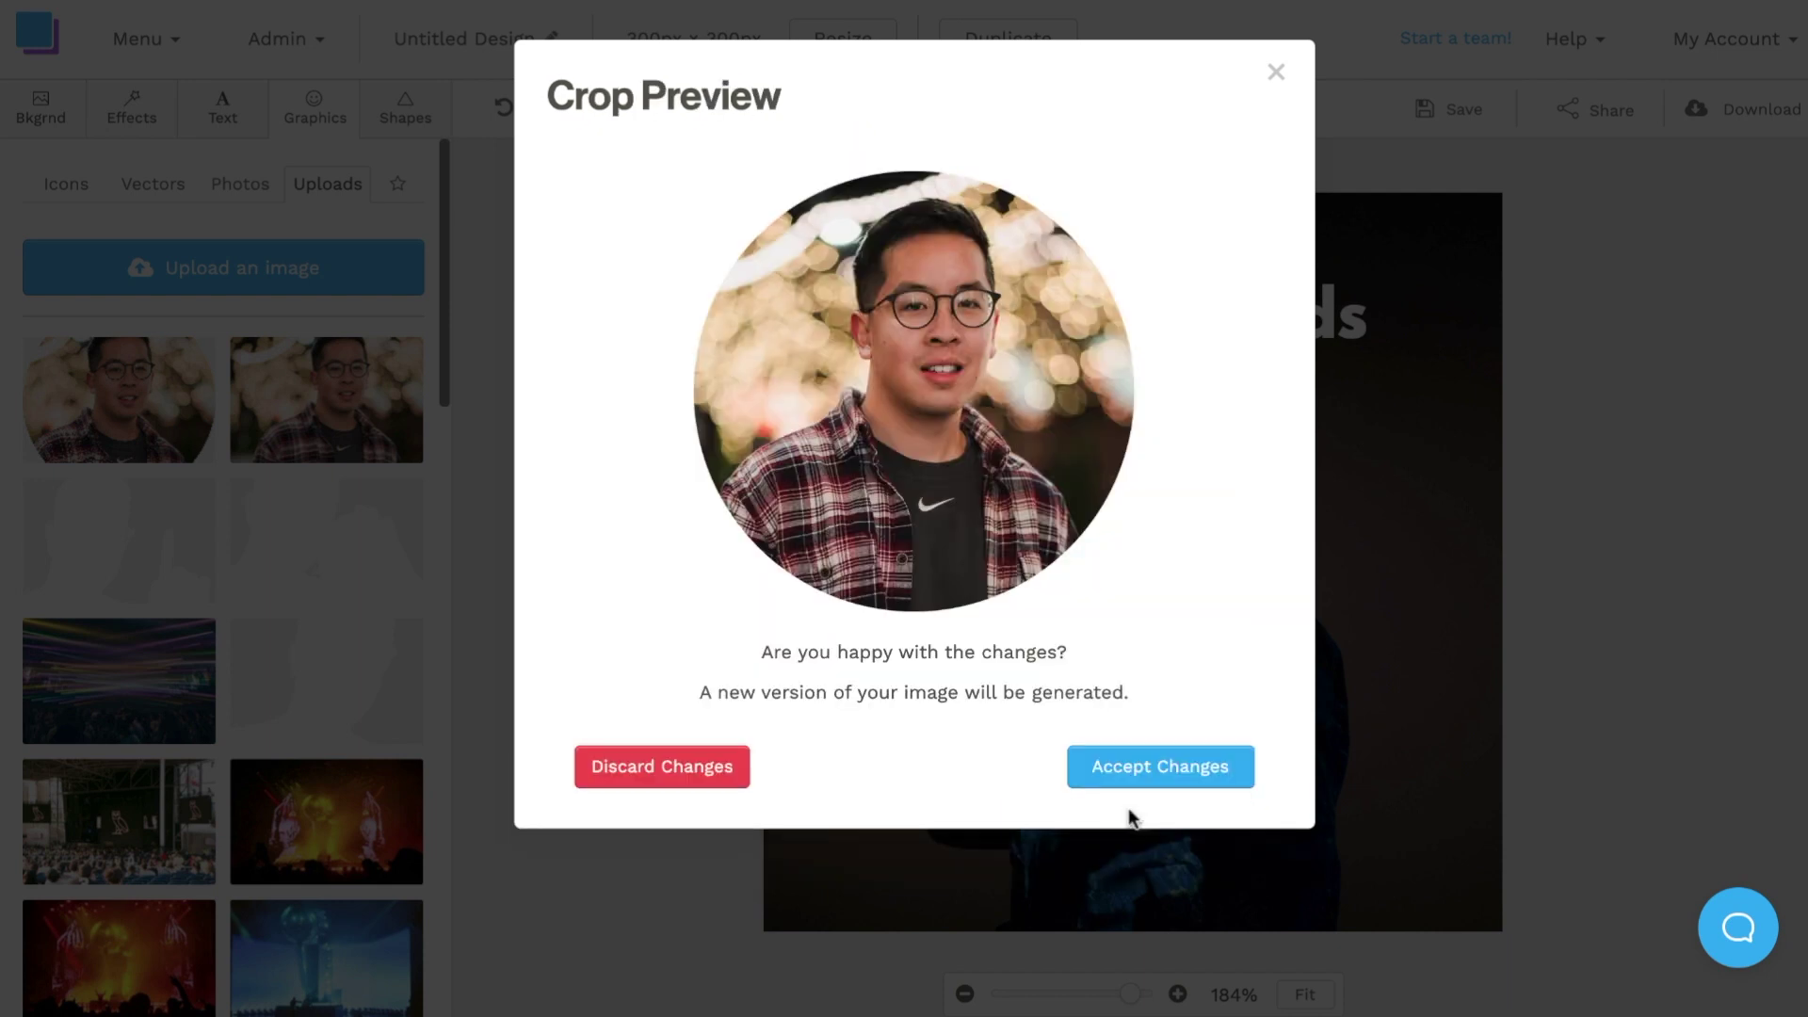
{"action": "left_click", "coordinate": [1147, 782]}
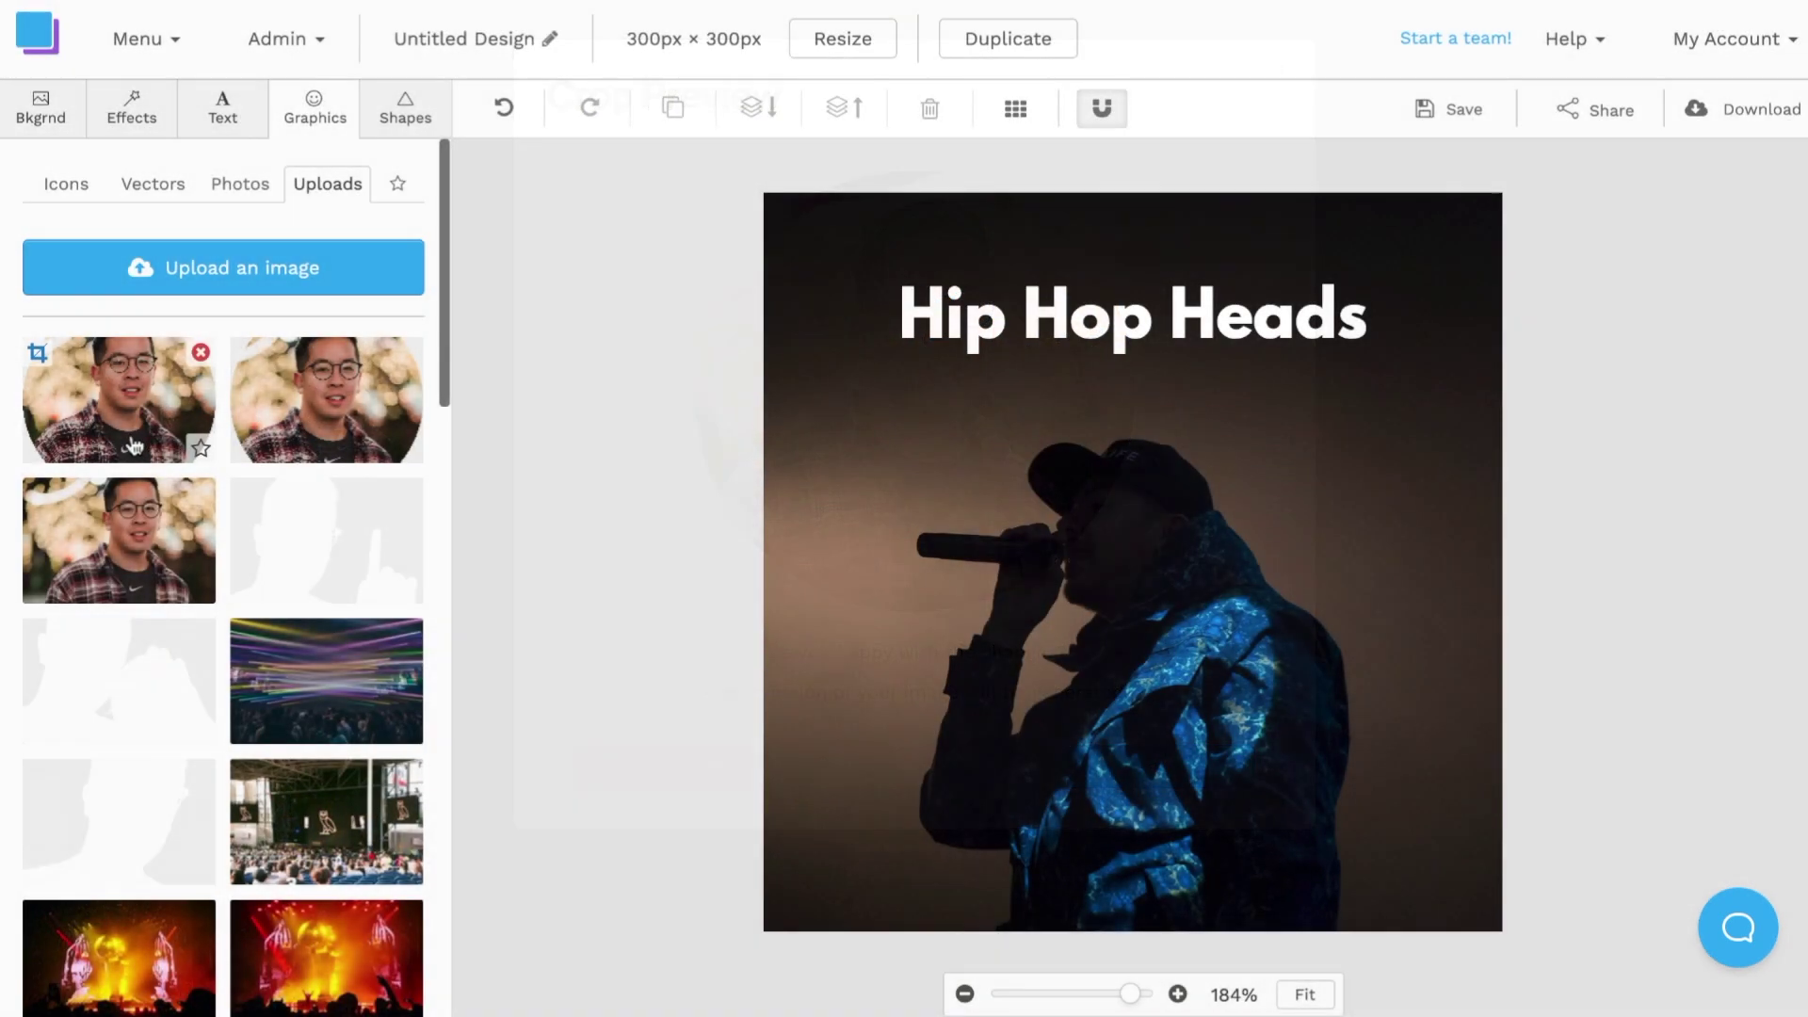
Step: Add the circular portrait, shrink it, and move it to the lower-right corner
{"action": "left_click", "coordinate": [121, 421]}
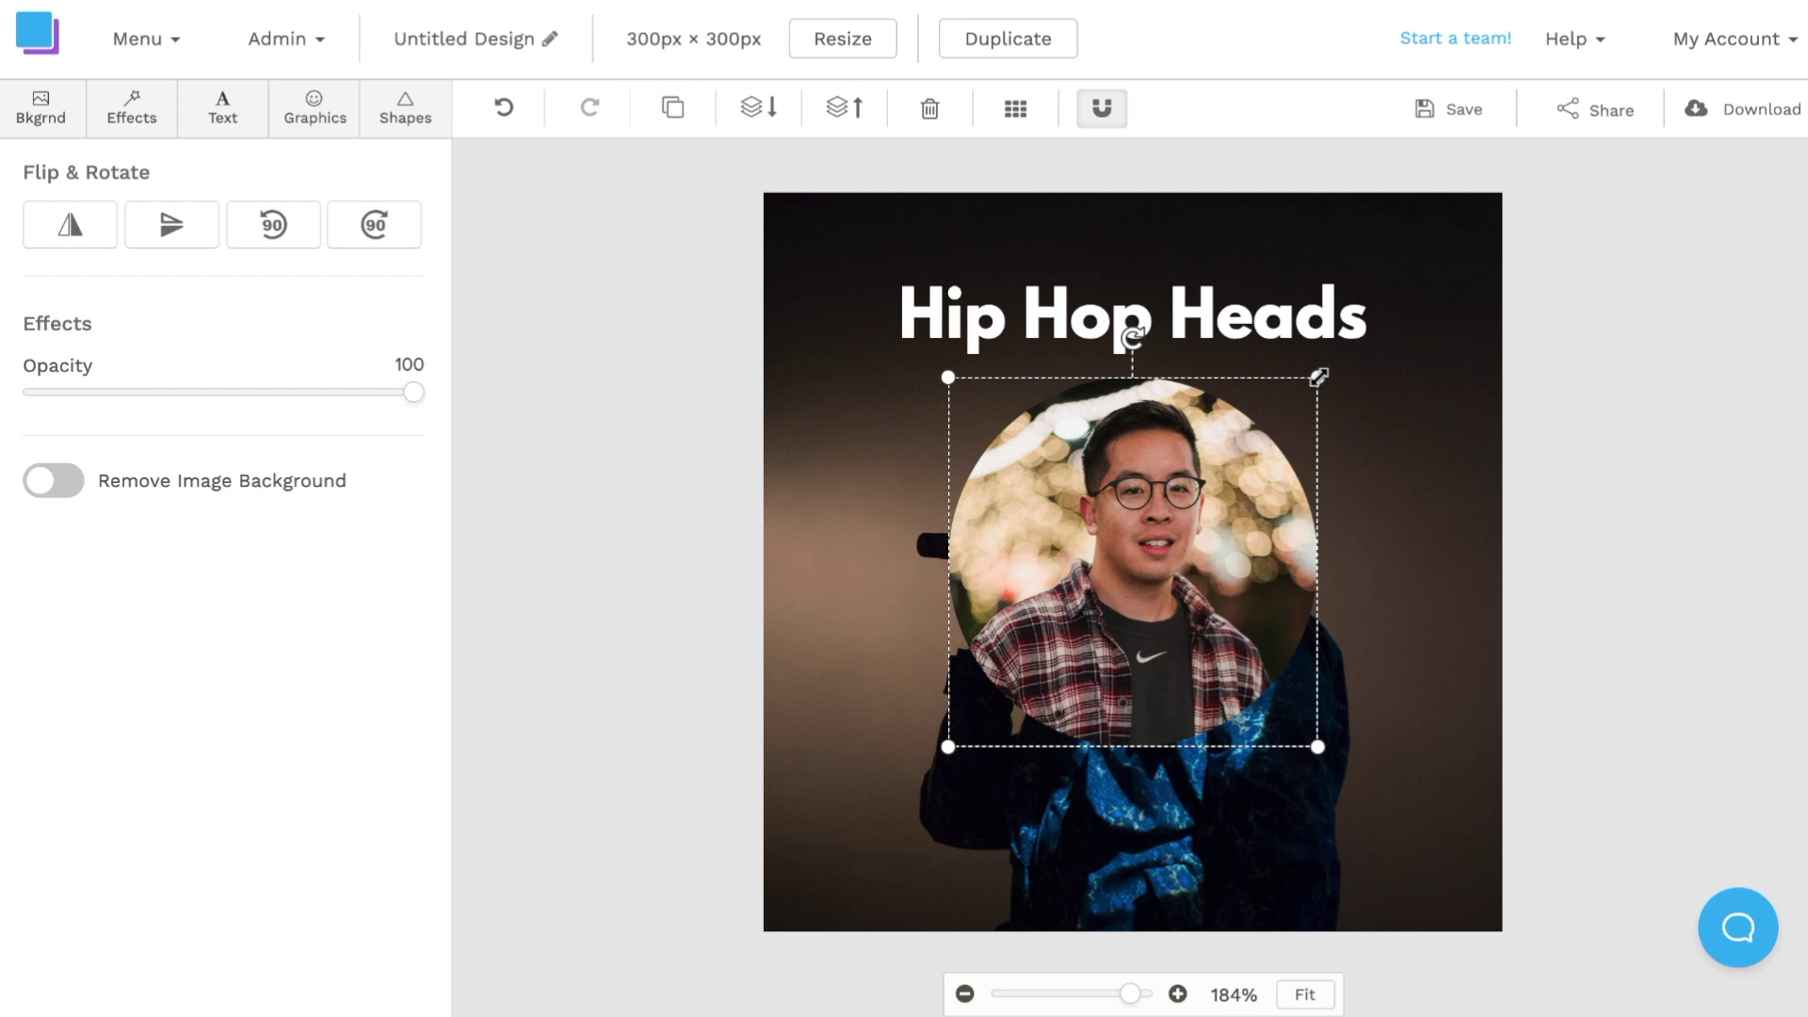
{"action": "left_click_drag", "start_coordinate": [1318, 377], "coordinate": [1090, 618]}
{"action": "left_click_drag", "start_coordinate": [1025, 687], "coordinate": [1380, 845]}
Step: Deselect the portrait, then scroll Spotify's Hip Hop page and open the I Love My '90s Hip-Hop card
{"action": "left_click", "coordinate": [1646, 789]}
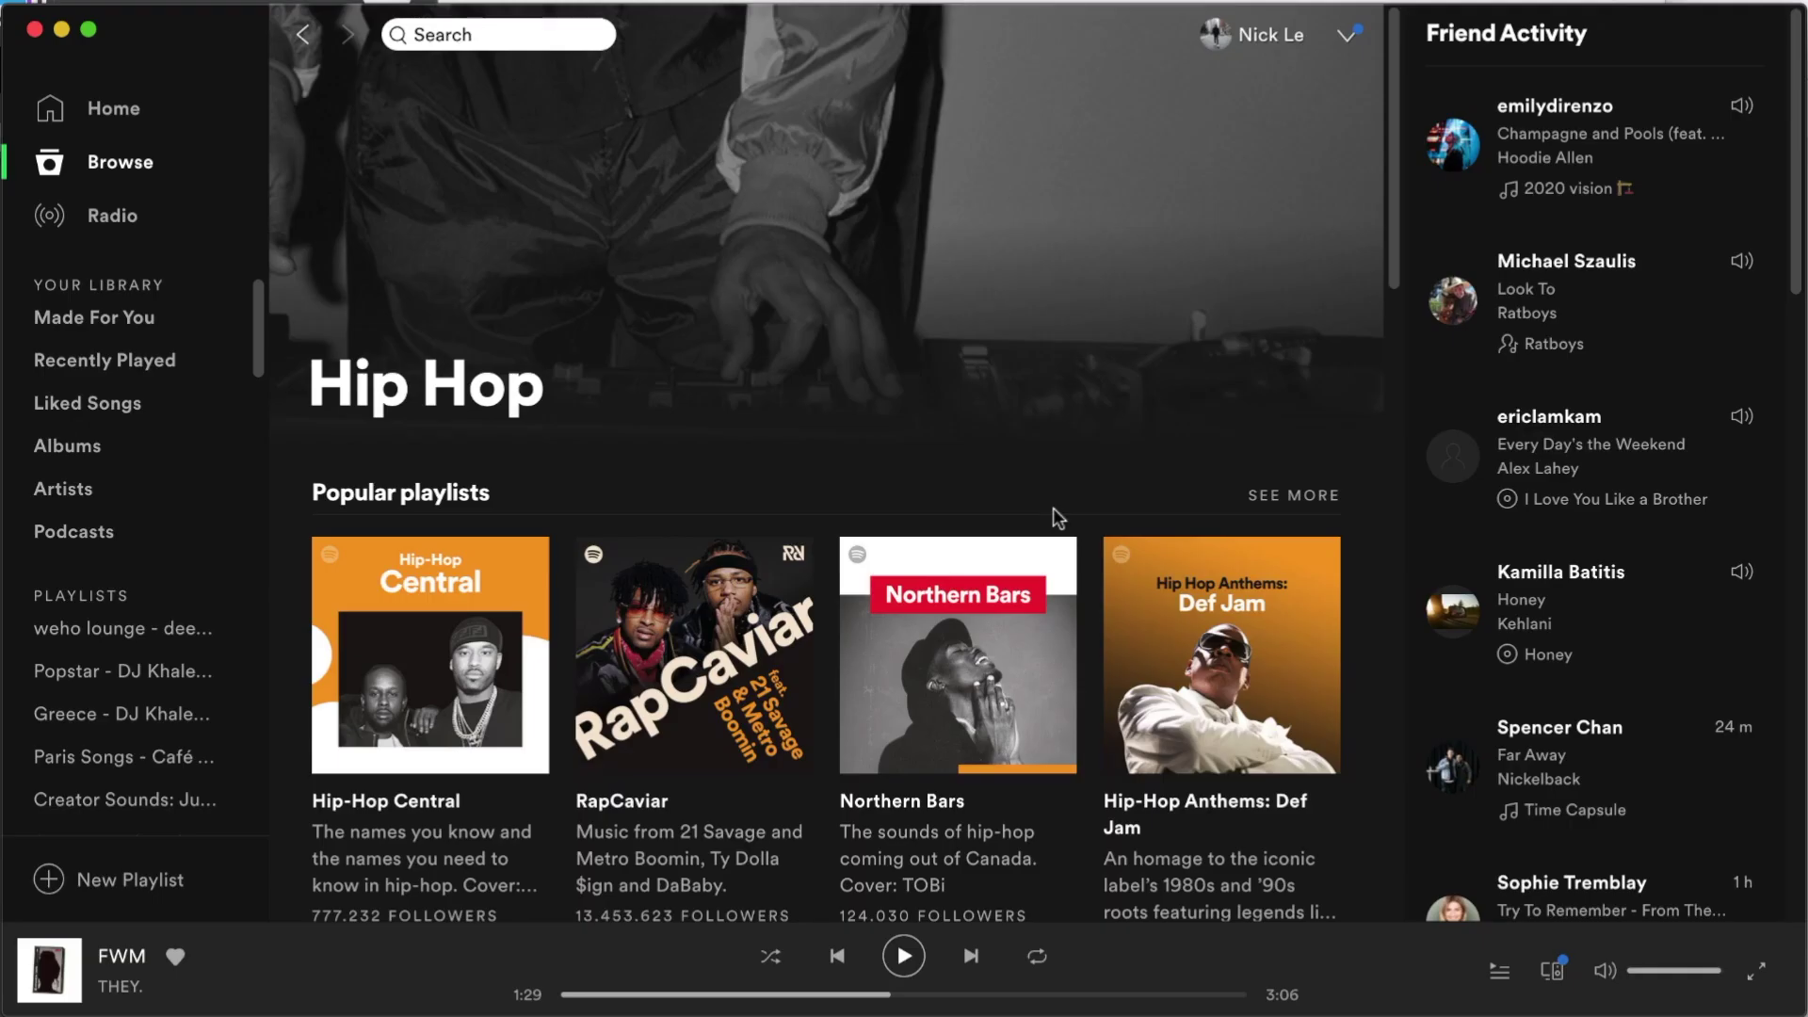
{"action": "scroll", "coordinate": [1060, 523], "scroll_direction": "down", "scroll_amount": 5}
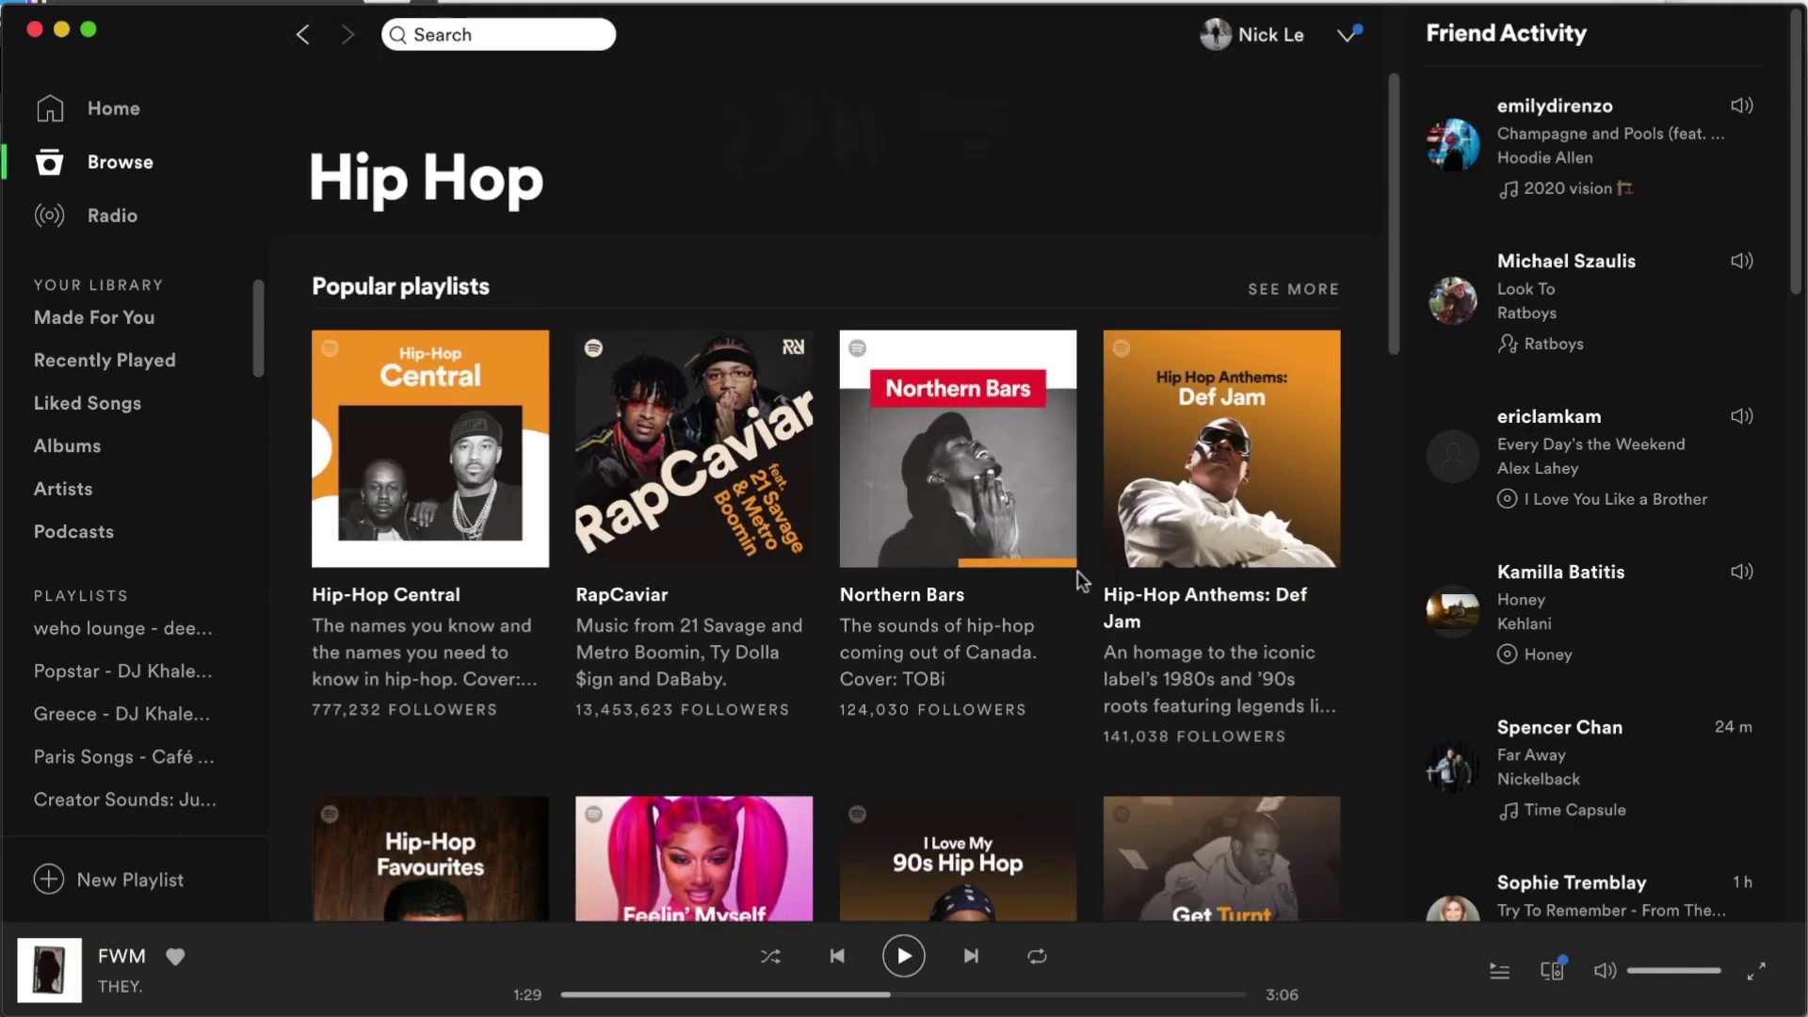
{"action": "scroll", "coordinate": [1085, 591], "scroll_direction": "down", "scroll_amount": 3}
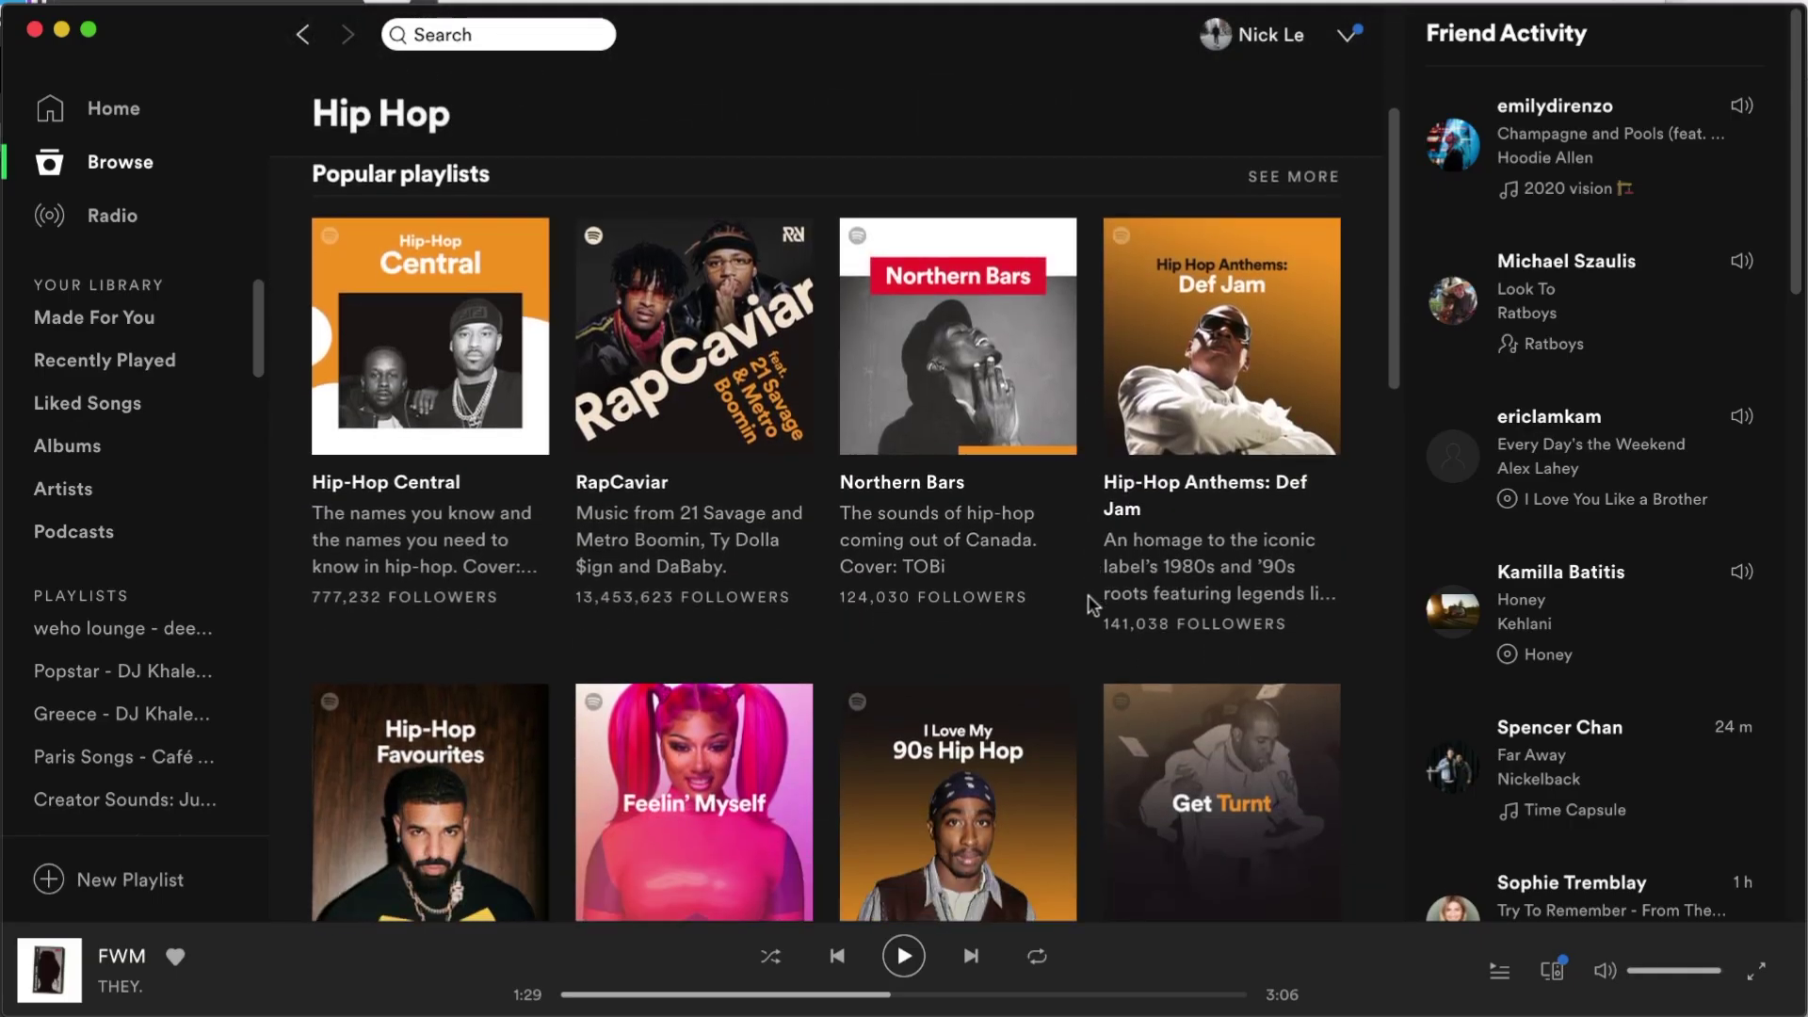
{"action": "scroll", "coordinate": [1097, 621], "scroll_direction": "down", "scroll_amount": 3}
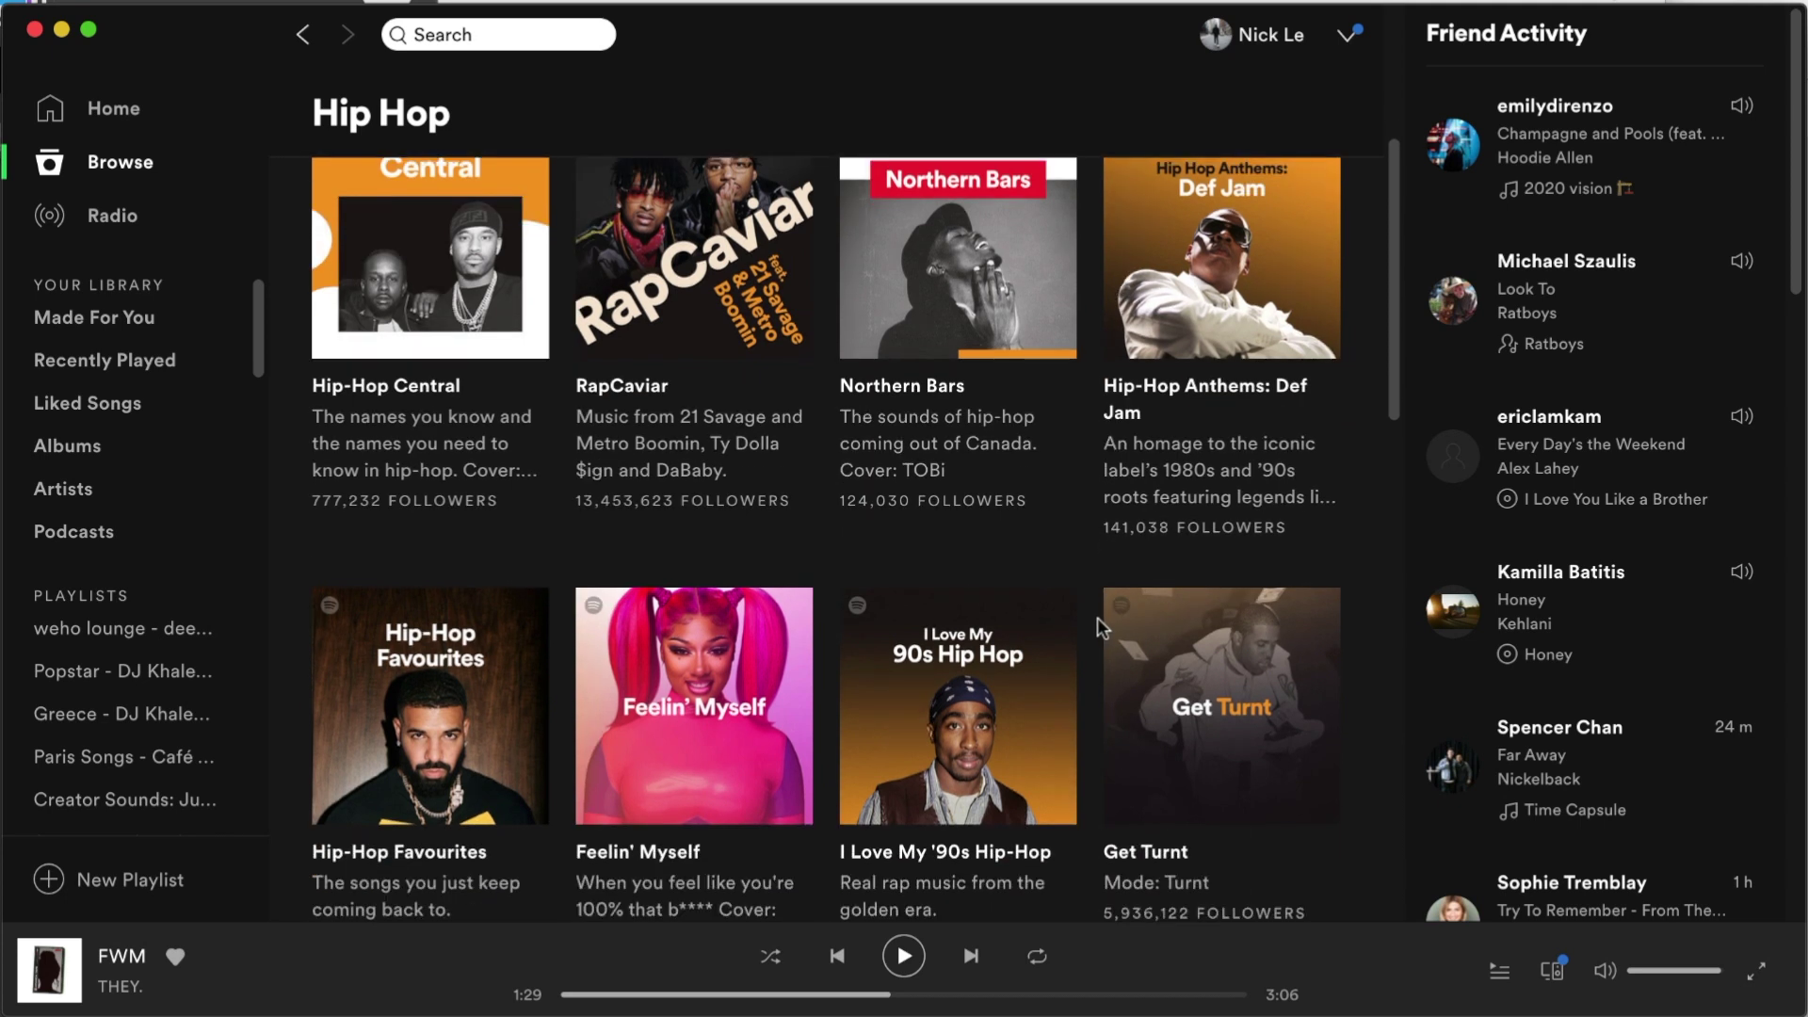
{"action": "scroll", "coordinate": [1096, 623], "scroll_direction": "down", "scroll_amount": 2}
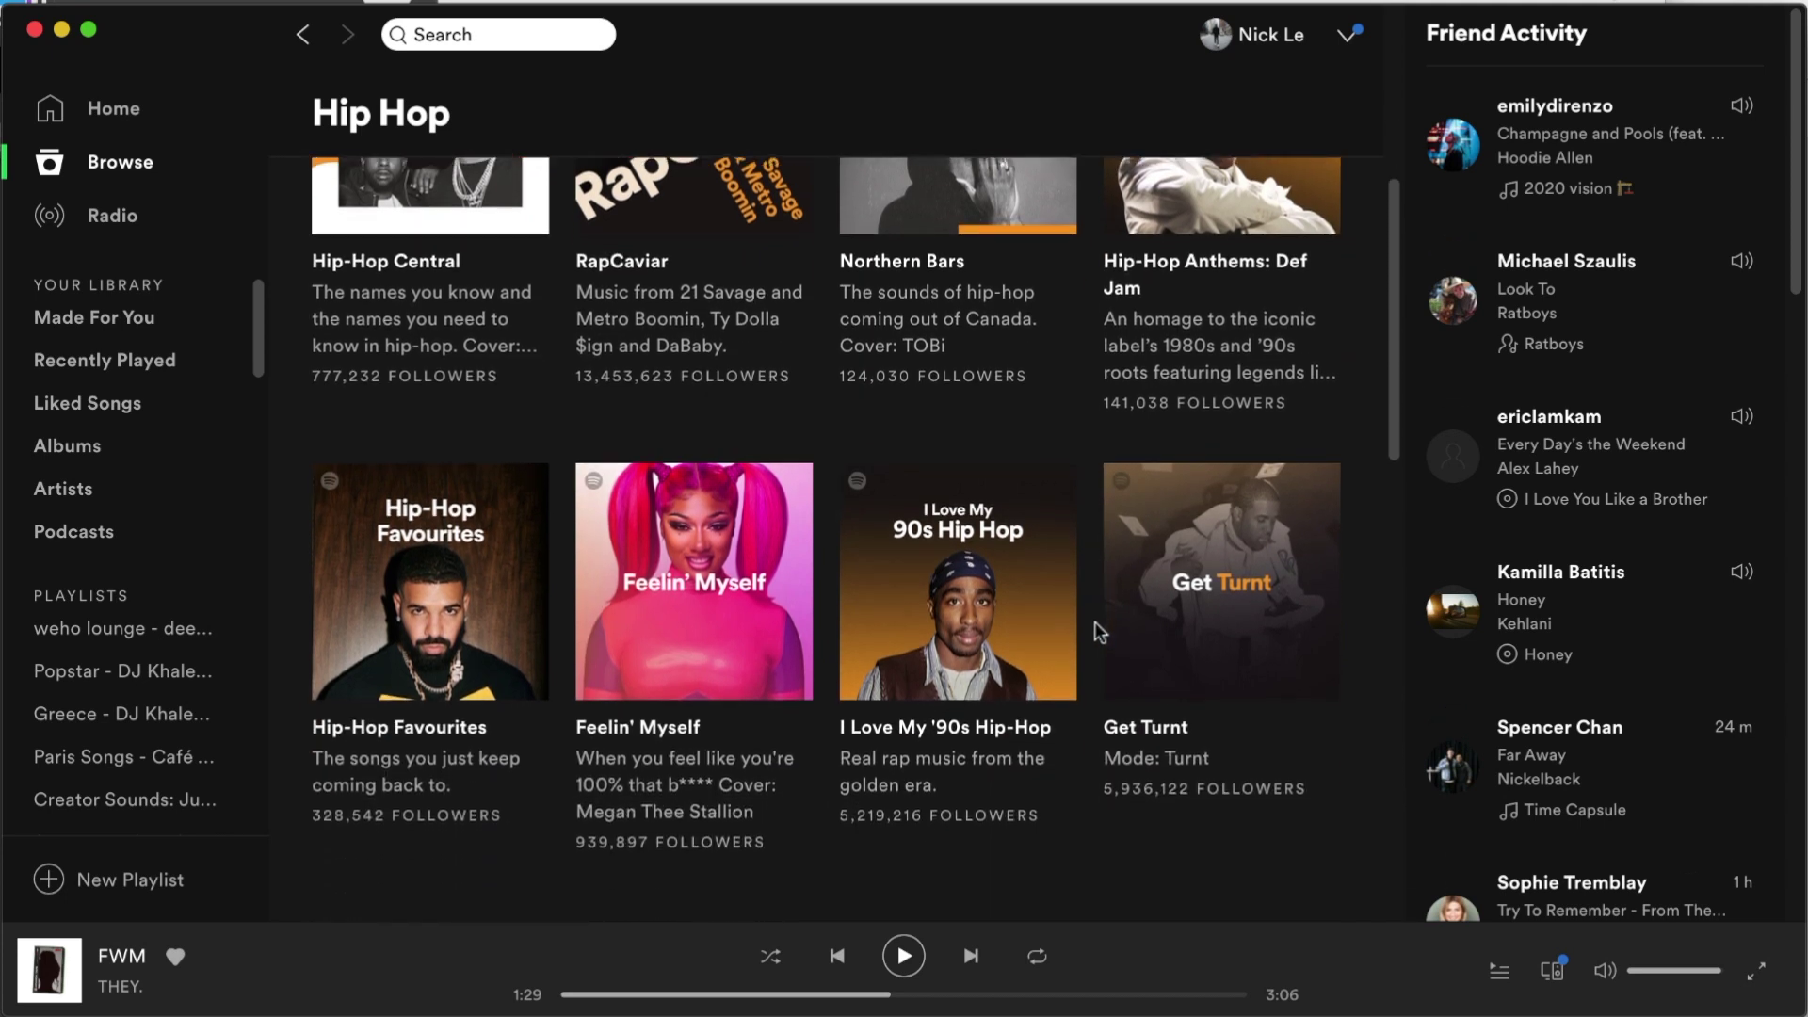
{"action": "scroll", "coordinate": [1095, 589], "scroll_direction": "down", "scroll_amount": 1}
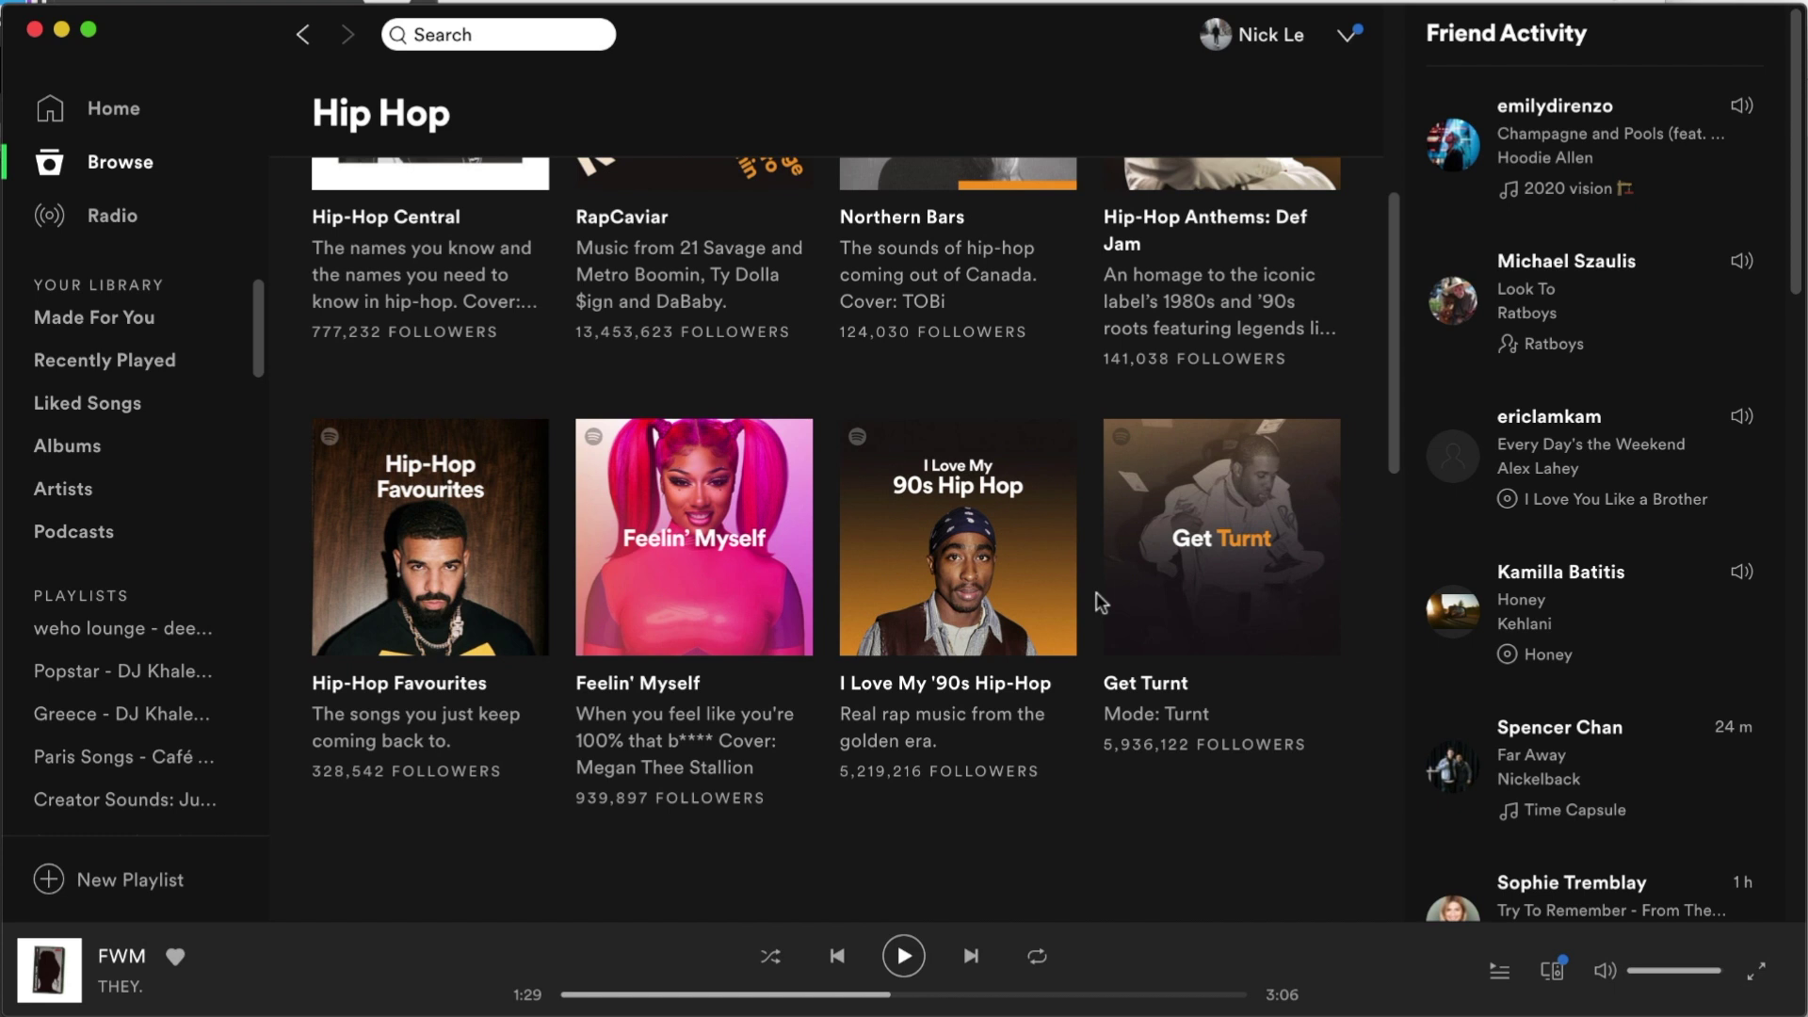
{"action": "scroll", "coordinate": [1104, 609], "scroll_direction": "down", "scroll_amount": 1}
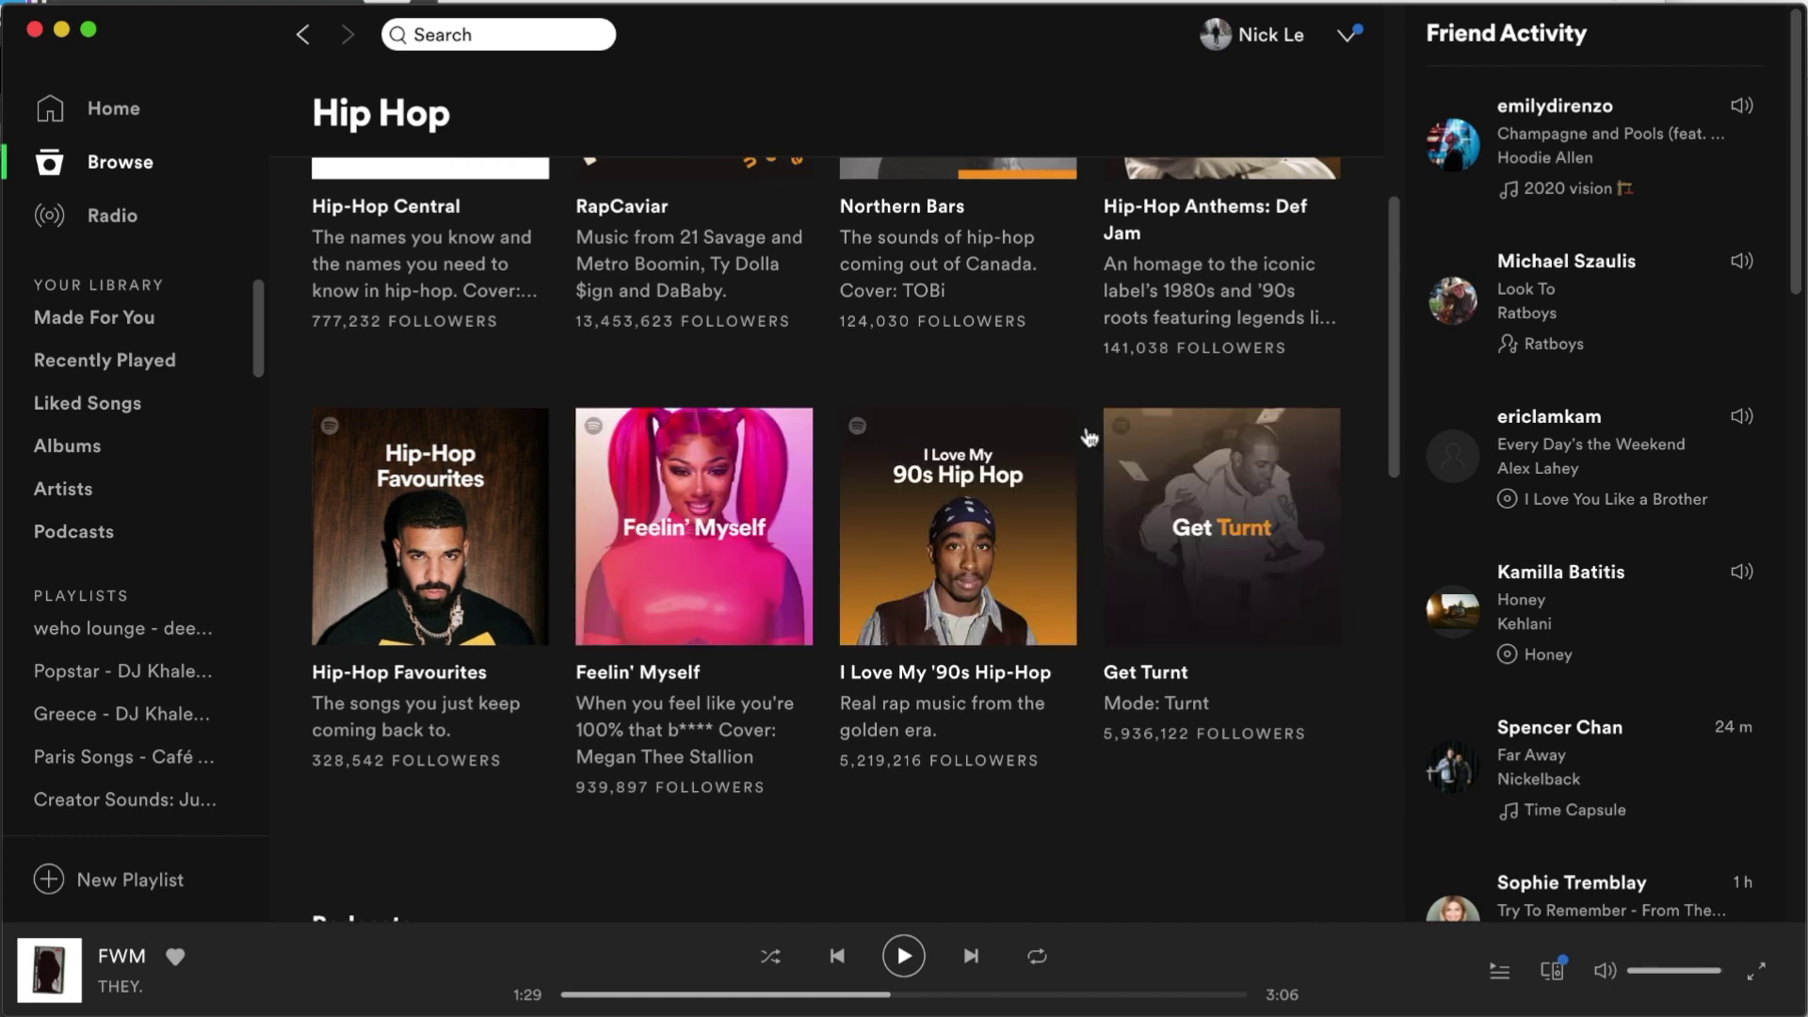
{"action": "left_click", "coordinate": [1036, 644]}
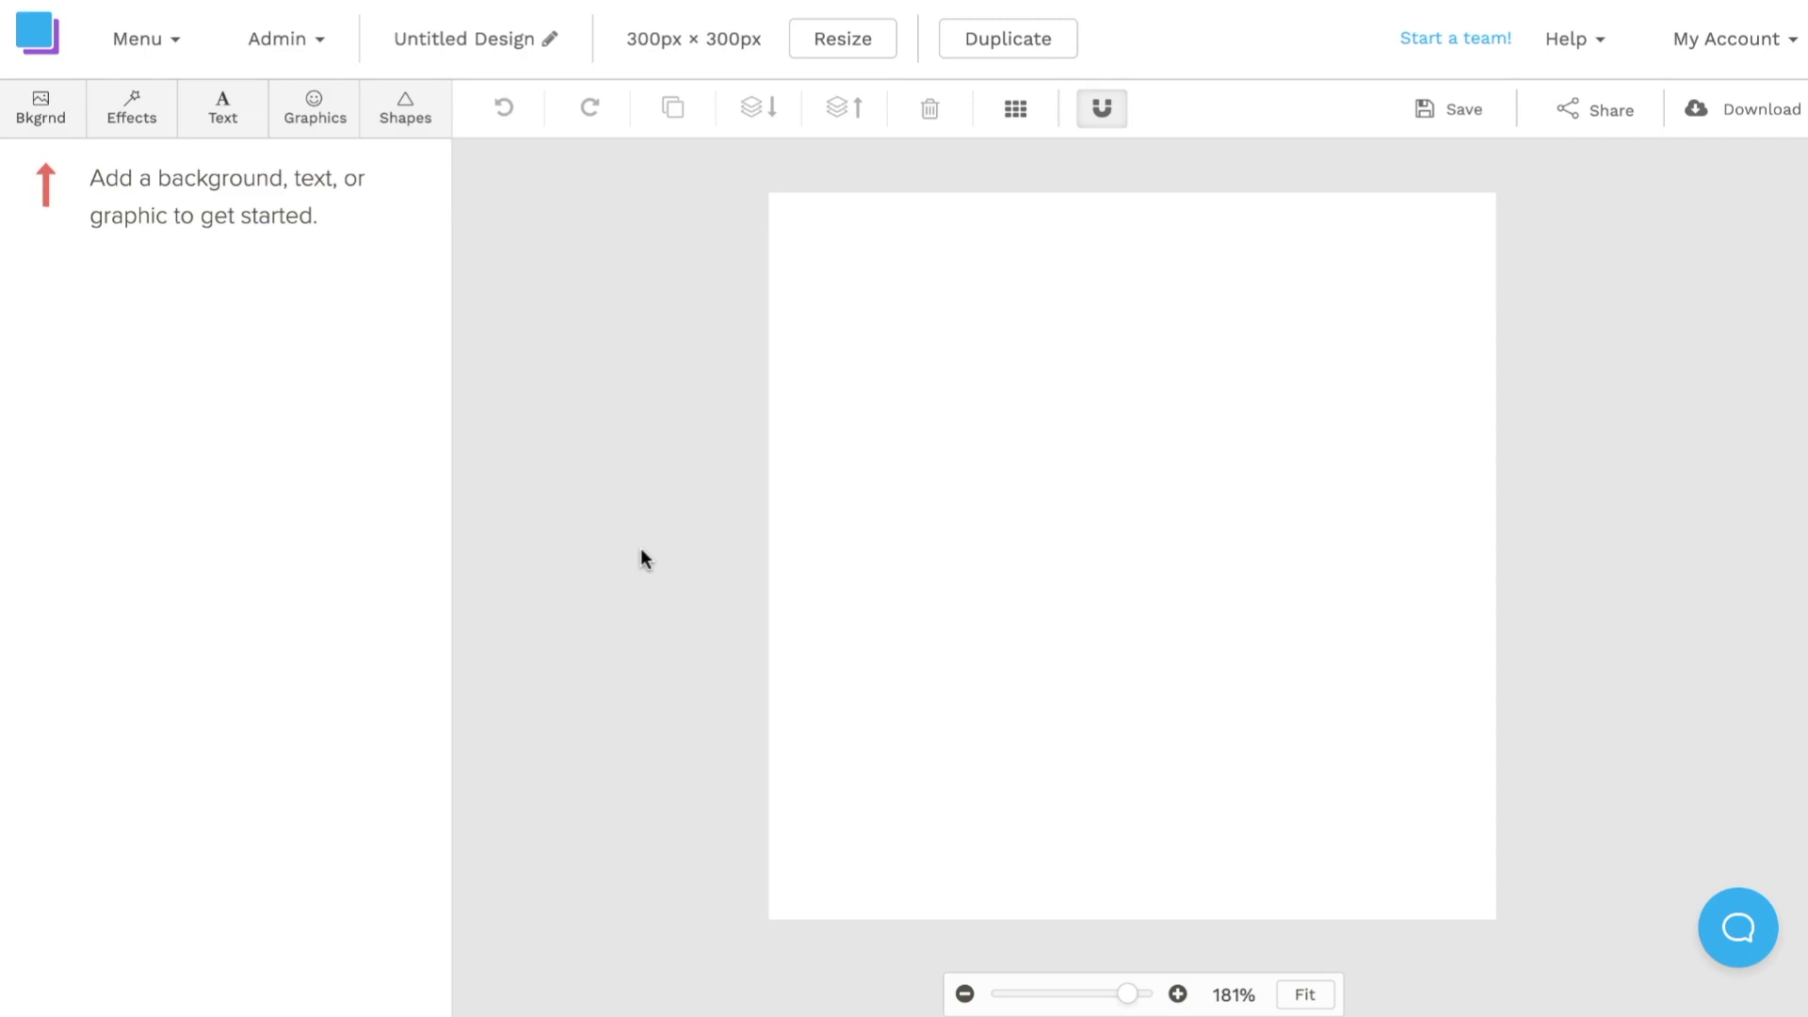
Step: Apply the dark teal-to-purple gradient pattern background and flip it vertically so purple is on top
{"action": "left_click", "coordinate": [42, 108]}
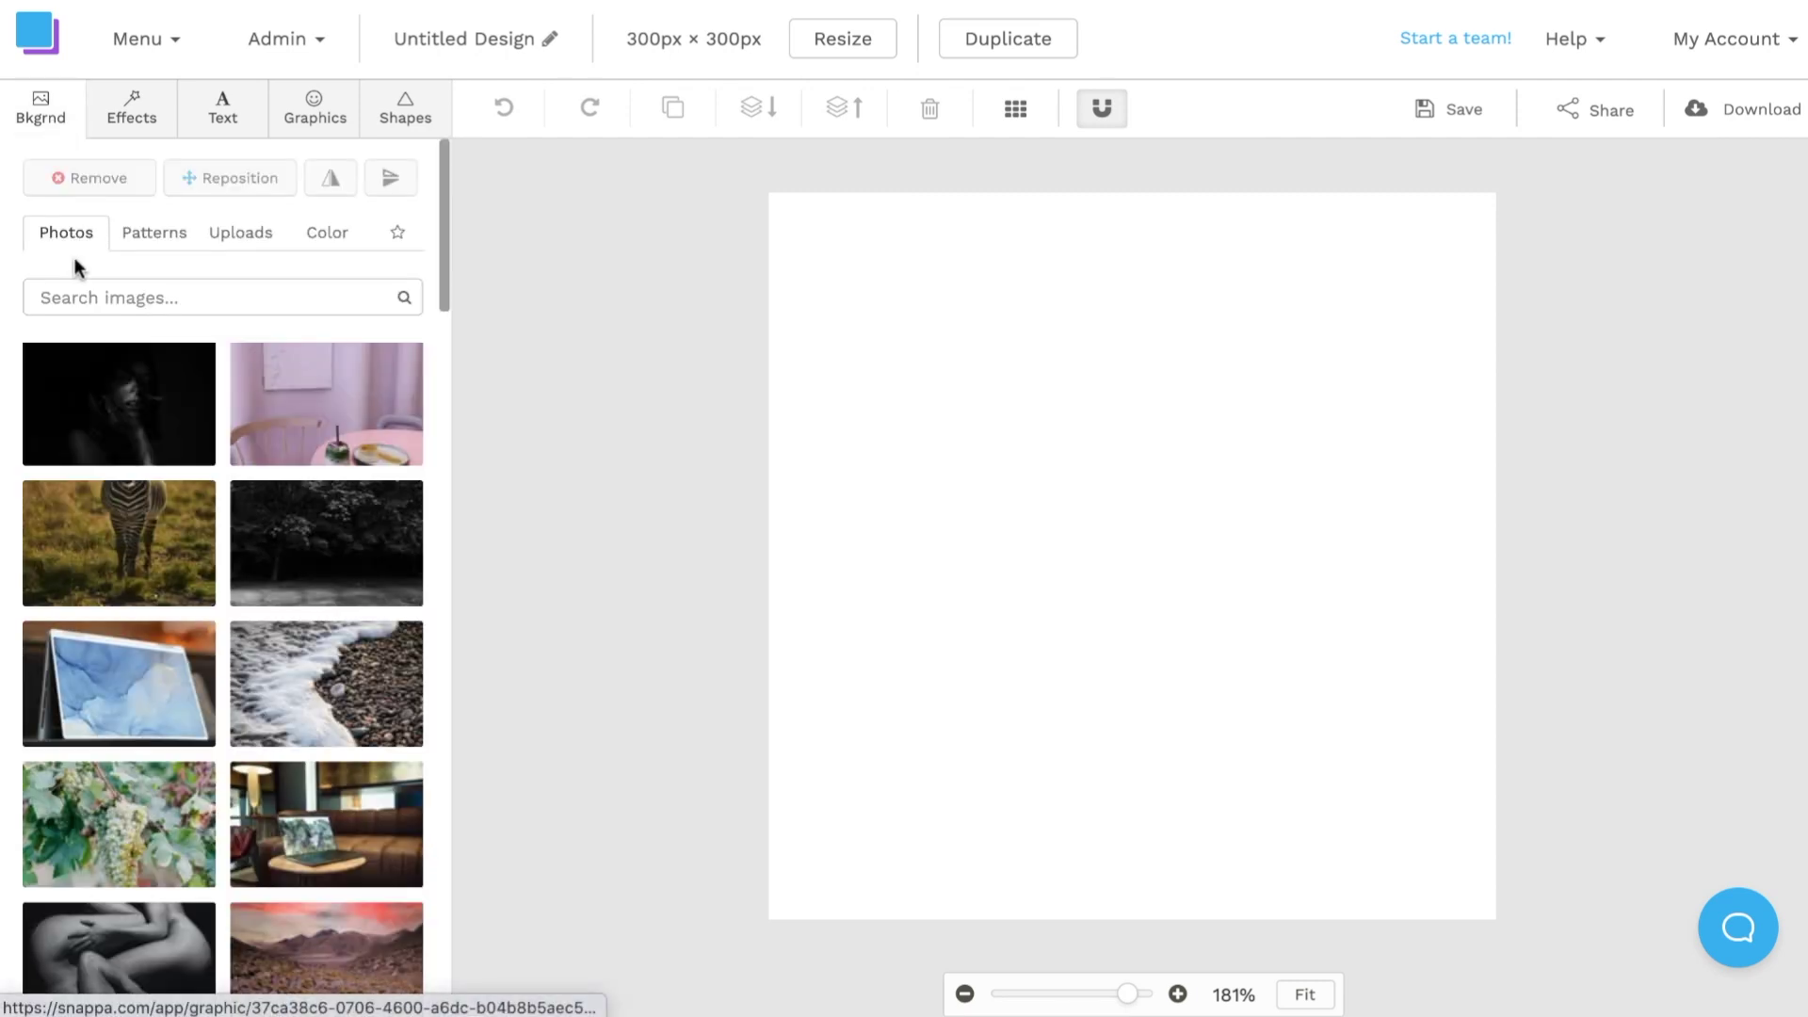
{"action": "left_click", "coordinate": [138, 241]}
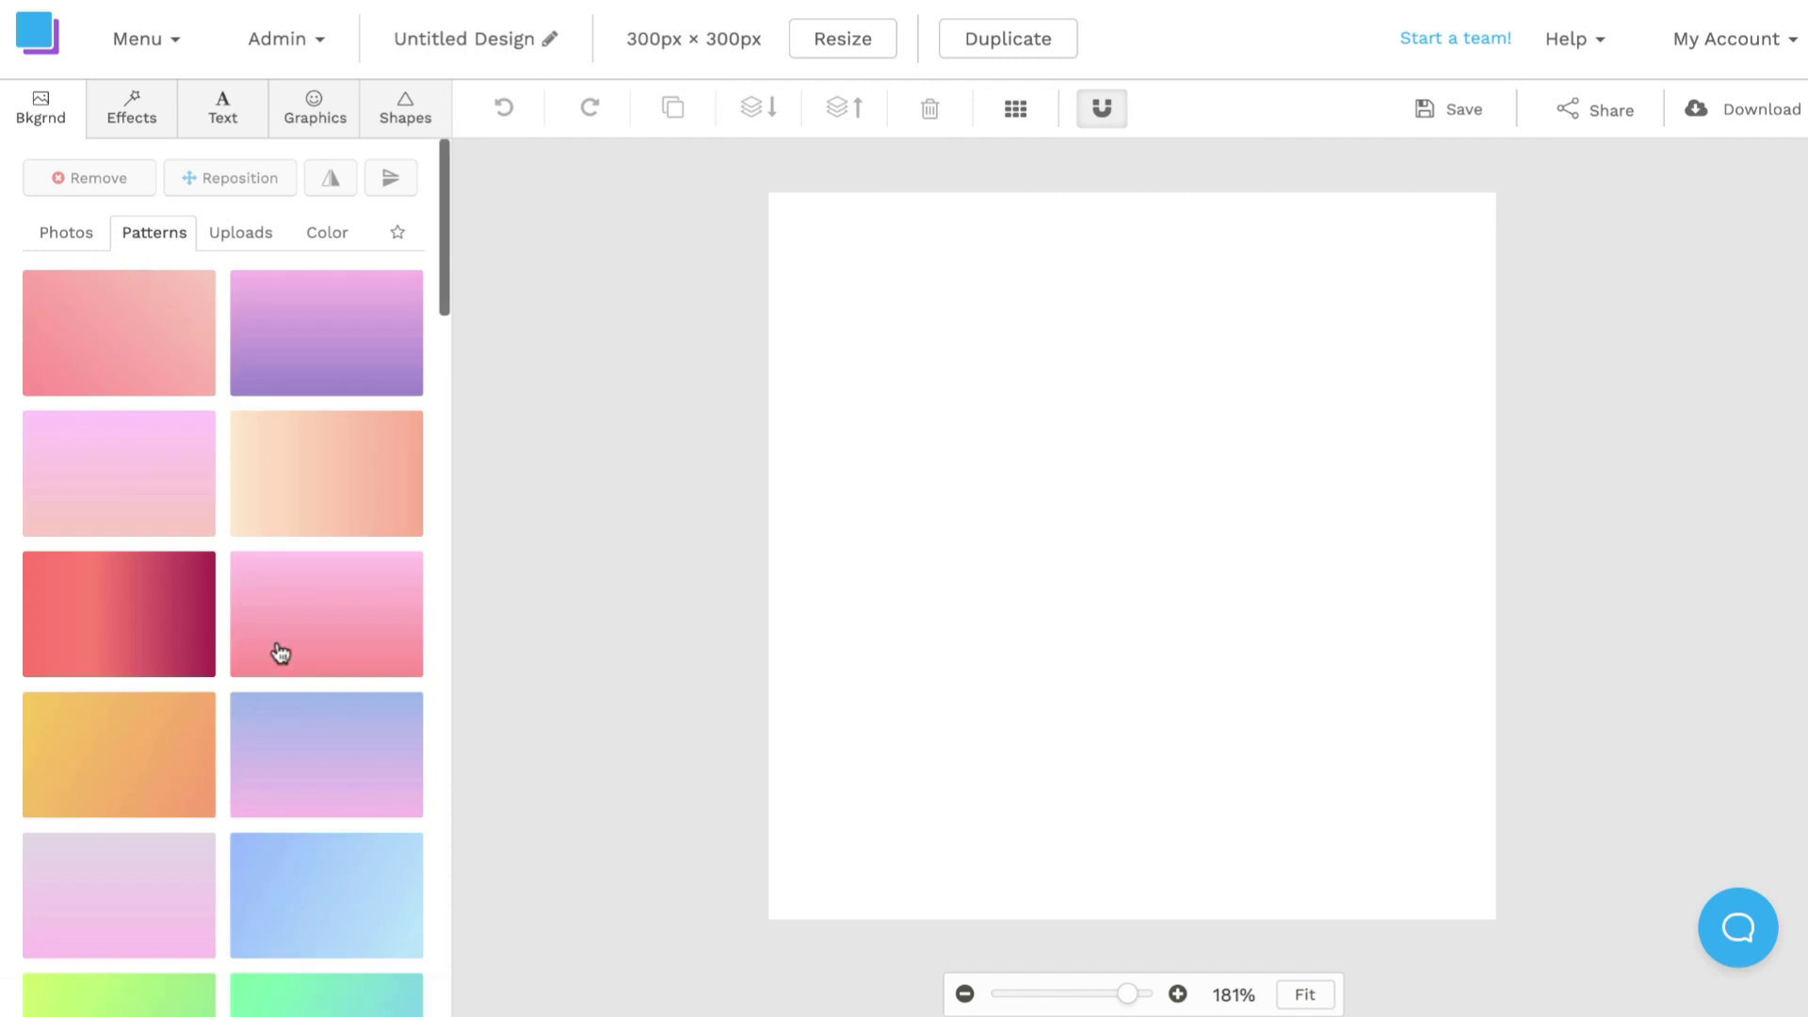
{"action": "scroll", "coordinate": [298, 738], "scroll_direction": "down", "scroll_amount": 8}
{"action": "scroll", "coordinate": [299, 744], "scroll_direction": "down", "scroll_amount": 1}
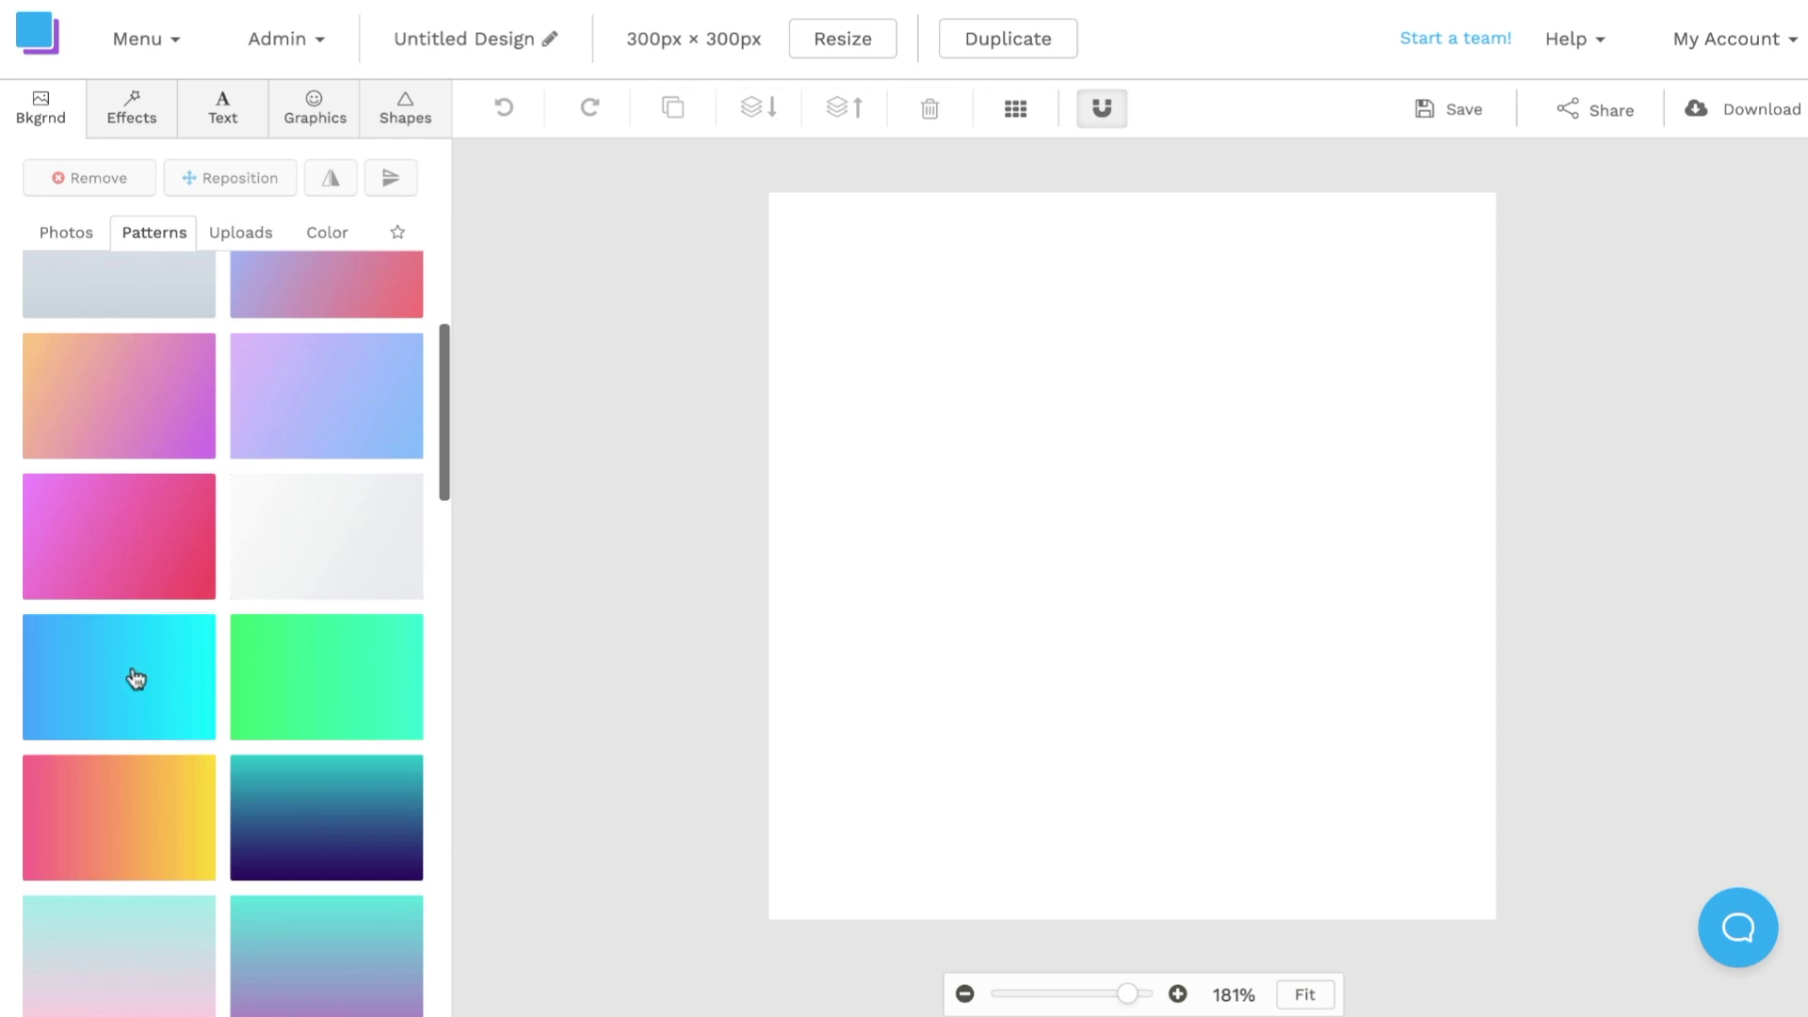
{"action": "left_click", "coordinate": [327, 845]}
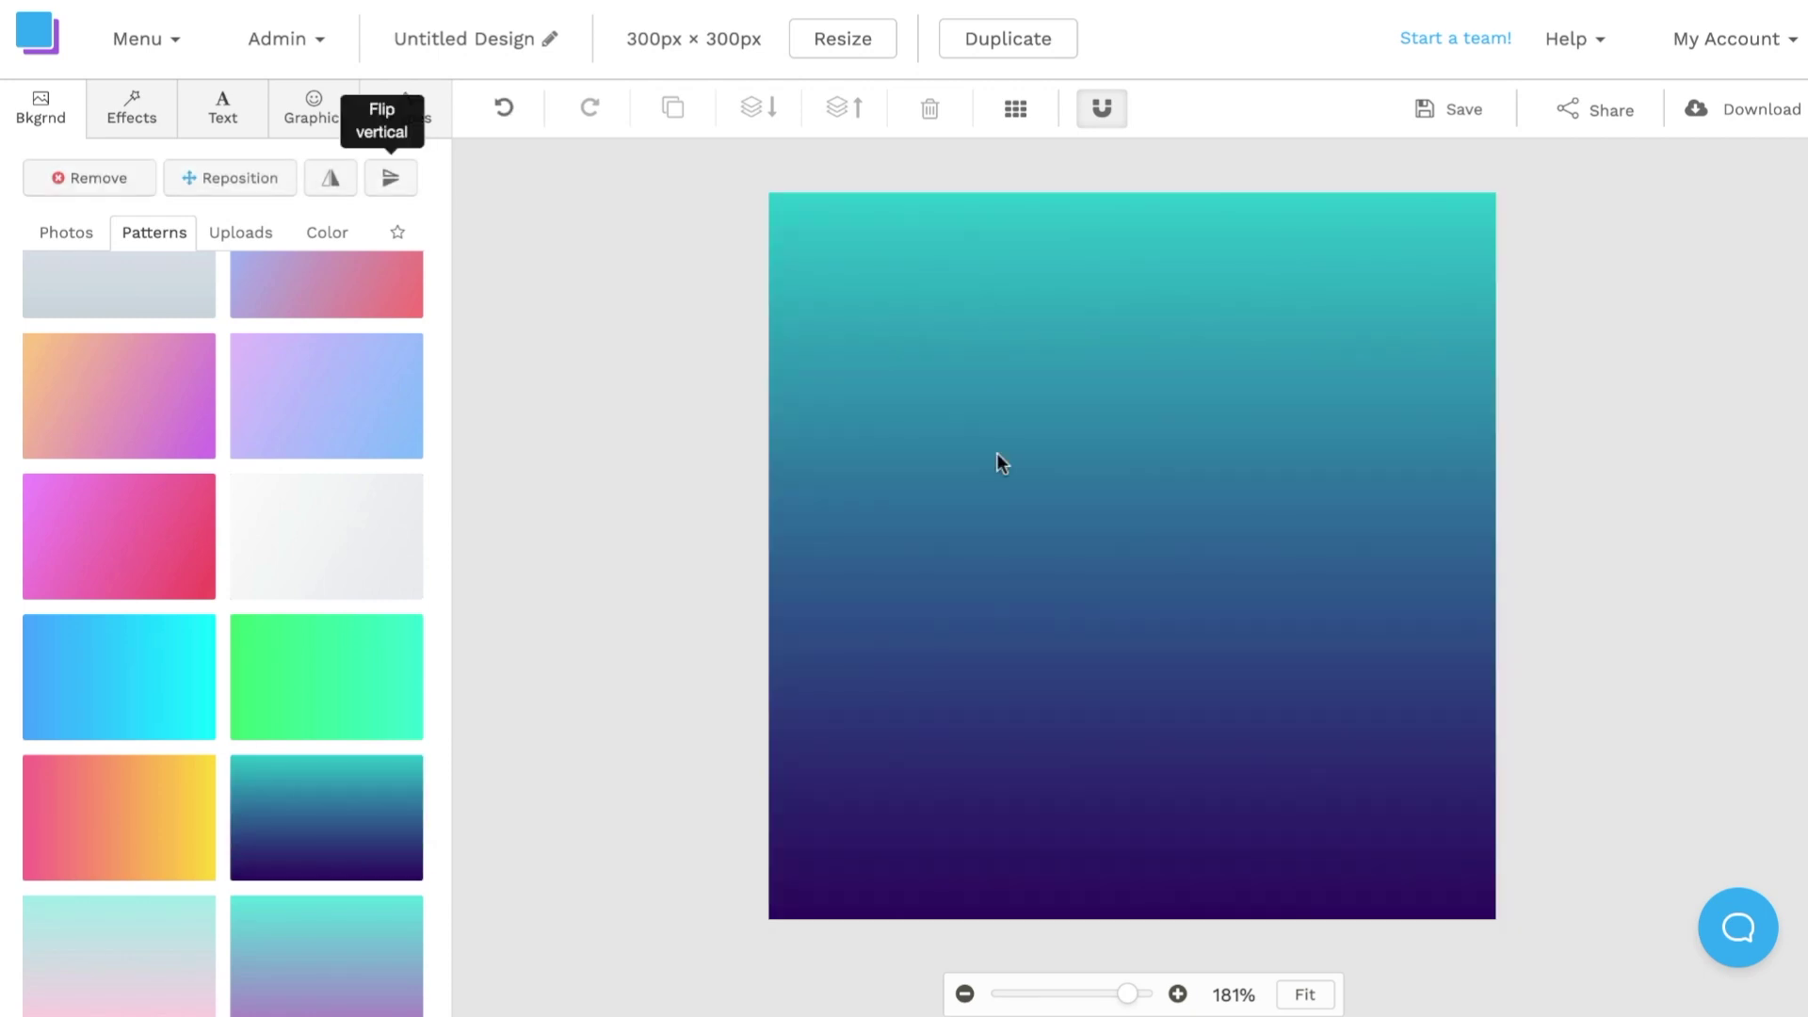
{"action": "left_click", "coordinate": [392, 182]}
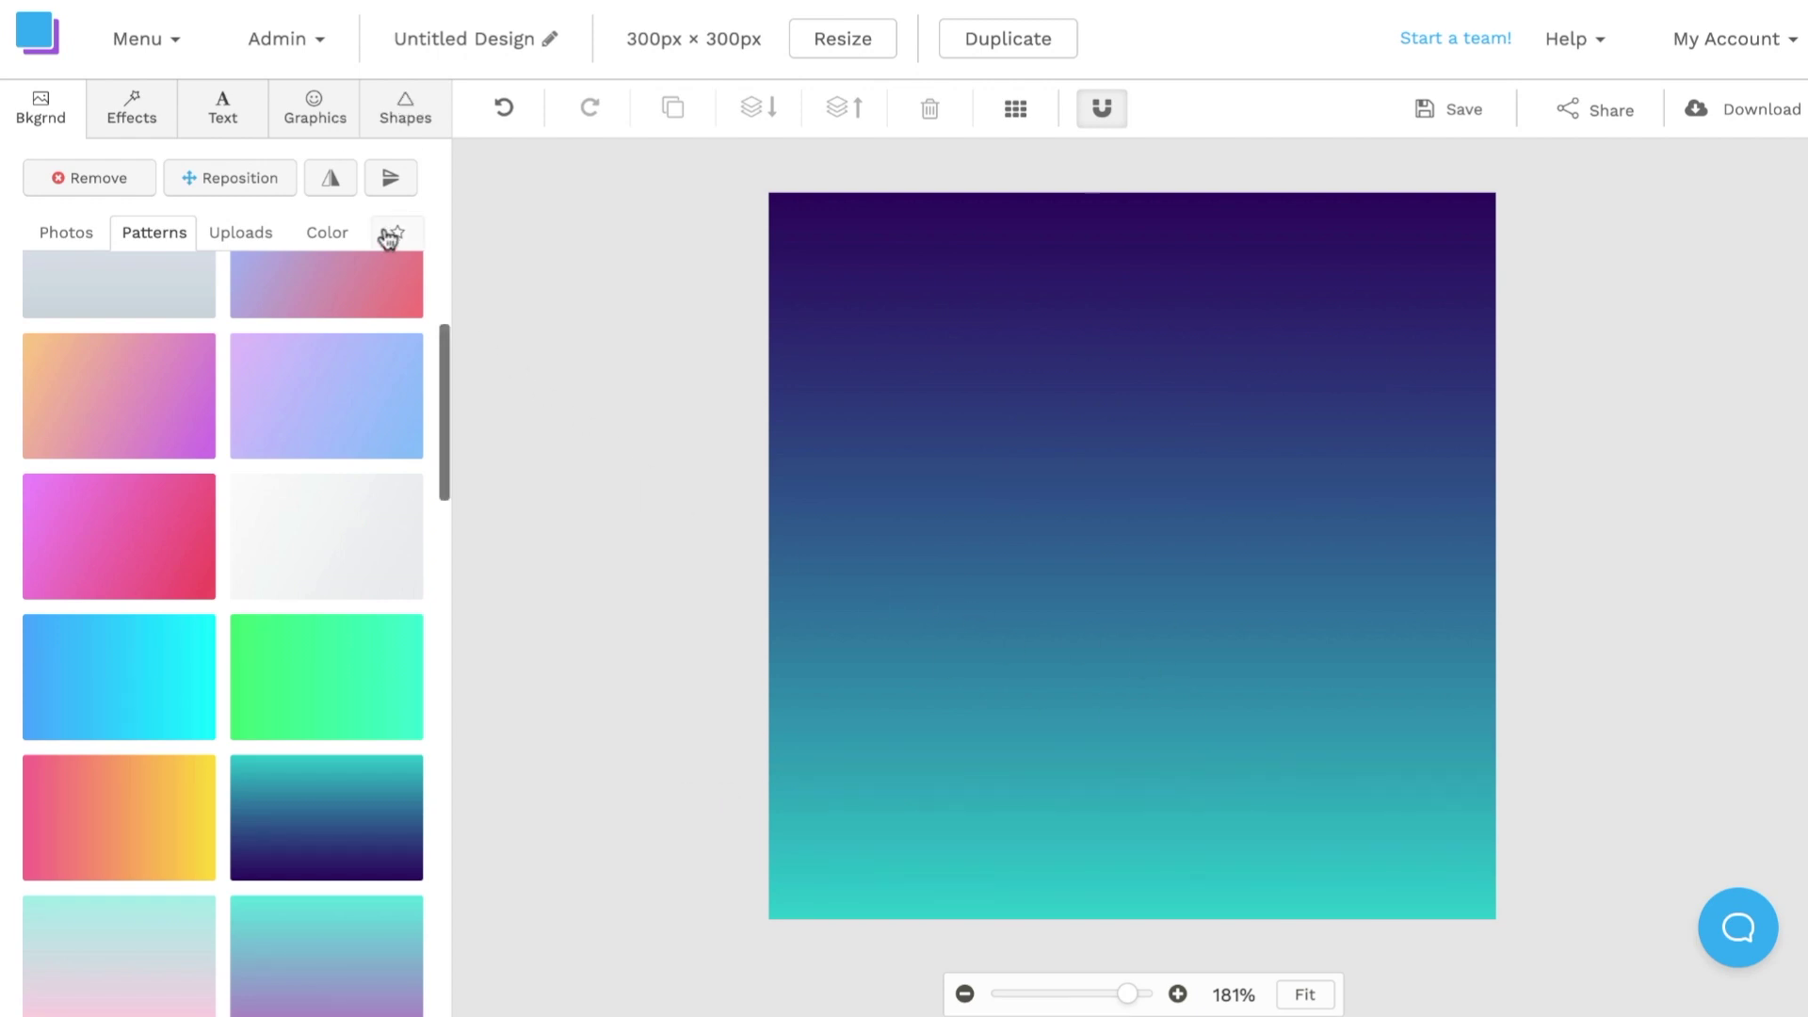
{"action": "left_click", "coordinate": [325, 125]}
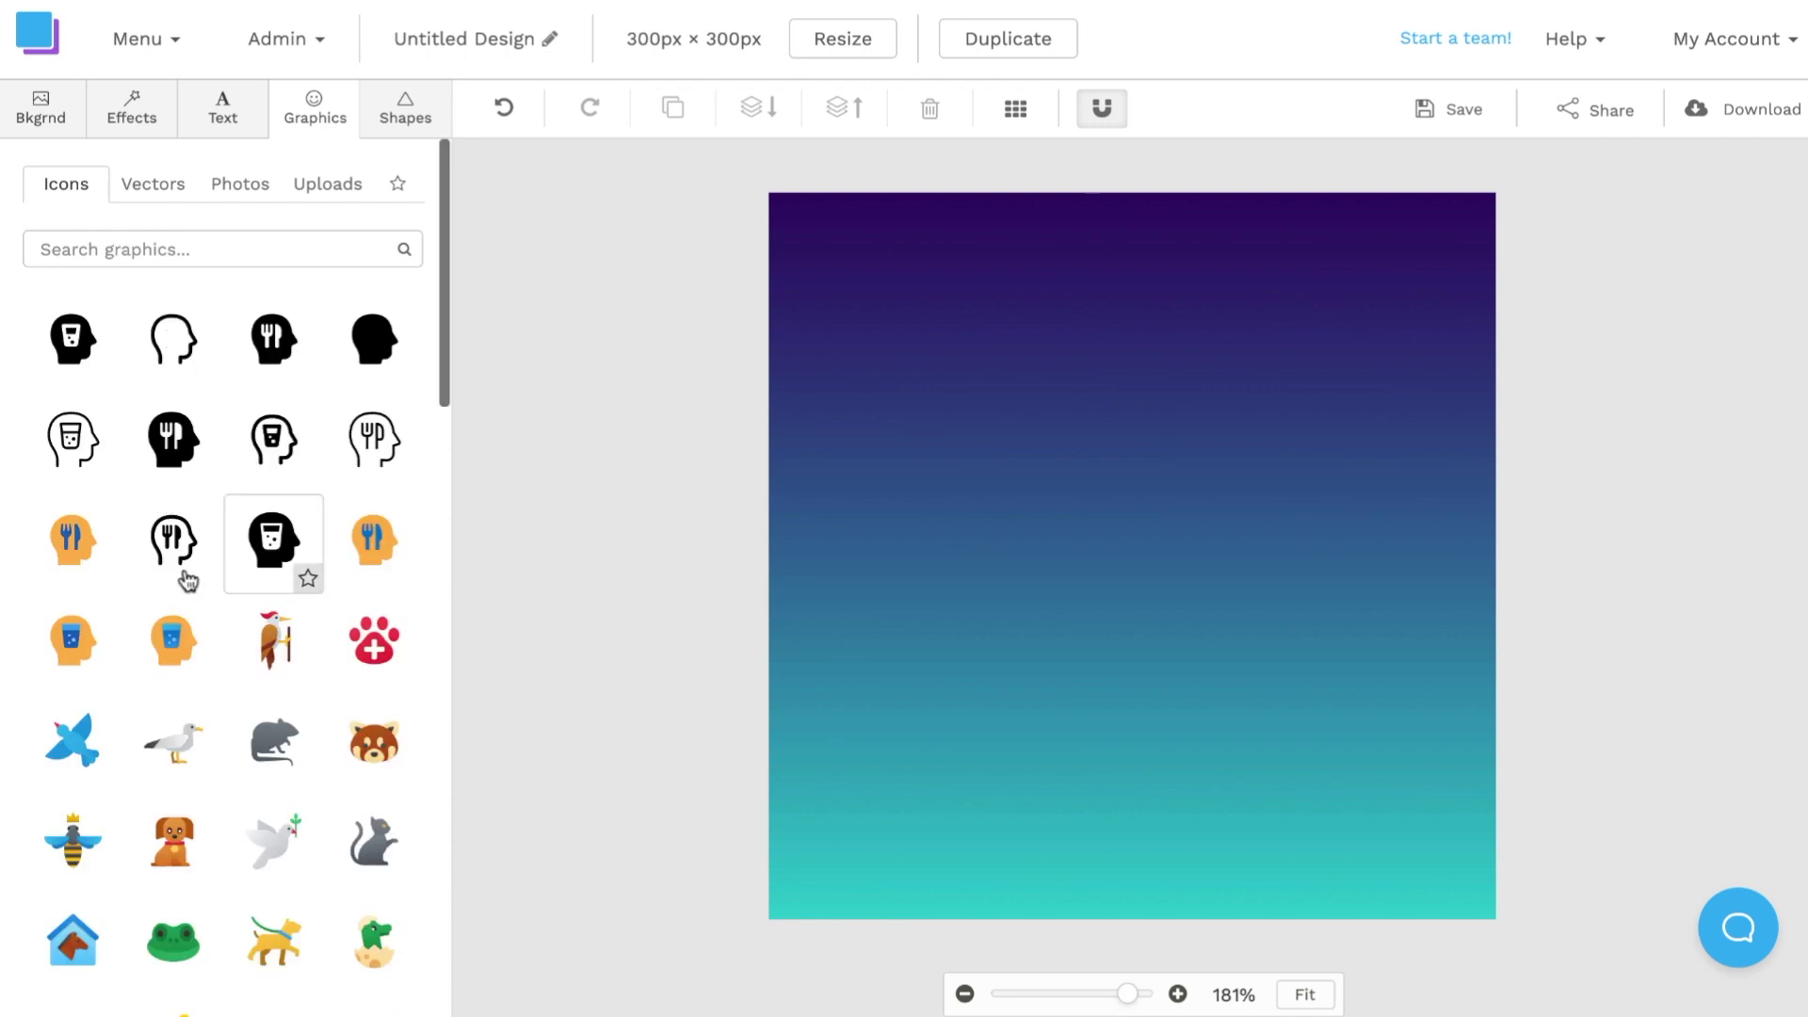
Step: Search stock photos for 'portraits', add the green-backdrop portrait, and remove its background
{"action": "left_click", "coordinate": [152, 184]}
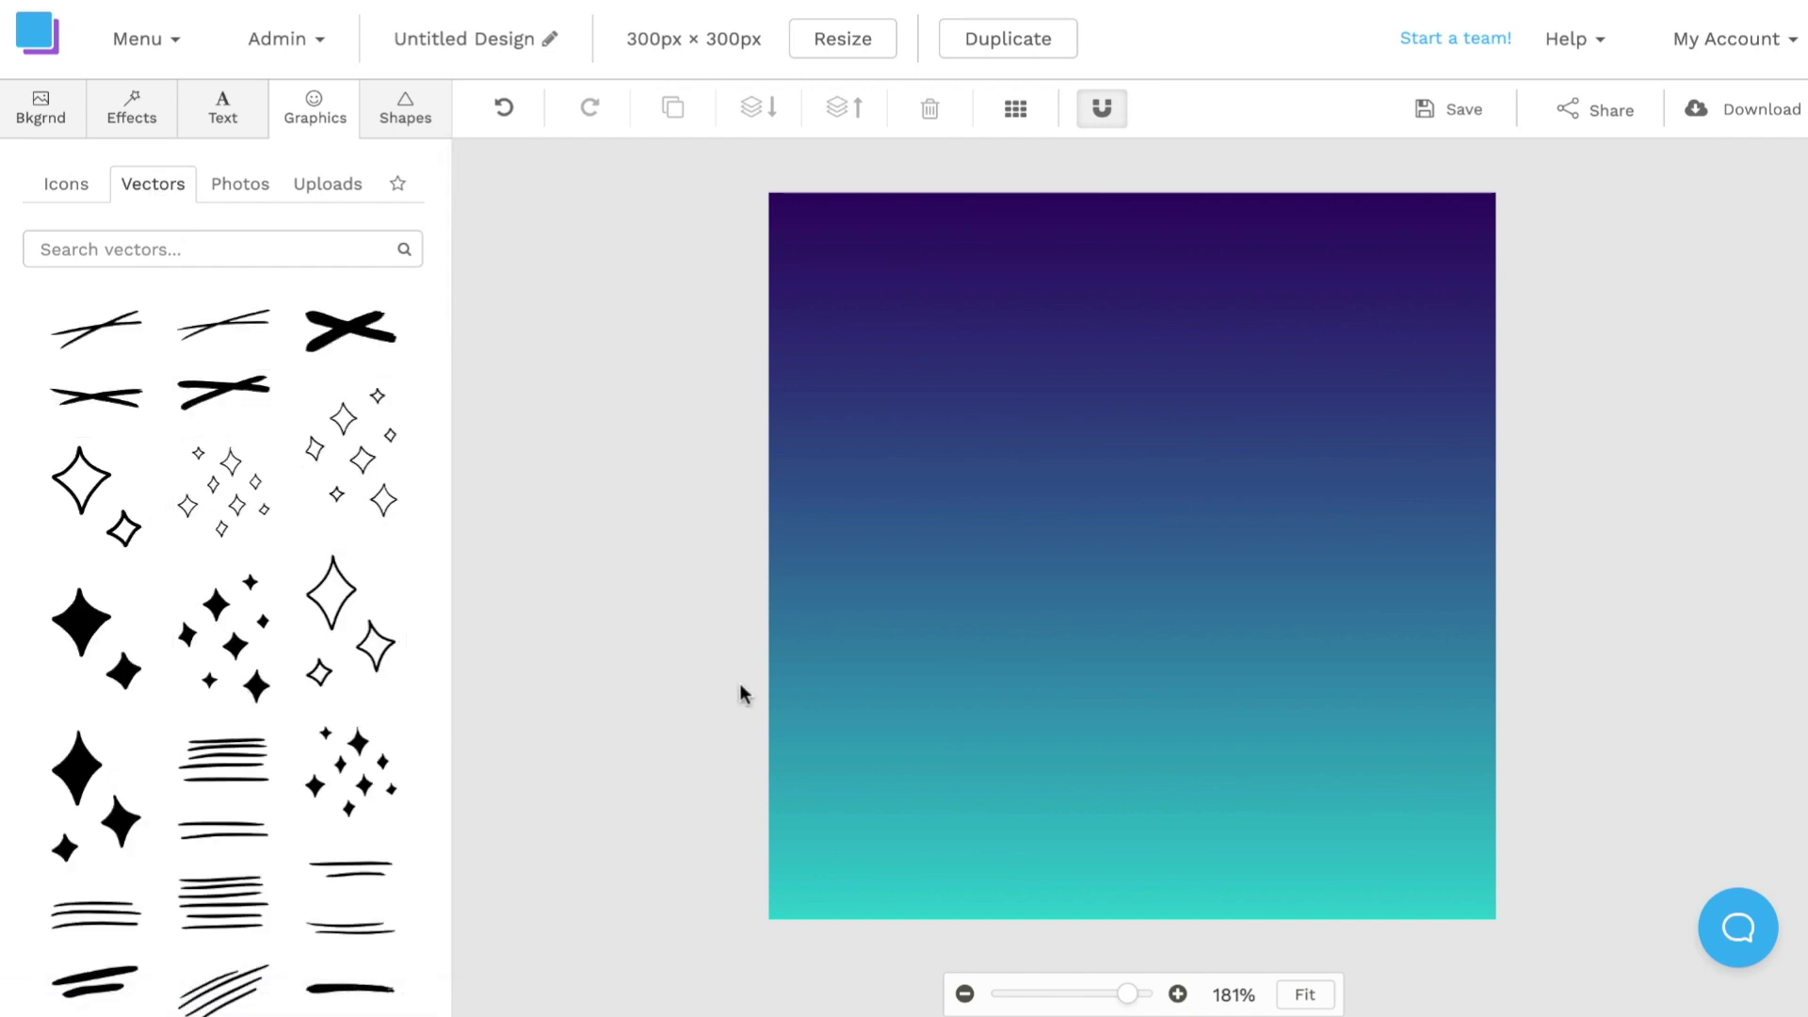
{"action": "left_click", "coordinate": [241, 189]}
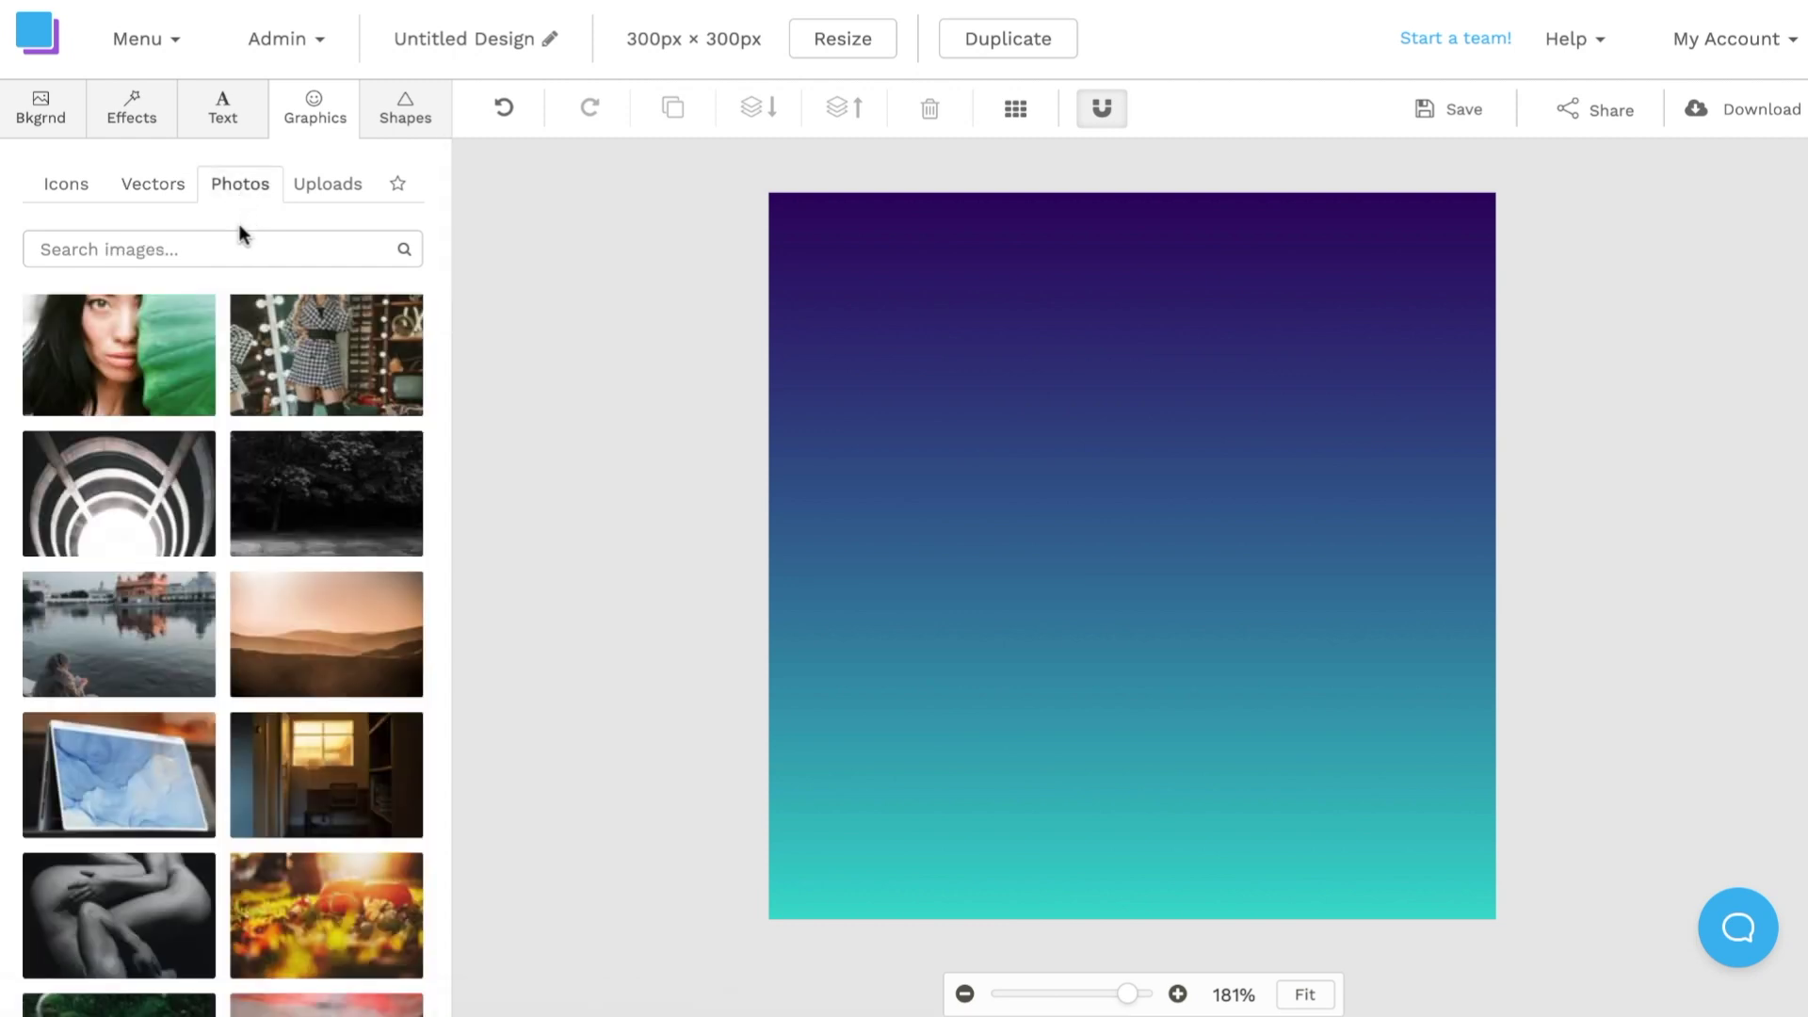
{"action": "left_click", "coordinate": [216, 247]}
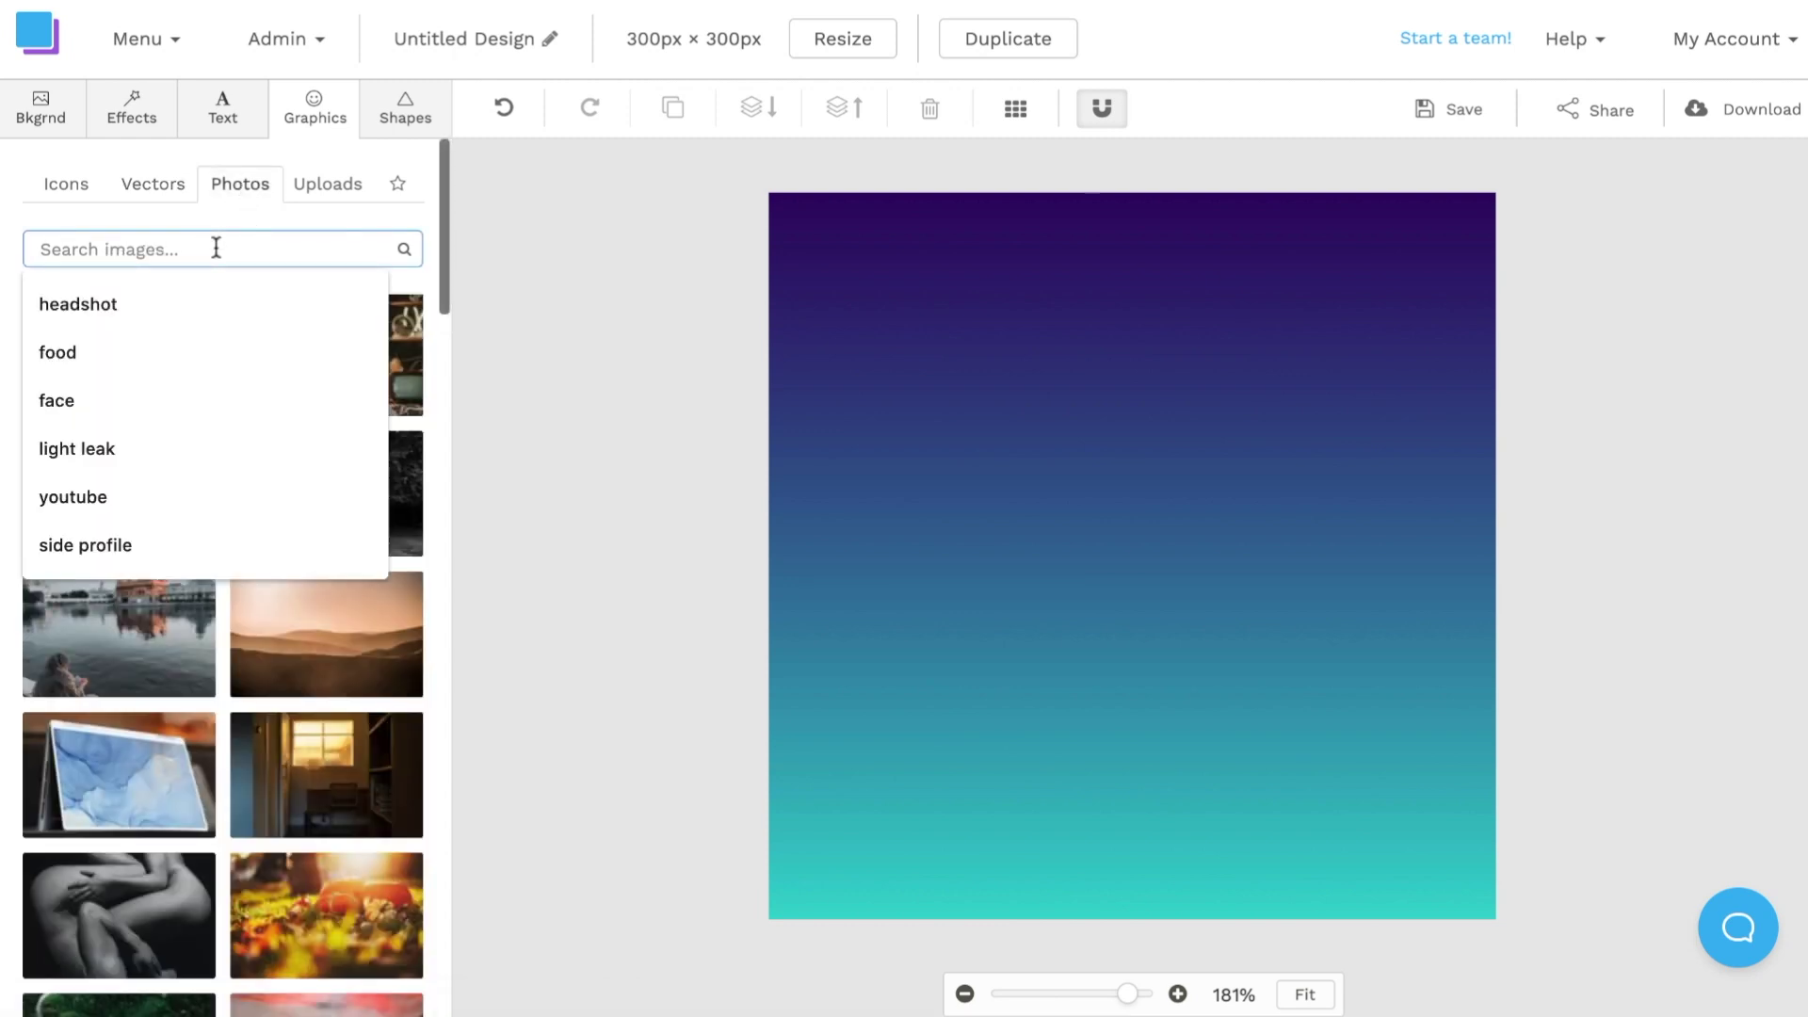
{"action": "type", "text": "portraits"}
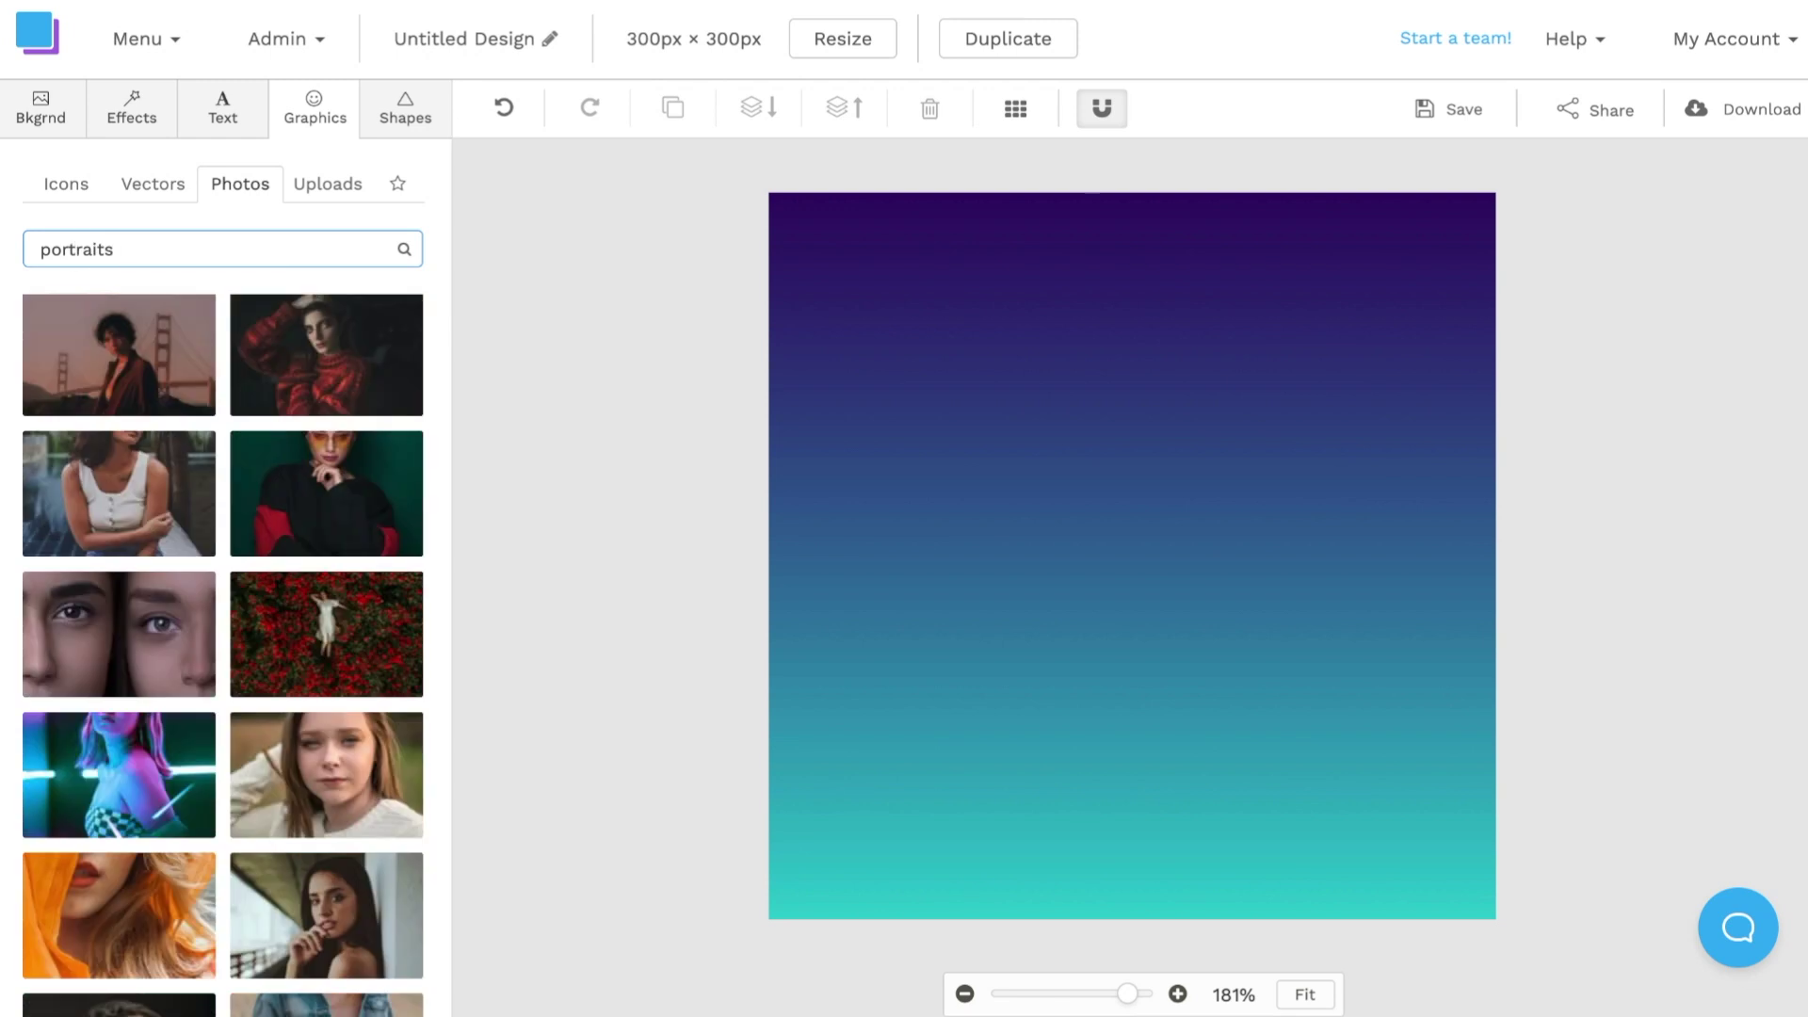
{"action": "key", "text": "Return"}
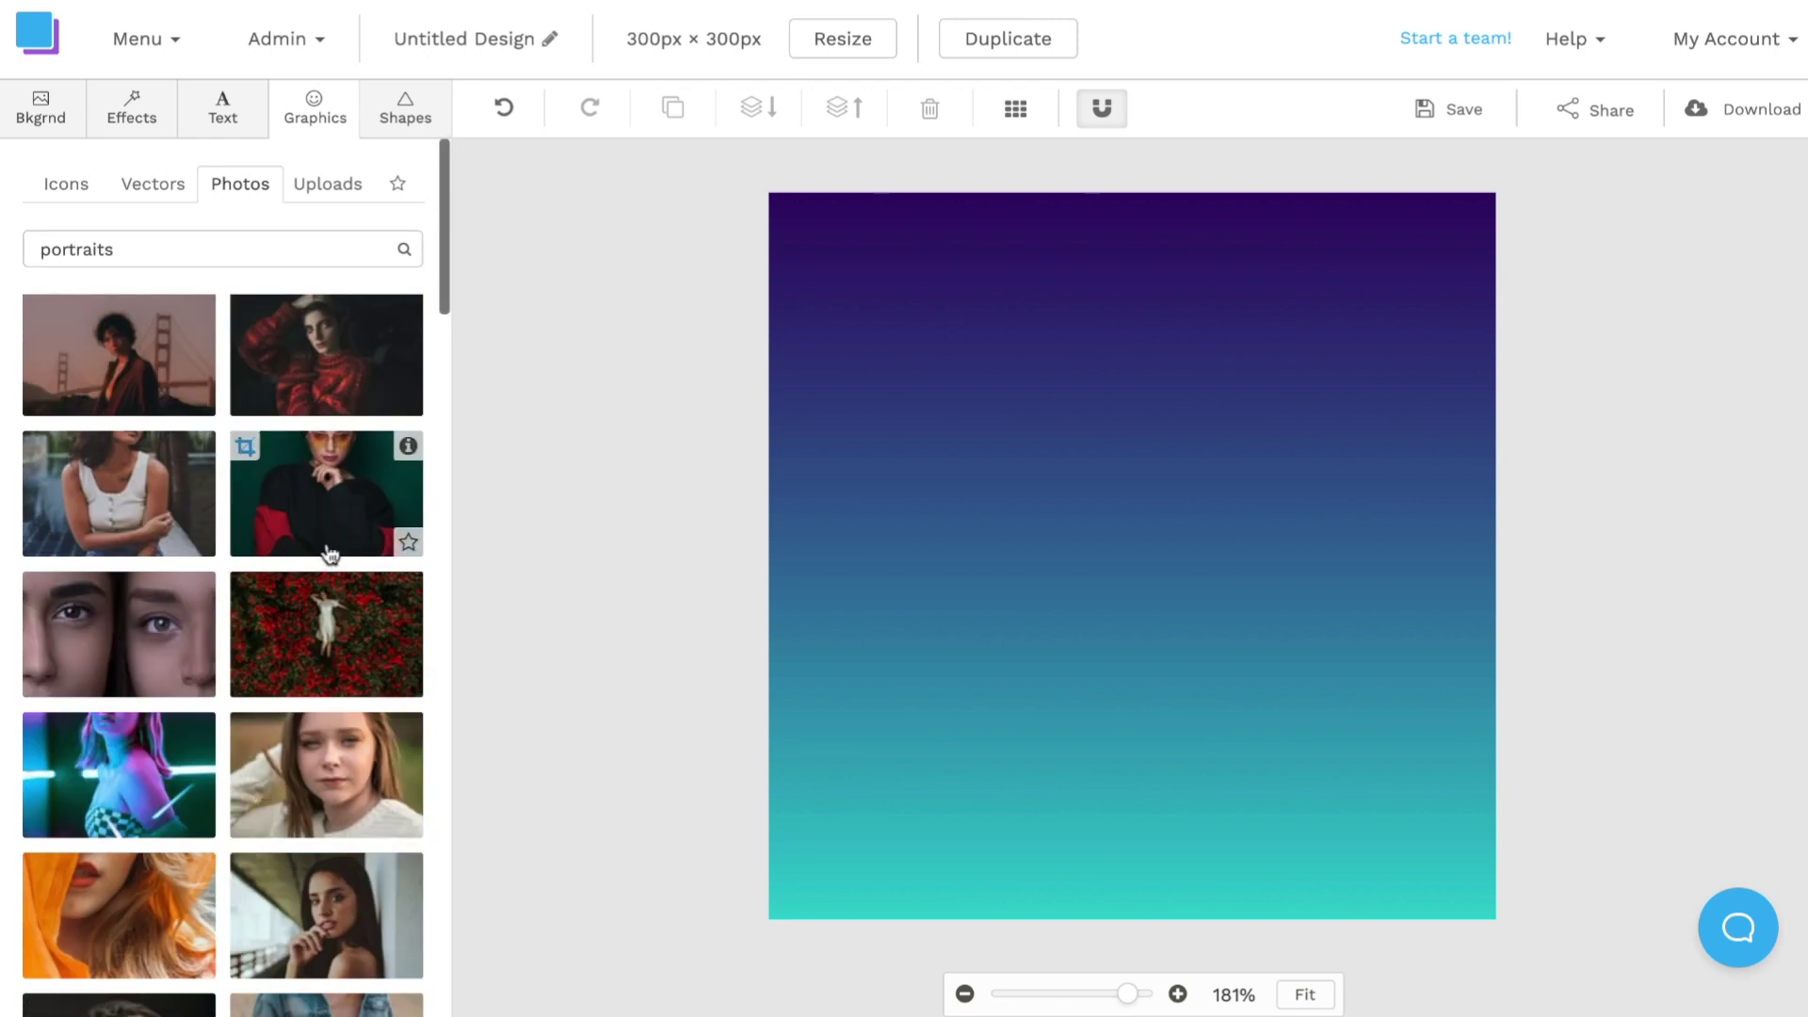
{"action": "left_click", "coordinate": [307, 497]}
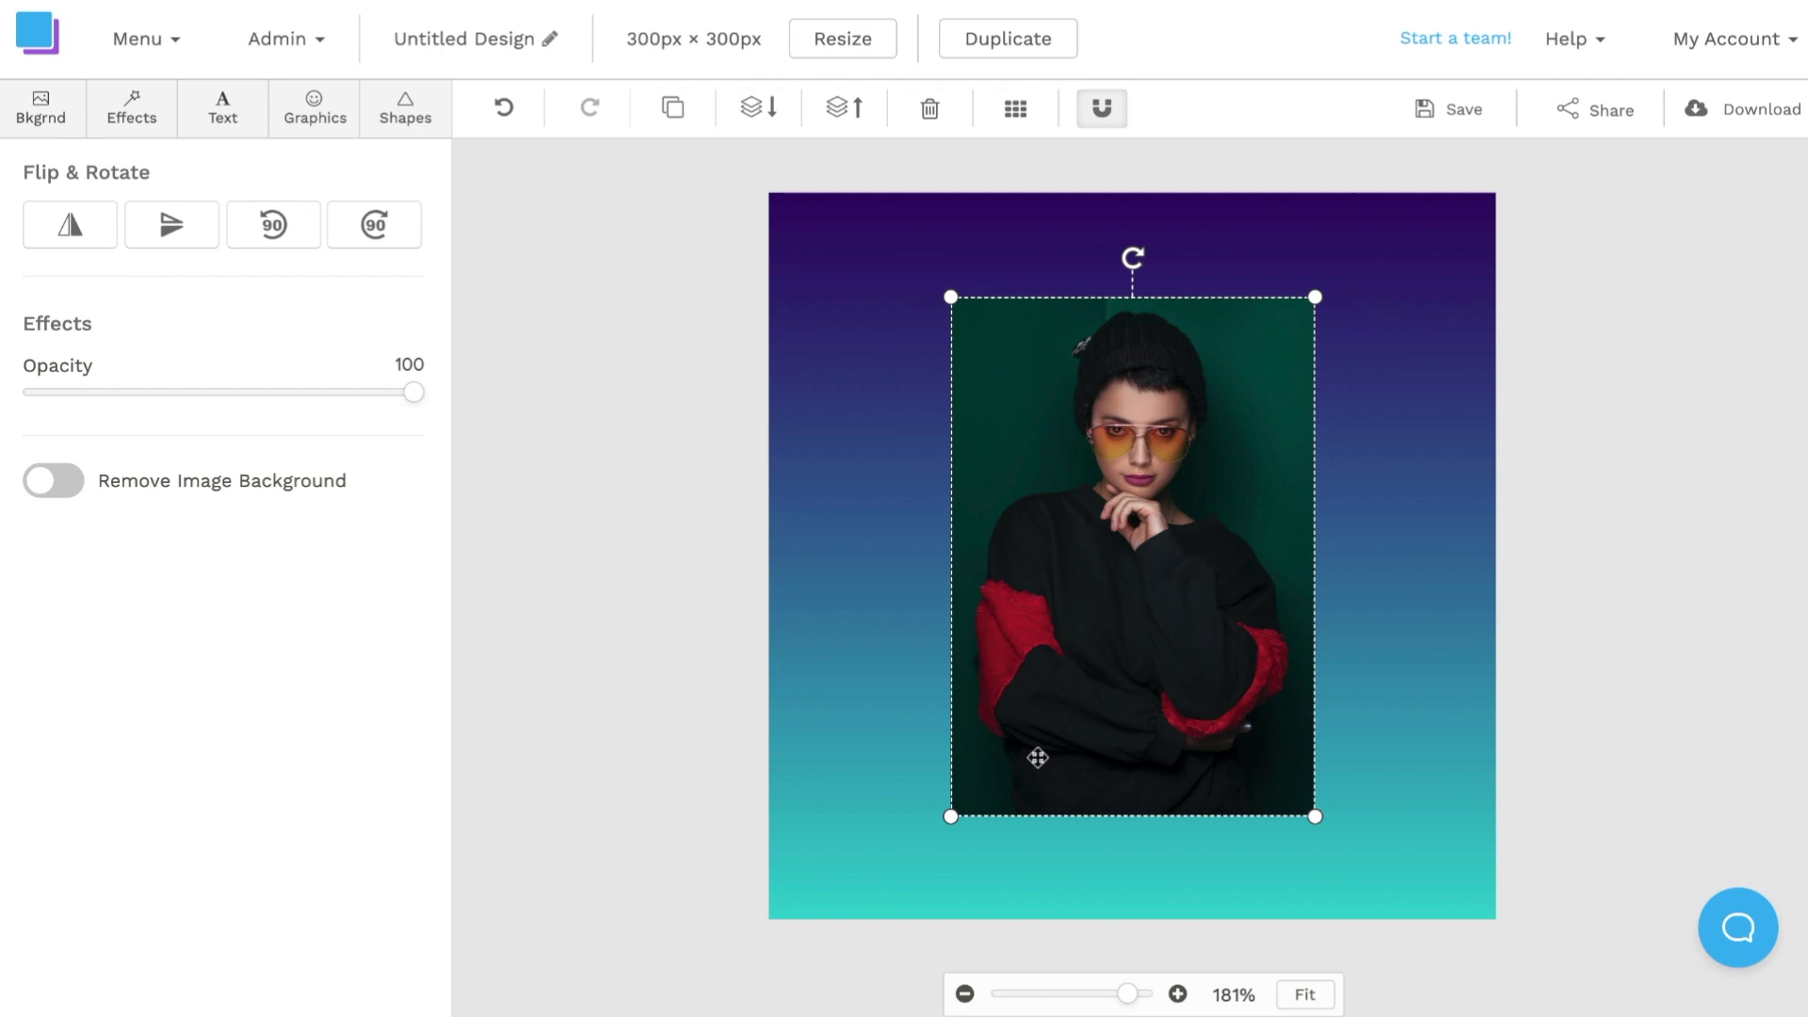
{"action": "left_click", "coordinate": [54, 482]}
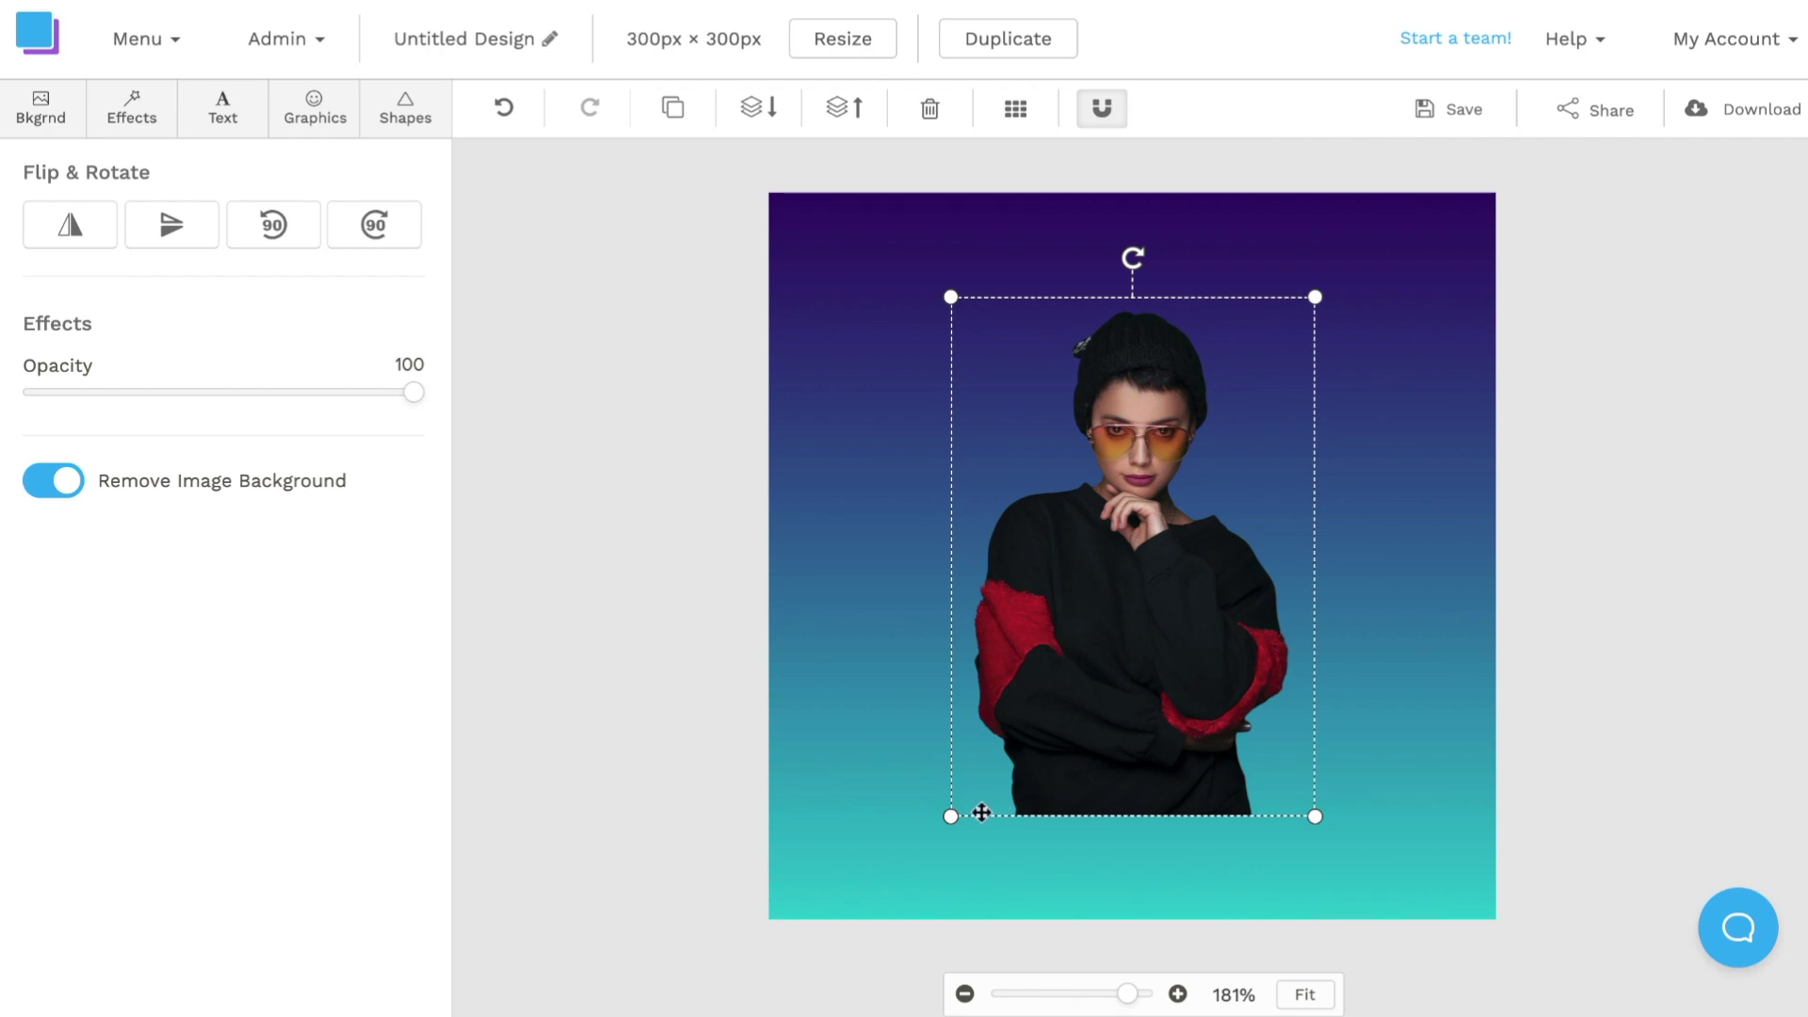
Step: Enlarge the cutout portrait and move it down to sit centred at the bottom of the cover
{"action": "left_click_drag", "start_coordinate": [949, 818], "coordinate": [785, 906]}
{"action": "left_click_drag", "start_coordinate": [1312, 310], "coordinate": [1371, 261]}
{"action": "left_click_drag", "start_coordinate": [1149, 555], "coordinate": [1207, 729]}
{"action": "left_click", "coordinate": [1591, 736]}
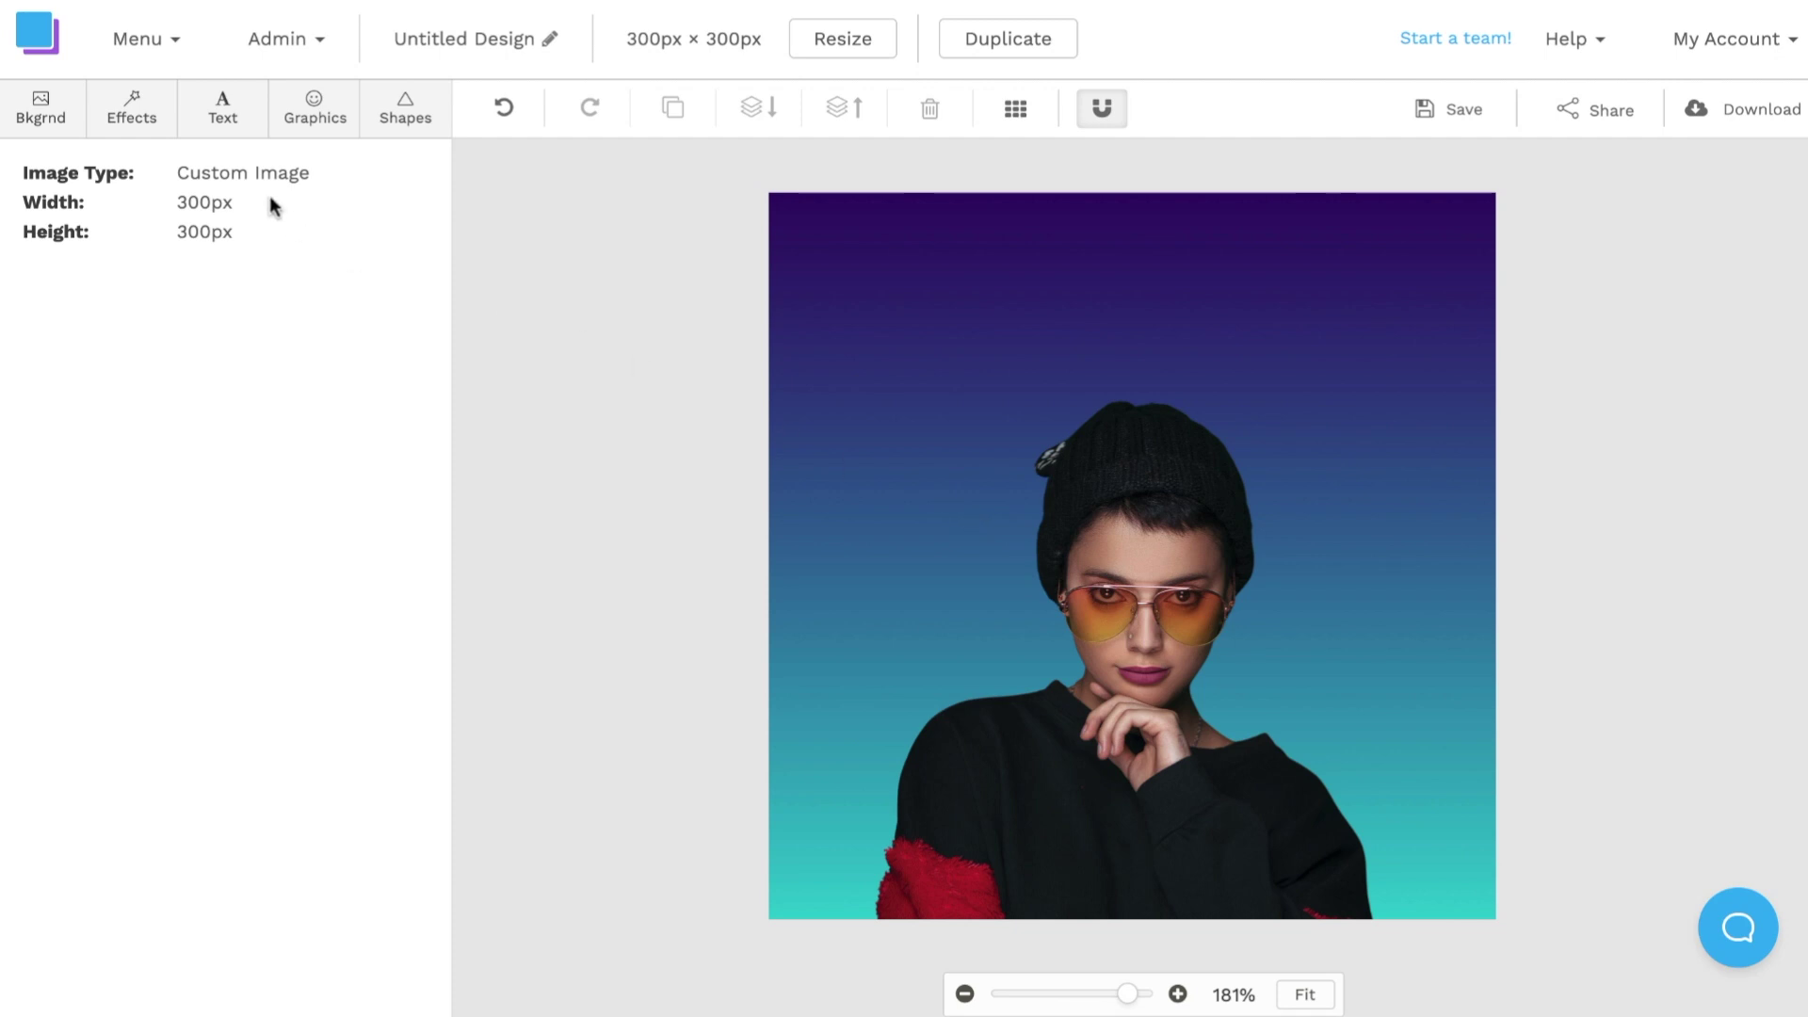
Step: Add a subheading text box at the top of the canvas reading '90s Dance'
{"action": "left_click", "coordinate": [230, 125]}
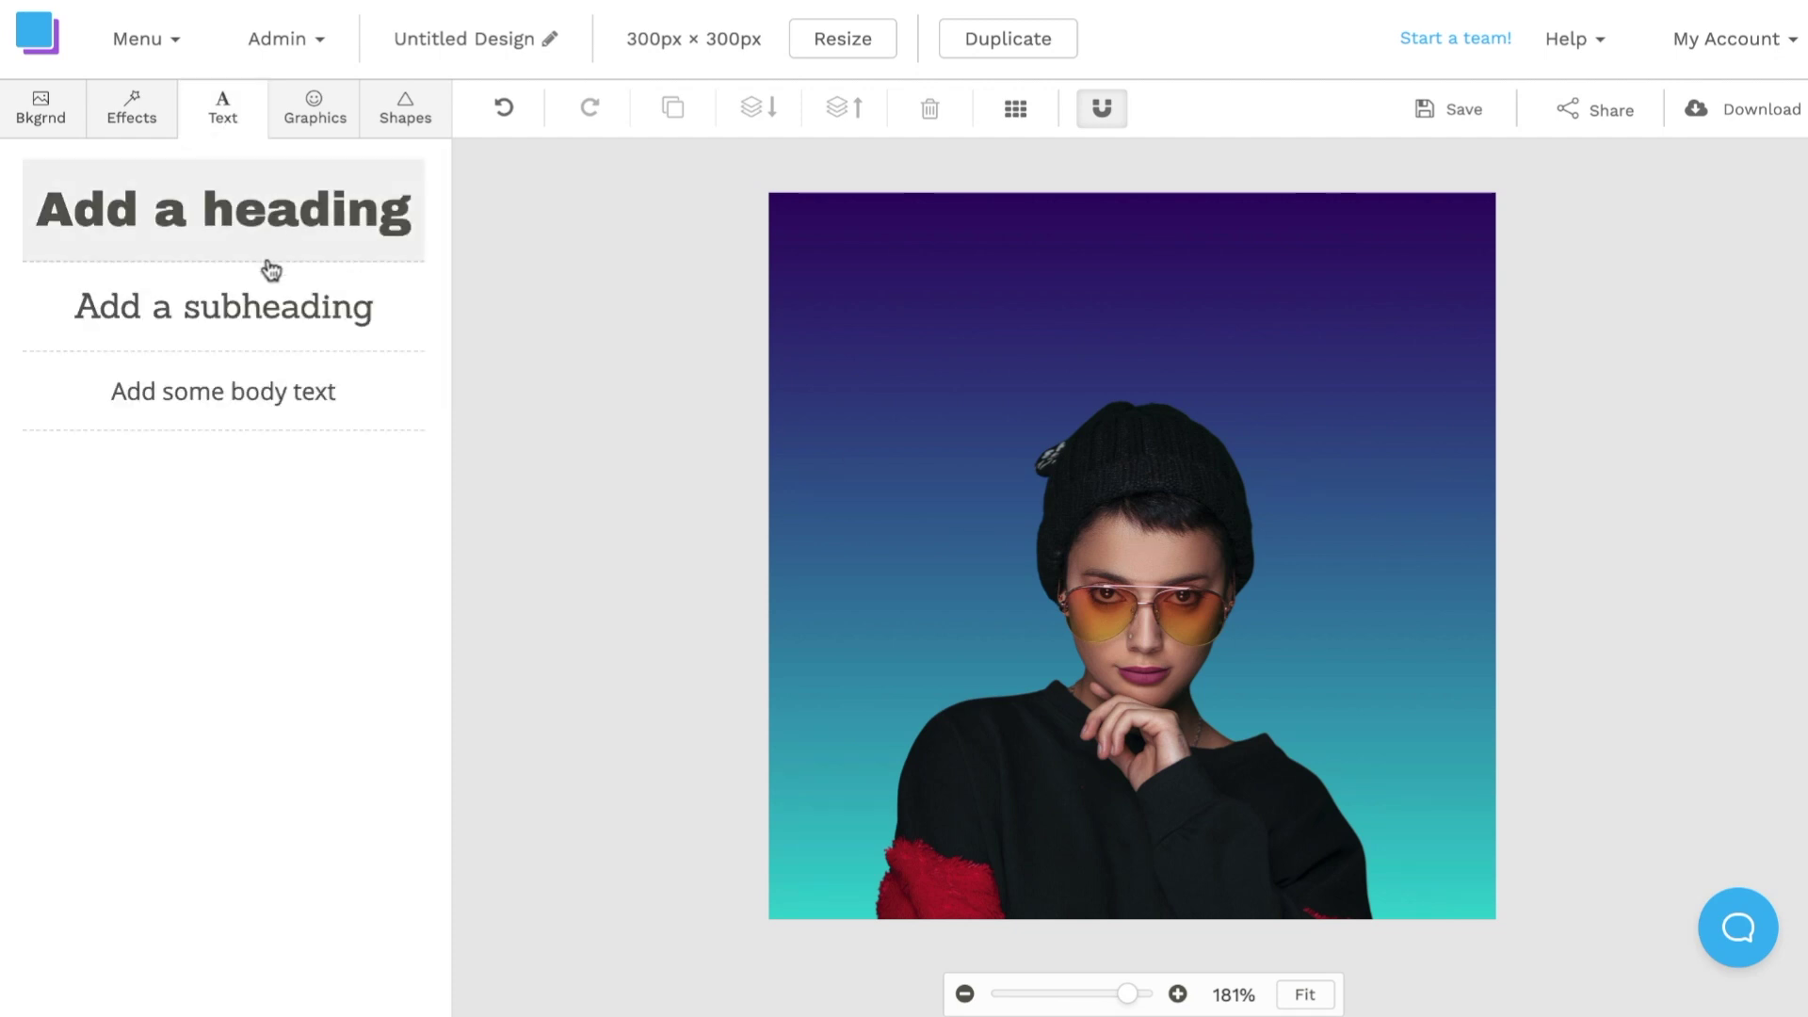
{"action": "left_click", "coordinate": [253, 316]}
{"action": "left_click_drag", "start_coordinate": [977, 477], "coordinate": [993, 305]}
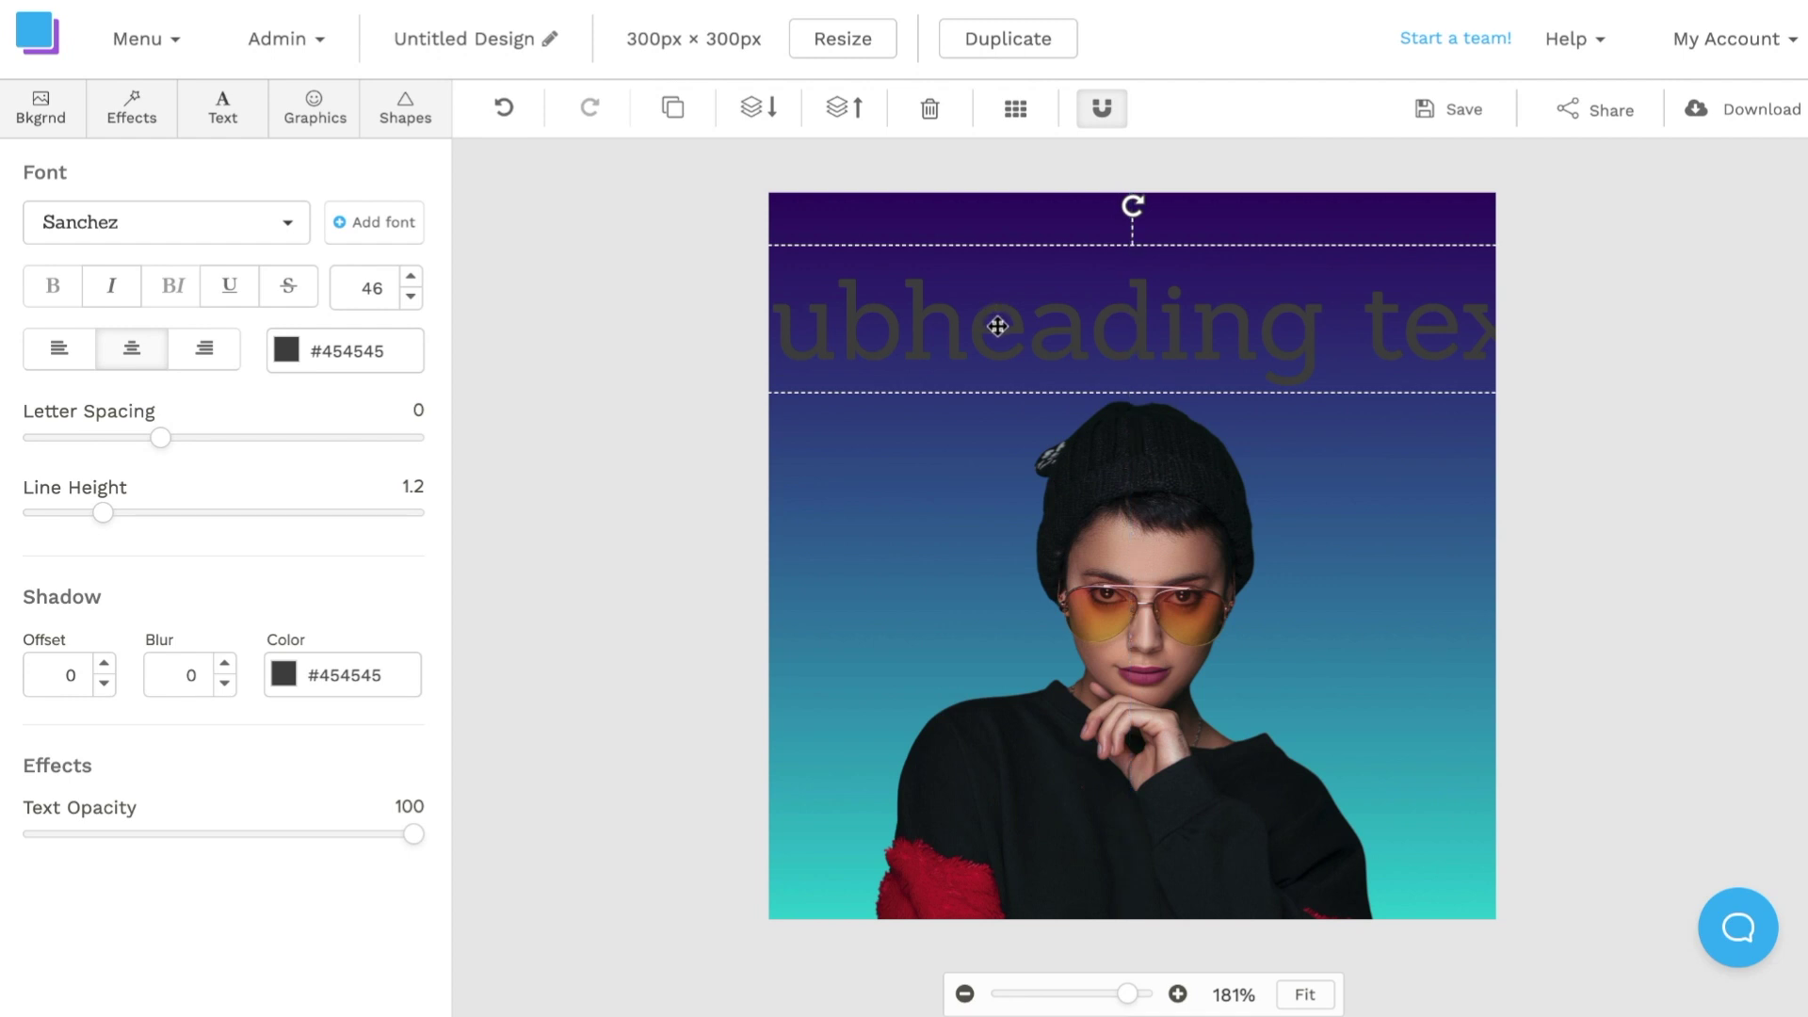
{"action": "double_click", "coordinate": [998, 326]}
{"action": "type", "text": "90s Dance"}
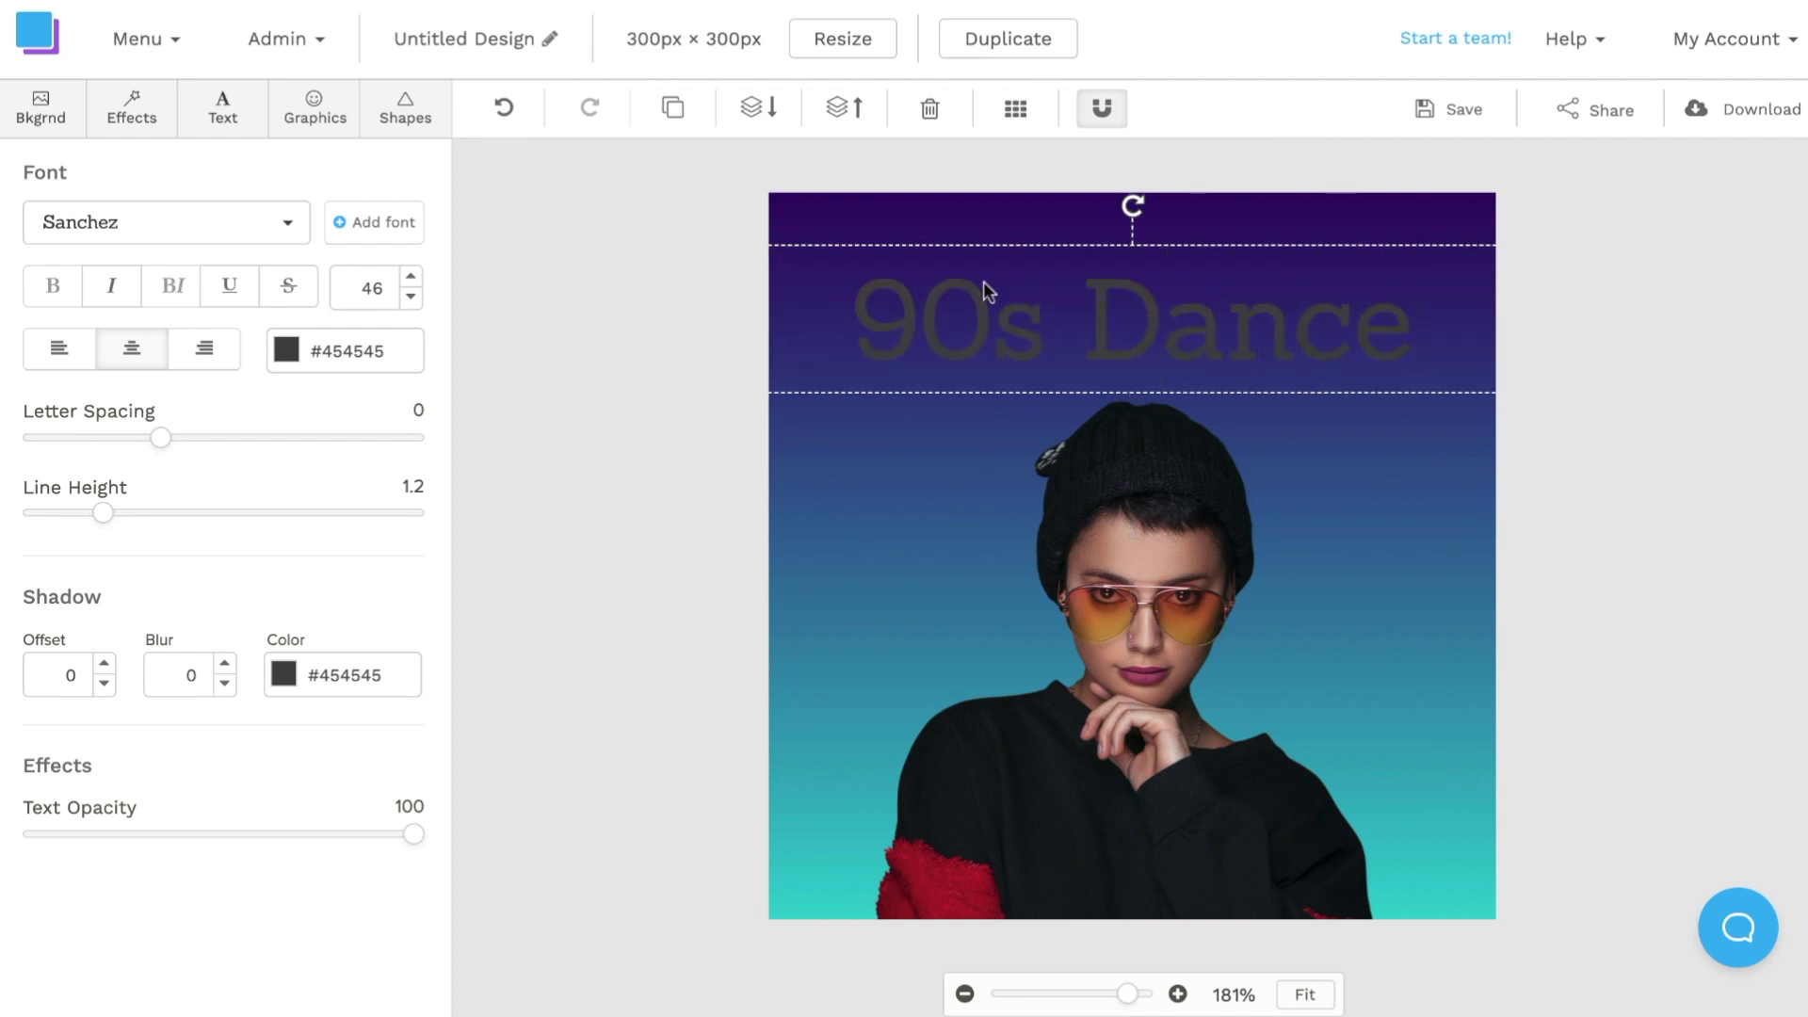
Step: Make the '90s Dance' title white and set its font size to 35
{"action": "left_click", "coordinate": [297, 361]}
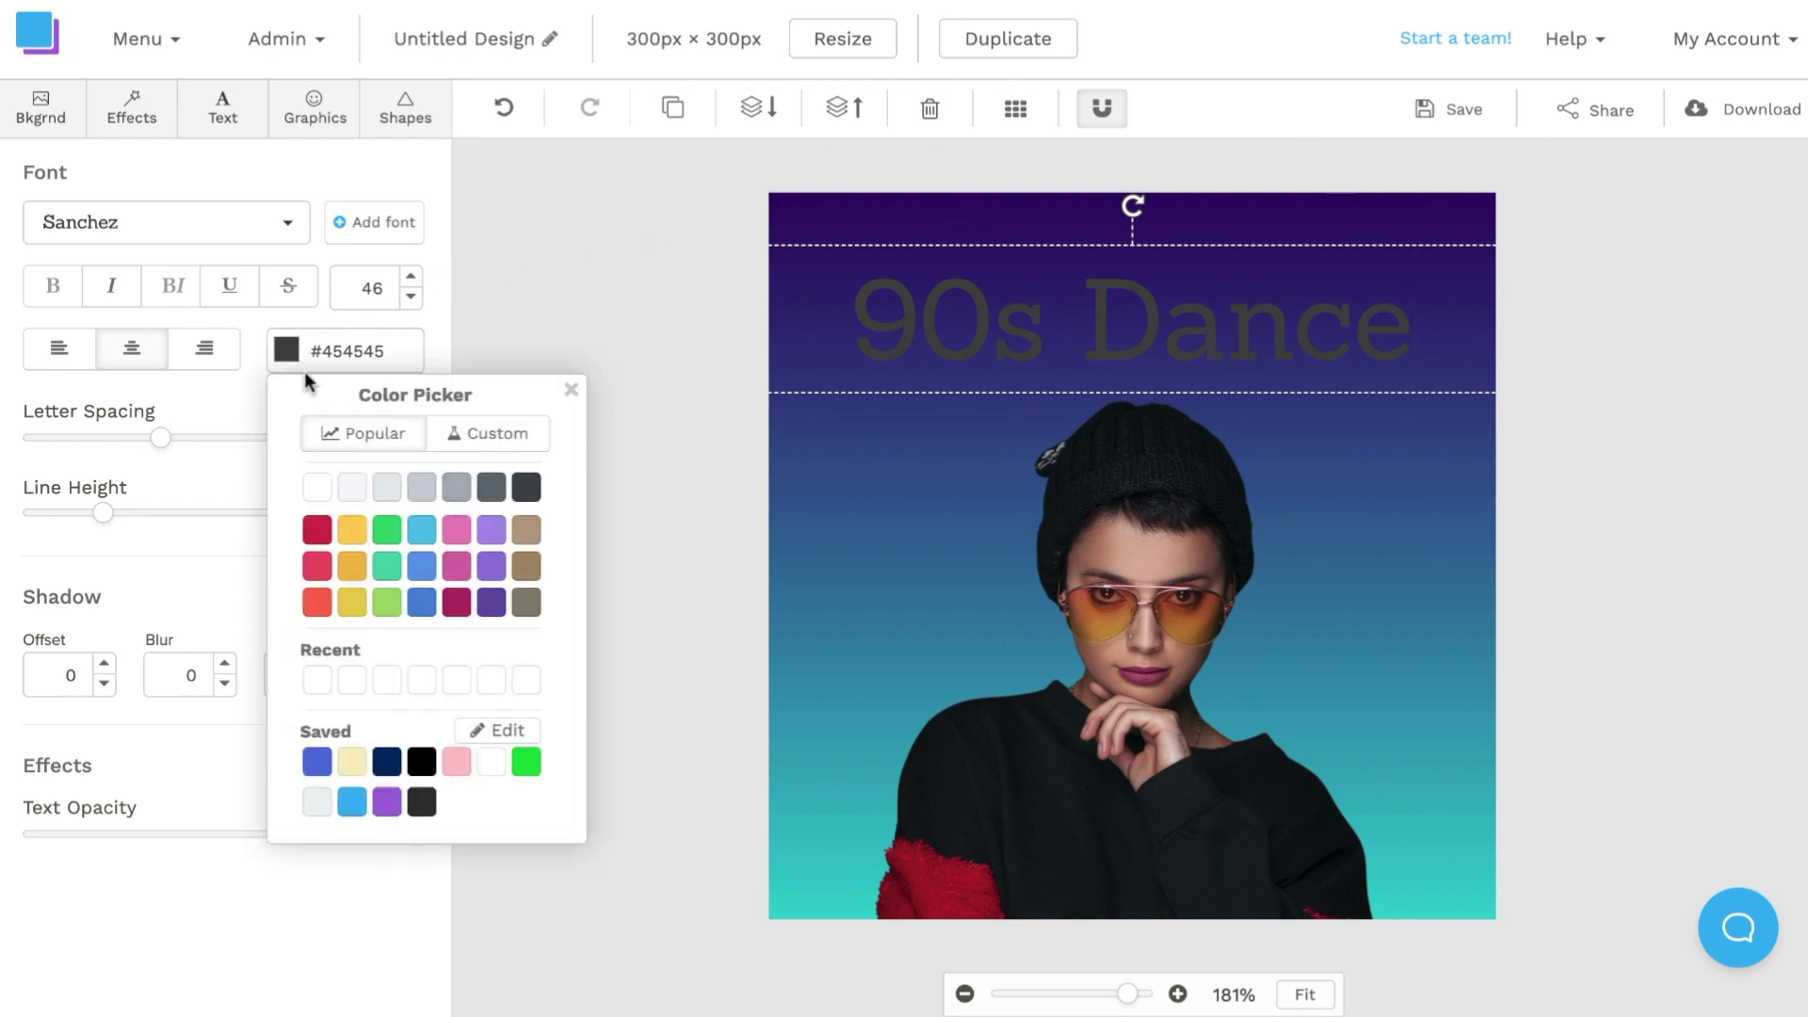
{"action": "left_click", "coordinate": [319, 495]}
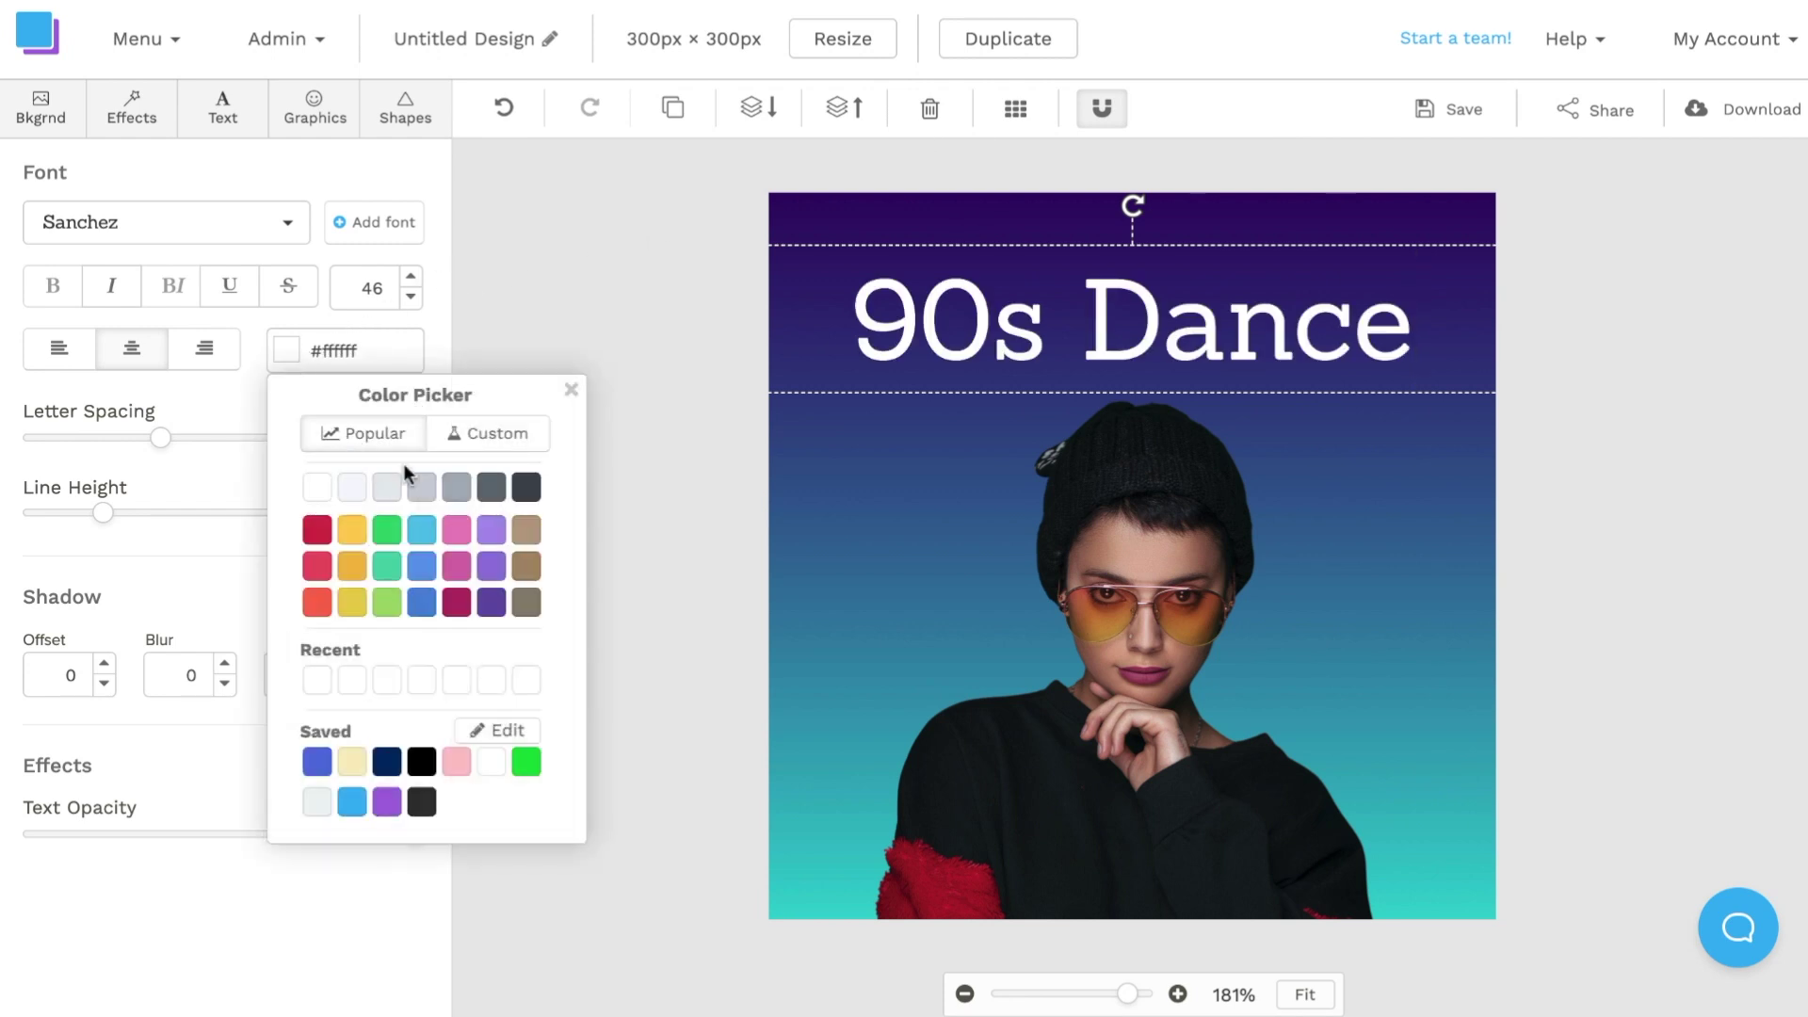
{"action": "left_click", "coordinate": [368, 289]}
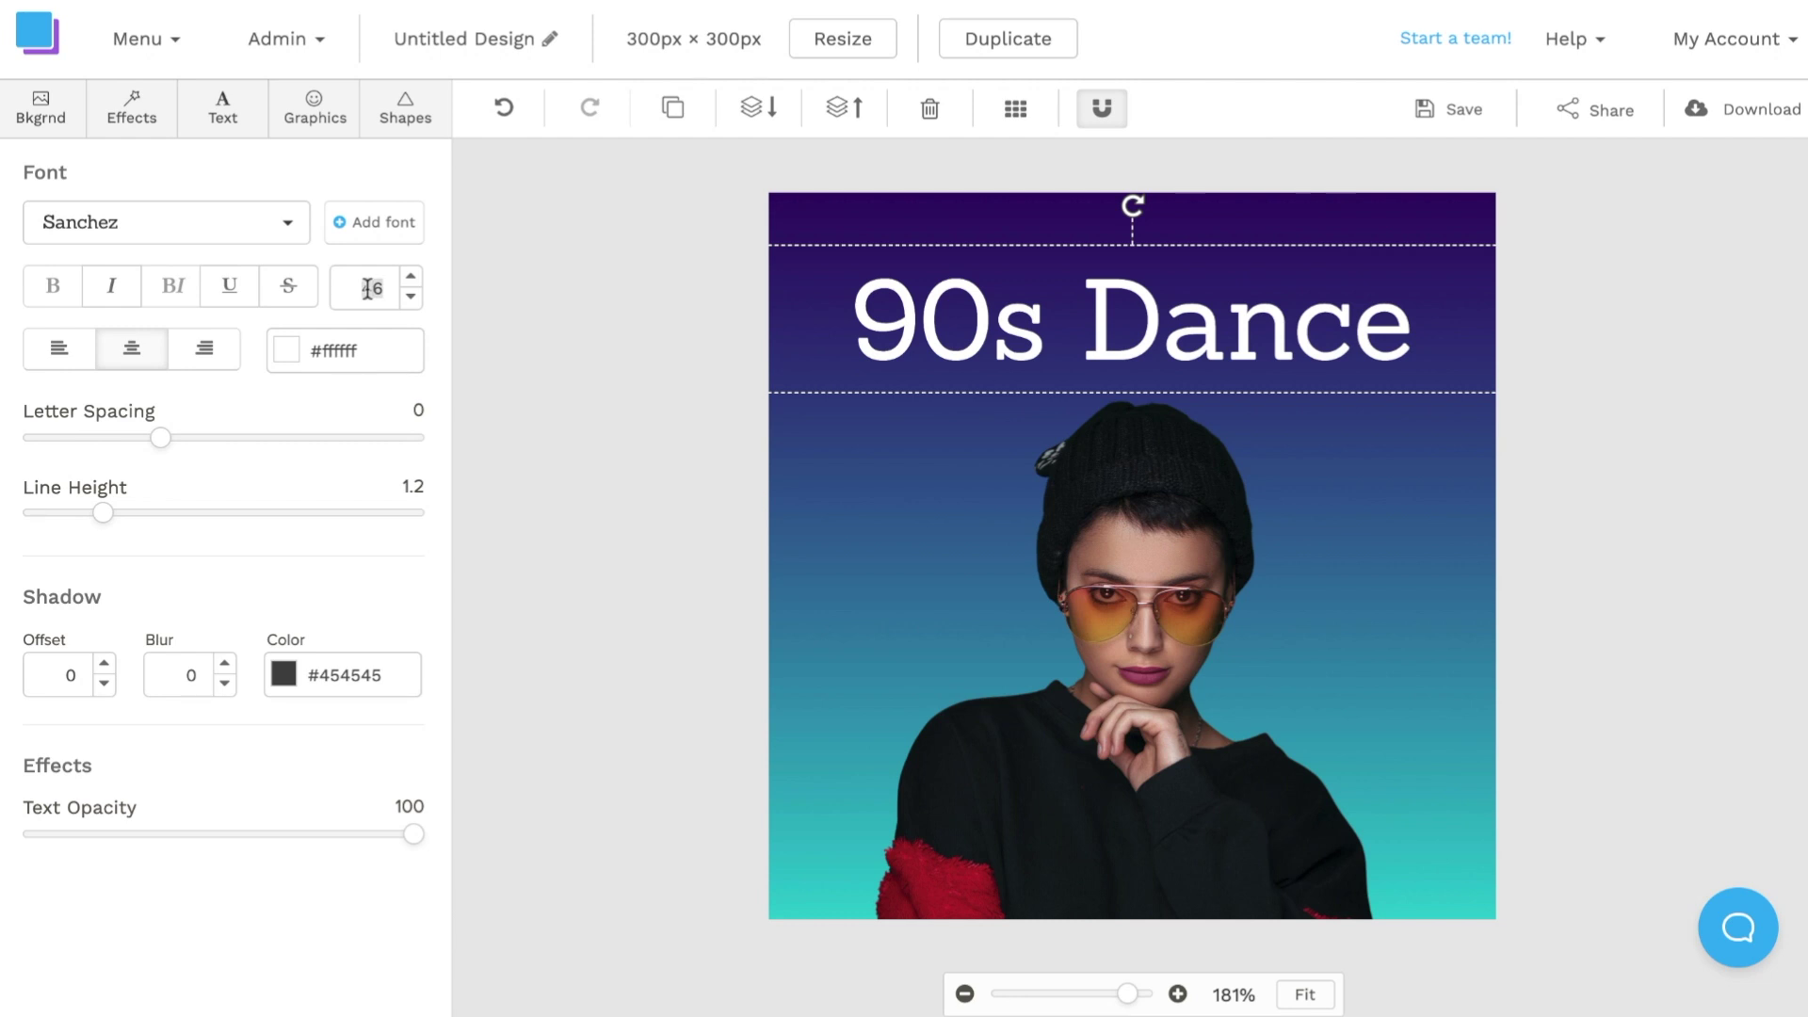
{"action": "type", "text": "35"}
{"action": "key", "text": "Return"}
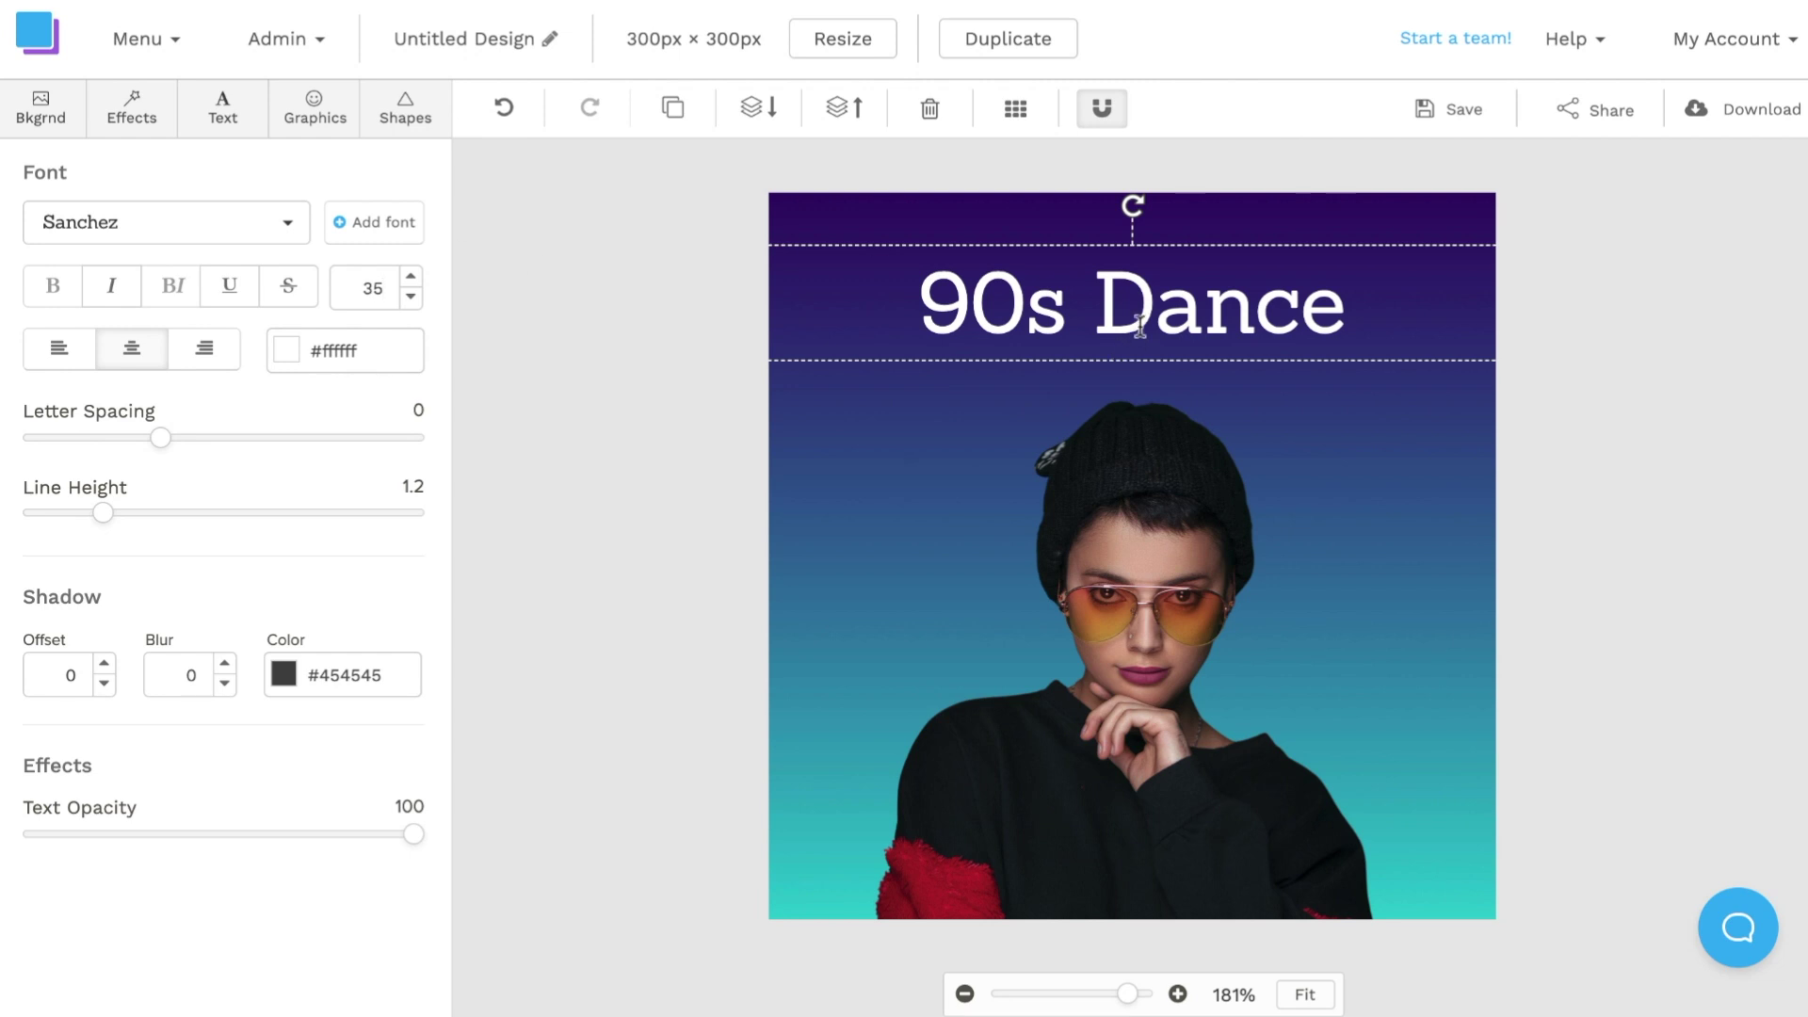
Step: Reposition and narrow the title's text box so it sits centred across the top
{"action": "left_click", "coordinate": [1558, 436]}
{"action": "left_click_drag", "start_coordinate": [1288, 342], "coordinate": [954, 318]}
{"action": "mouse_move", "coordinate": [1383, 292]}
{"action": "left_mouse_down"}
{"action": "mouse_move", "coordinate": [888, 319]}
{"action": "mouse_move", "coordinate": [1369, 335]}
{"action": "mouse_move", "coordinate": [1365, 315]}
{"action": "left_mouse_up"}
{"action": "key", "text": "Escape"}
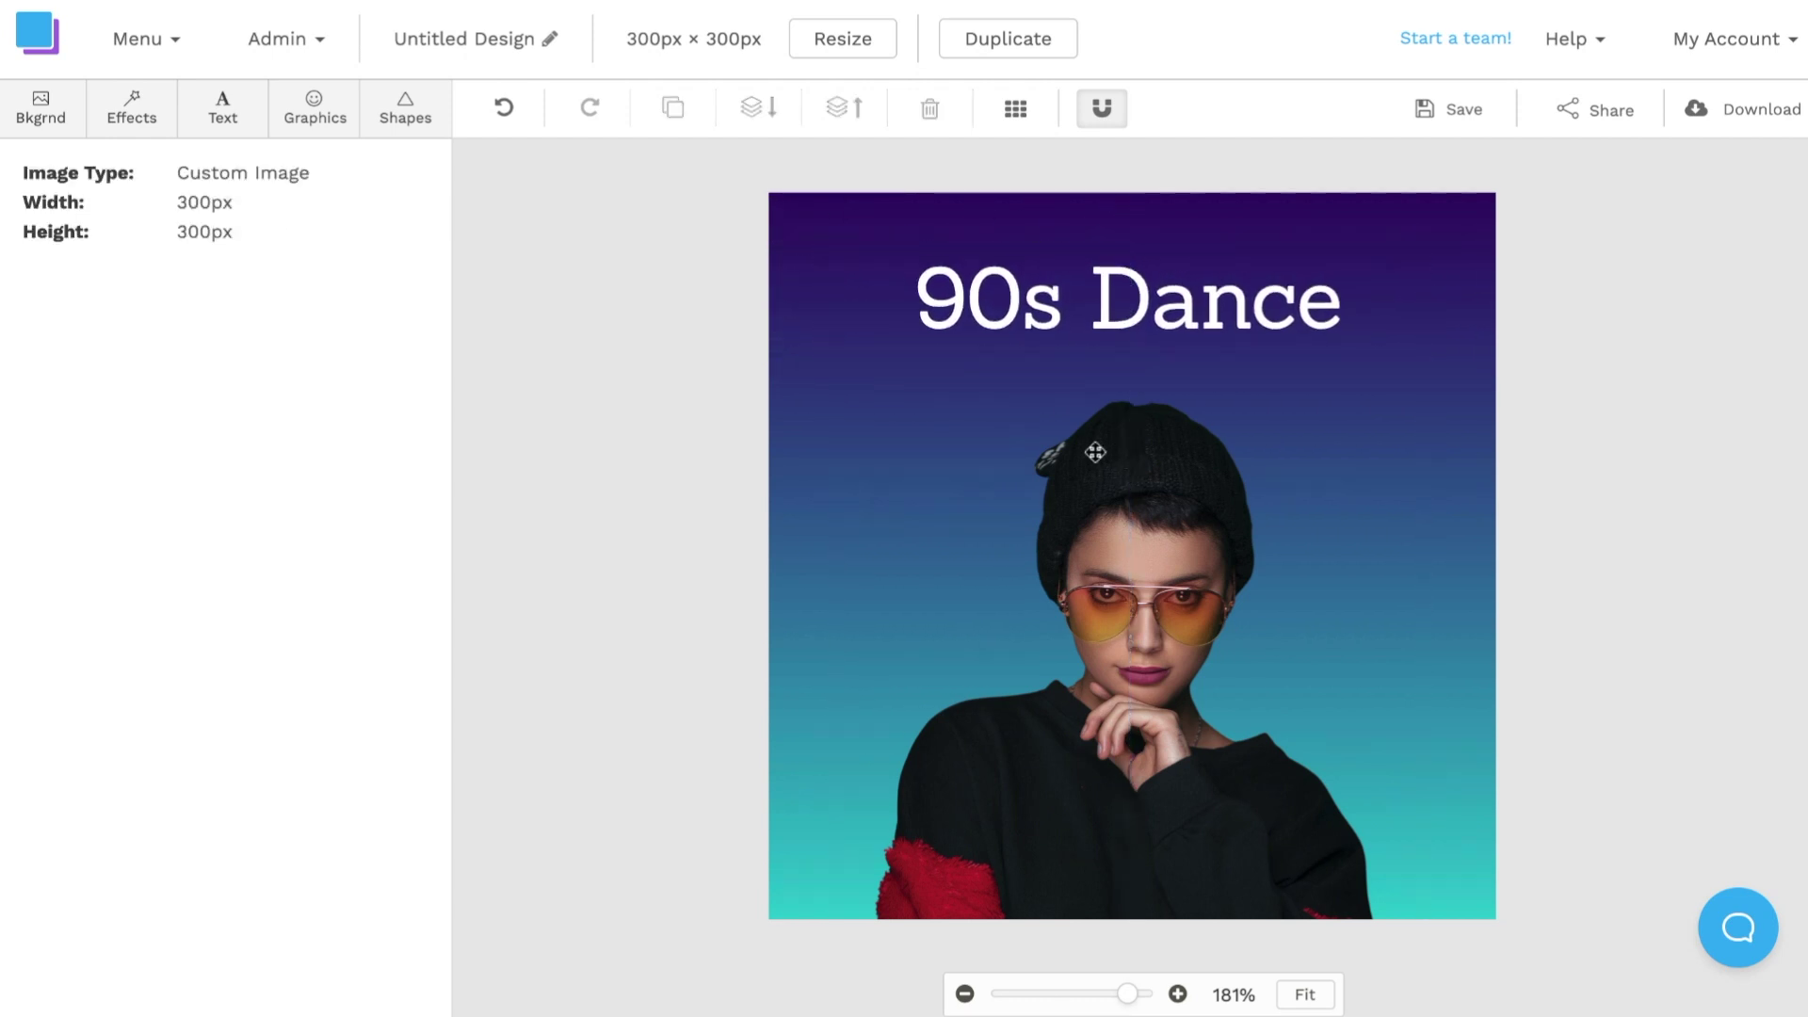
Step: Change the '90s Dance' title's font from Sanchez to Roboto Black
{"action": "left_click", "coordinate": [1128, 318]}
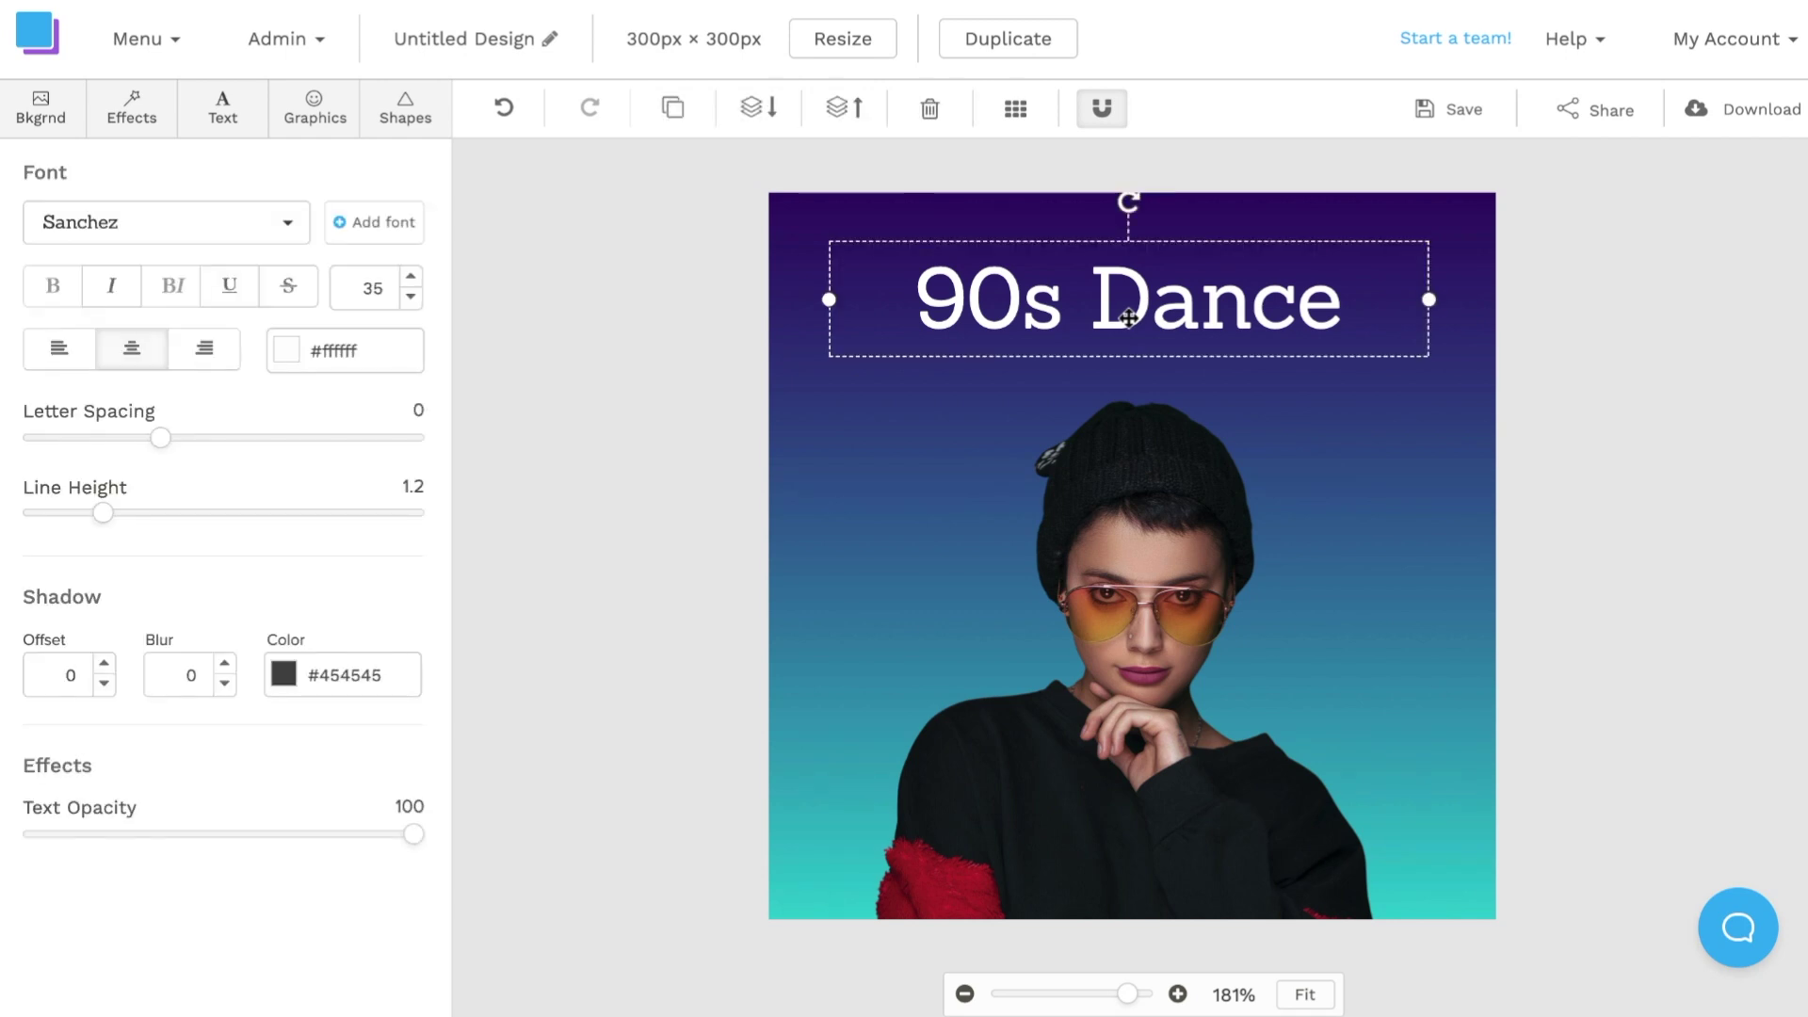
{"action": "left_click", "coordinate": [259, 226]}
{"action": "scroll", "coordinate": [220, 653], "scroll_direction": "down", "scroll_amount": 5}
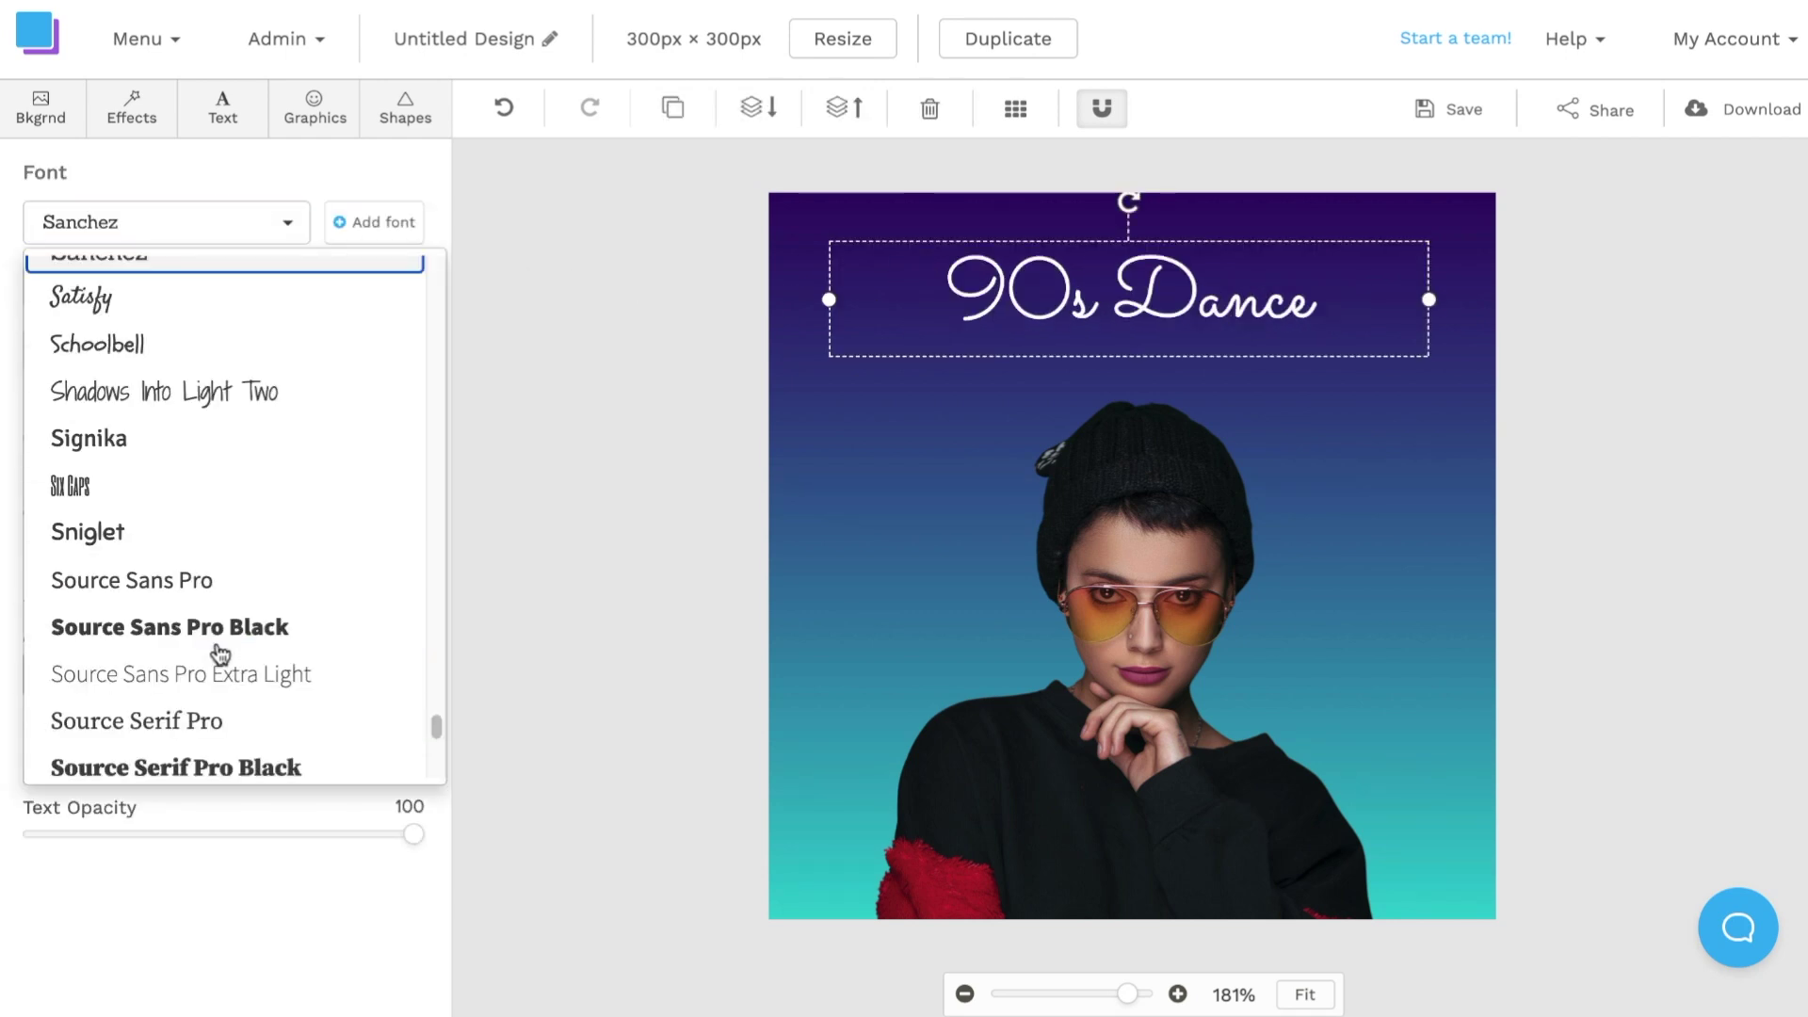
{"action": "scroll", "coordinate": [220, 654], "scroll_direction": "down", "scroll_amount": 5}
{"action": "scroll", "coordinate": [219, 650], "scroll_direction": "up", "scroll_amount": 10}
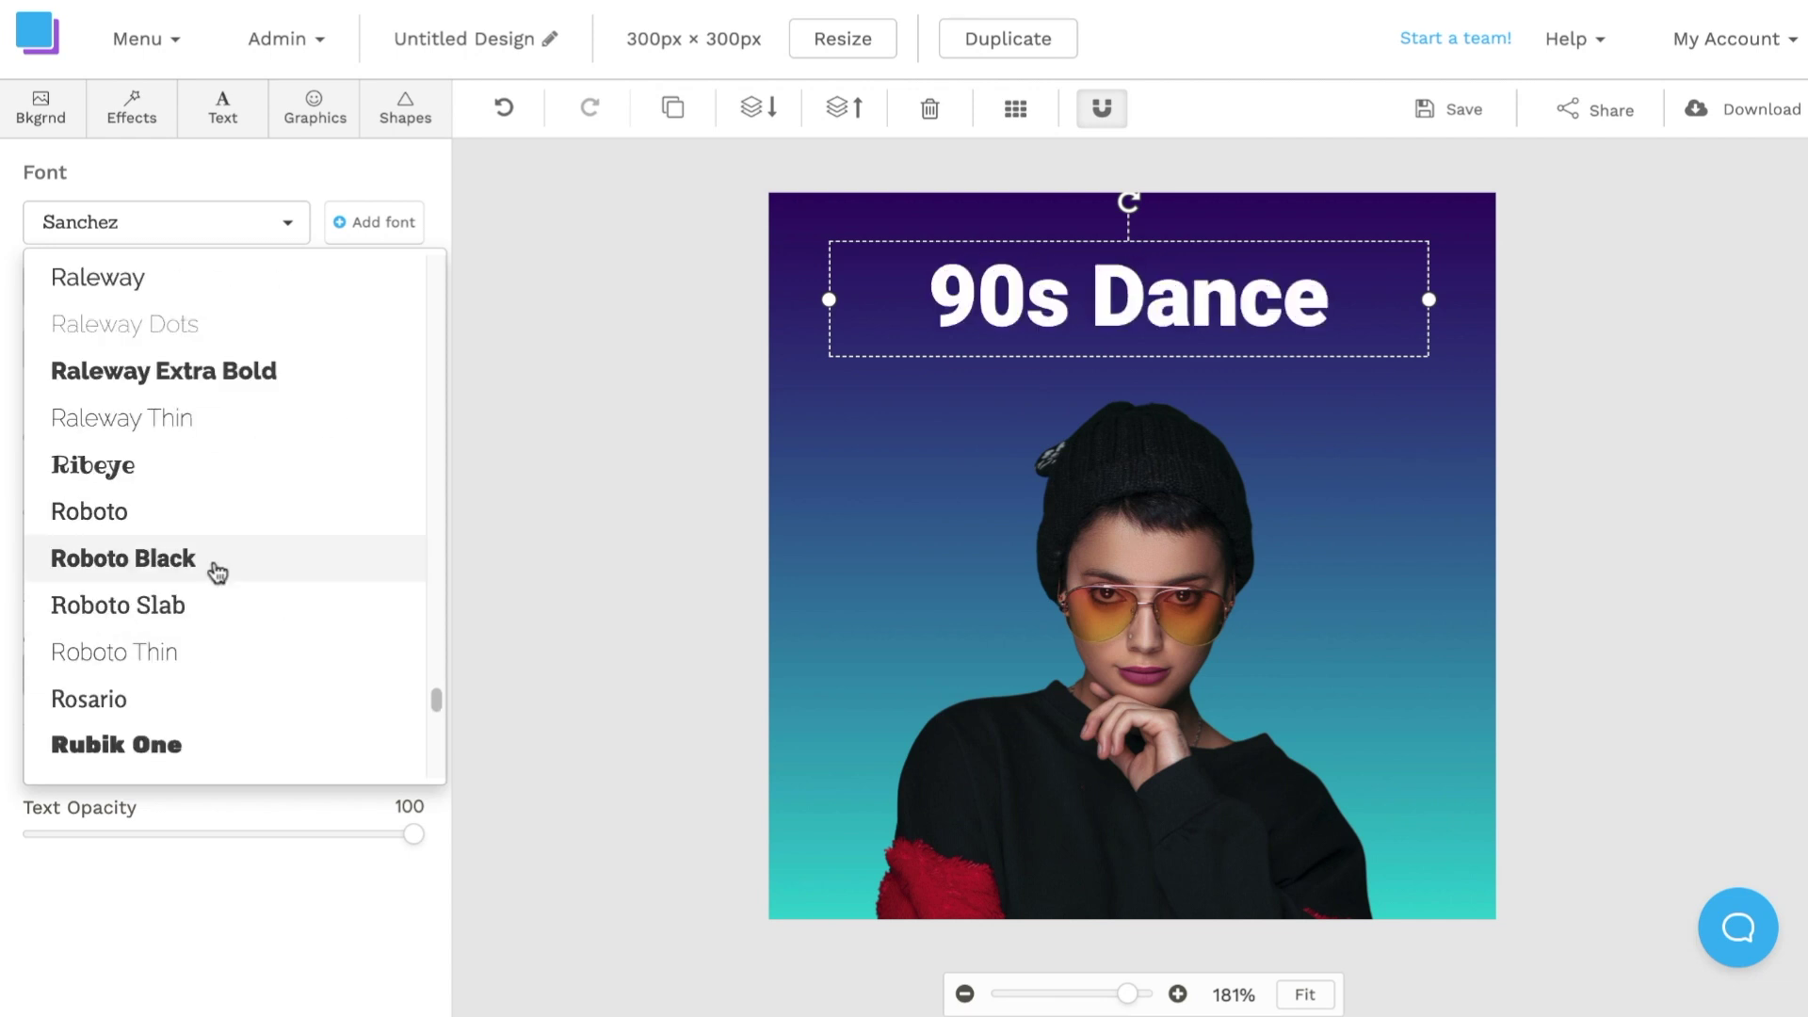
{"action": "left_click", "coordinate": [218, 569]}
{"action": "left_click", "coordinate": [1475, 854]}
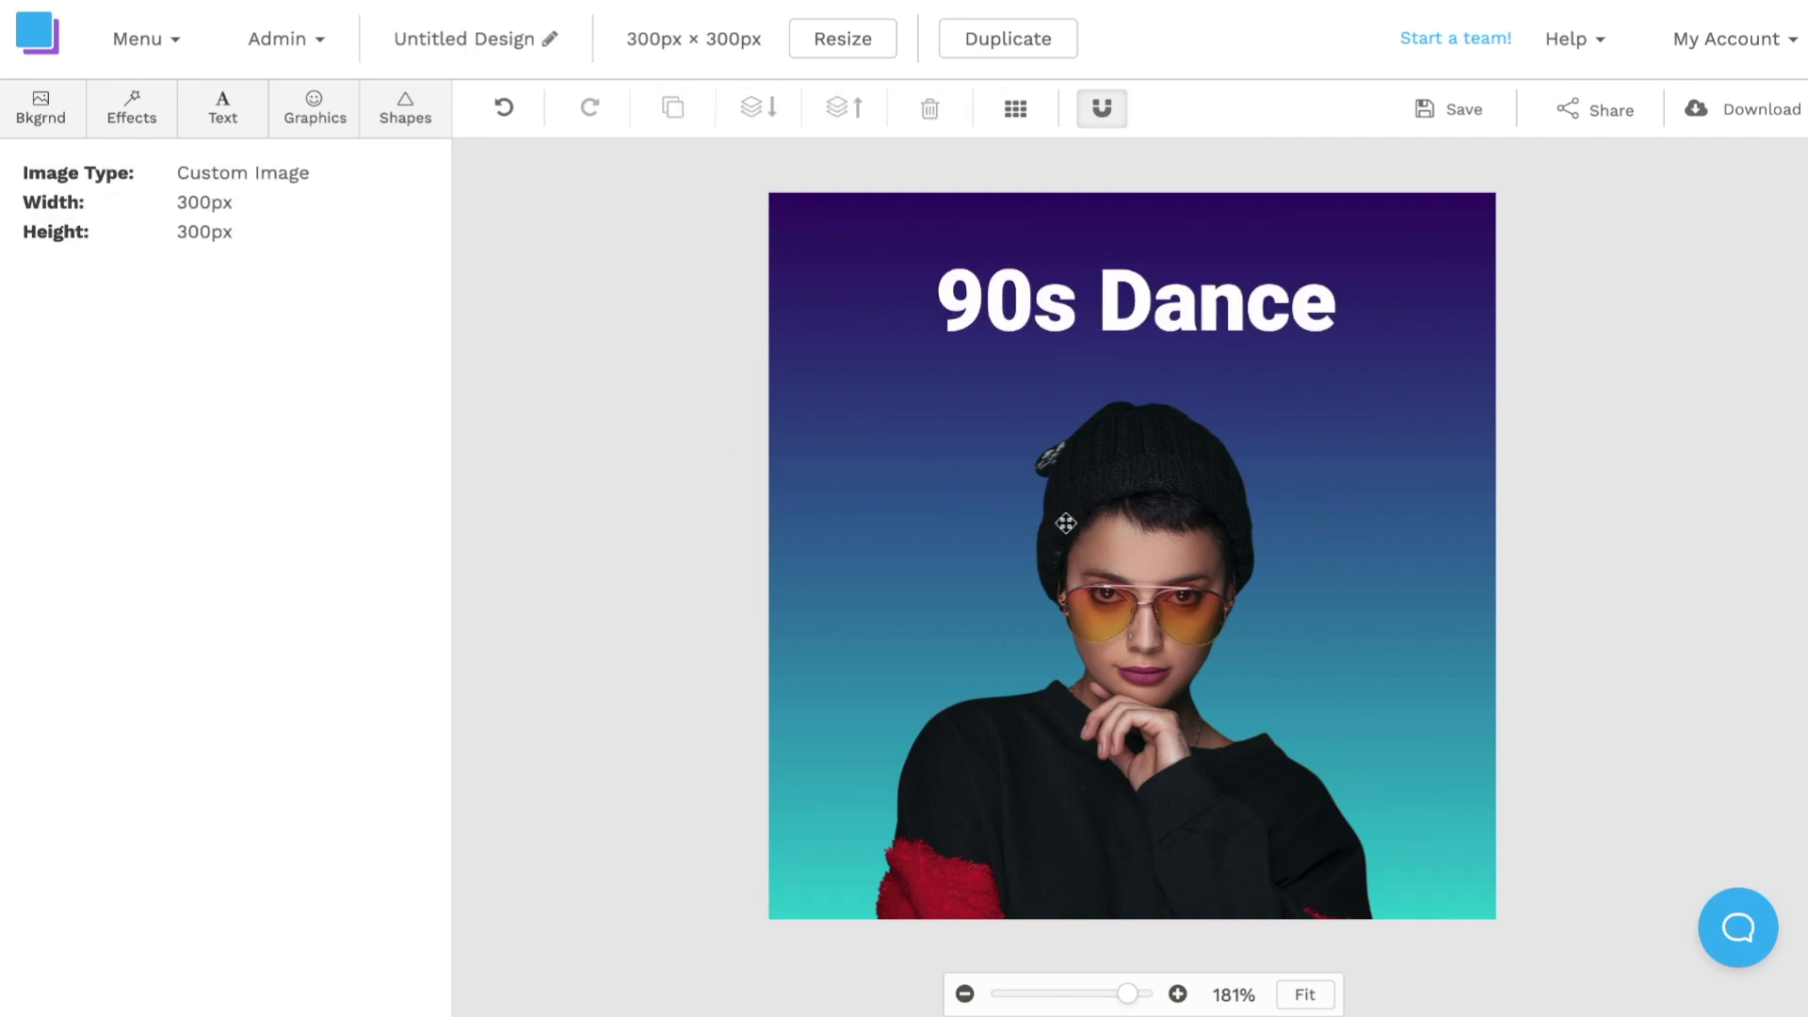
Step: Rename the design from 'Untitled Design' to '90s Dance Cover Art'
{"action": "left_click", "coordinate": [548, 40]}
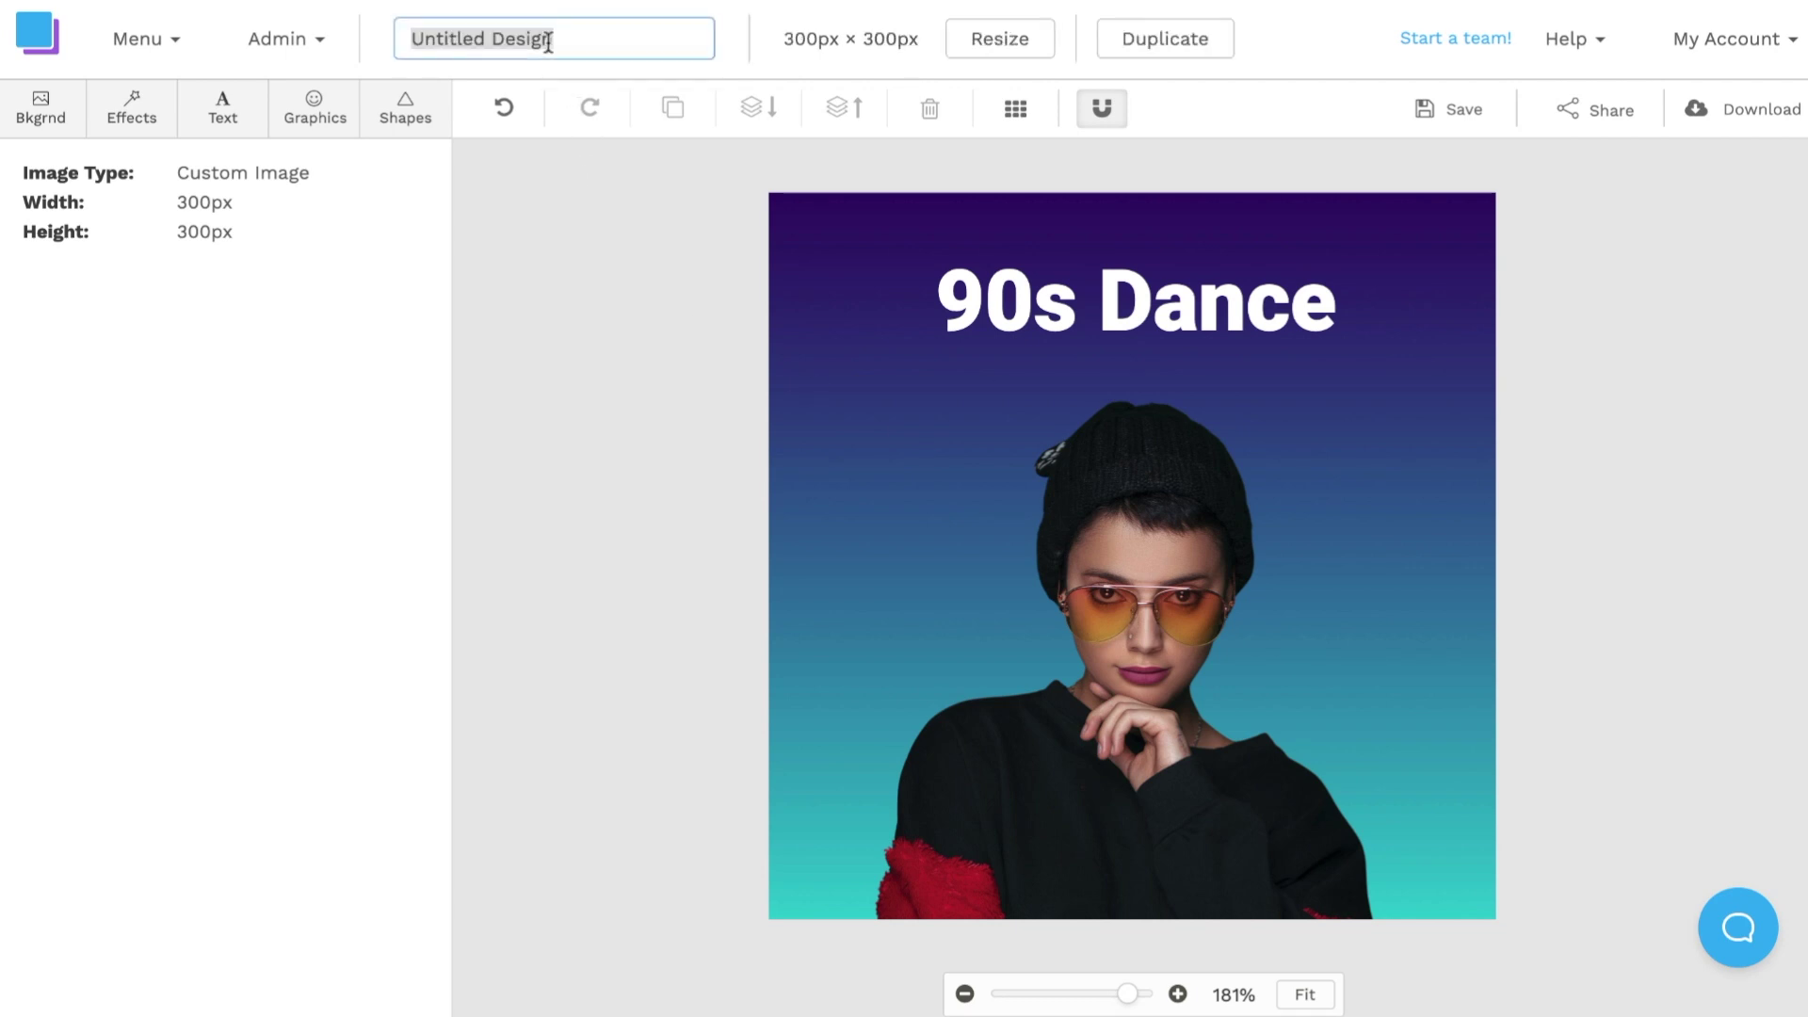
{"action": "type", "text": "90s Dance Cover Art"}
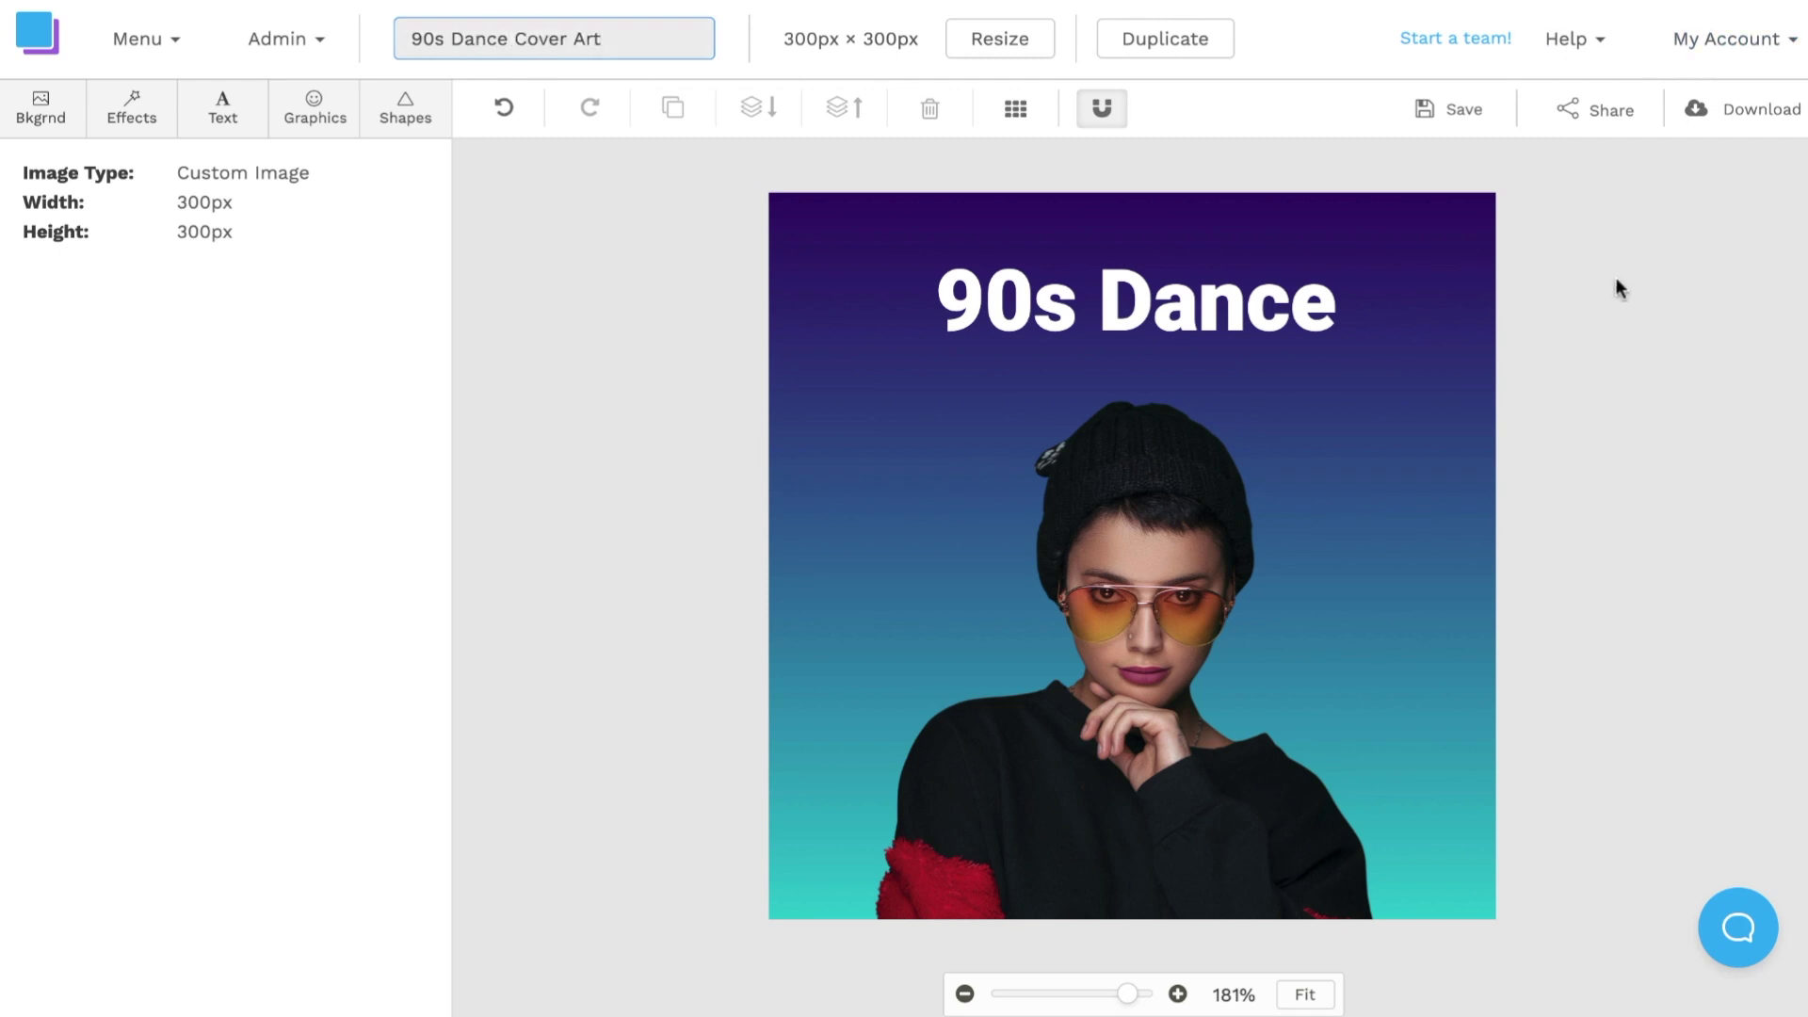
{"action": "left_click", "coordinate": [1445, 122]}
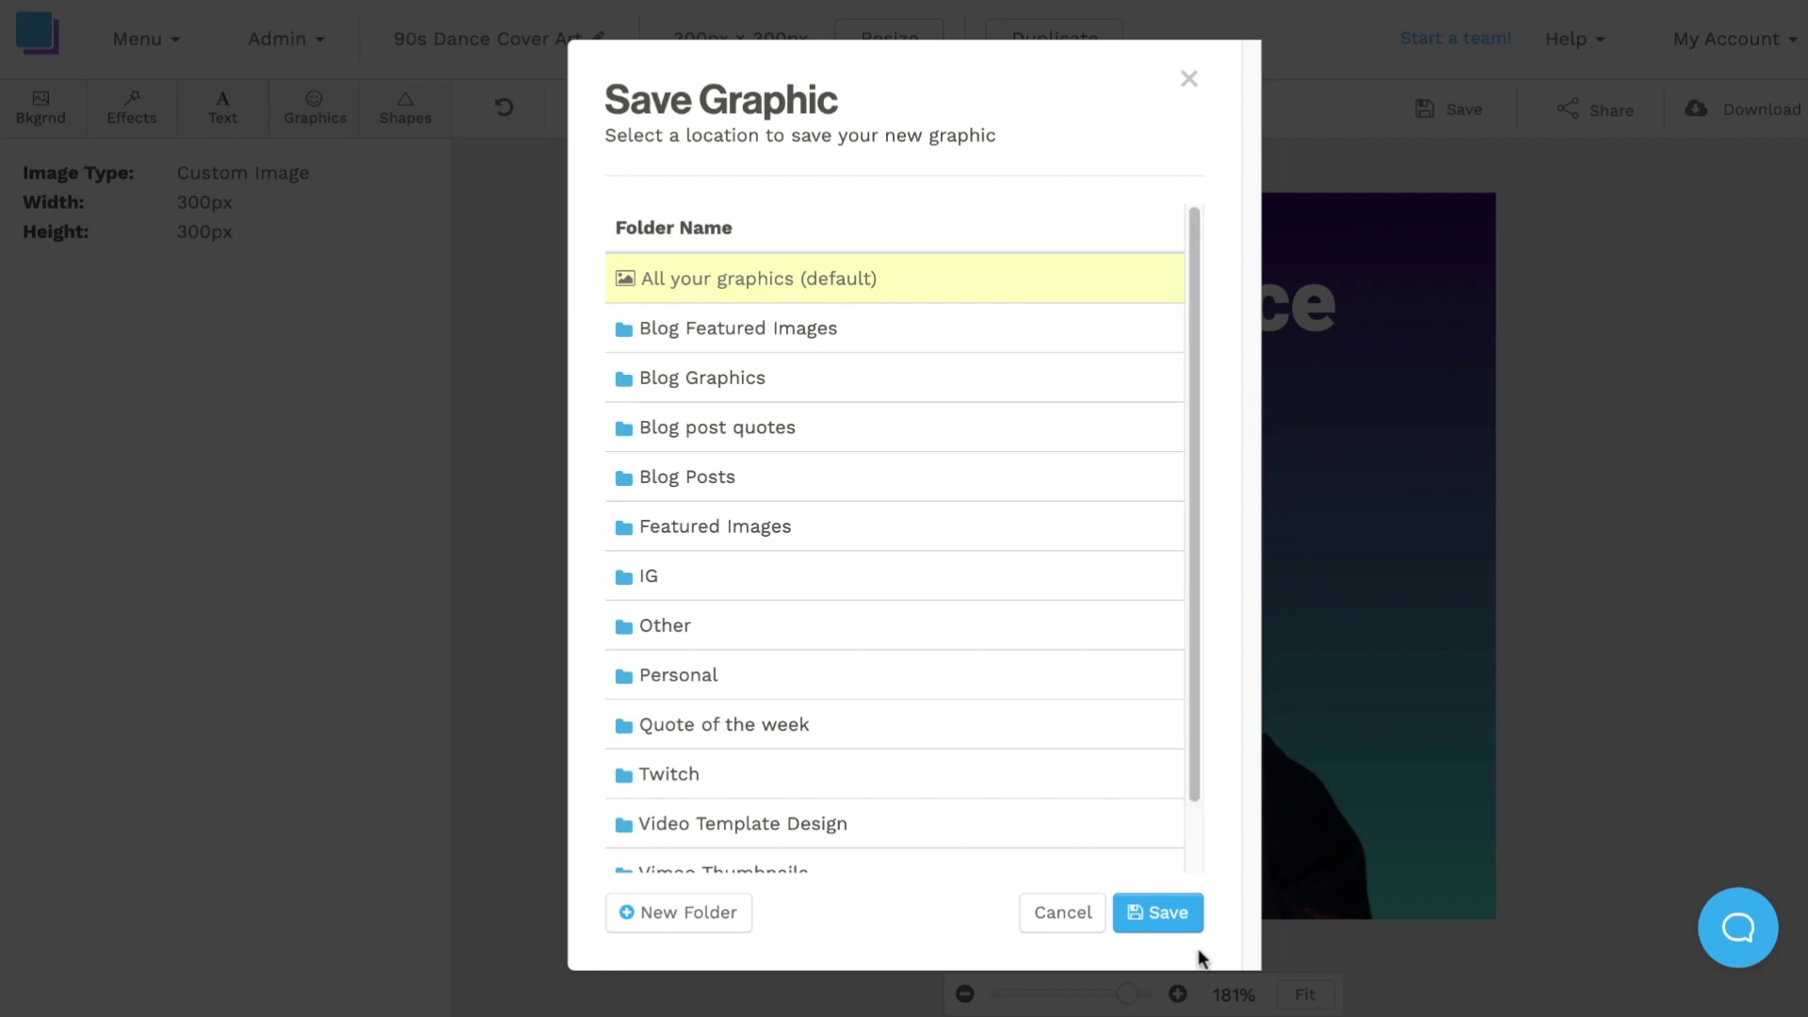
Step: Save the design and download it as a Retina JPG (2x size)
{"action": "left_click", "coordinate": [1160, 918]}
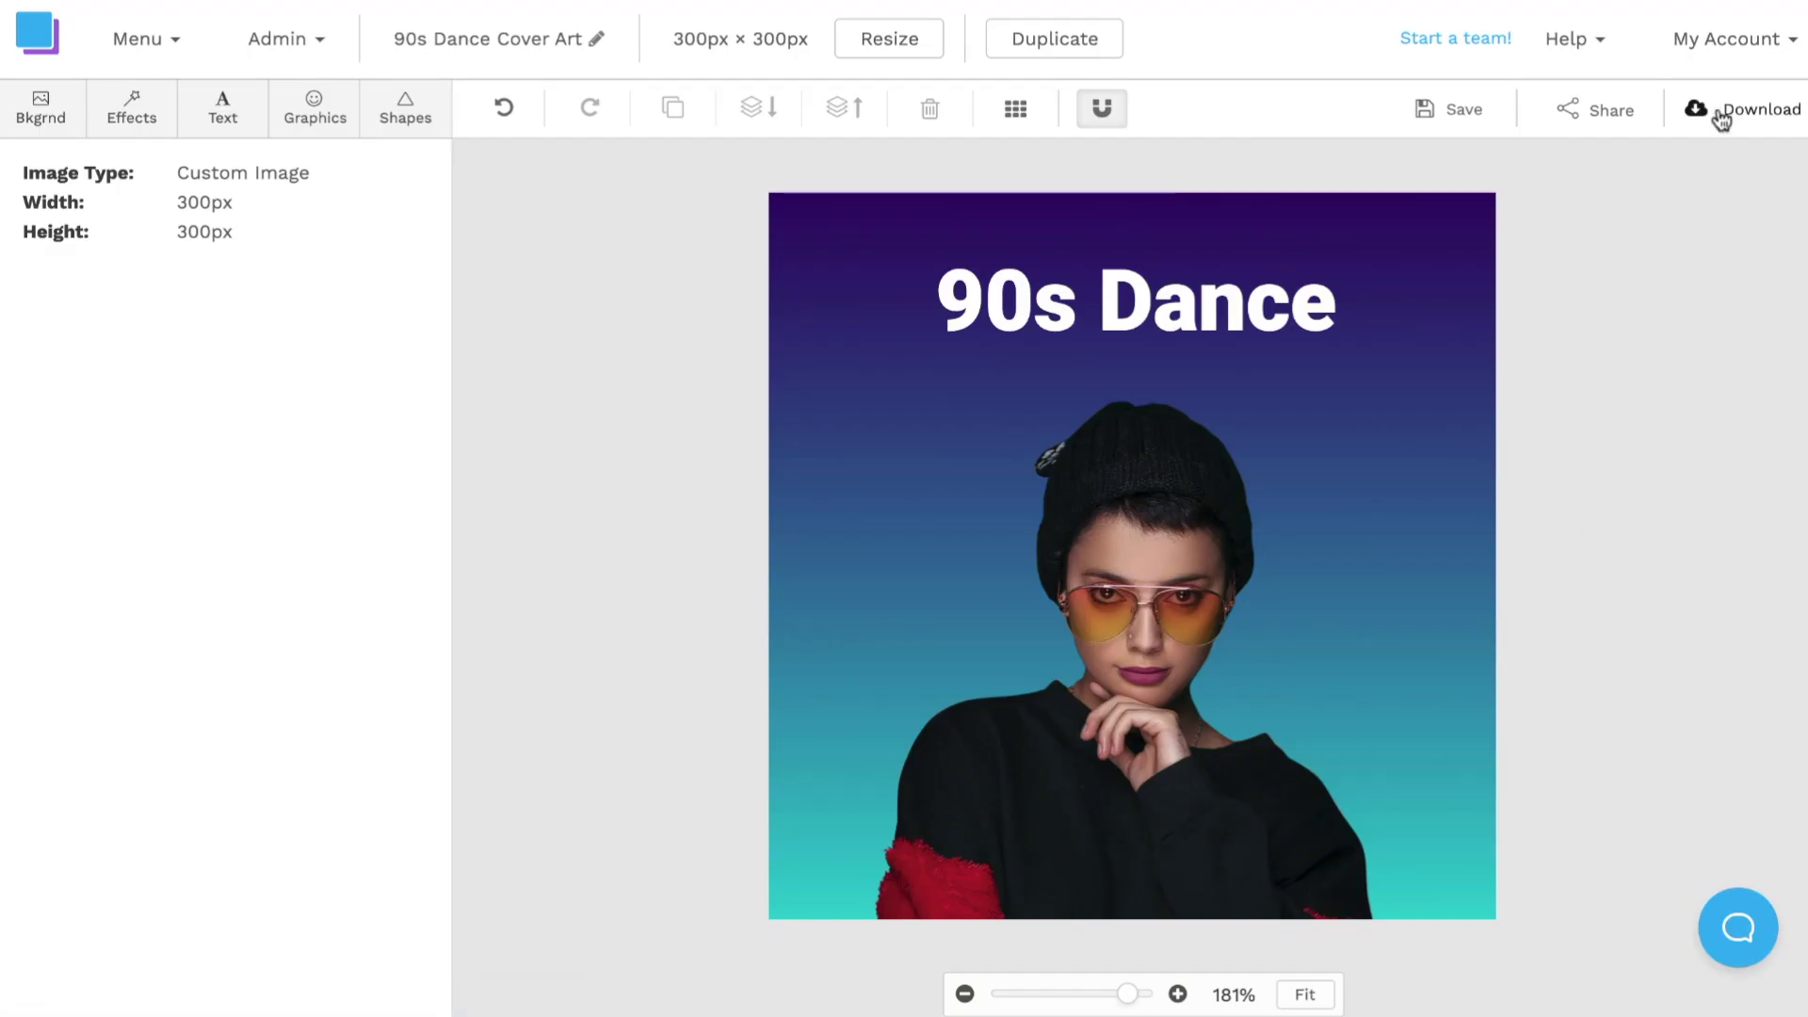
{"action": "left_click", "coordinate": [1721, 113]}
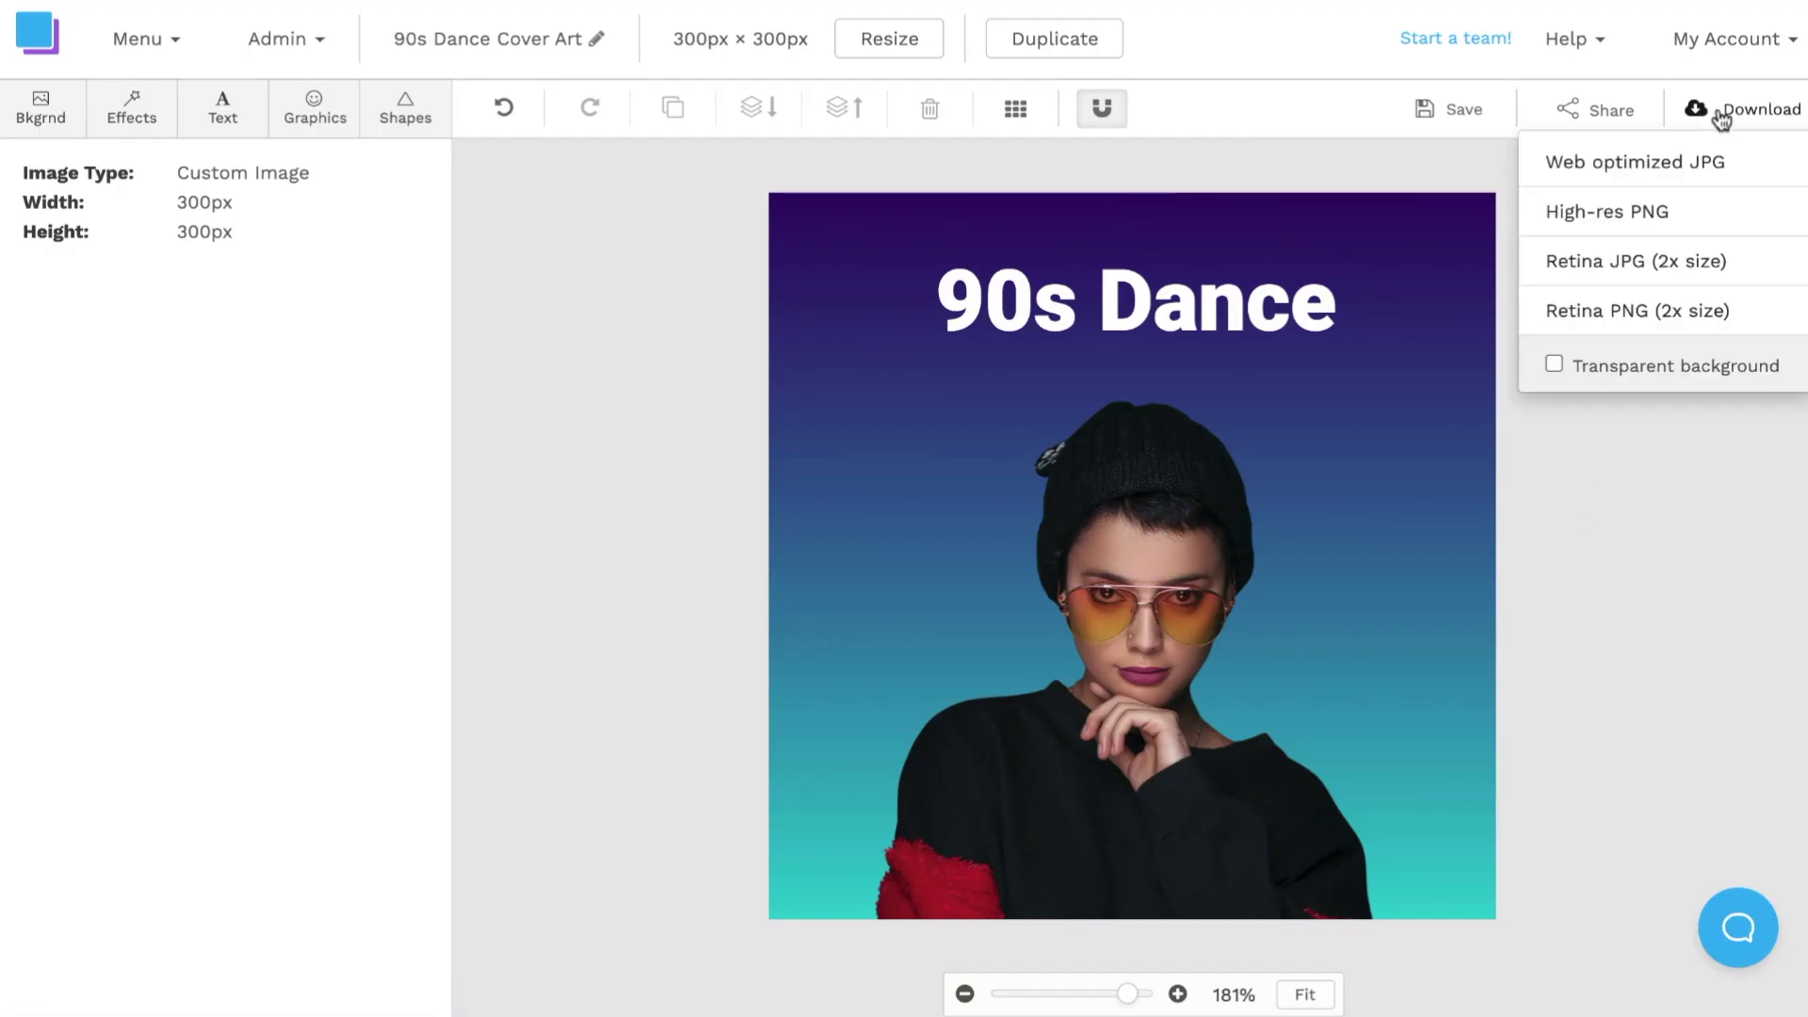
{"action": "left_click", "coordinate": [1628, 266]}
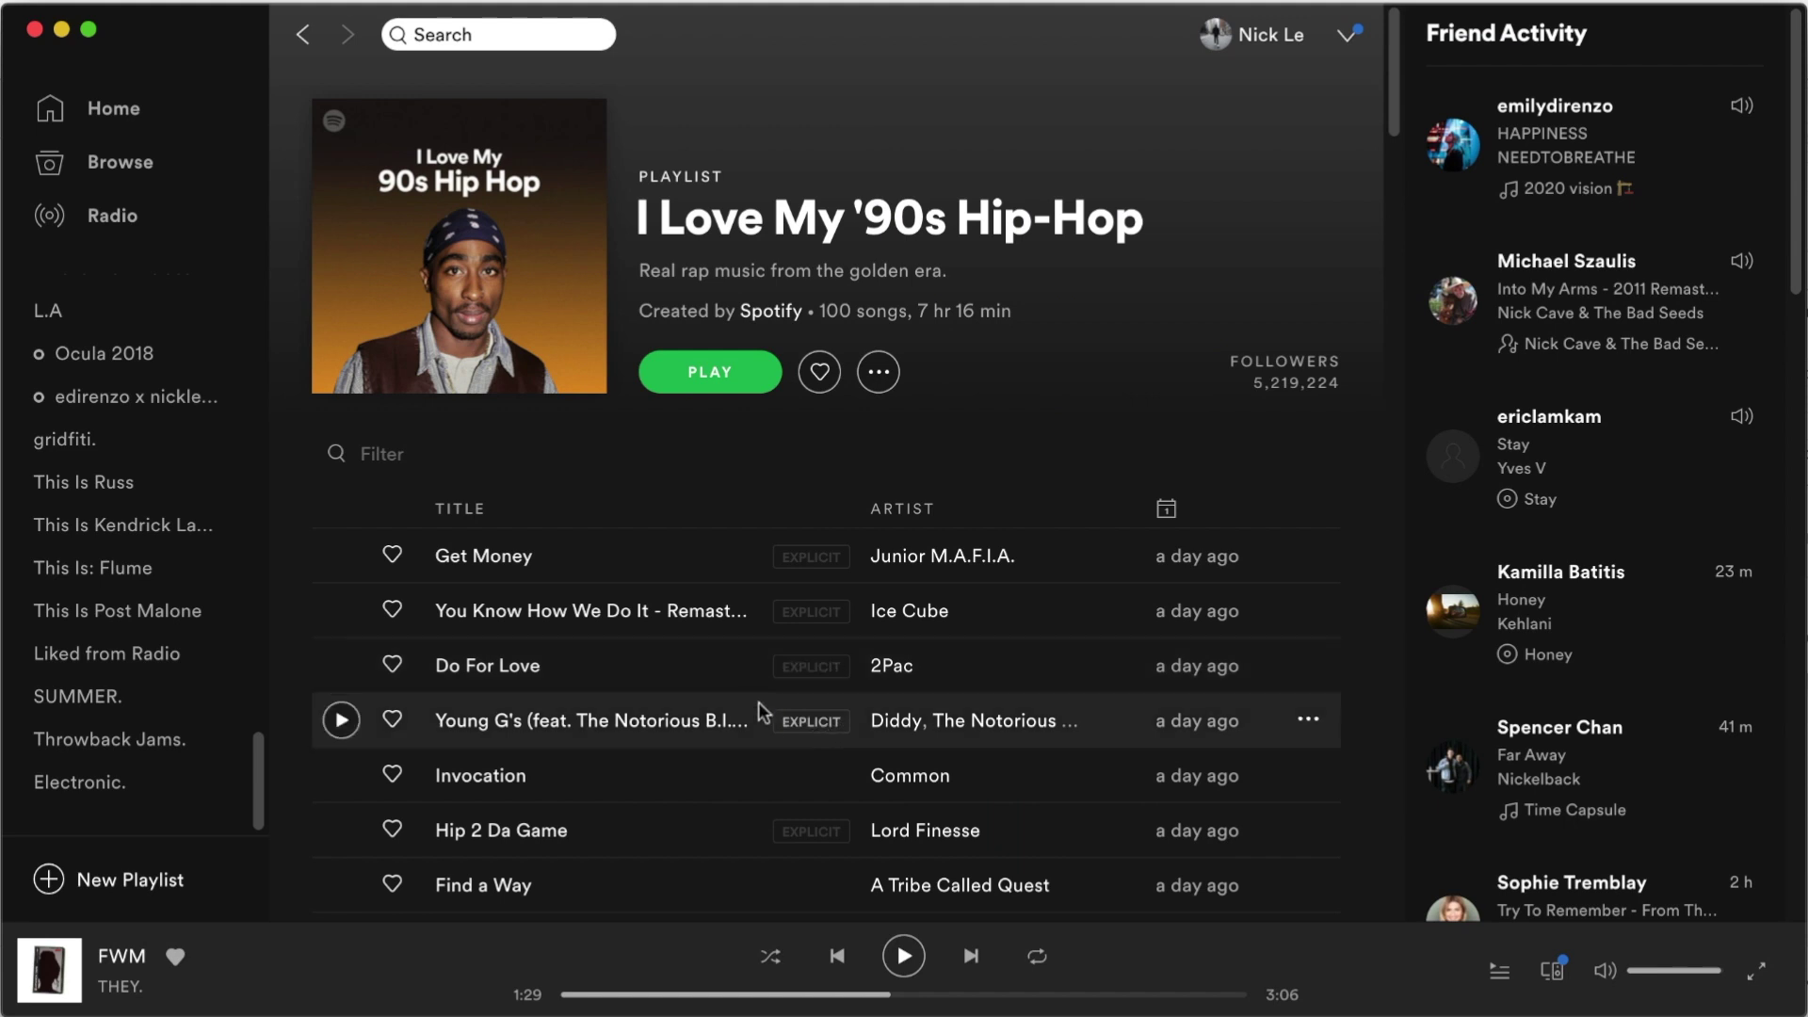
Step: Create a Spotify playlist named '90s Dance' using 90s Dance Cover Art.jpg as its cover image
{"action": "left_click", "coordinate": [105, 890]}
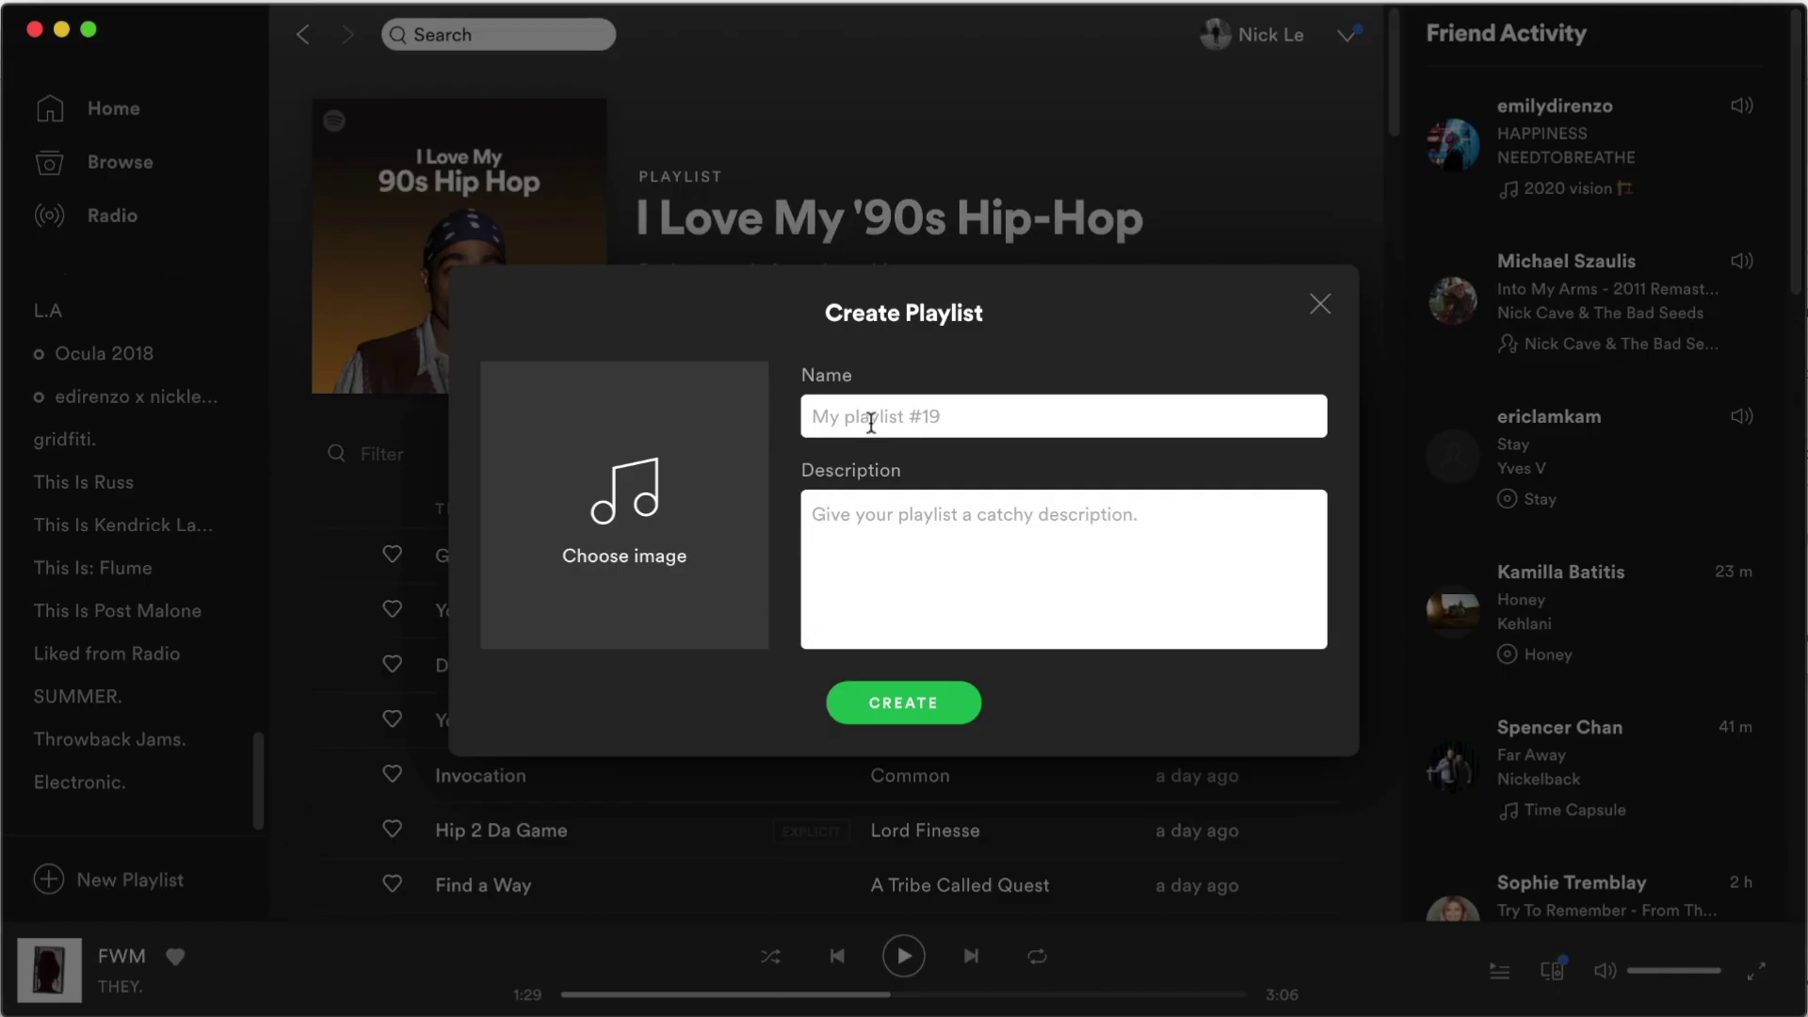
{"action": "type", "text": "90s F"}
{"action": "key", "text": "BackSpace"}
{"action": "type", "text": "Dance"}
{"action": "left_click", "coordinate": [652, 533]}
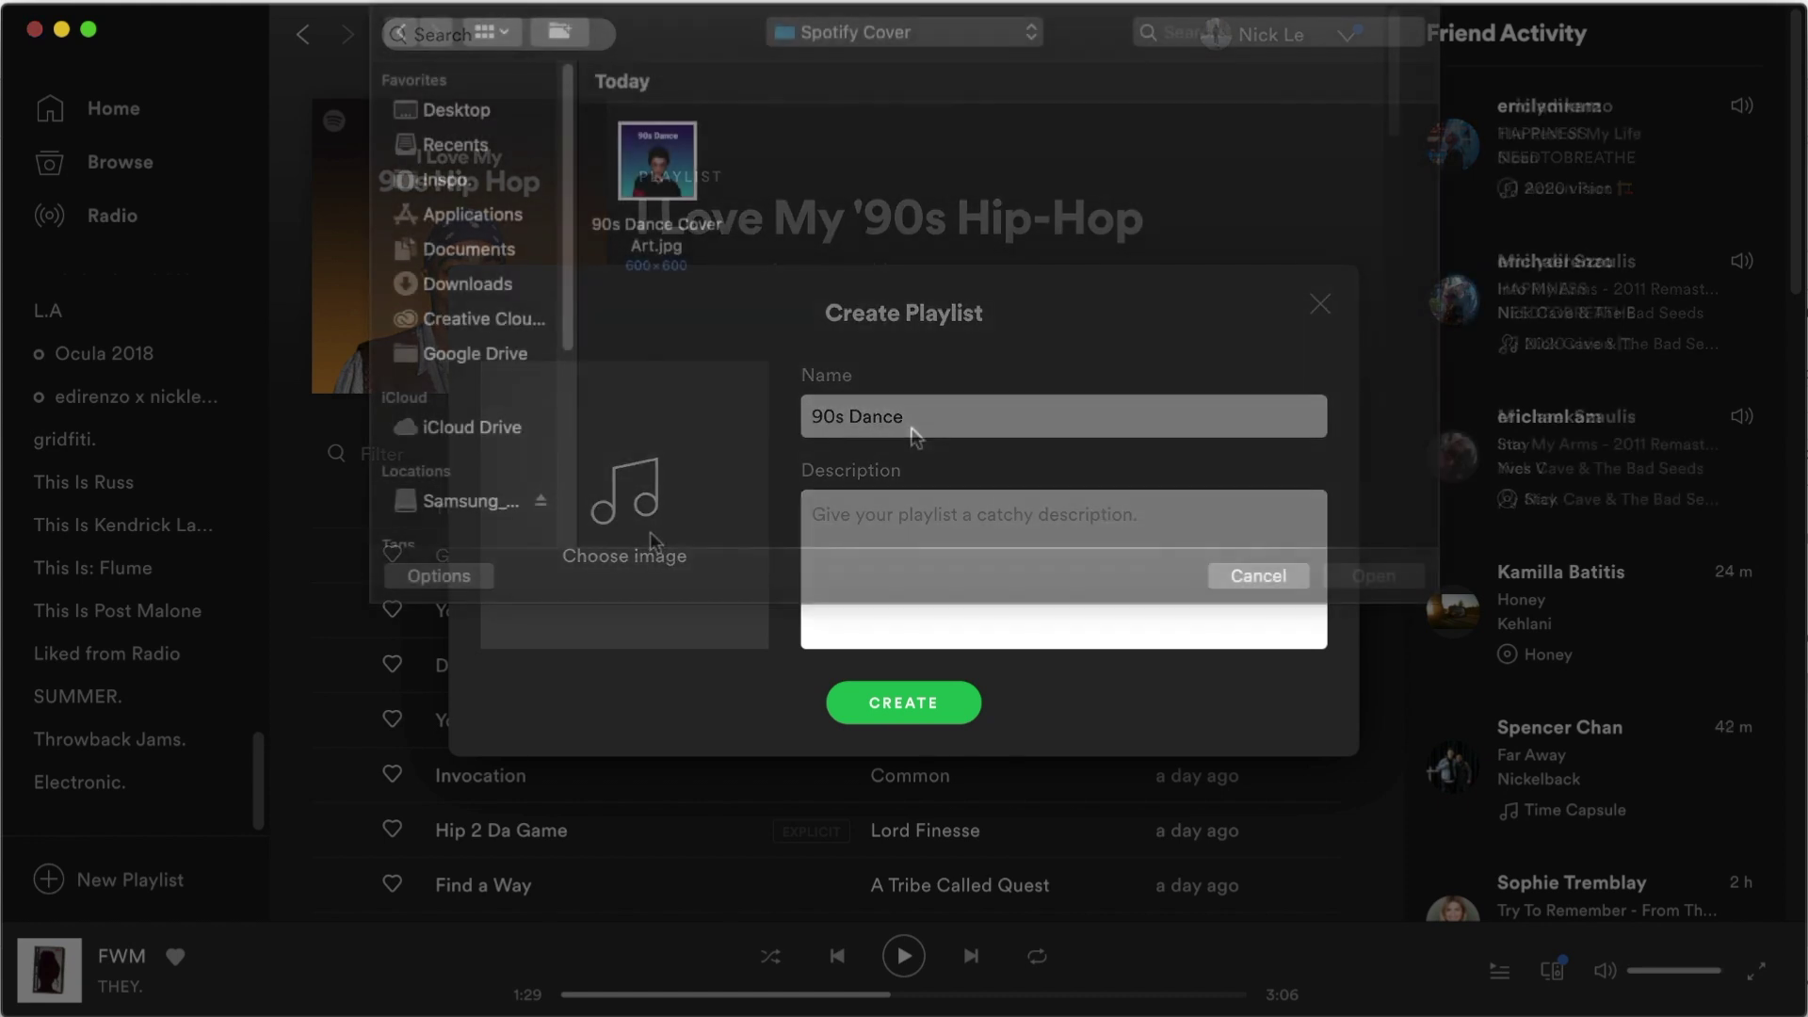
{"action": "left_click", "coordinate": [678, 196]}
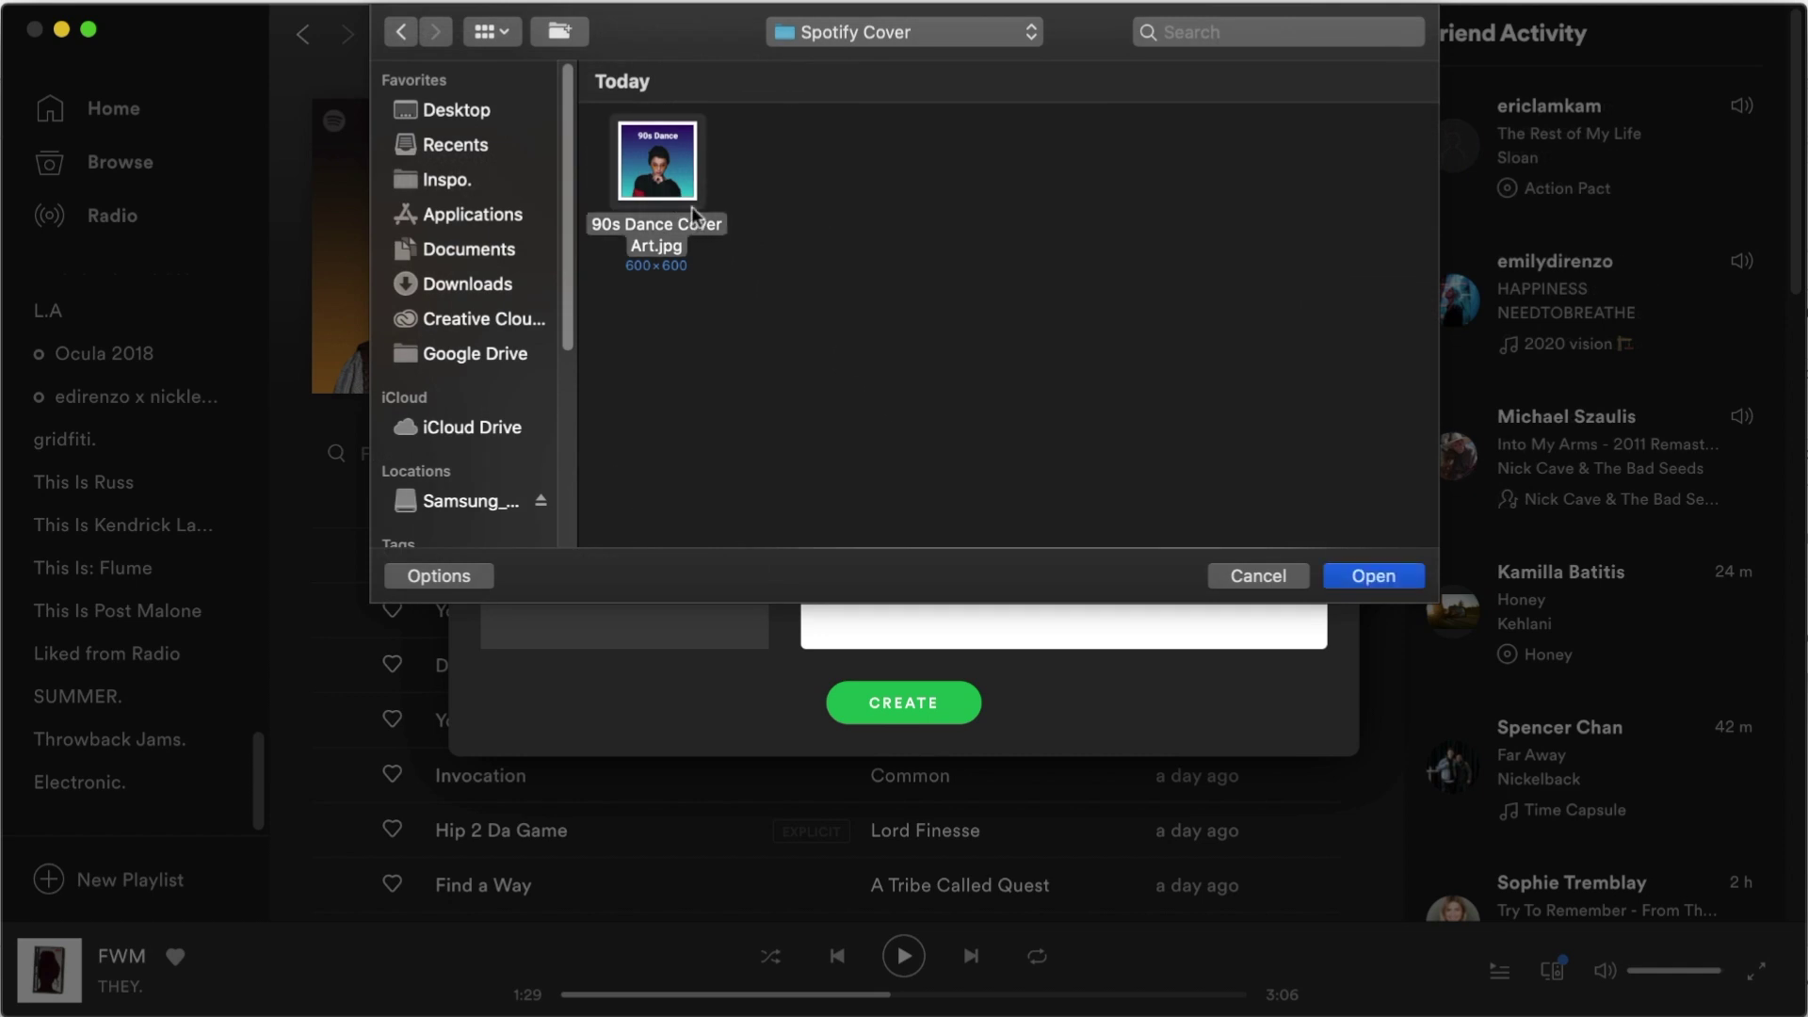
{"action": "left_click", "coordinate": [1373, 576]}
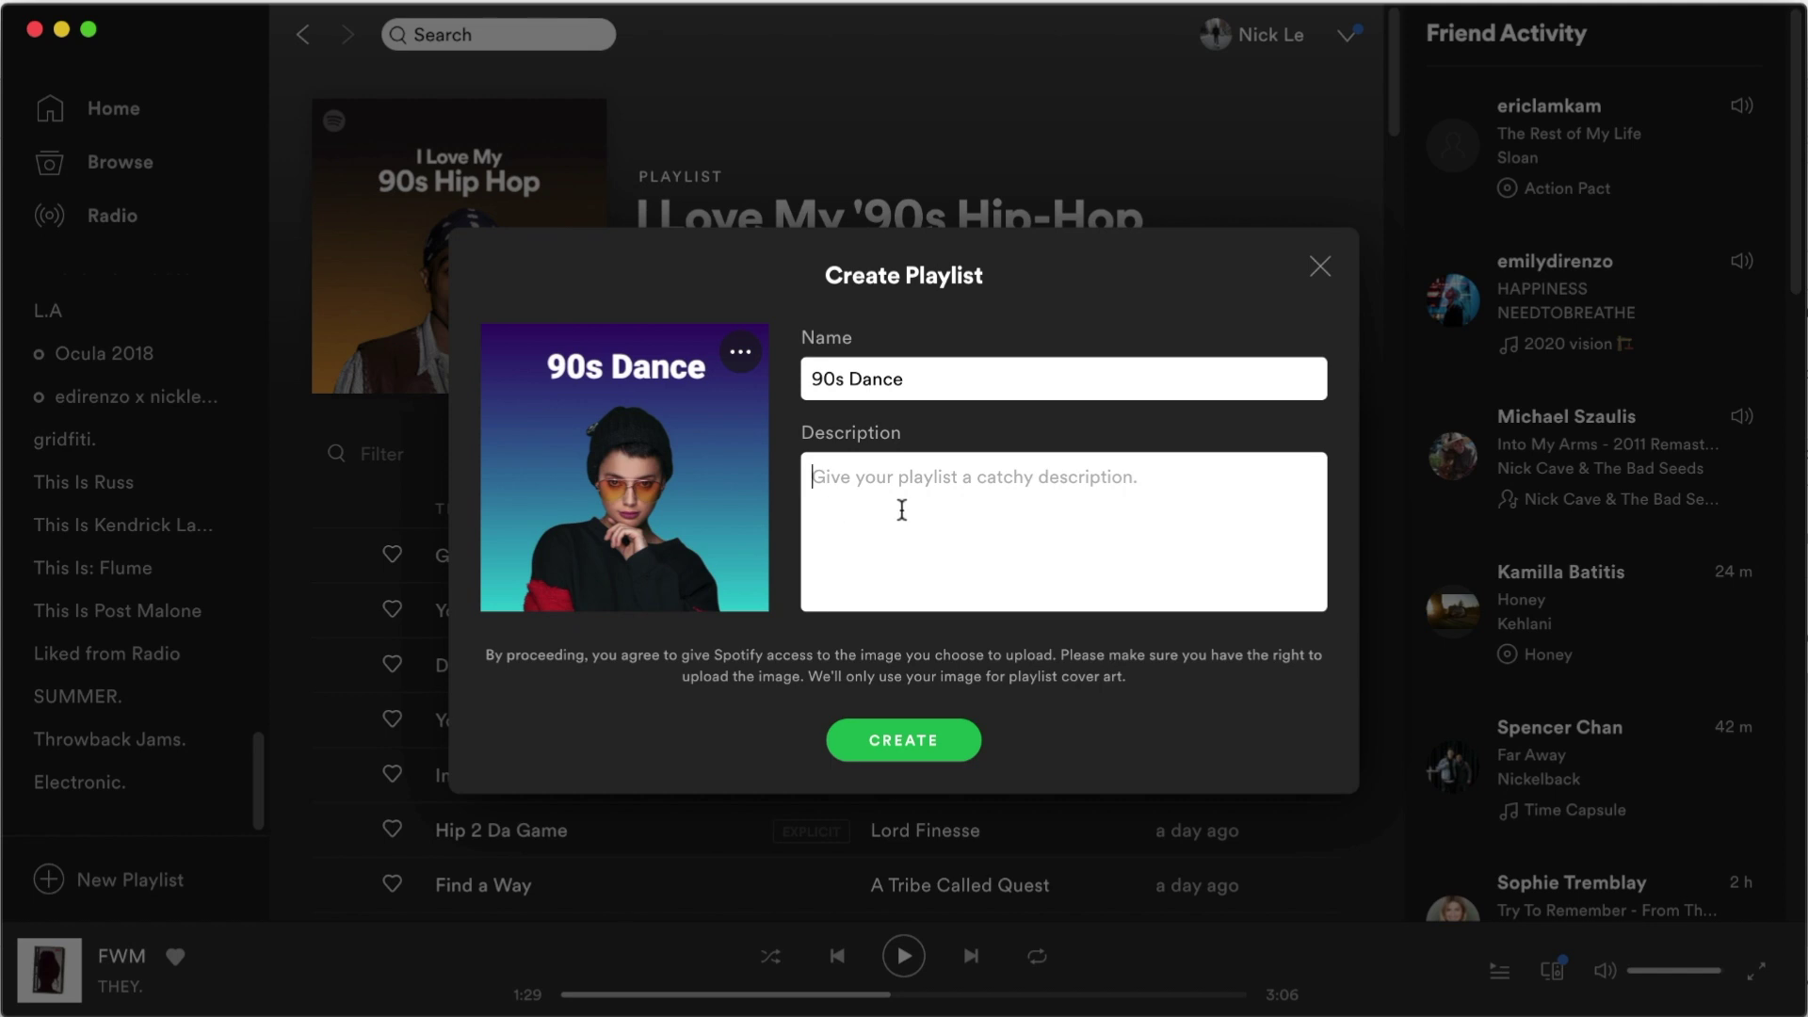
{"action": "left_click", "coordinate": [919, 742]}
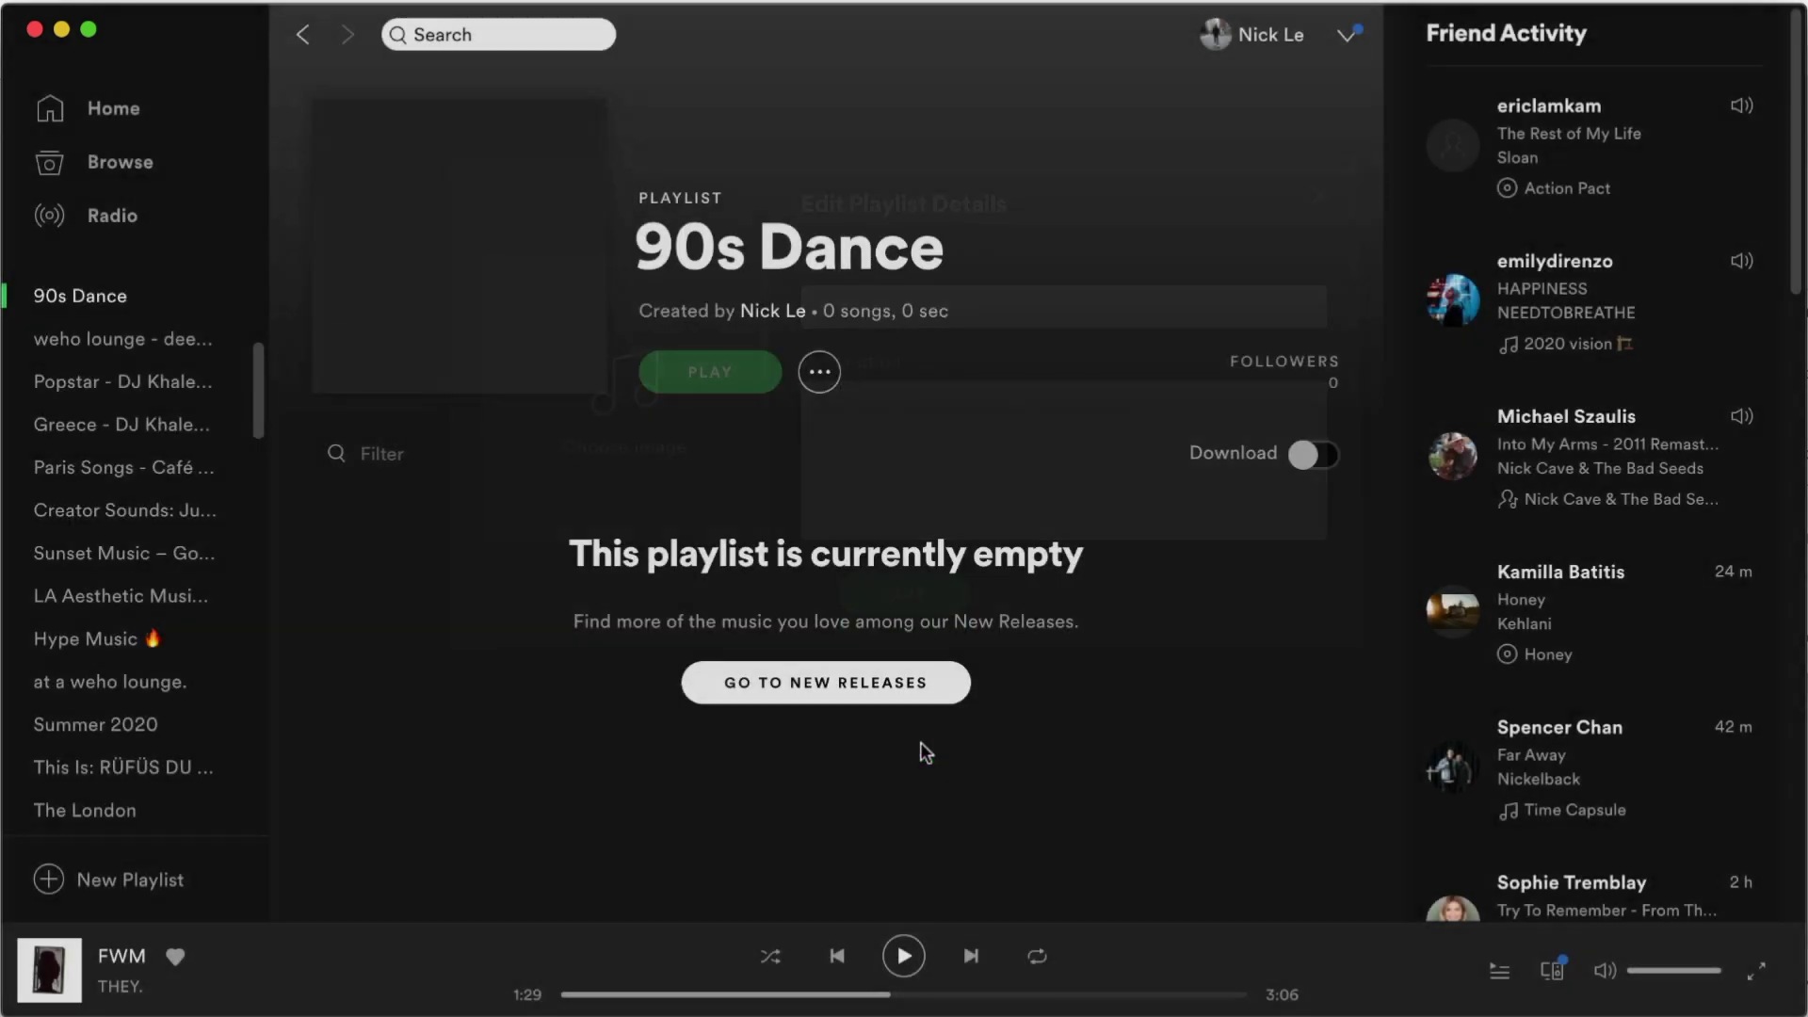